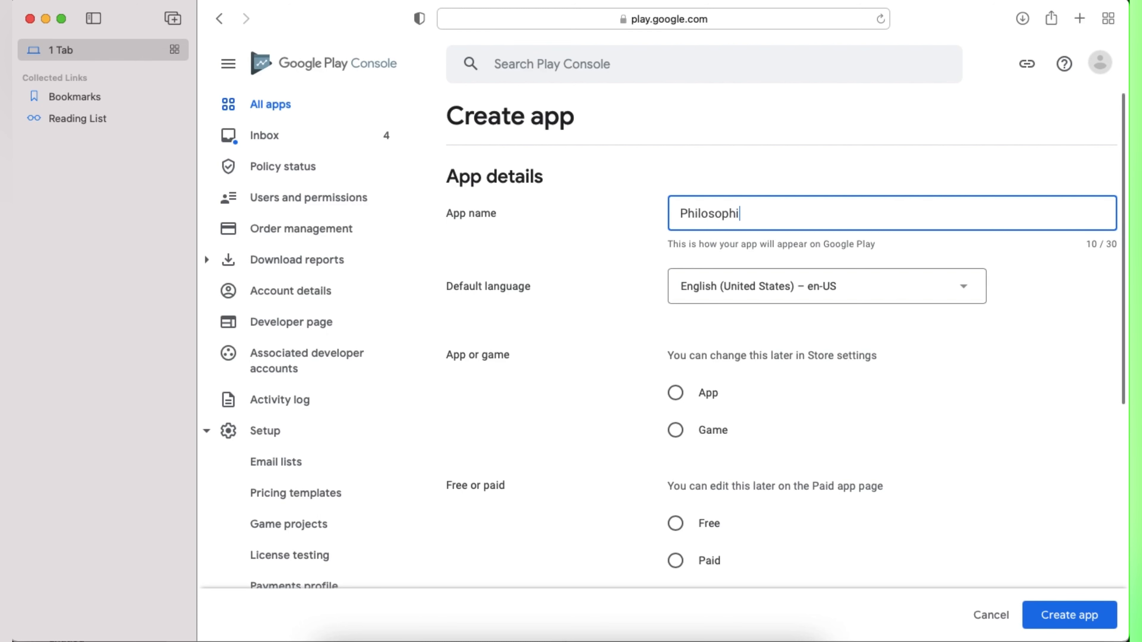
Step: Set the default language to English (Canada) and mark the listing as a free App
click(888, 286)
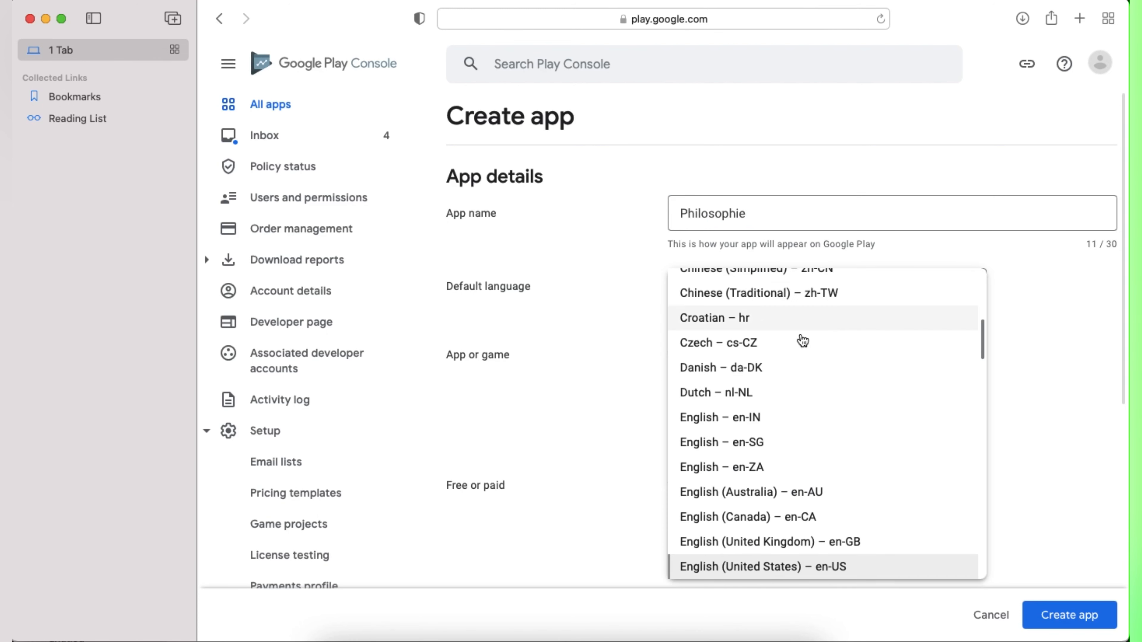
click(735, 522)
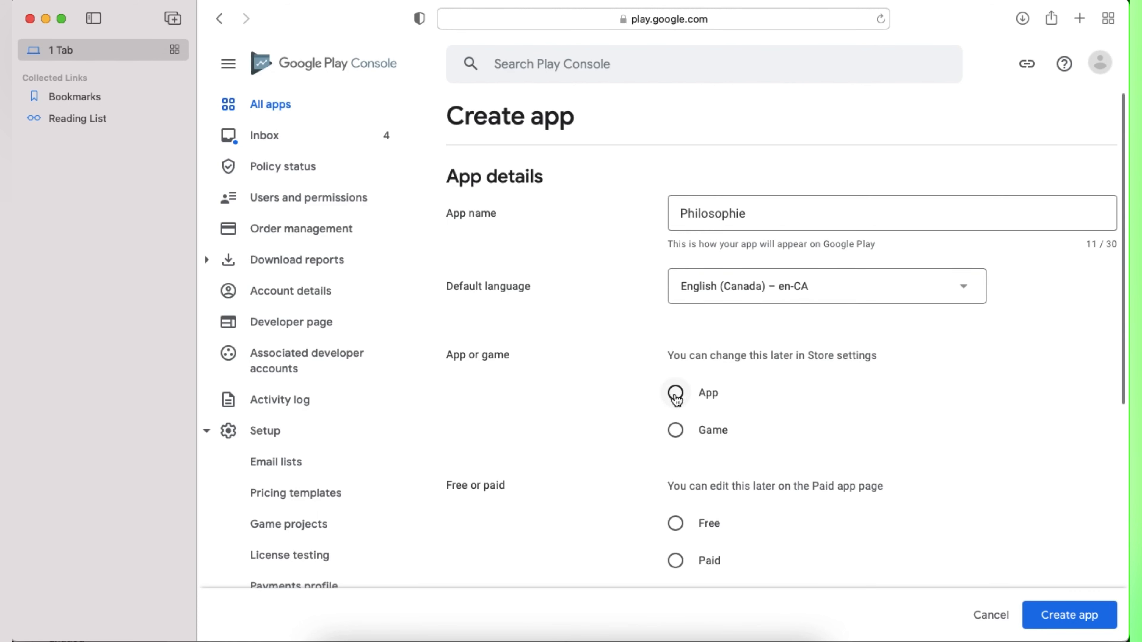
click(675, 431)
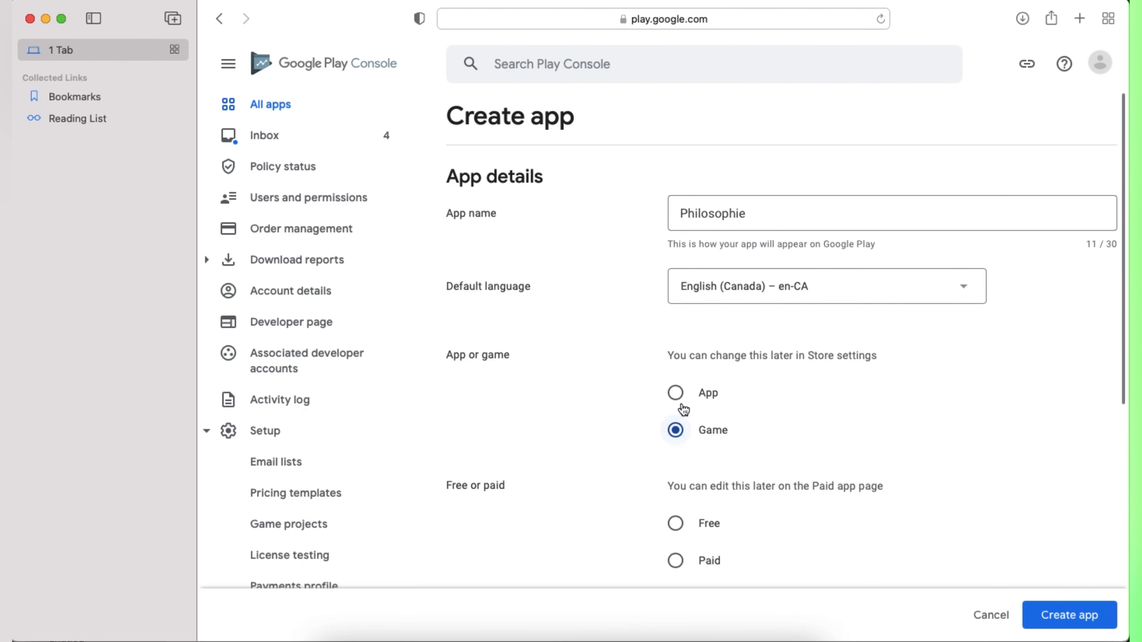
click(679, 396)
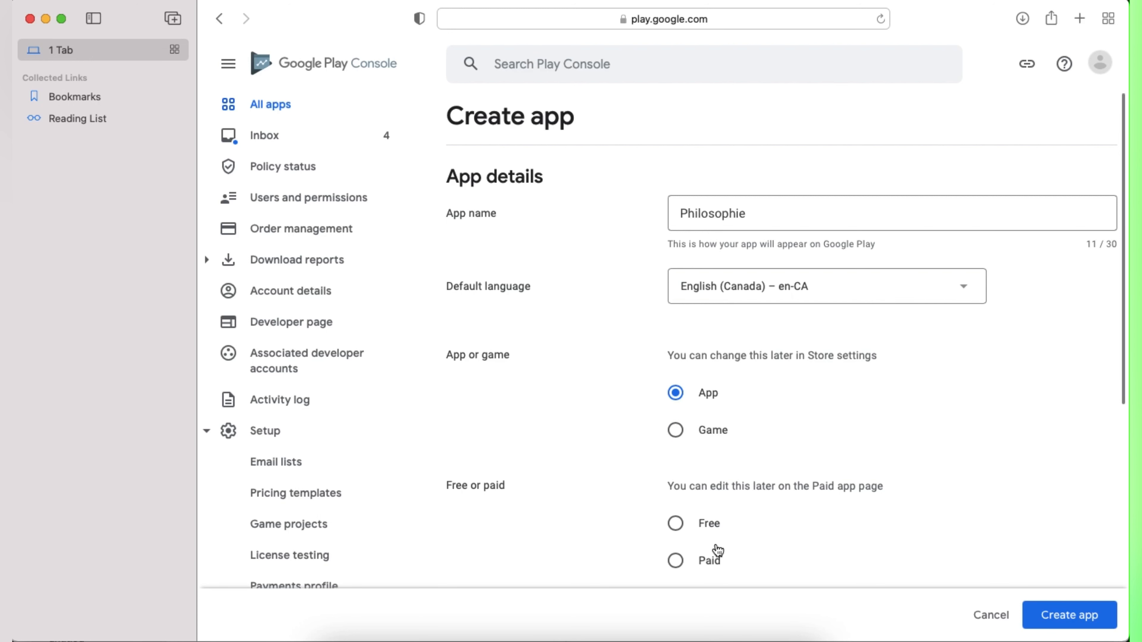
click(676, 523)
Step: Accept the Developer Program Policies and US export laws declarations, then create the app
click(1059, 621)
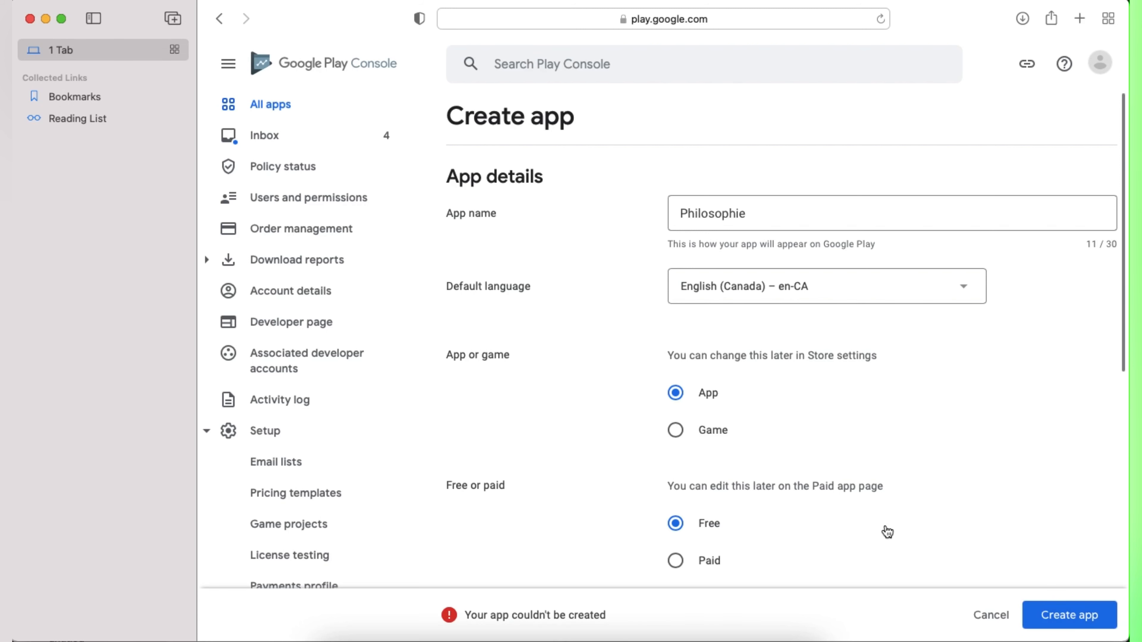
scroll(885, 532, down, 10)
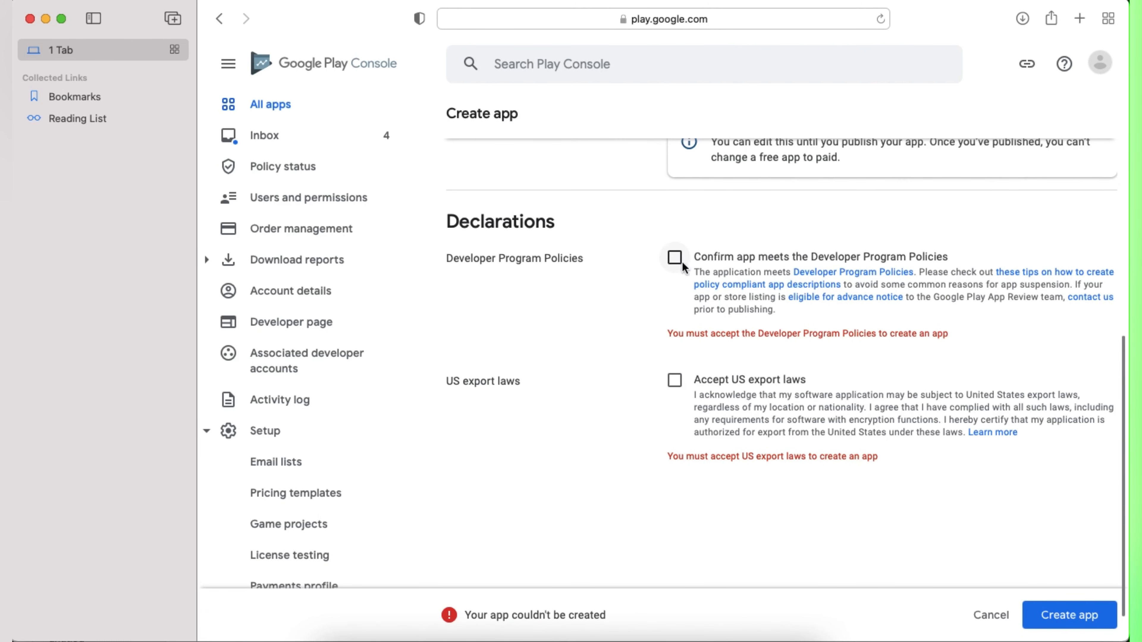
click(674, 257)
click(678, 367)
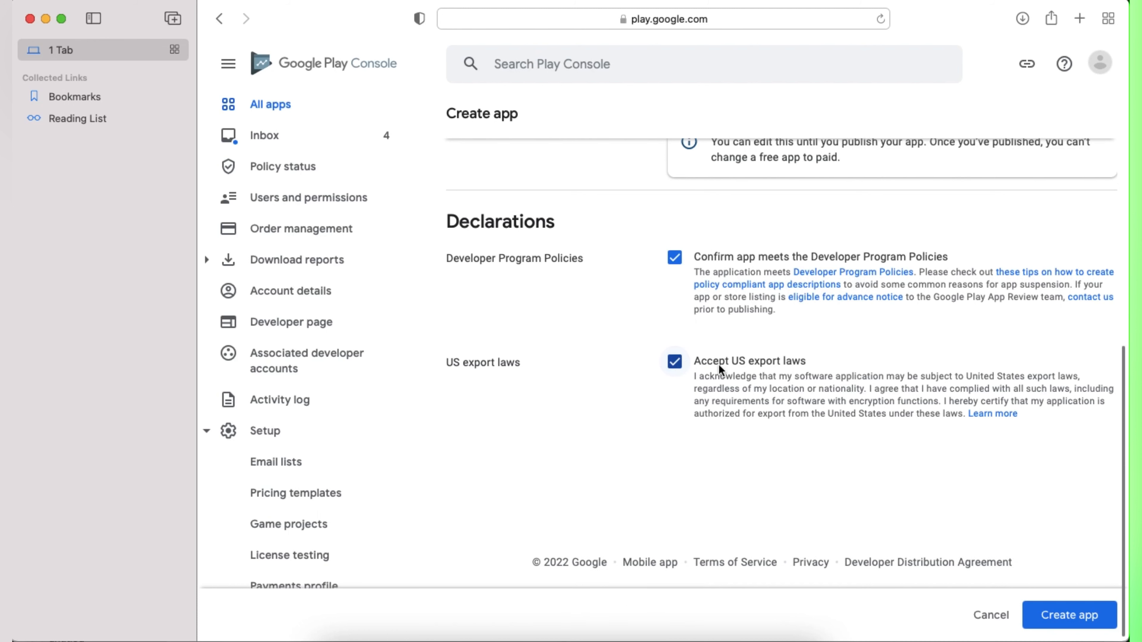
click(1053, 620)
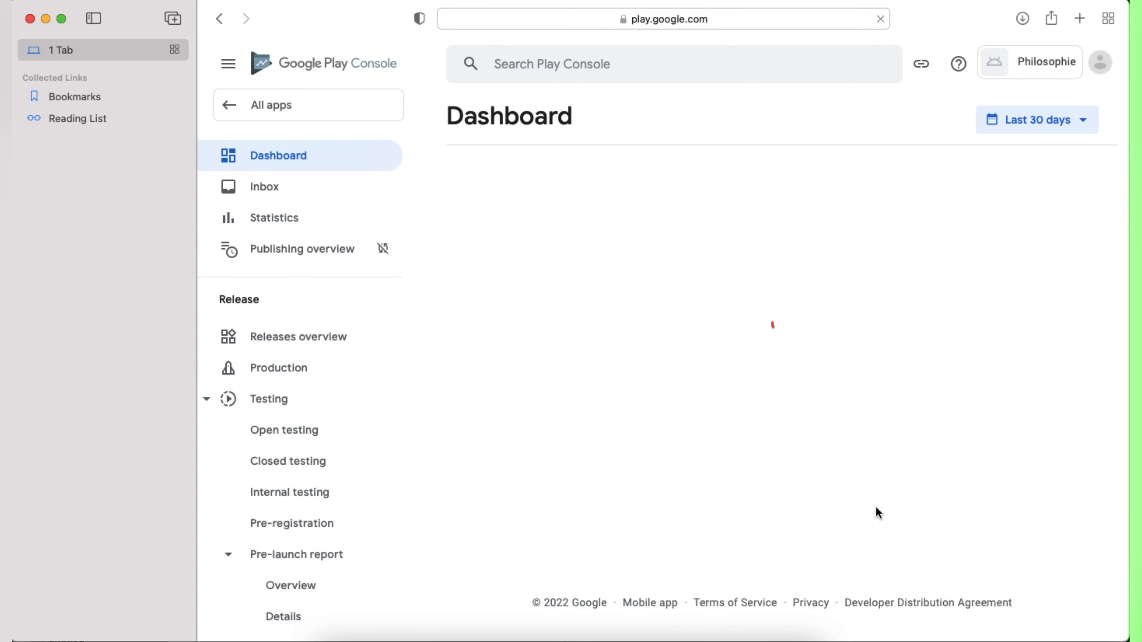
Step: Save App access as 'All functionality is available without special access'
scroll(753, 564, down, 5)
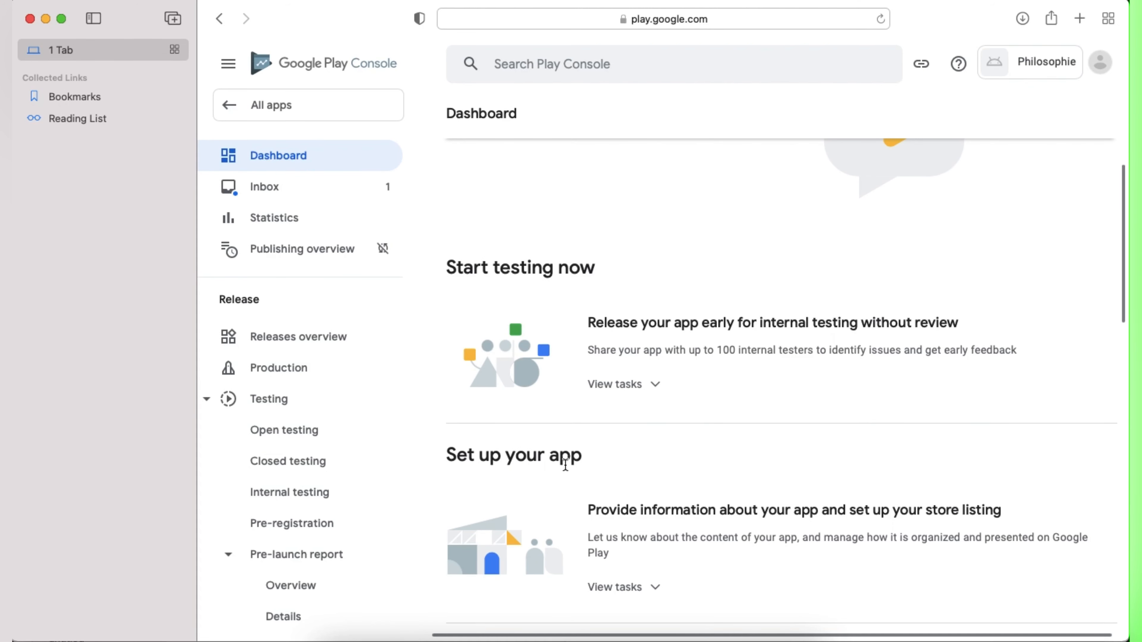
scroll(666, 546, down, 1)
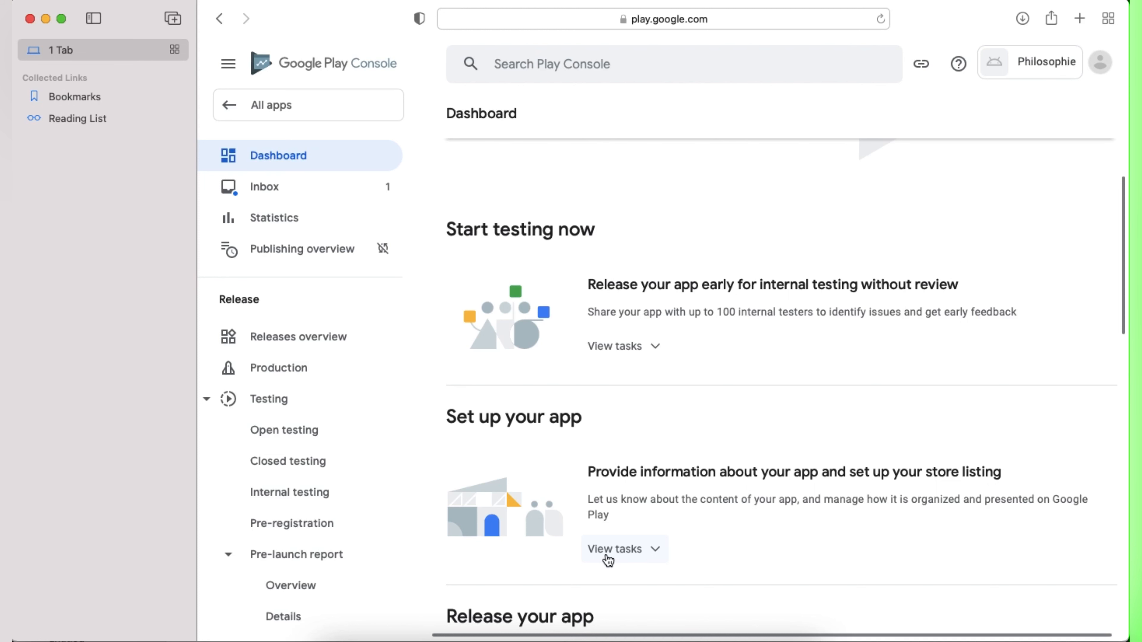
click(657, 555)
scroll(652, 545, down, 4)
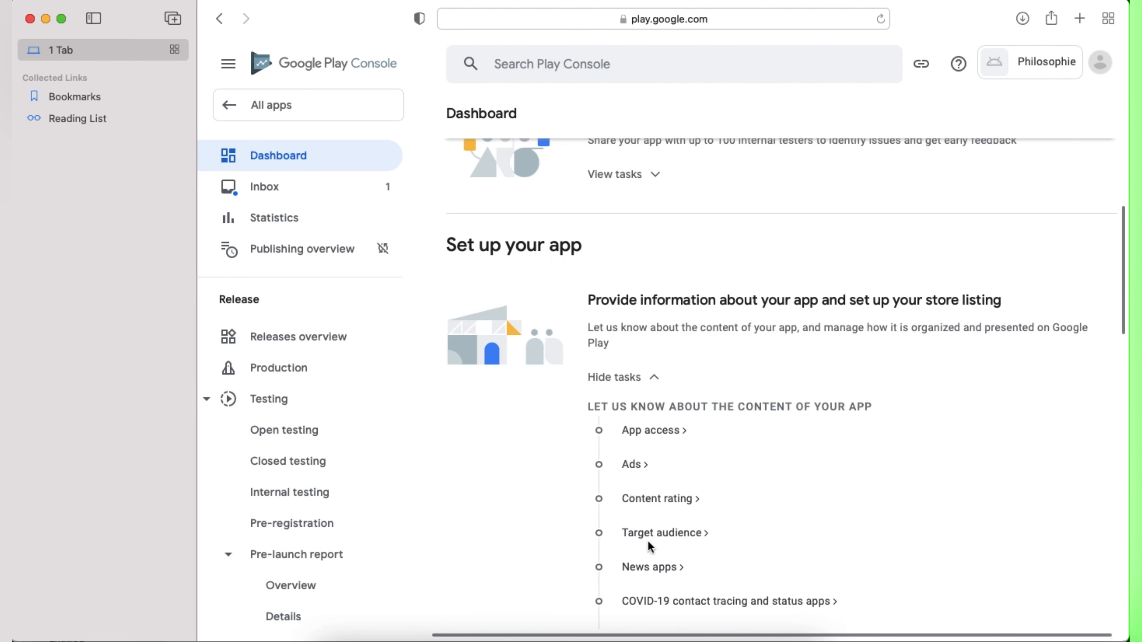
click(648, 432)
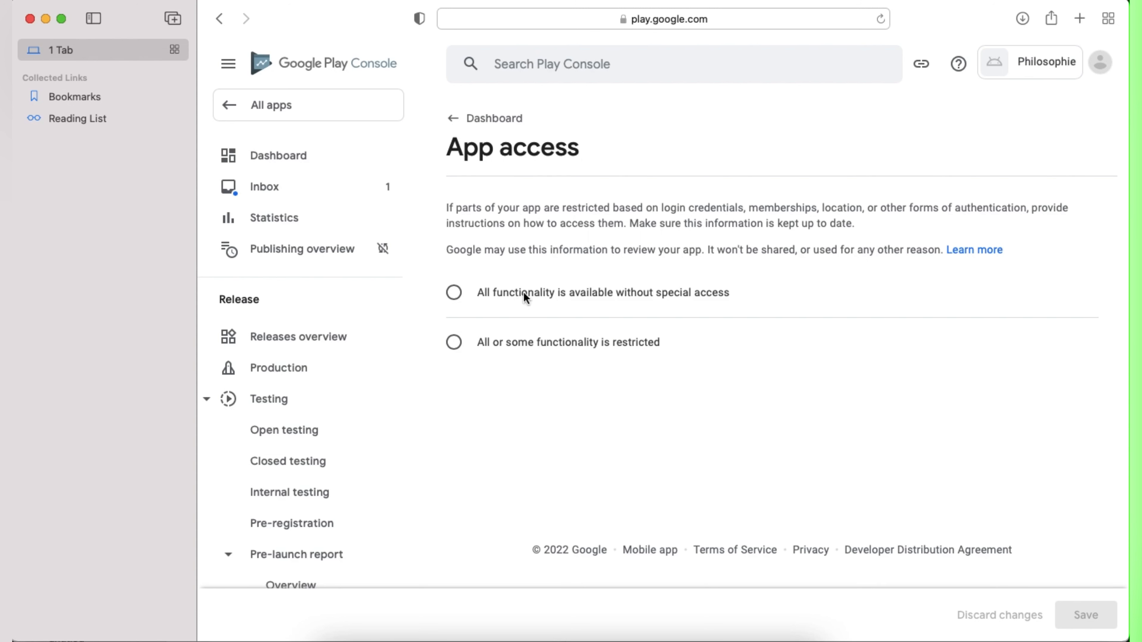
click(470, 297)
click(1081, 616)
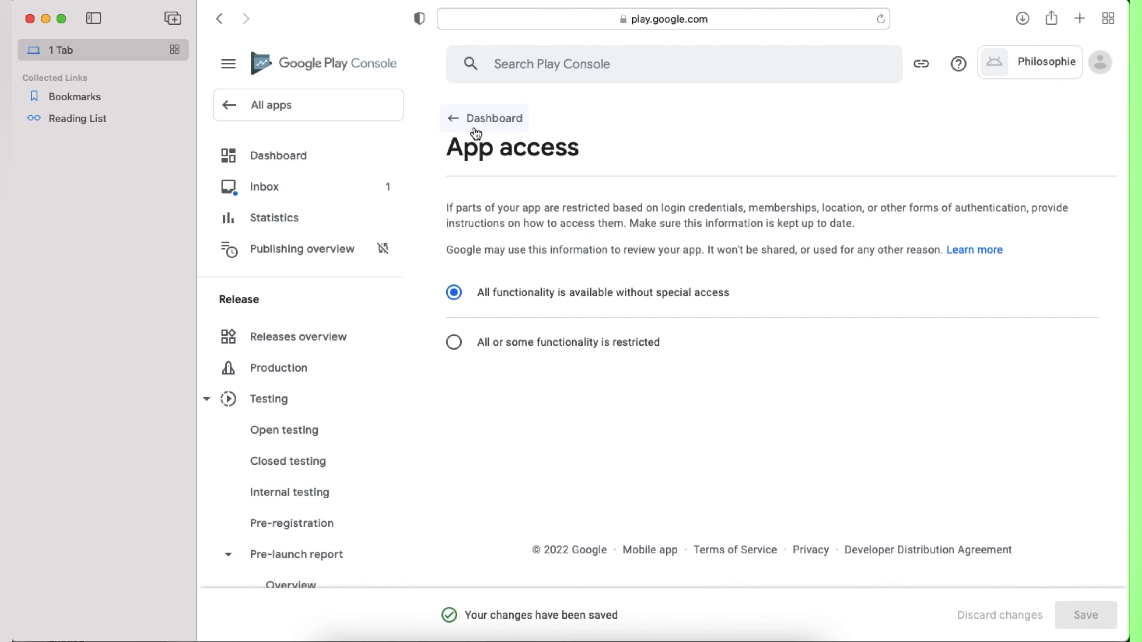
Step: Save the Ads declaration as 'Yes, my app contains ads' and return to the Dashboard
click(282, 156)
scroll(629, 494, down, 3)
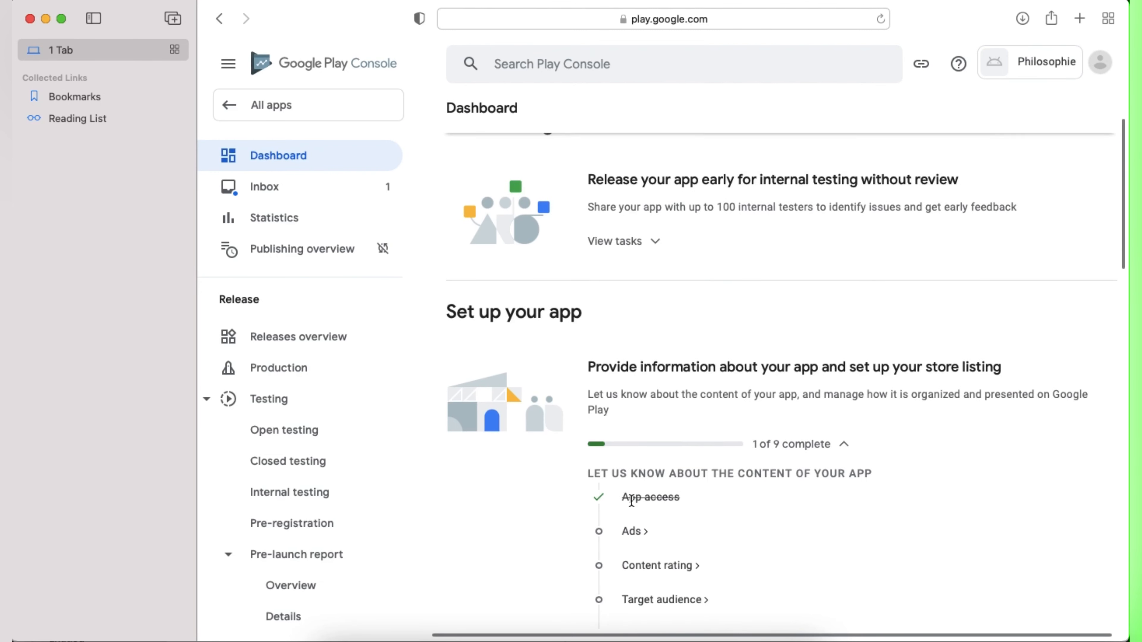
click(633, 489)
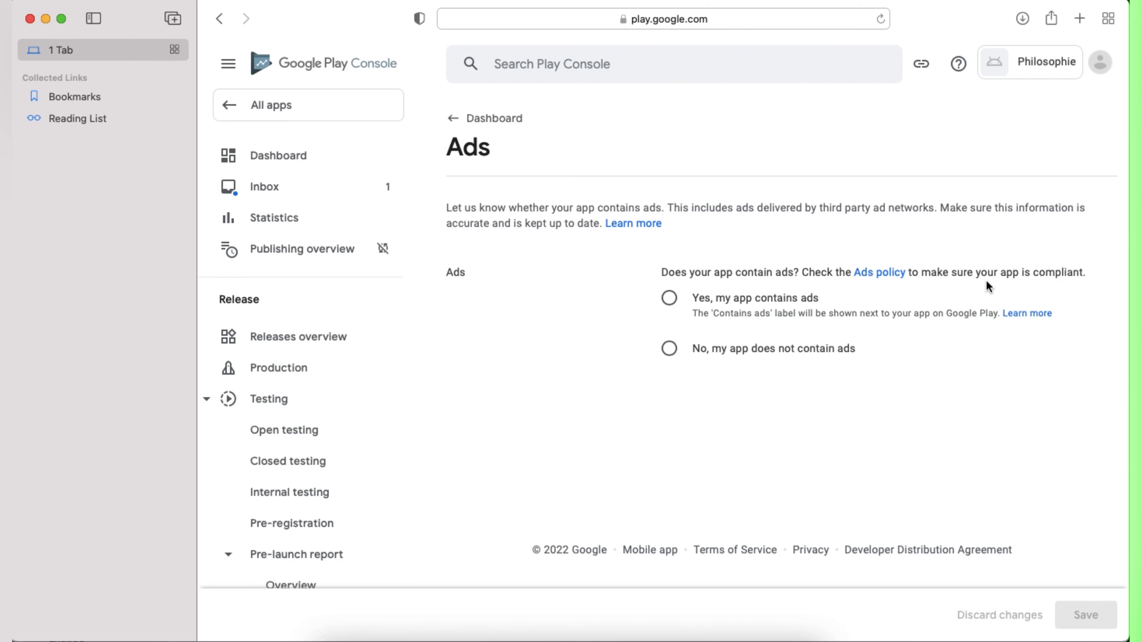
click(669, 300)
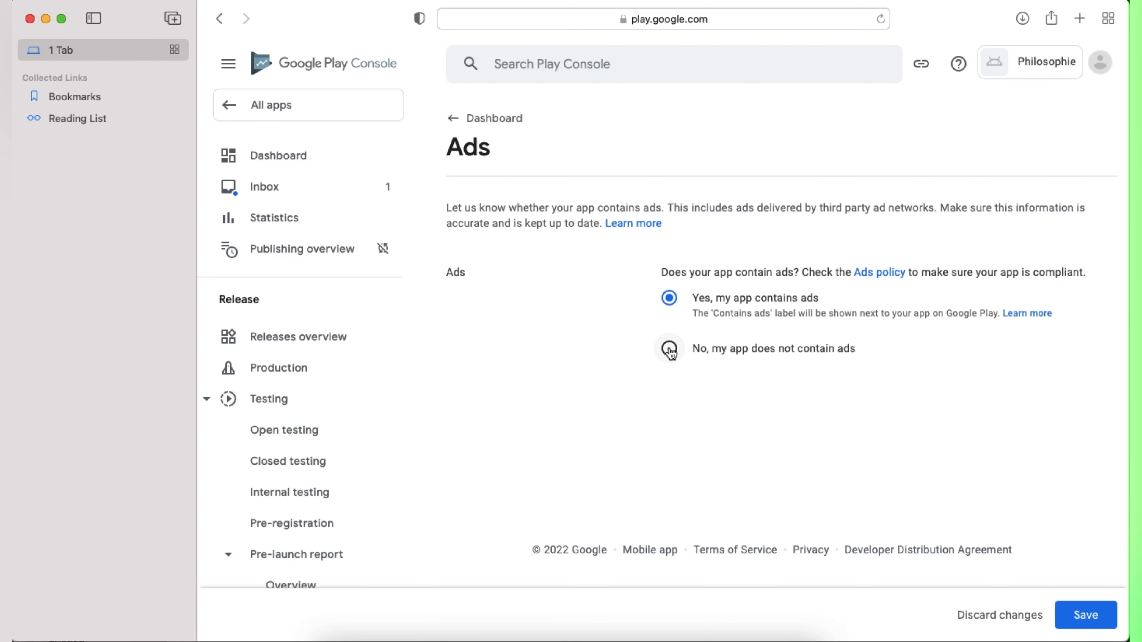
click(1083, 617)
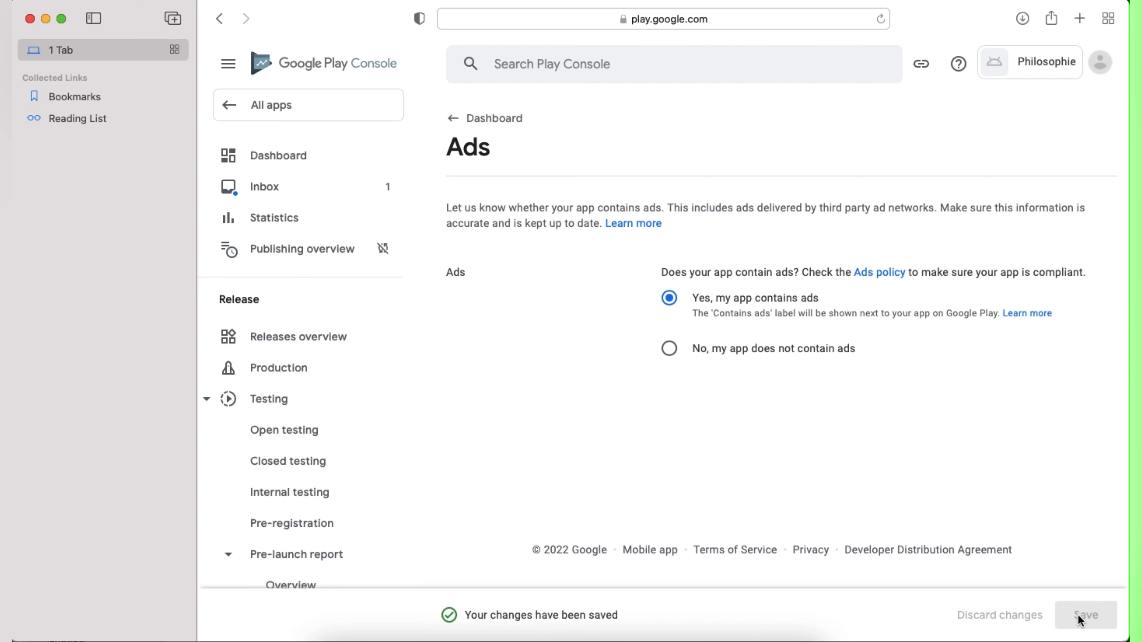
click(272, 158)
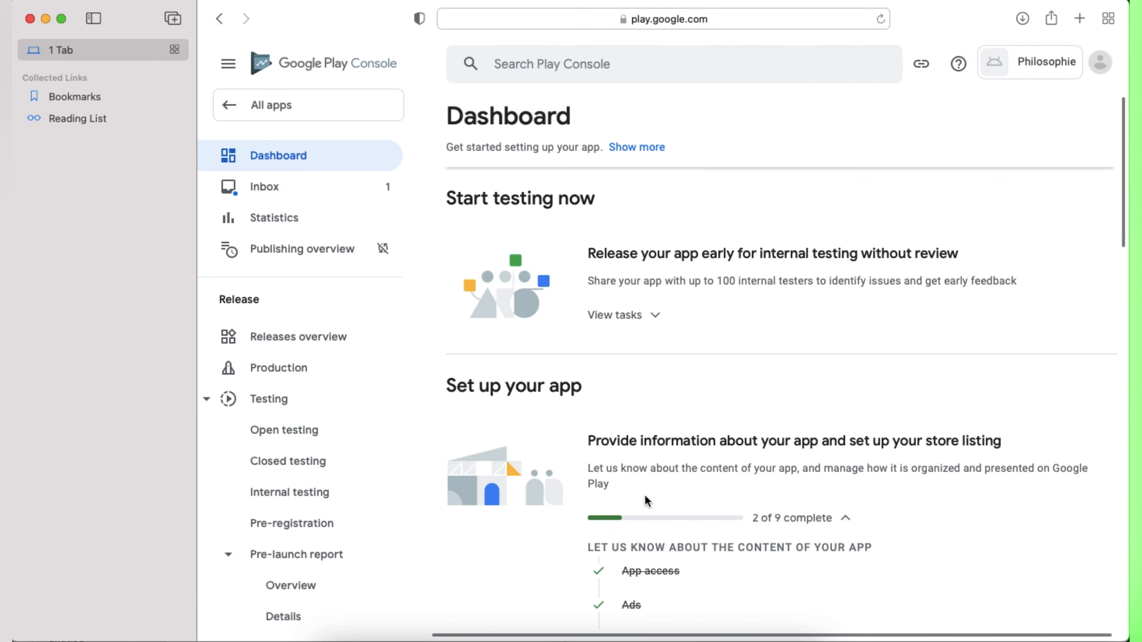
scroll(644, 494, down, 5)
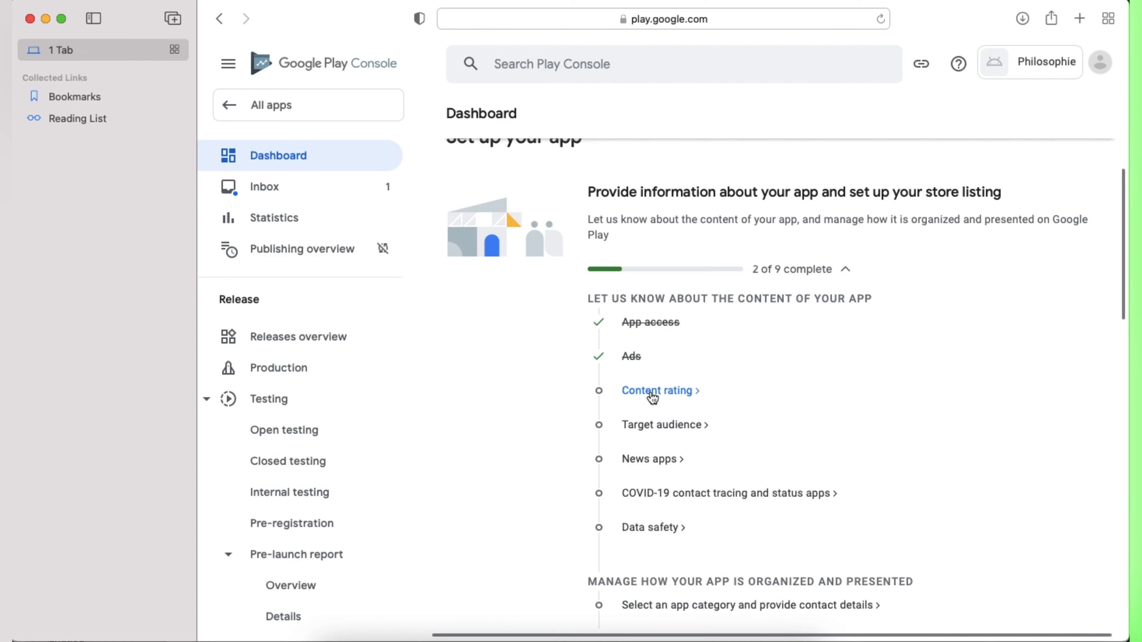
Step: Start the content rating with the contact e-mail and All Other App Types category
click(652, 392)
click(522, 407)
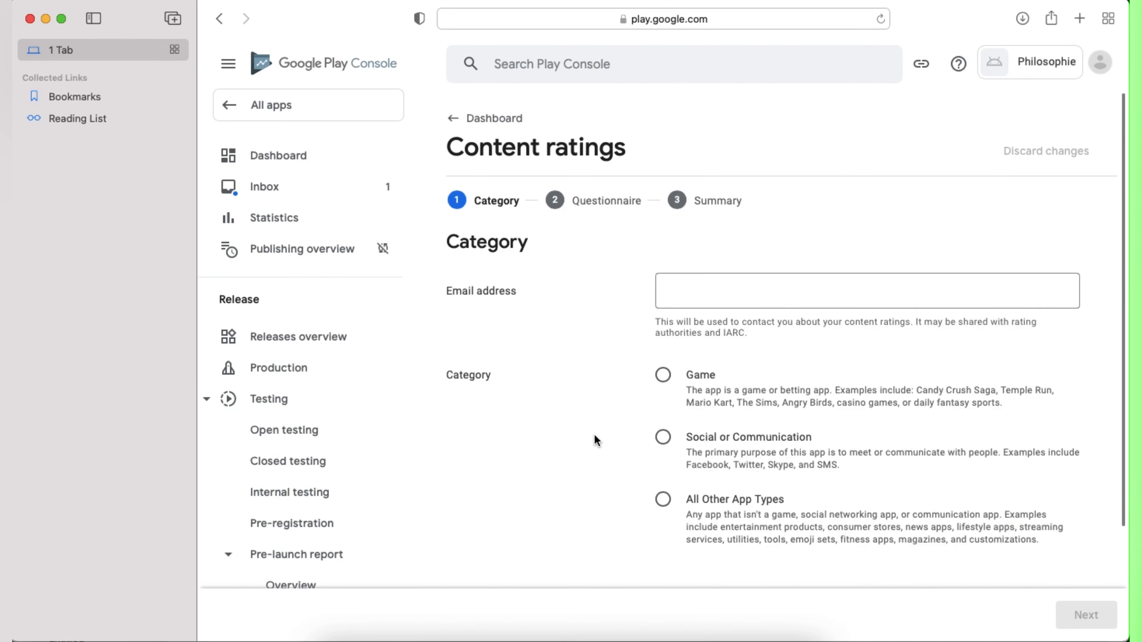
click(663, 376)
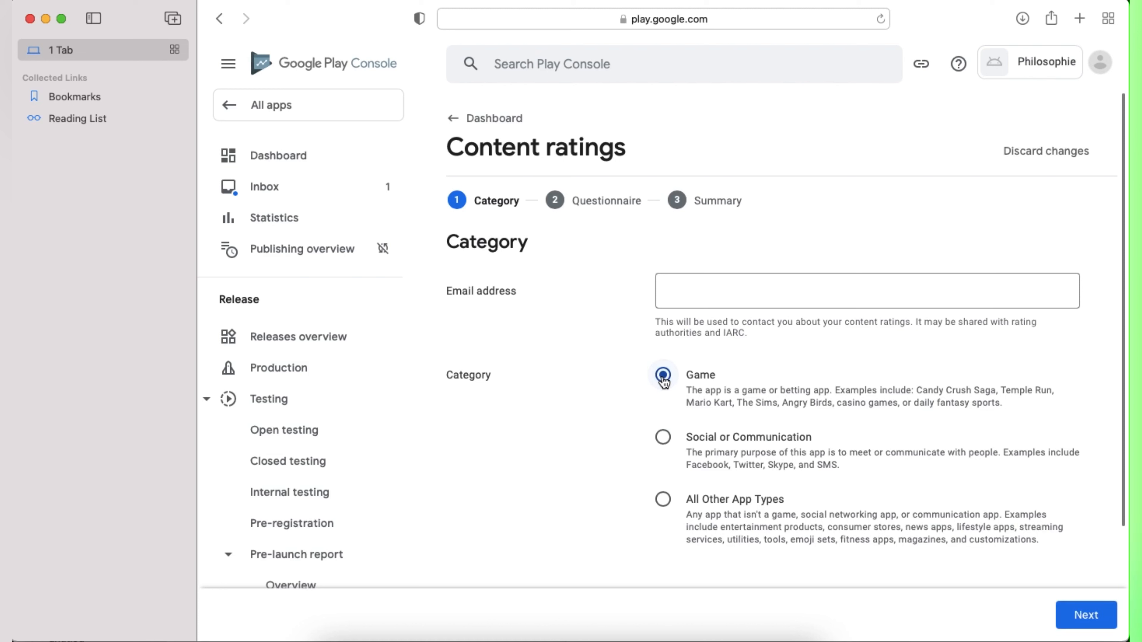
click(663, 500)
click(1087, 615)
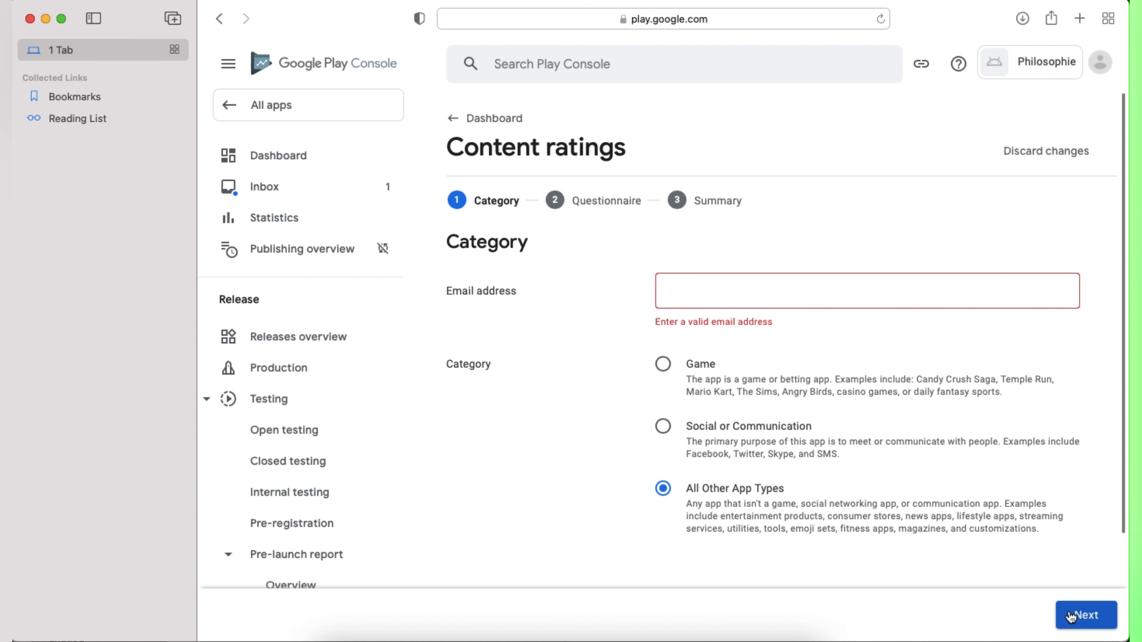
click(694, 296)
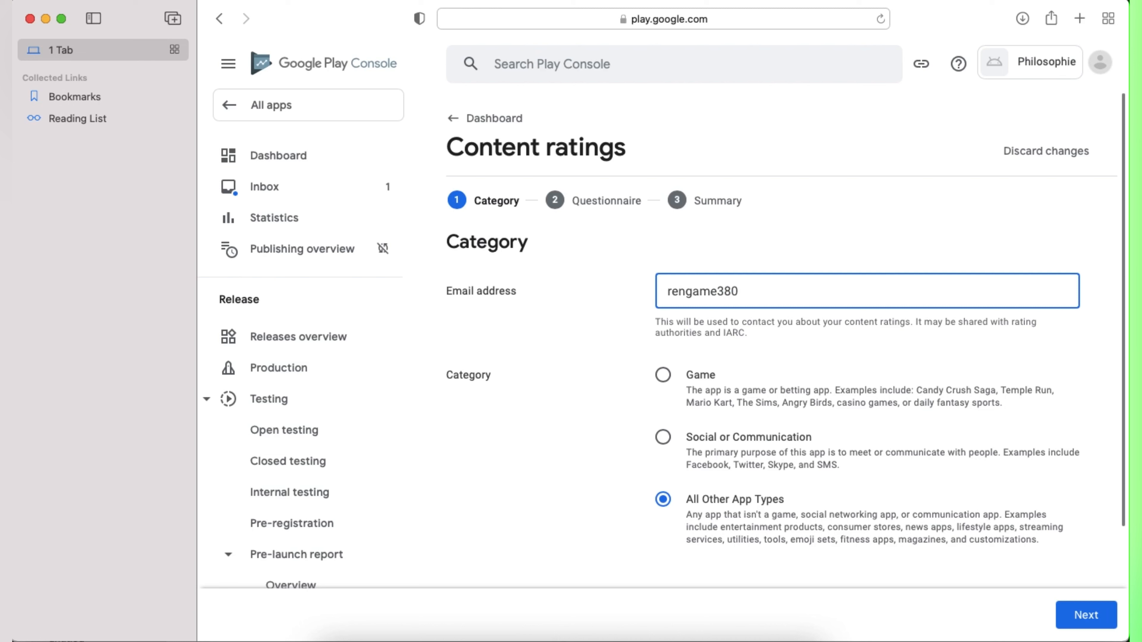
click(1081, 615)
scroll(523, 393, down, 1)
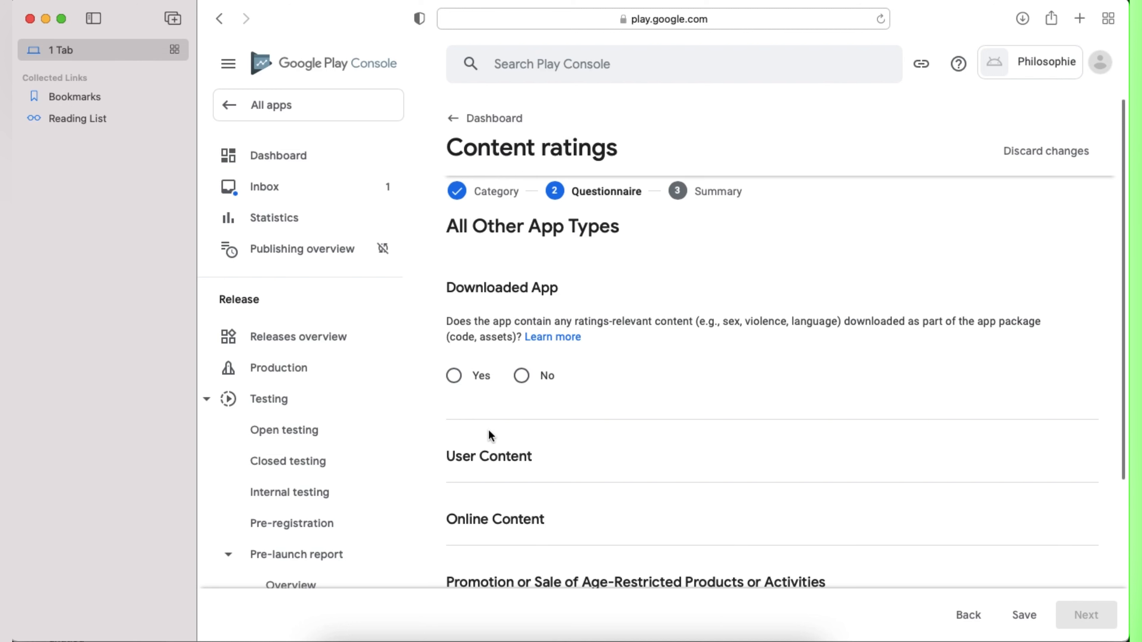
Step: Answer No for downloaded content, user interaction, online content and age-restricted product promotion
scroll(487, 429, down, 2)
click(522, 348)
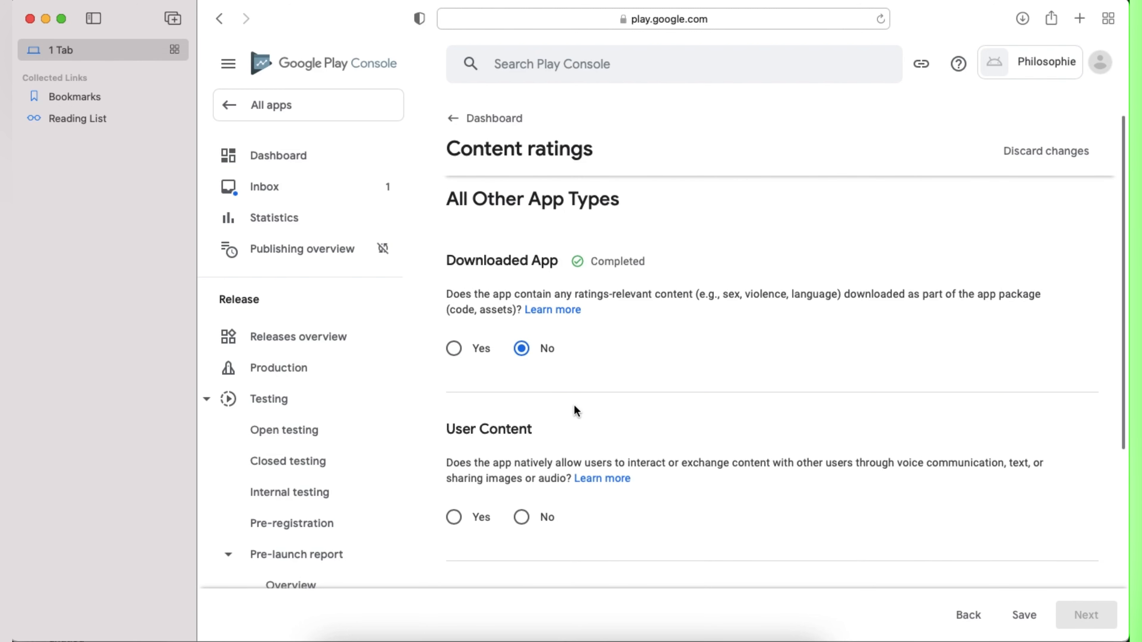
scroll(574, 404, down, 2)
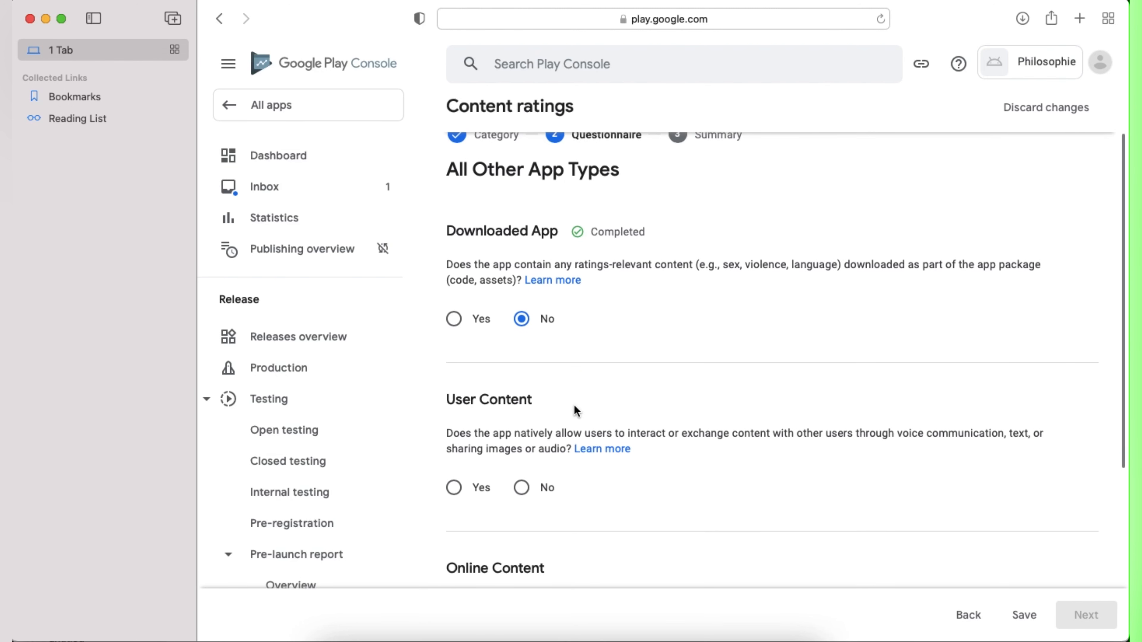
click(538, 497)
scroll(603, 506, down, 10)
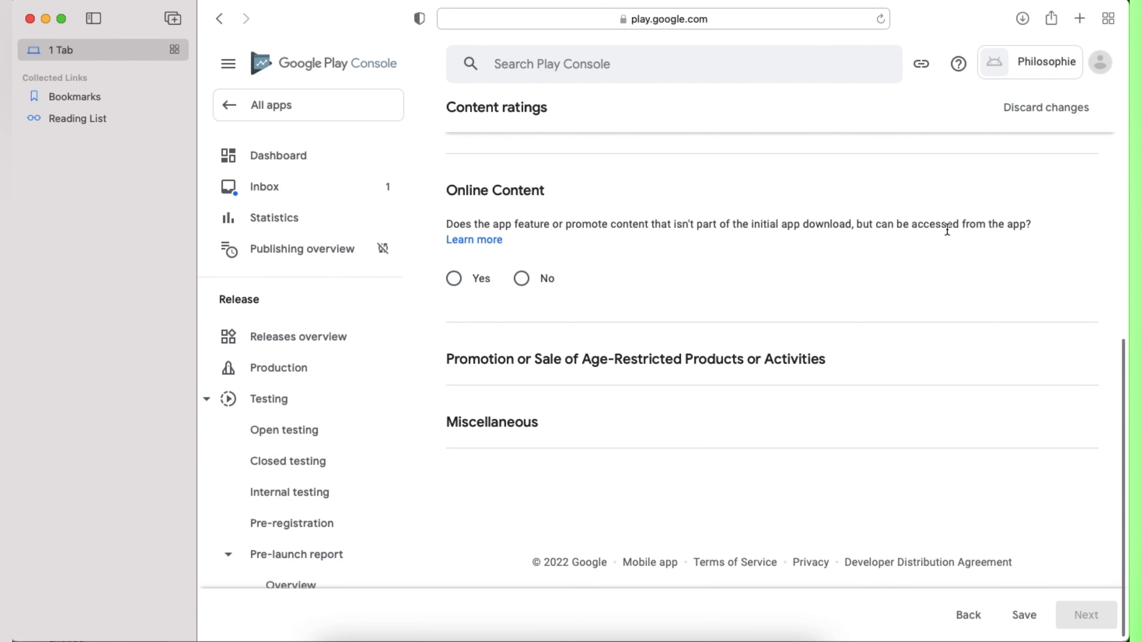
click(522, 279)
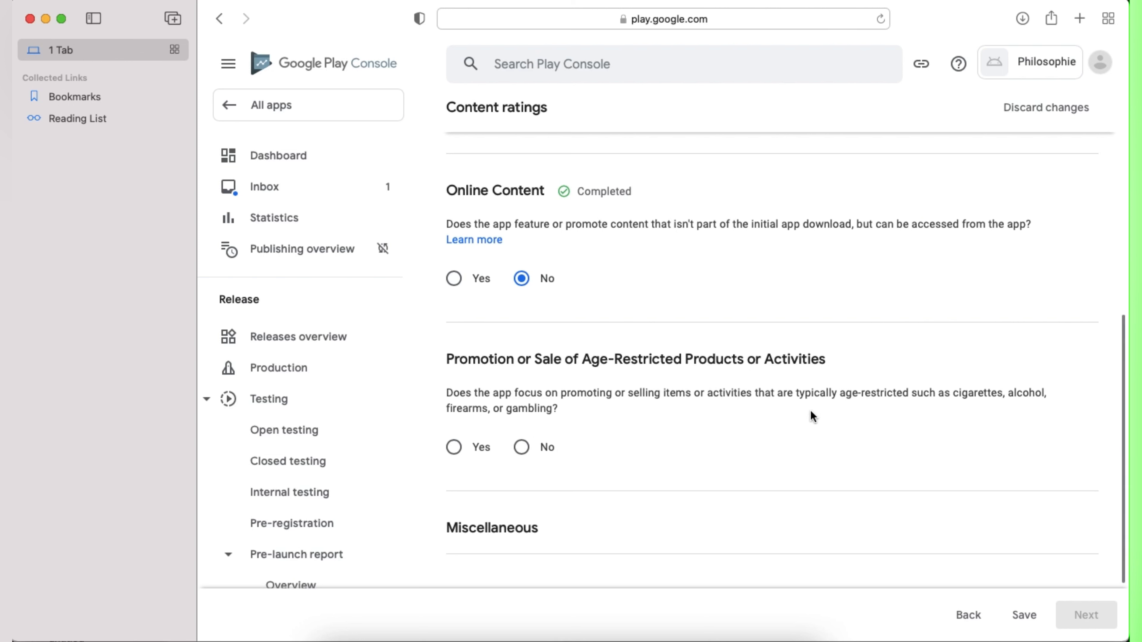
click(522, 447)
scroll(558, 481, down, 6)
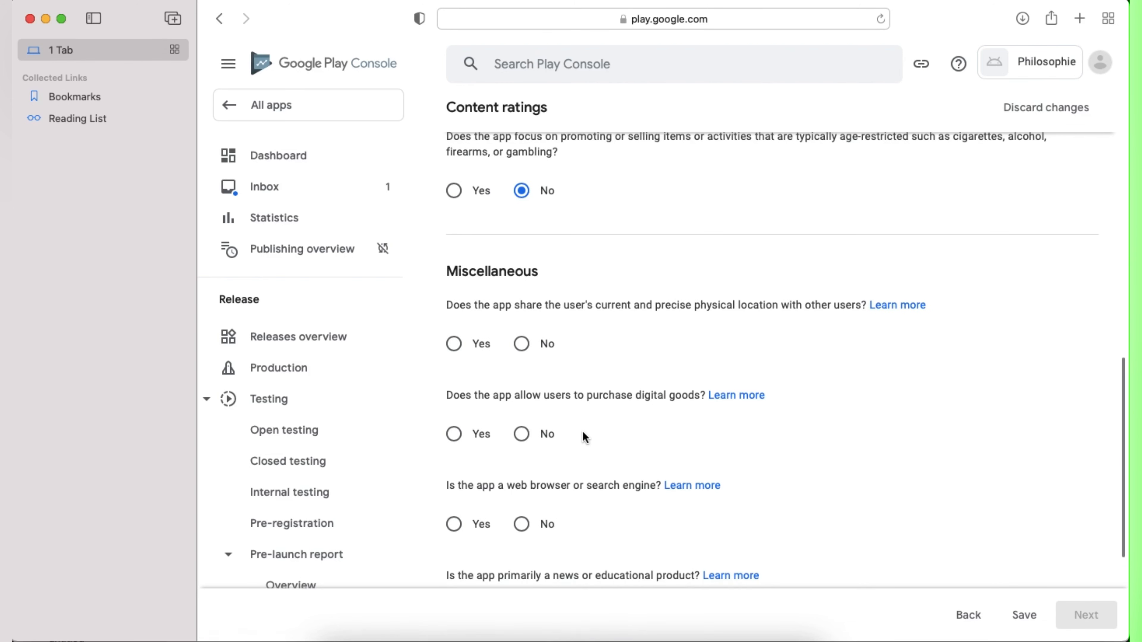
Step: Answer Yes to digital purchases, No to web browser, Yes to news or educational
click(475, 439)
scroll(614, 477, down, 3)
click(522, 399)
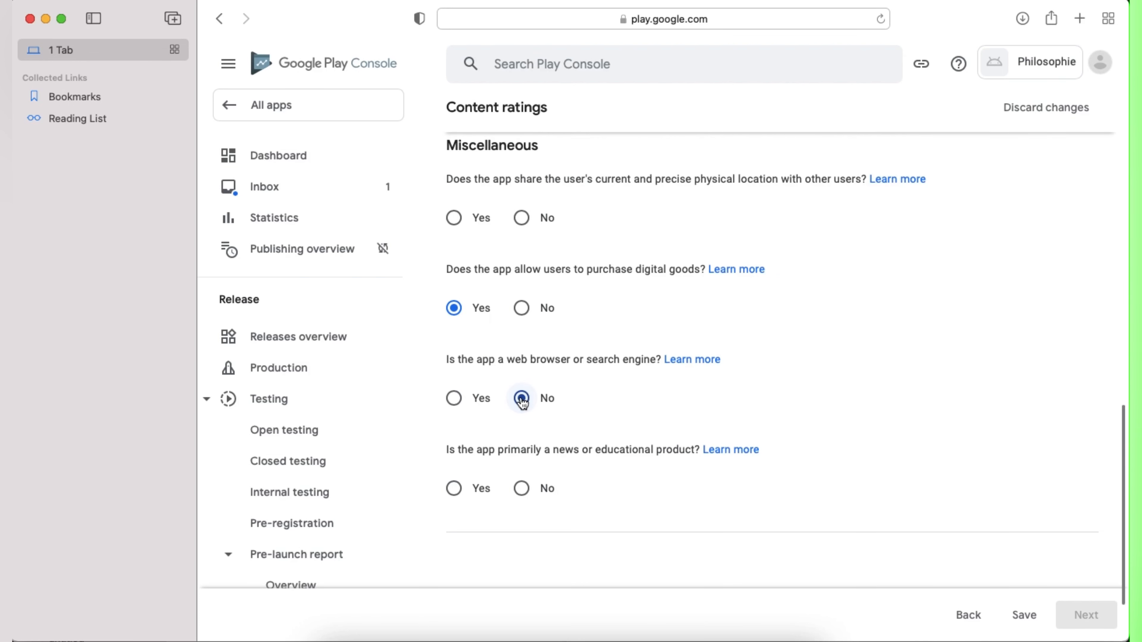
click(521, 489)
click(455, 489)
click(1030, 617)
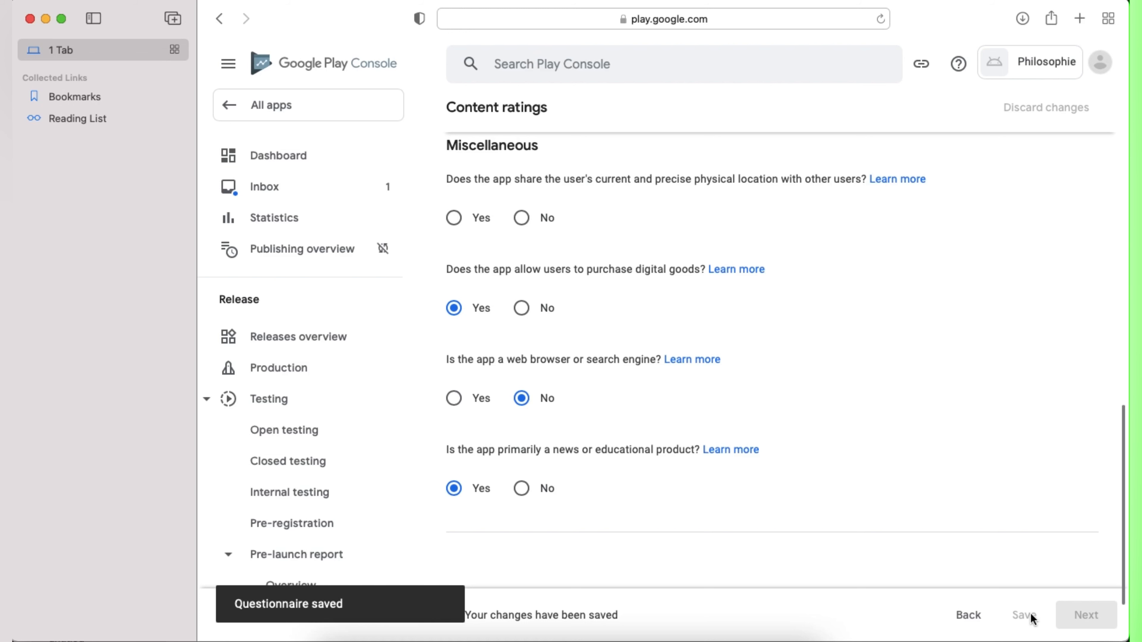
Step: Answer No to sharing precise location and save the questionnaire
scroll(851, 504, down, 3)
scroll(741, 382, up, 2)
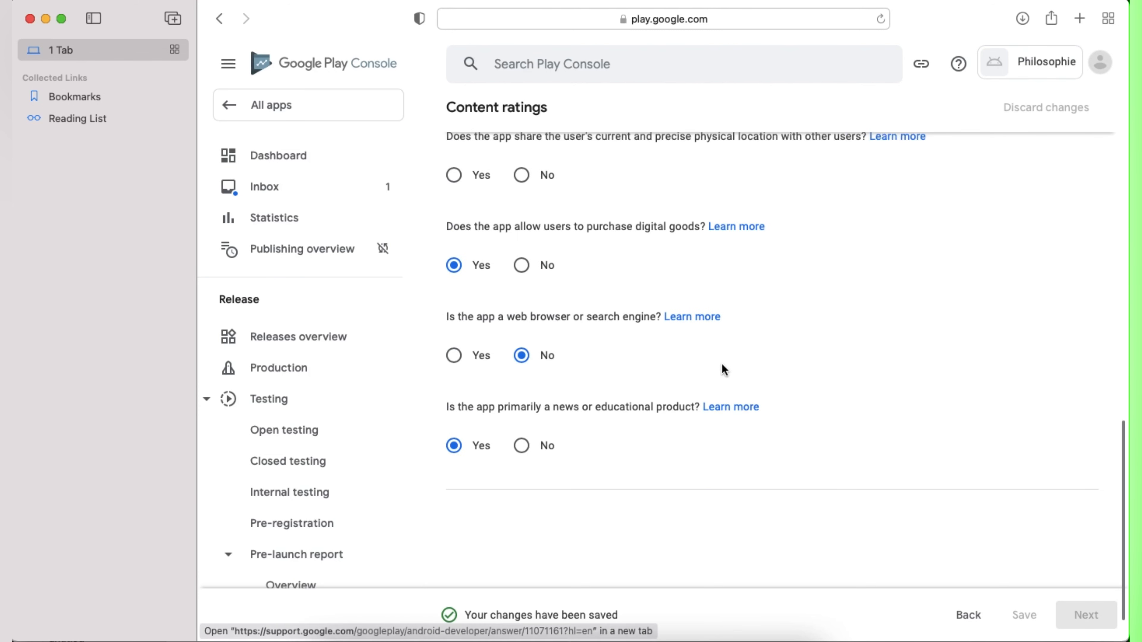
scroll(692, 392, up, 4)
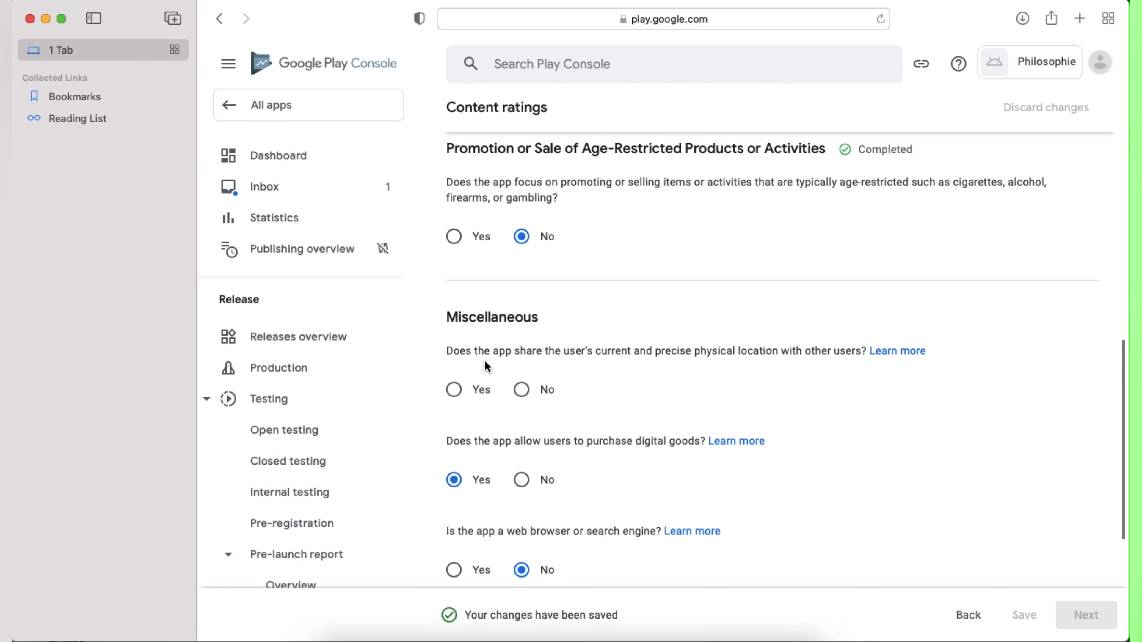
click(521, 390)
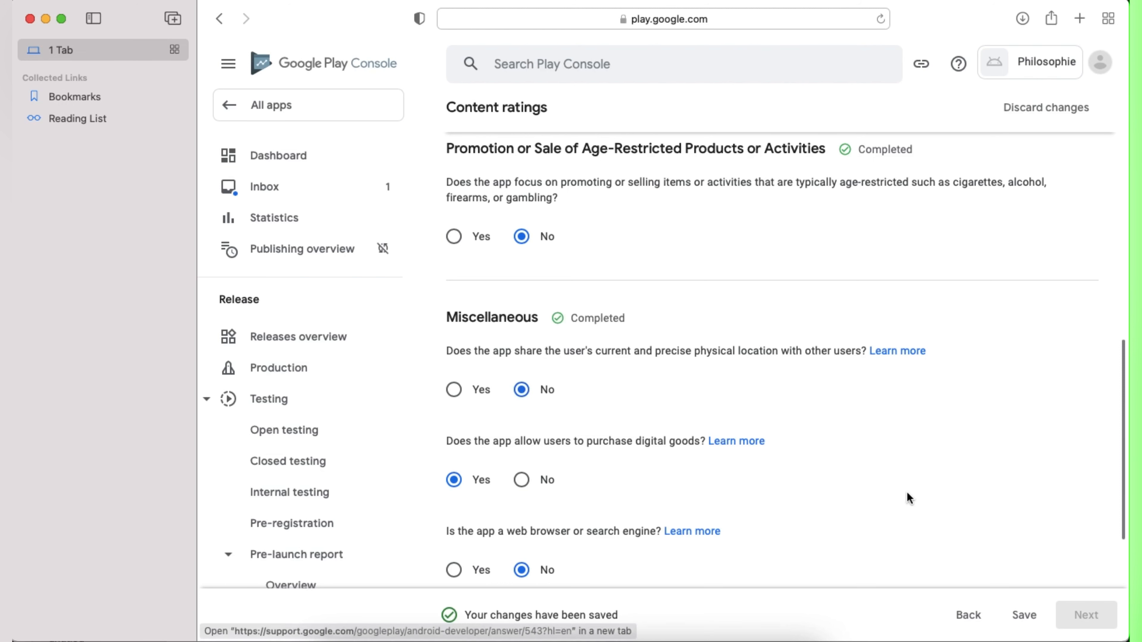
scroll(903, 490, down, 3)
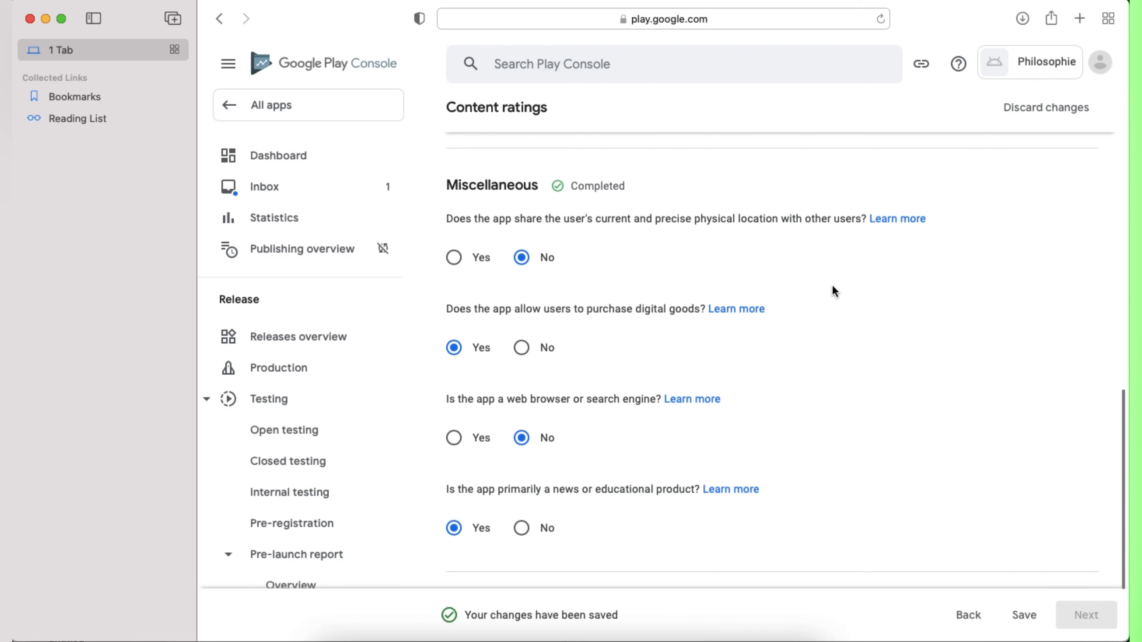
click(1024, 616)
Step: Submit the content ratings (Everyone, PEGI 3) and return to the Dashboard
click(1089, 617)
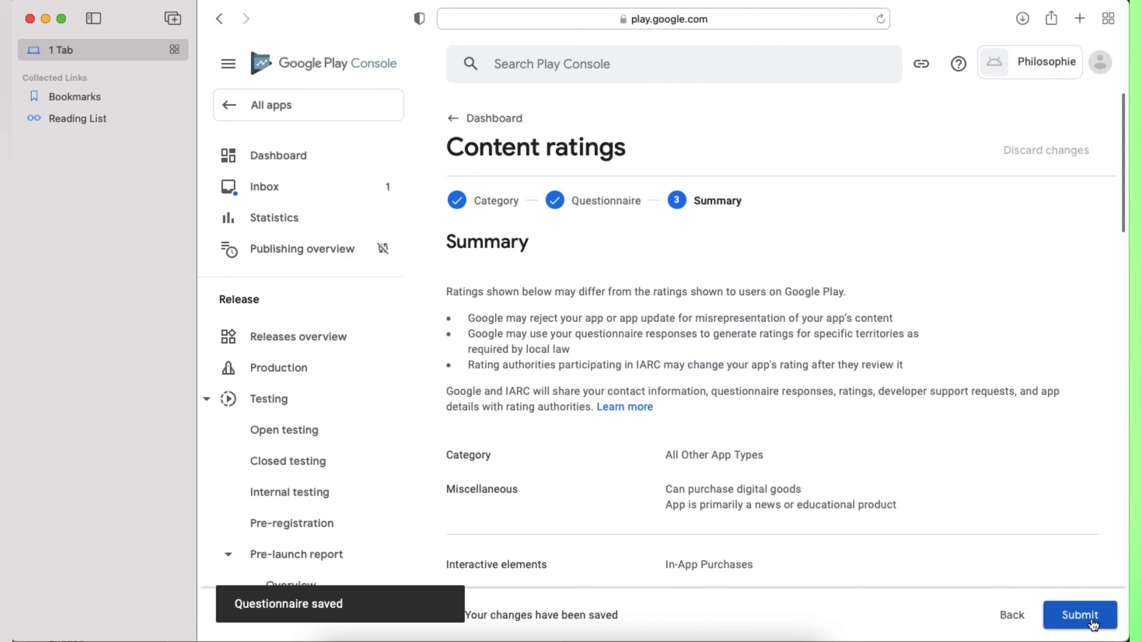
scroll(797, 463, down, 15)
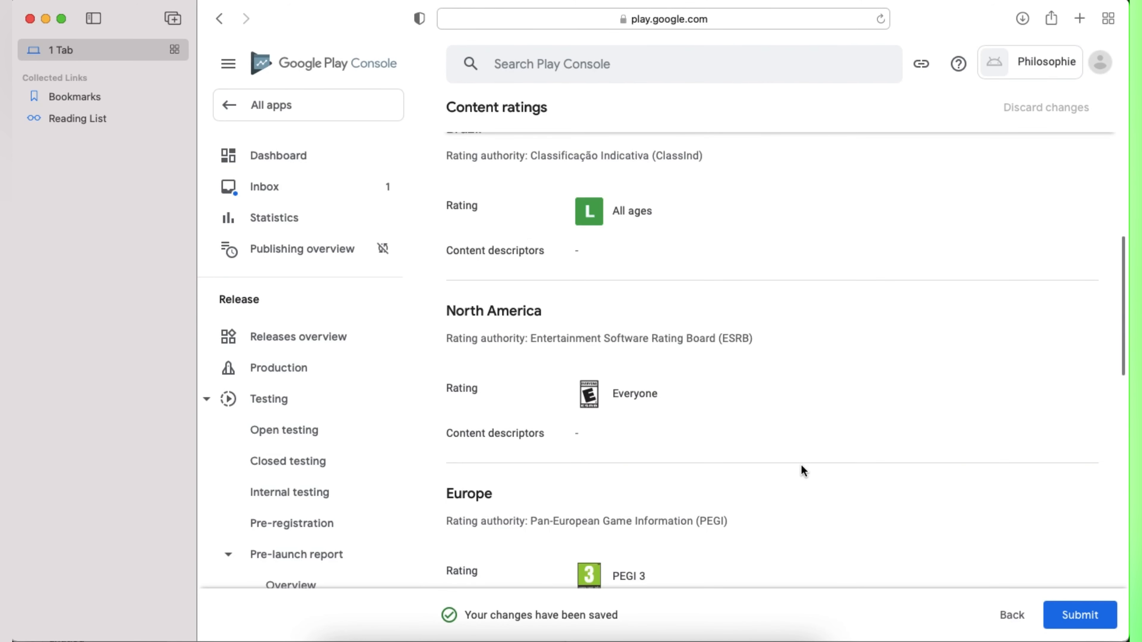
scroll(802, 465, down, 5)
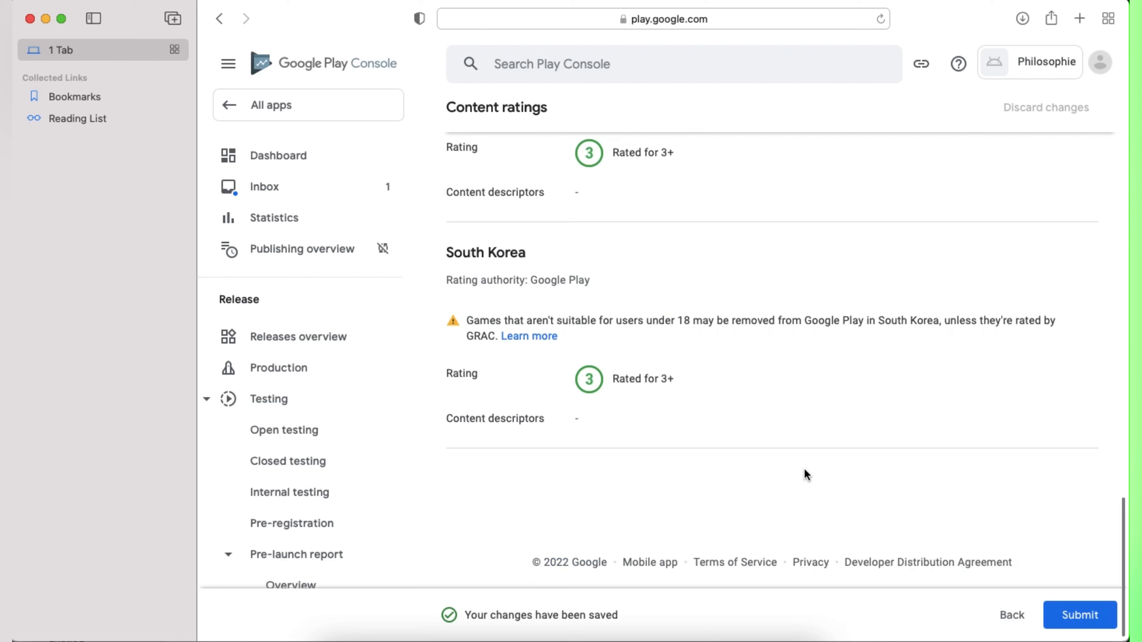
click(1081, 616)
scroll(643, 479, down, 6)
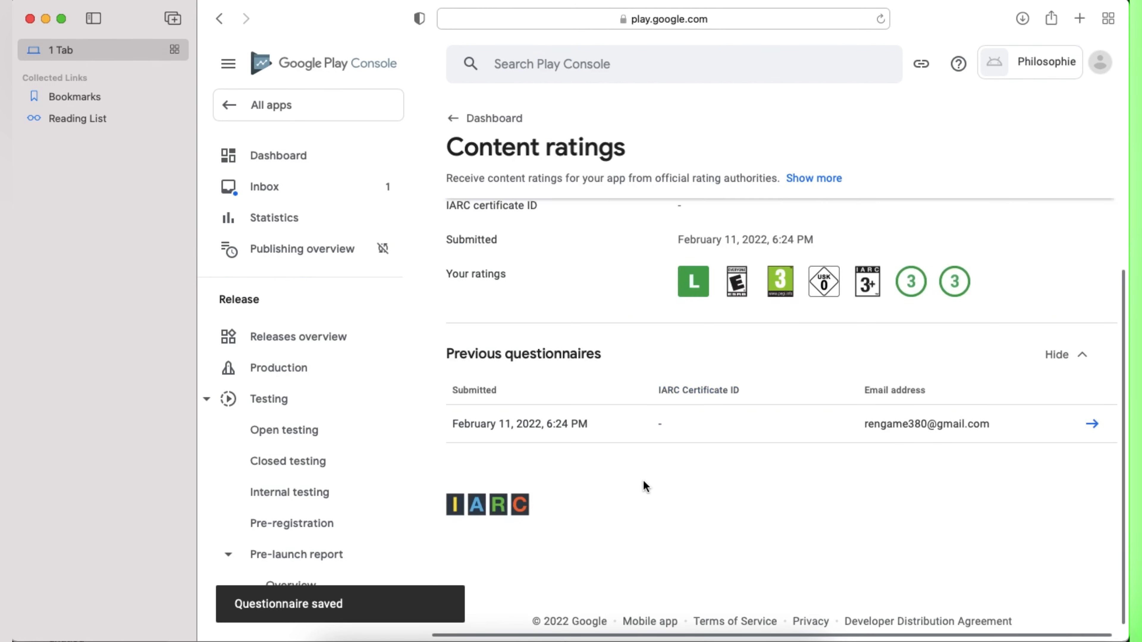
click(276, 153)
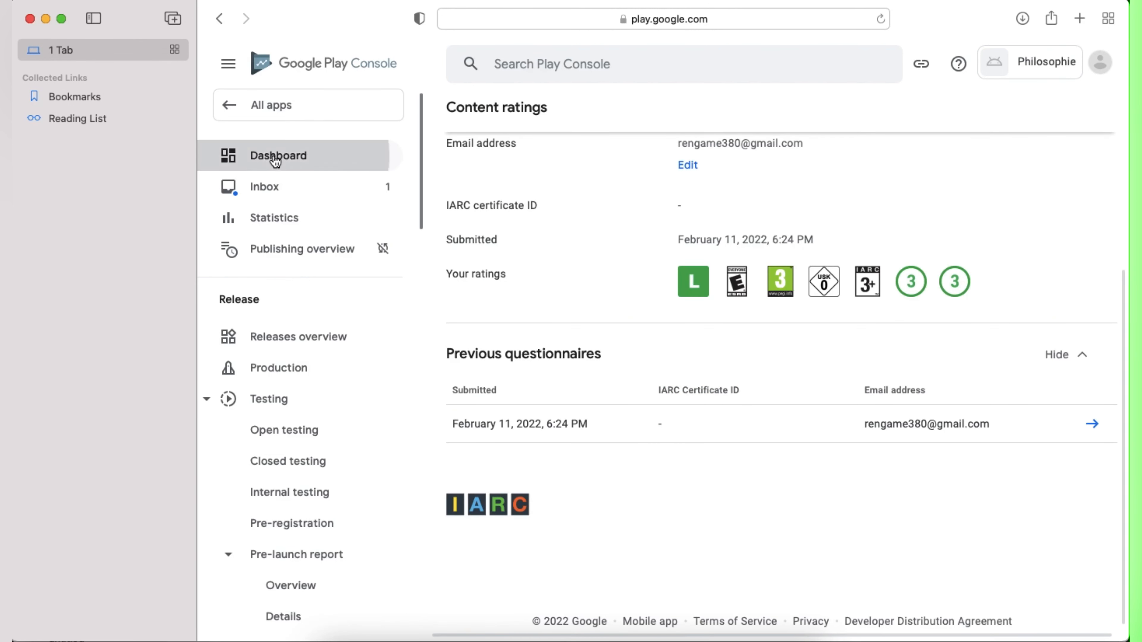
scroll(693, 425, down, 7)
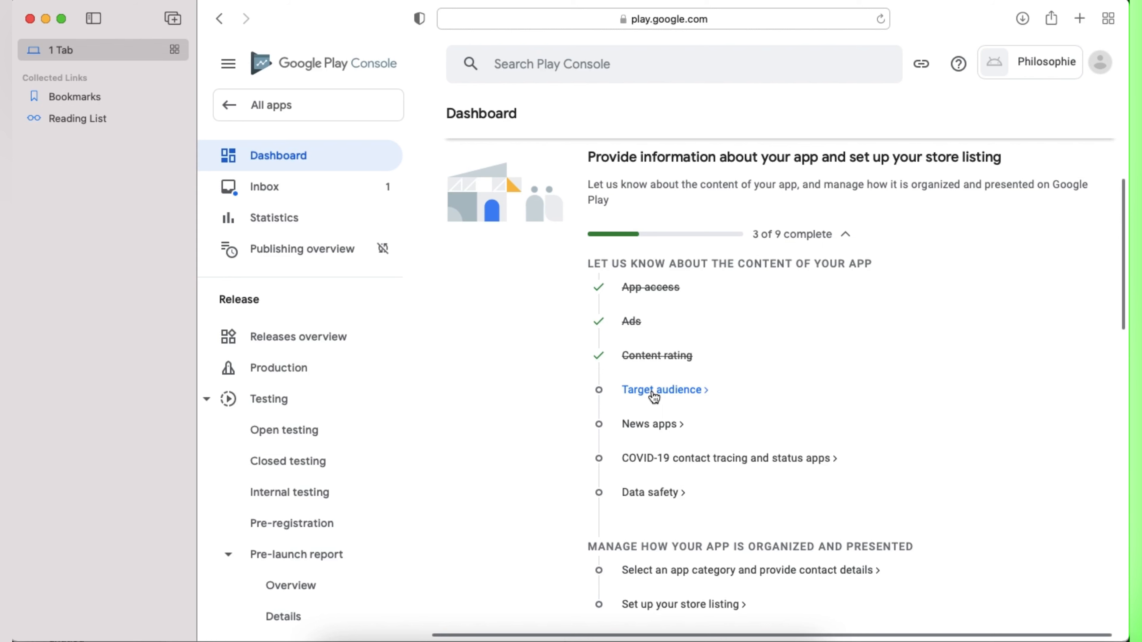
Step: Save target ages 13-15, 16-17 and 18 and over, with no appeal to children
click(654, 391)
scroll(706, 472, down, 6)
click(662, 340)
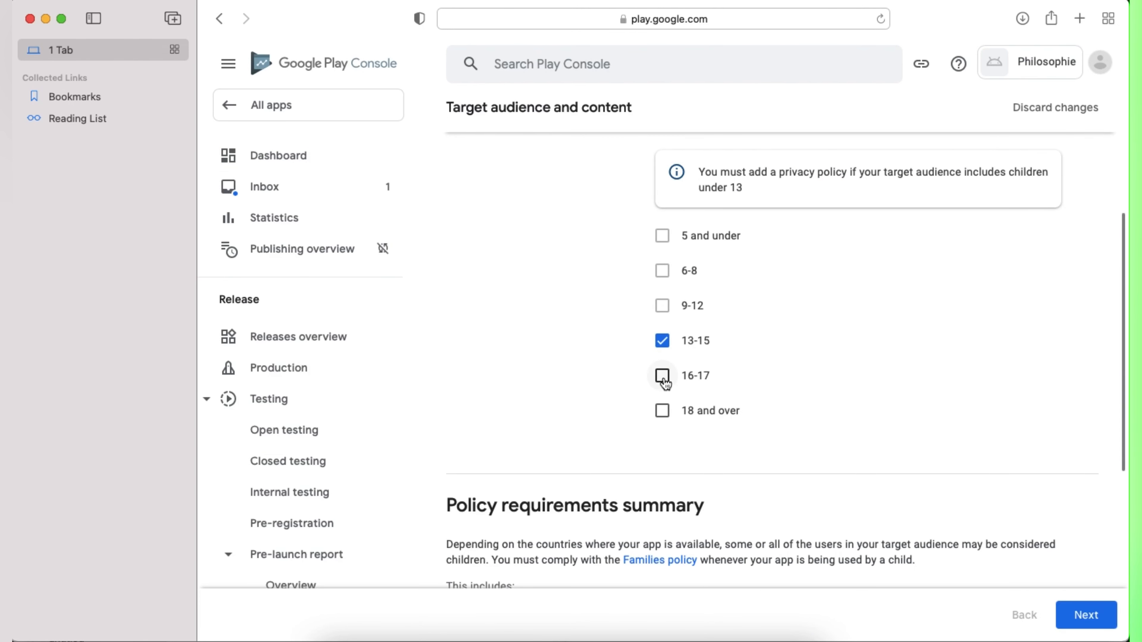
click(663, 375)
click(662, 411)
click(1077, 615)
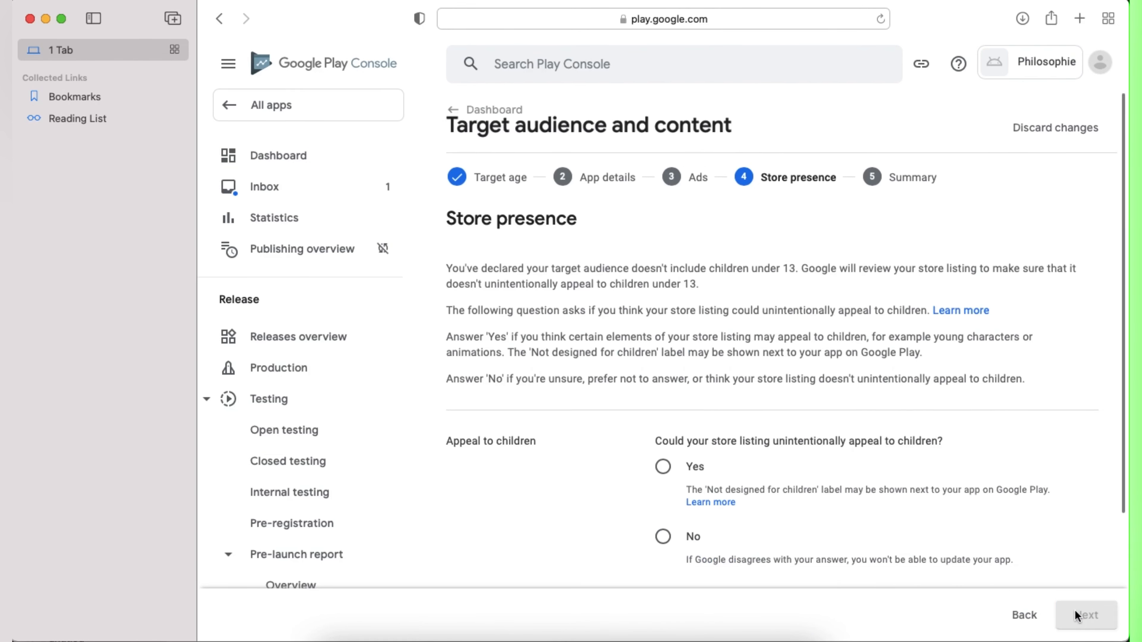
scroll(795, 502, down, 3)
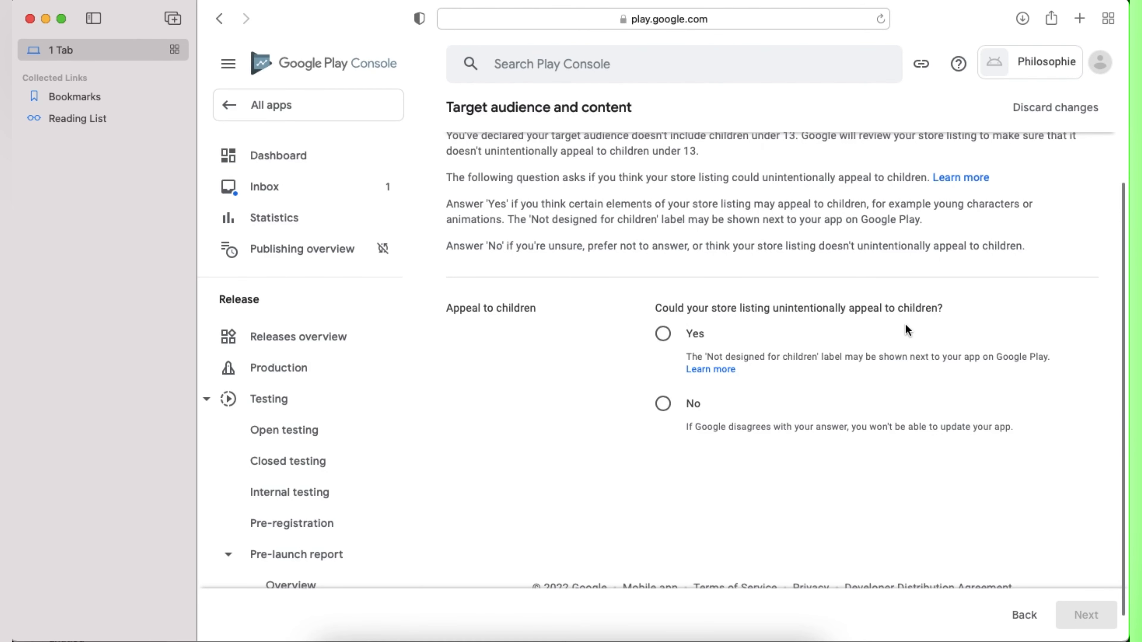
click(662, 404)
click(1085, 615)
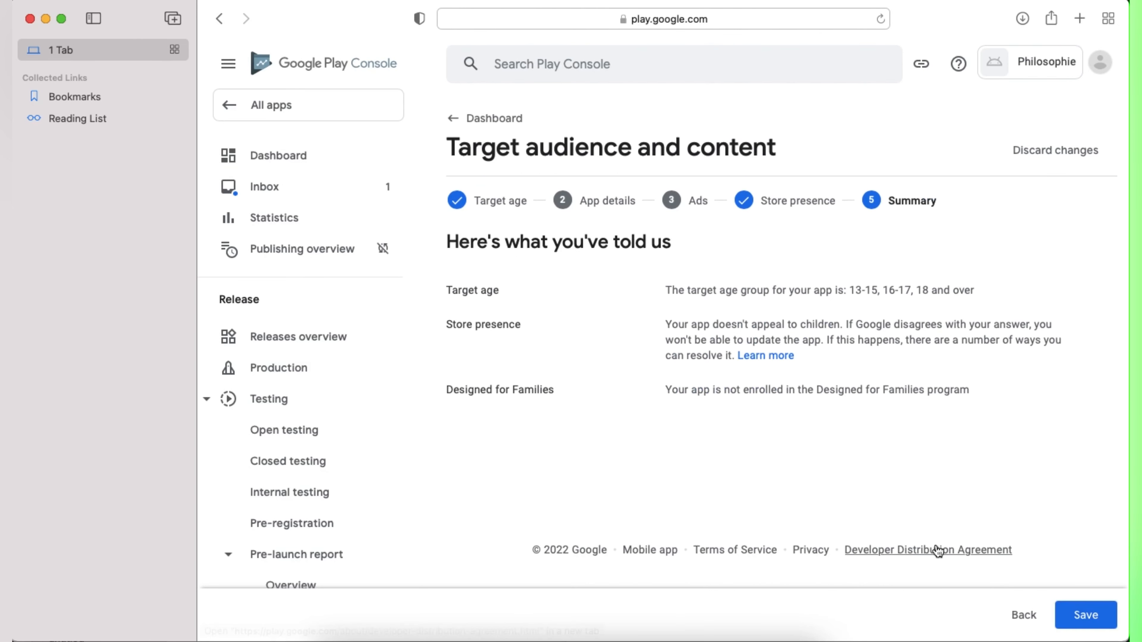
click(1083, 624)
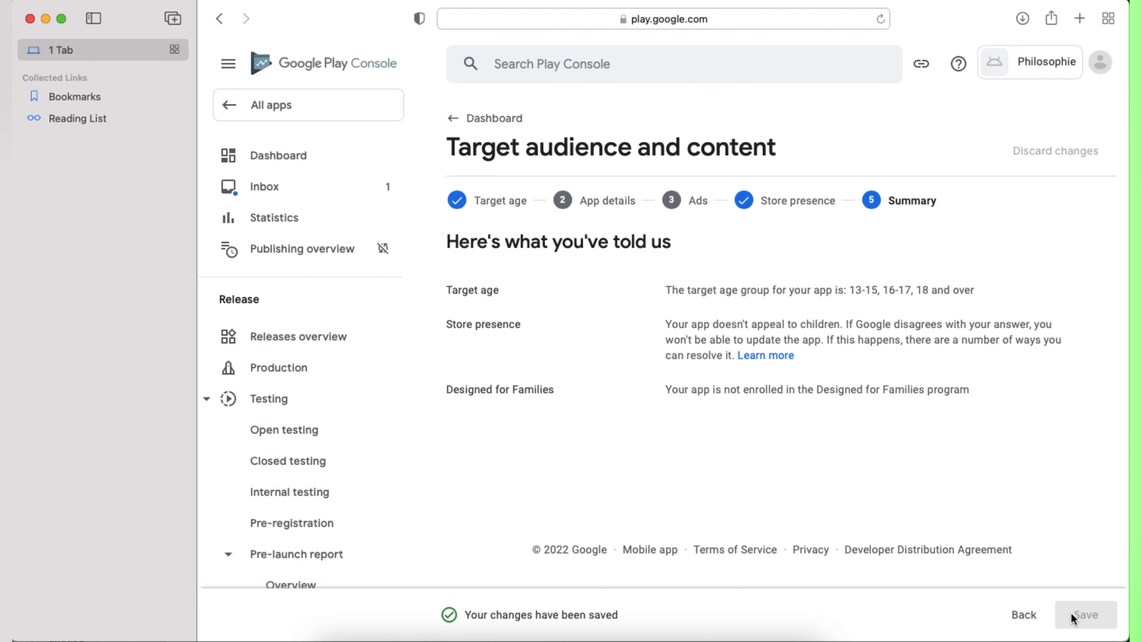
Step: Open the .Chase app to view its Google Drive privacy policy link, then return to All apps
click(287, 166)
scroll(638, 504, down, 10)
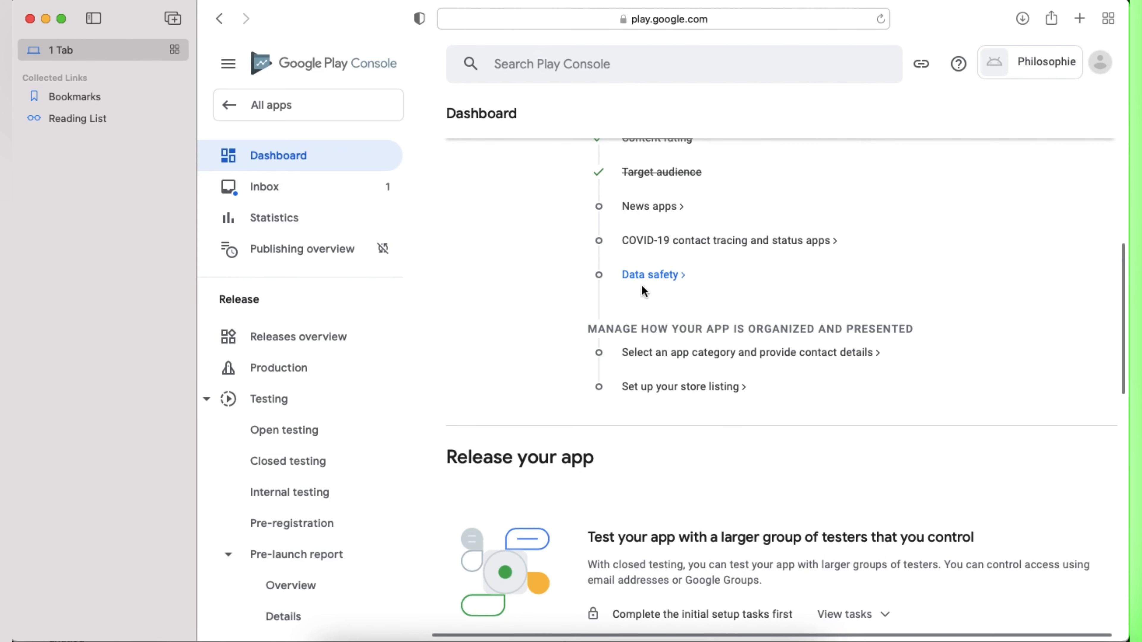
click(310, 110)
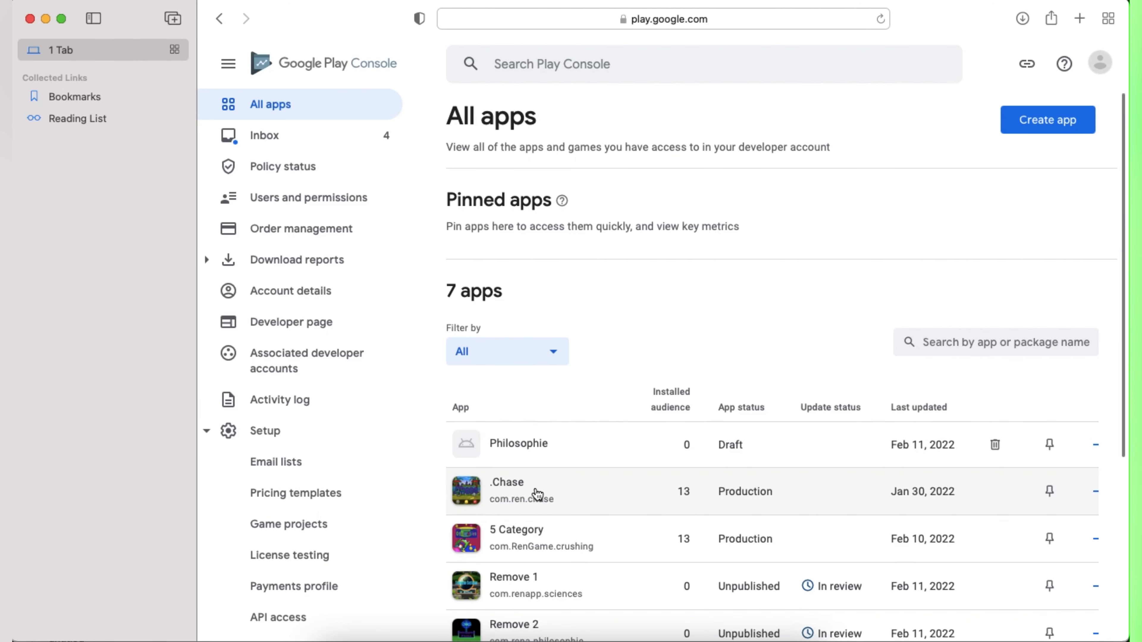
click(537, 494)
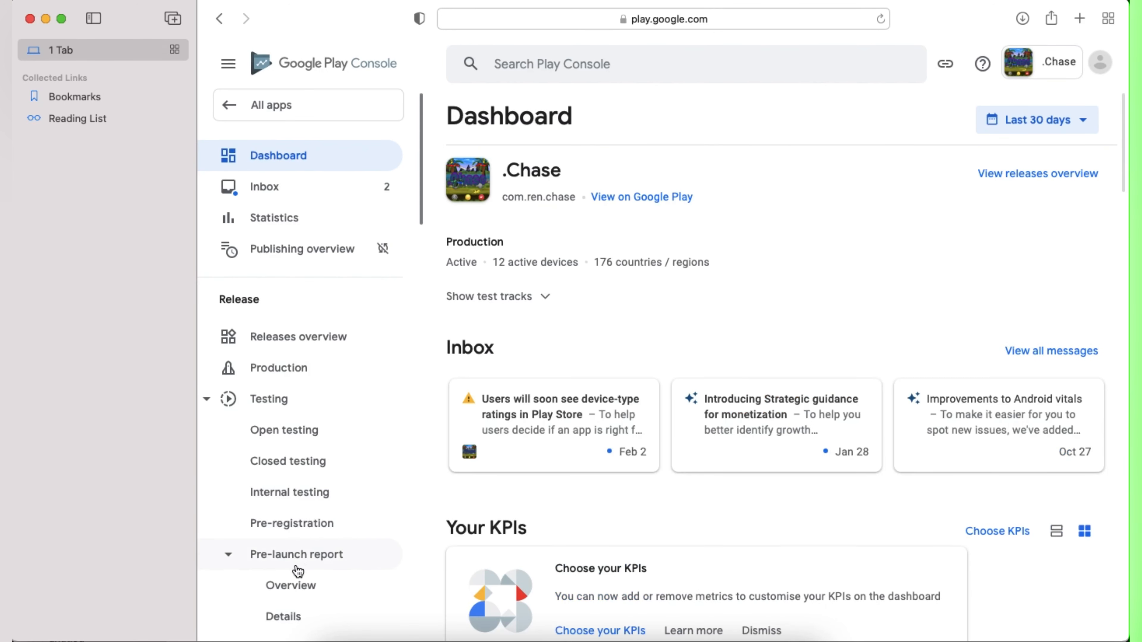
scroll(298, 571, down, 5)
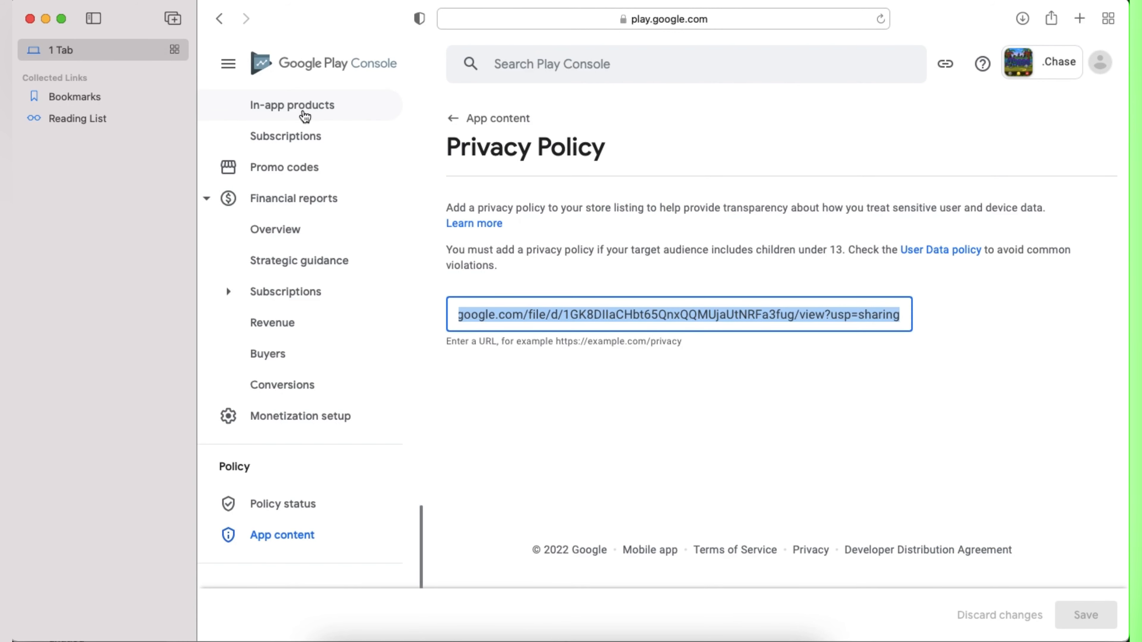
scroll(293, 165, up, 10)
click(286, 105)
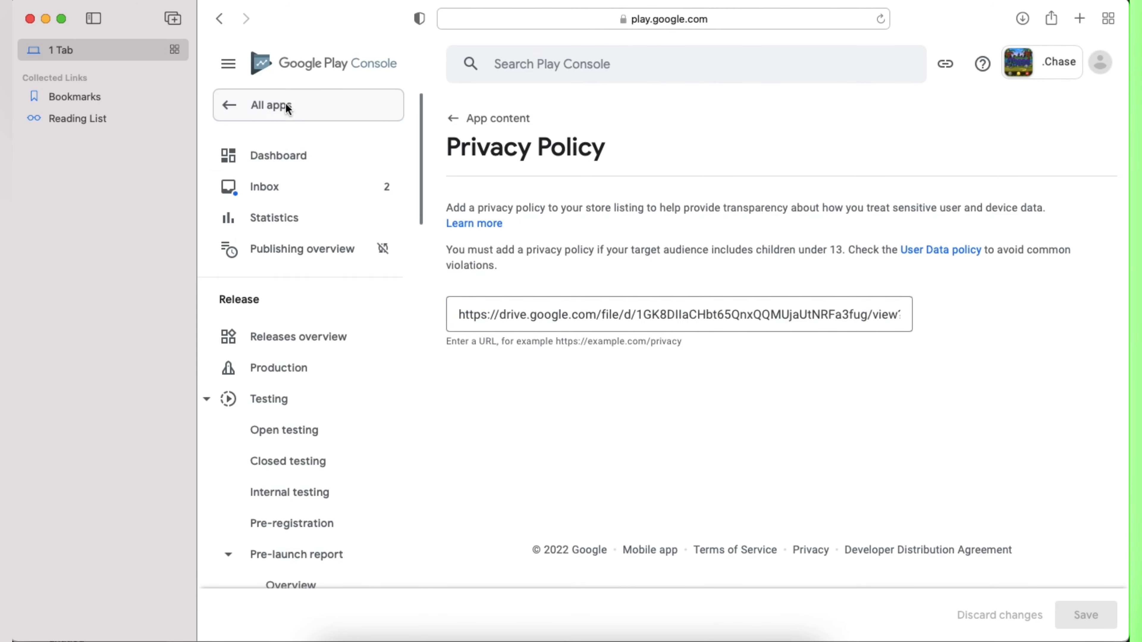
Step: Open Philosophie and save the News apps declaration as not a news app
click(536, 456)
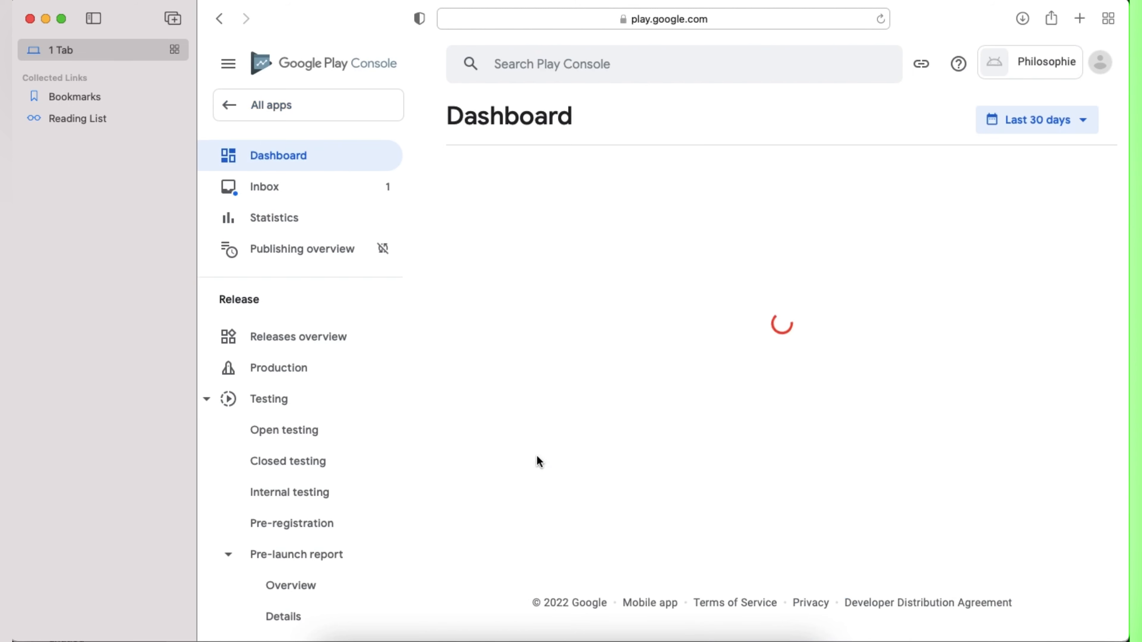
scroll(639, 459, down, 10)
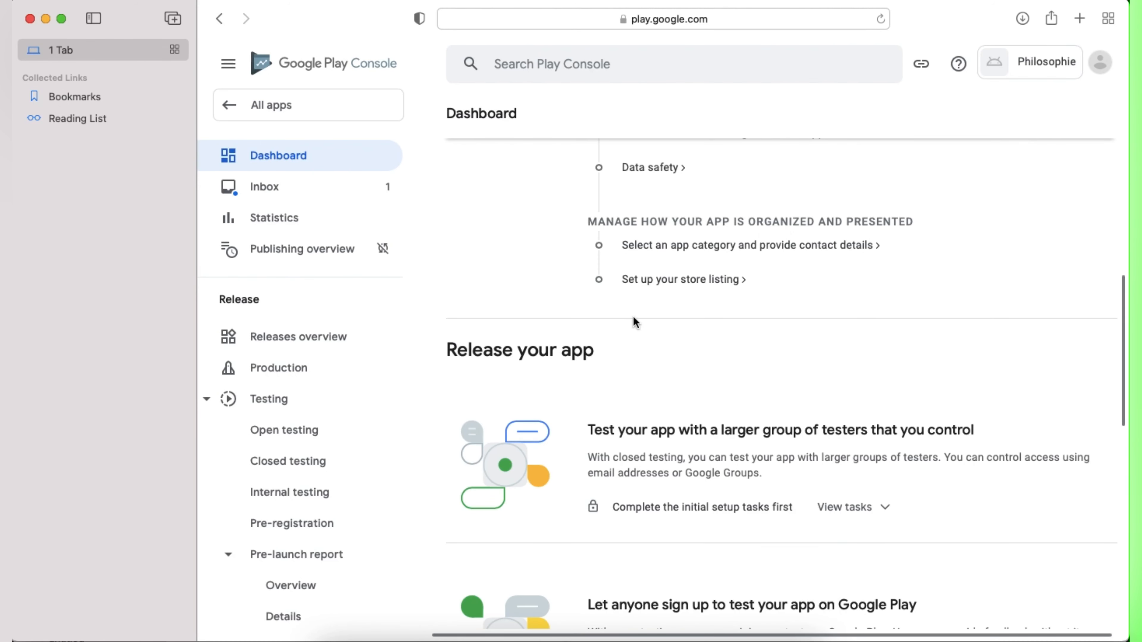
scroll(635, 320, up, 5)
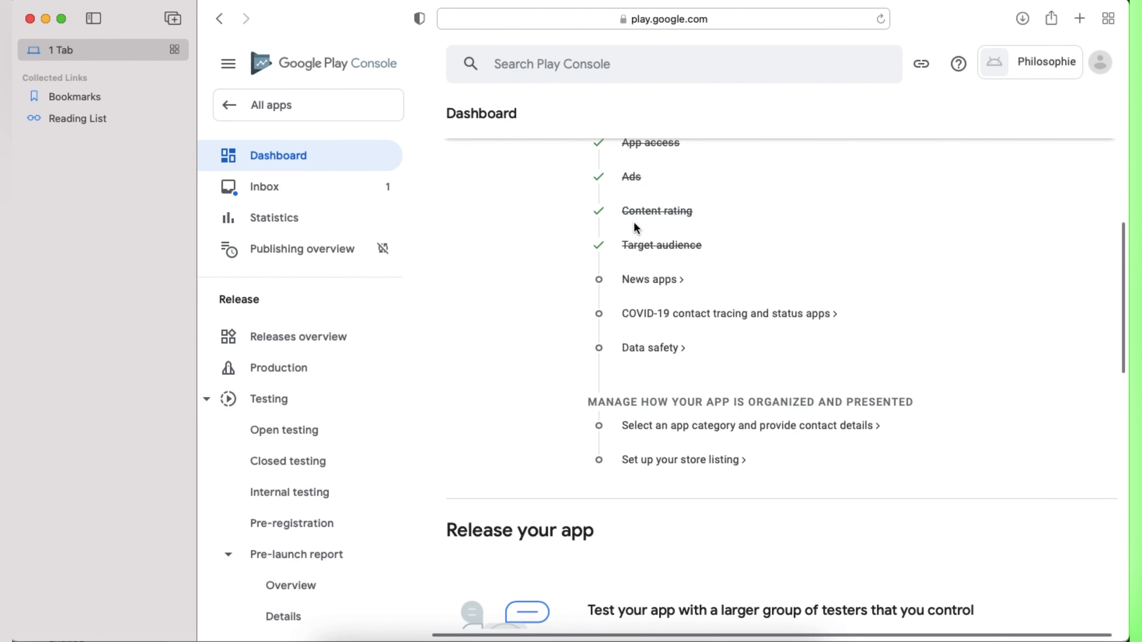
click(643, 281)
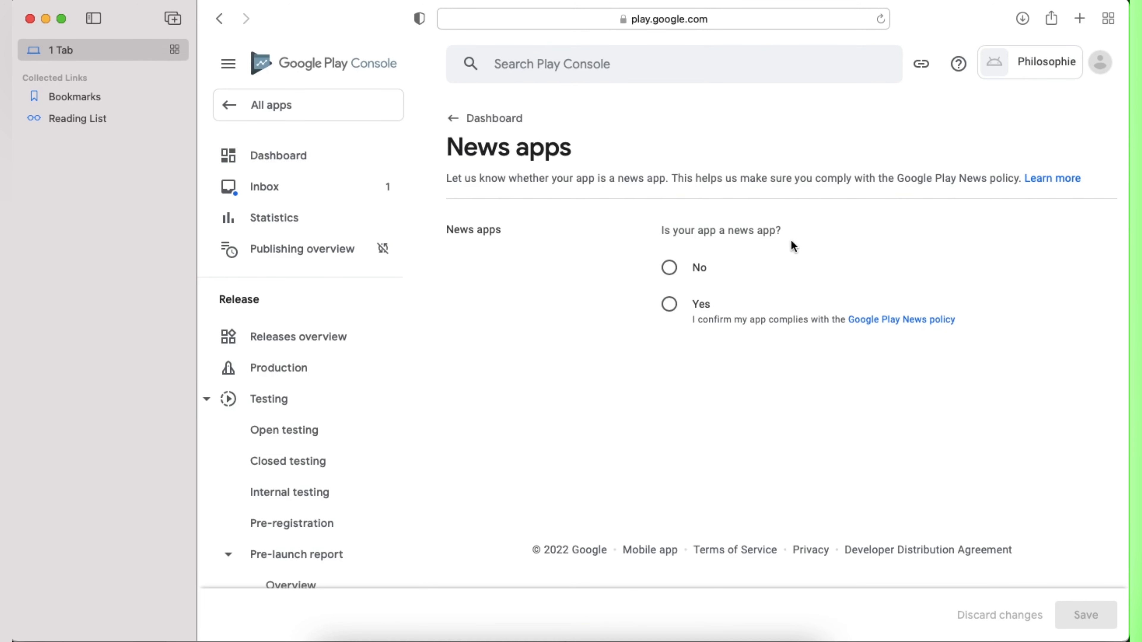
click(669, 269)
click(1083, 616)
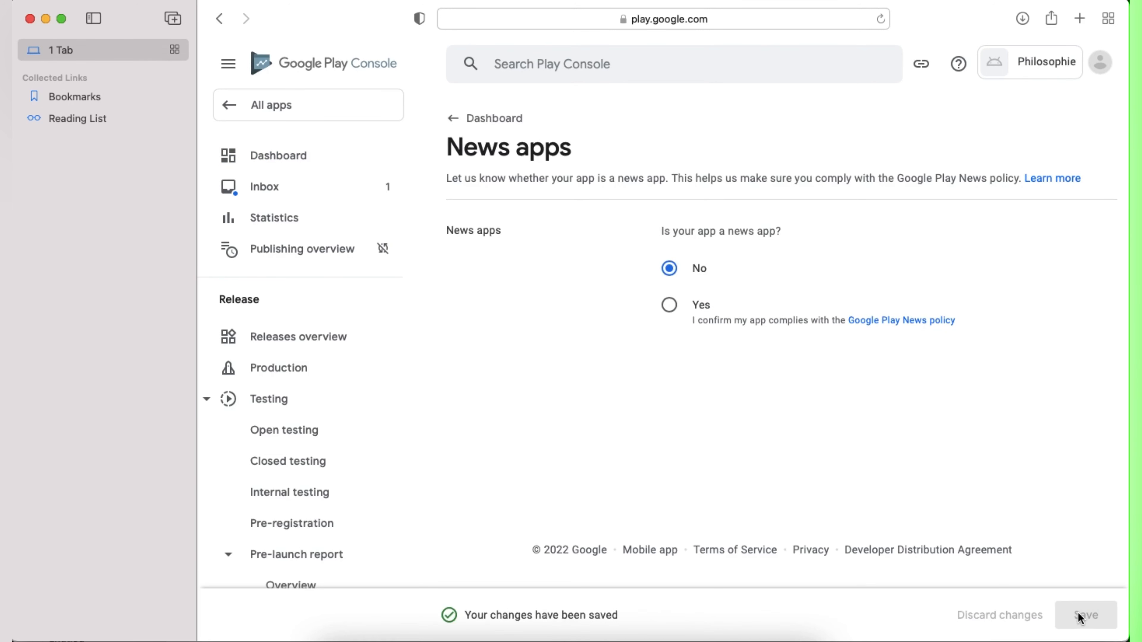
Step: Declare the app is not a publicly available COVID-19 contact tracing or status app and save
click(277, 158)
scroll(691, 502, down, 10)
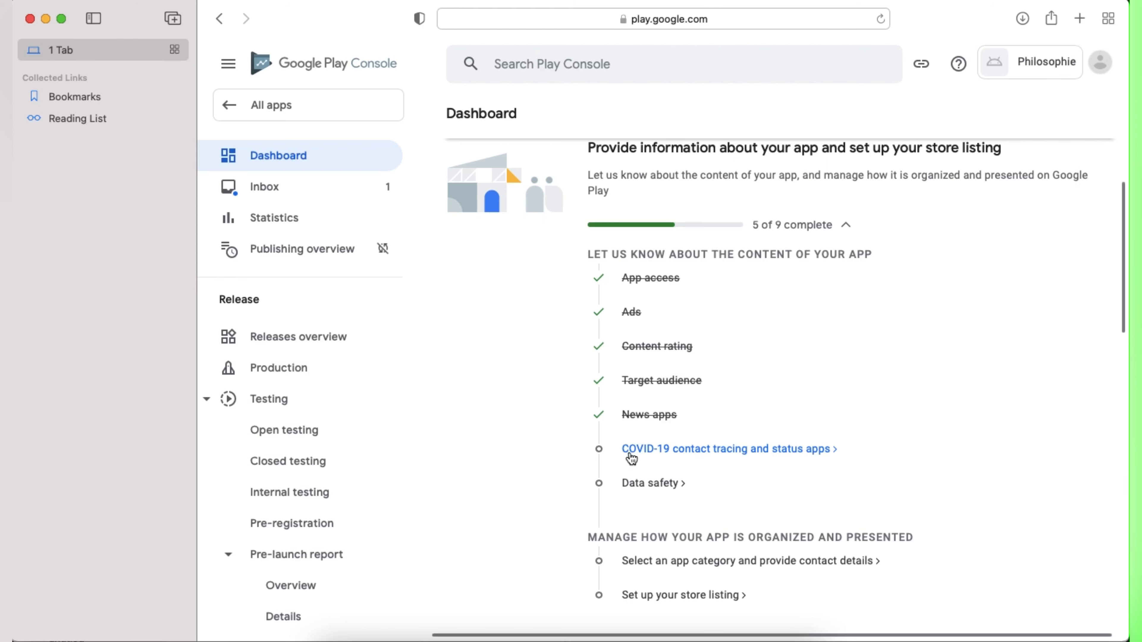
click(625, 450)
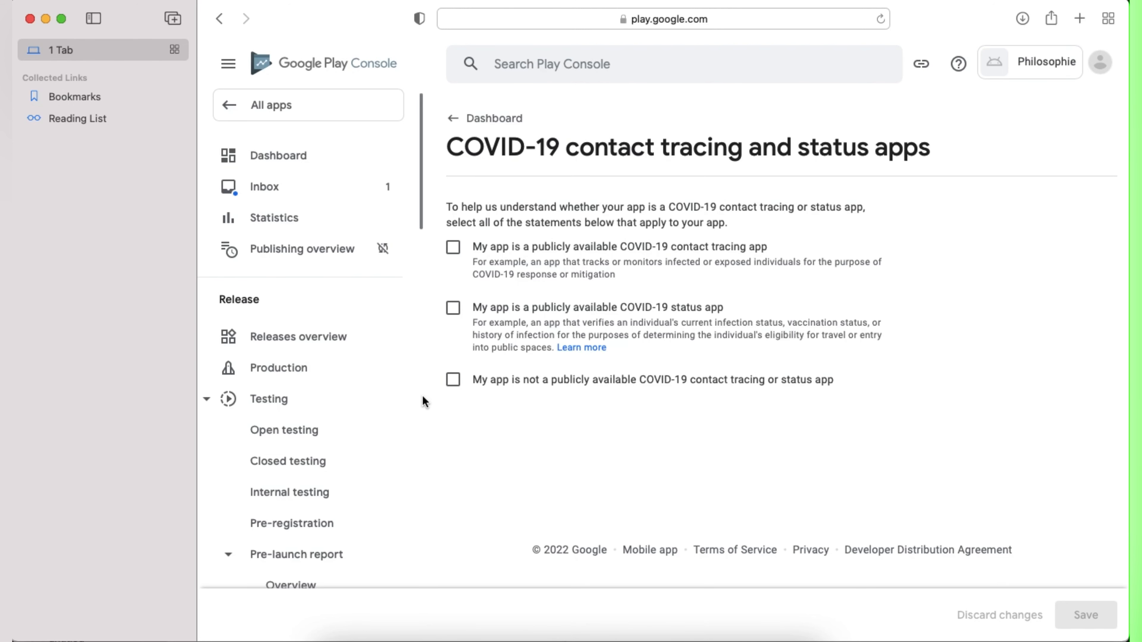
click(453, 380)
click(1086, 615)
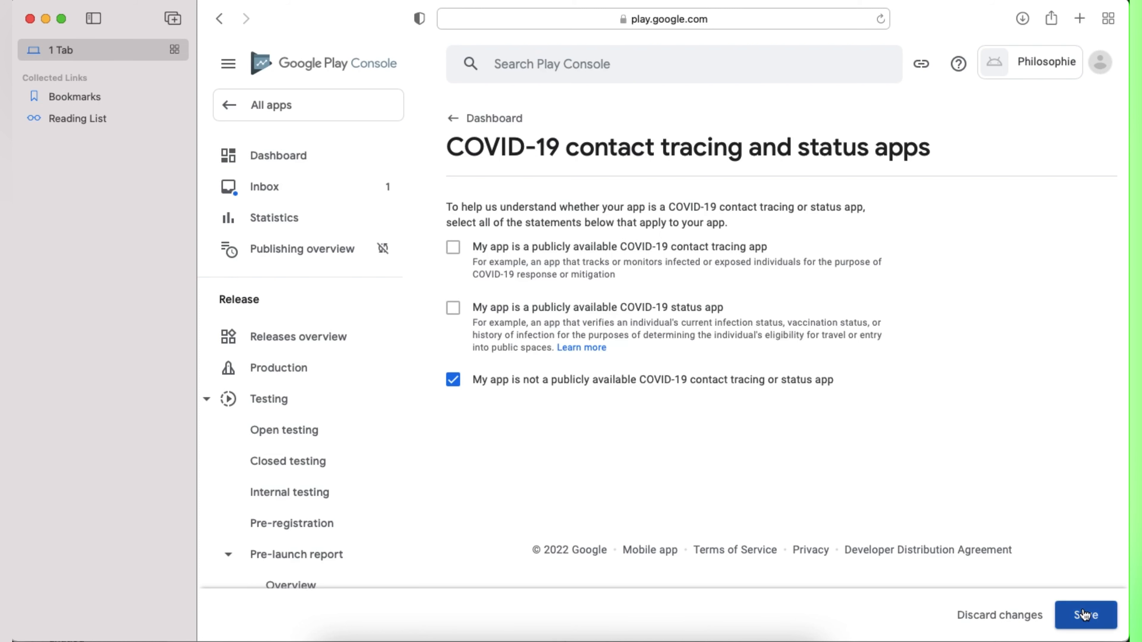
Step: Fill in the Data safety form answering that the app collects no user data
click(296, 158)
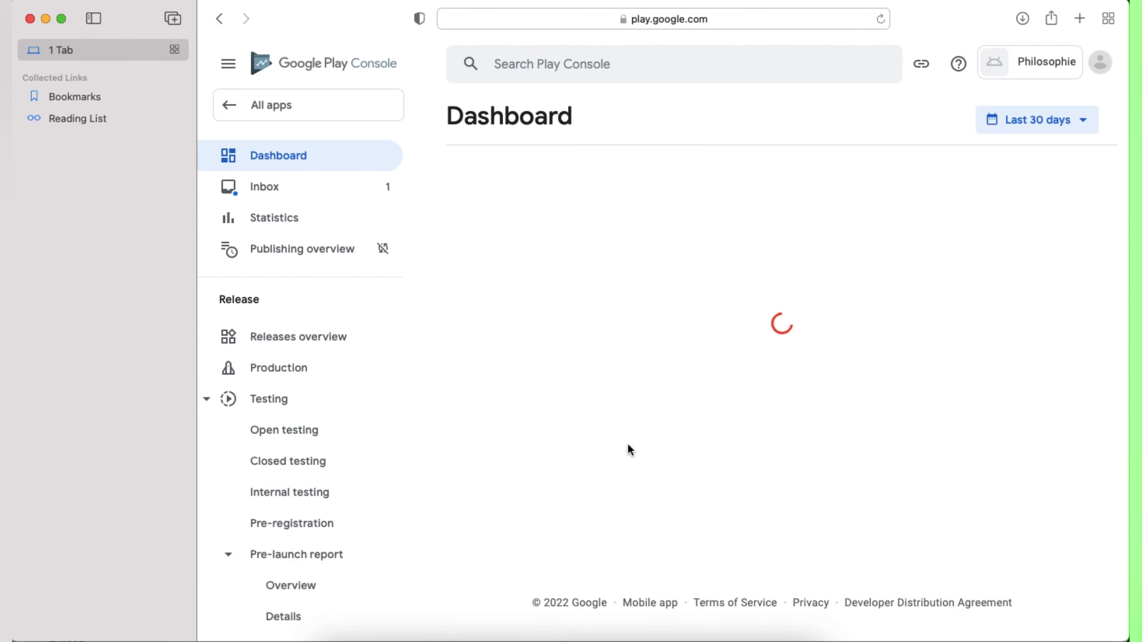
scroll(692, 494, down, 10)
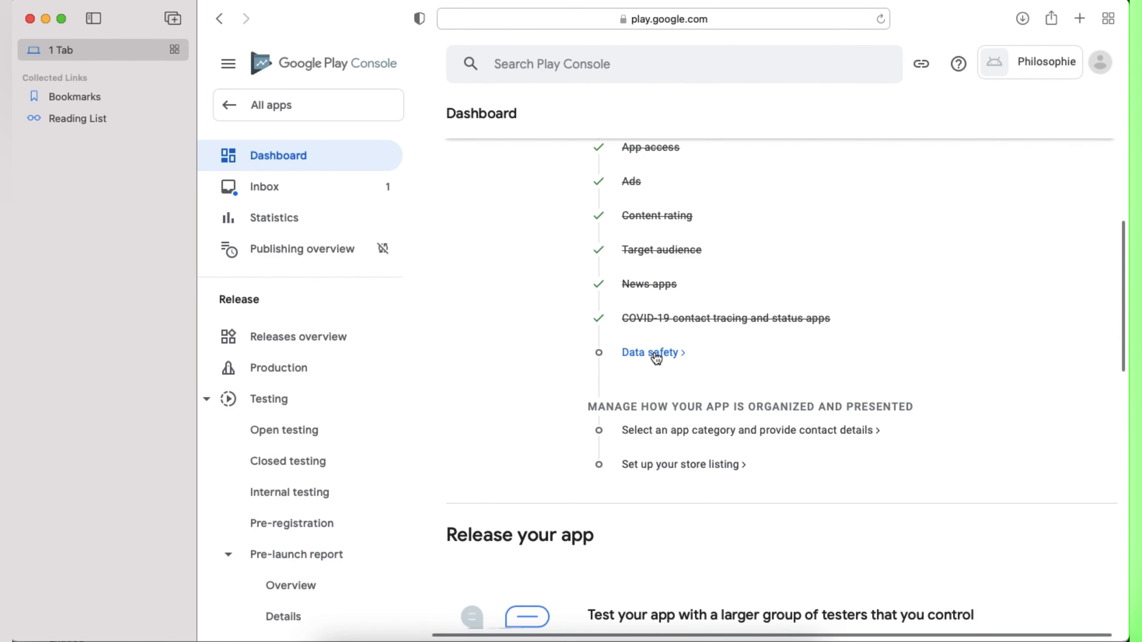
click(653, 352)
scroll(698, 425, down, 8)
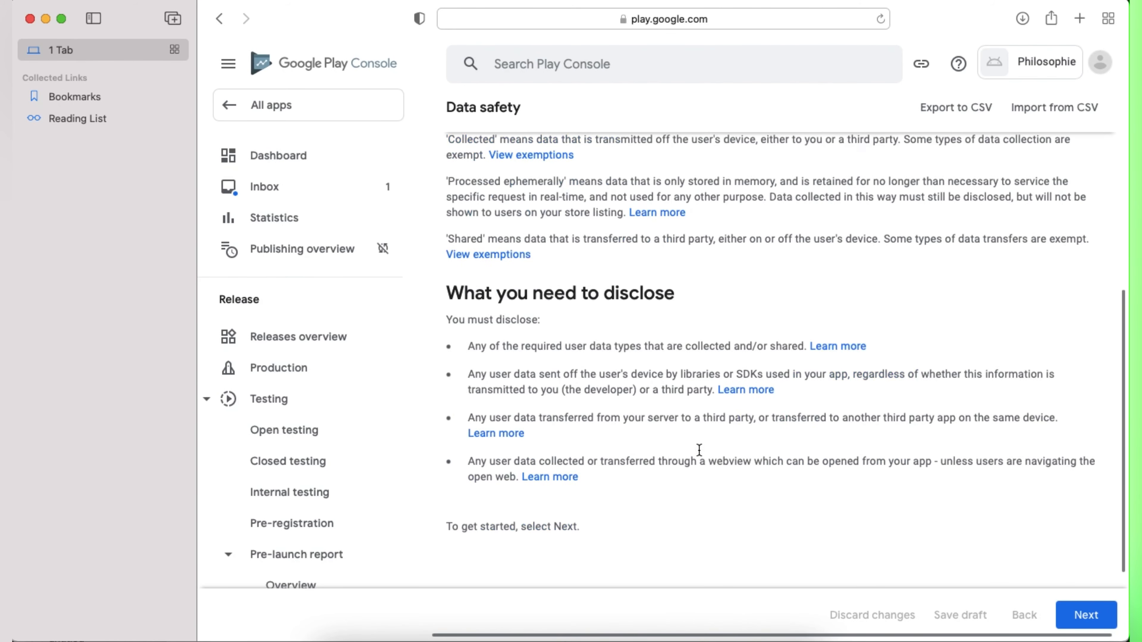
scroll(698, 450, down, 3)
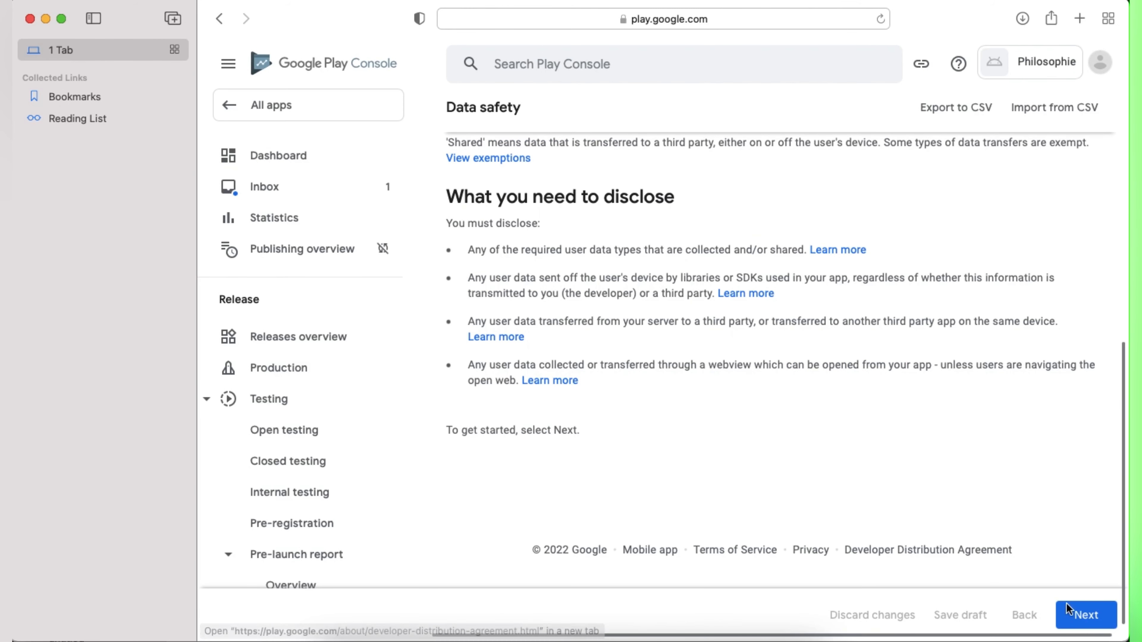
click(1074, 610)
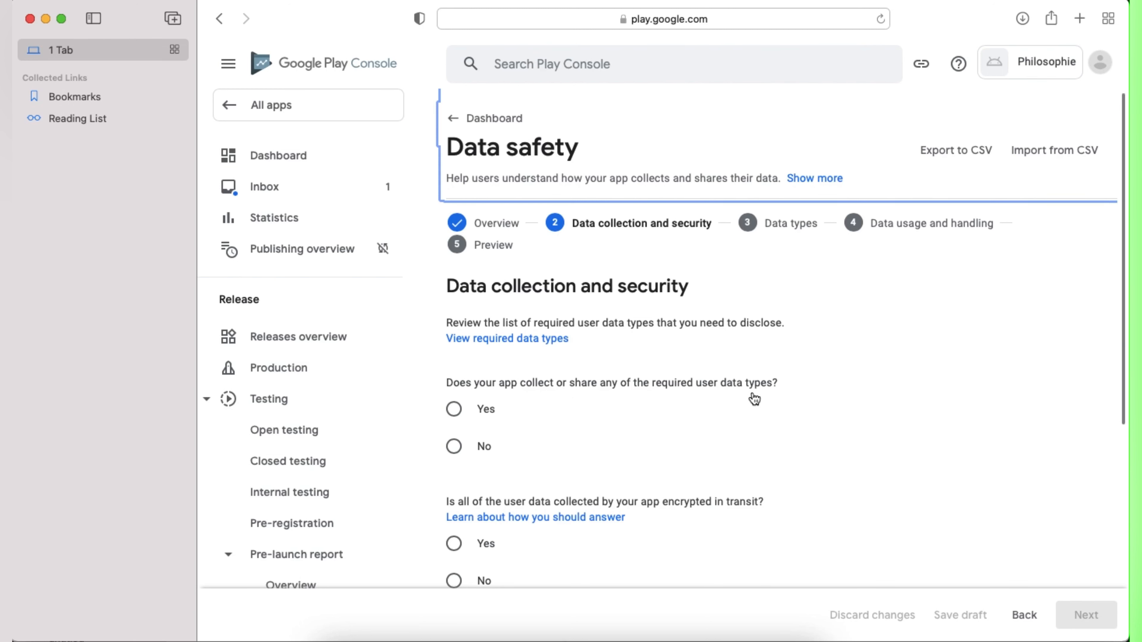
click(454, 447)
scroll(531, 463, down, 1)
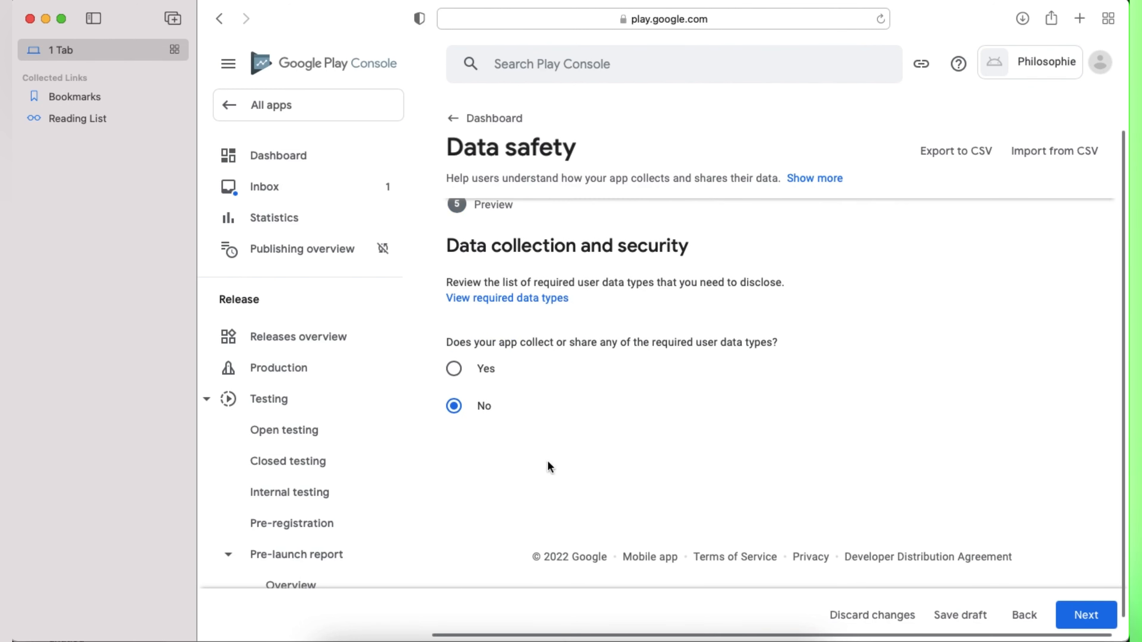
click(1072, 612)
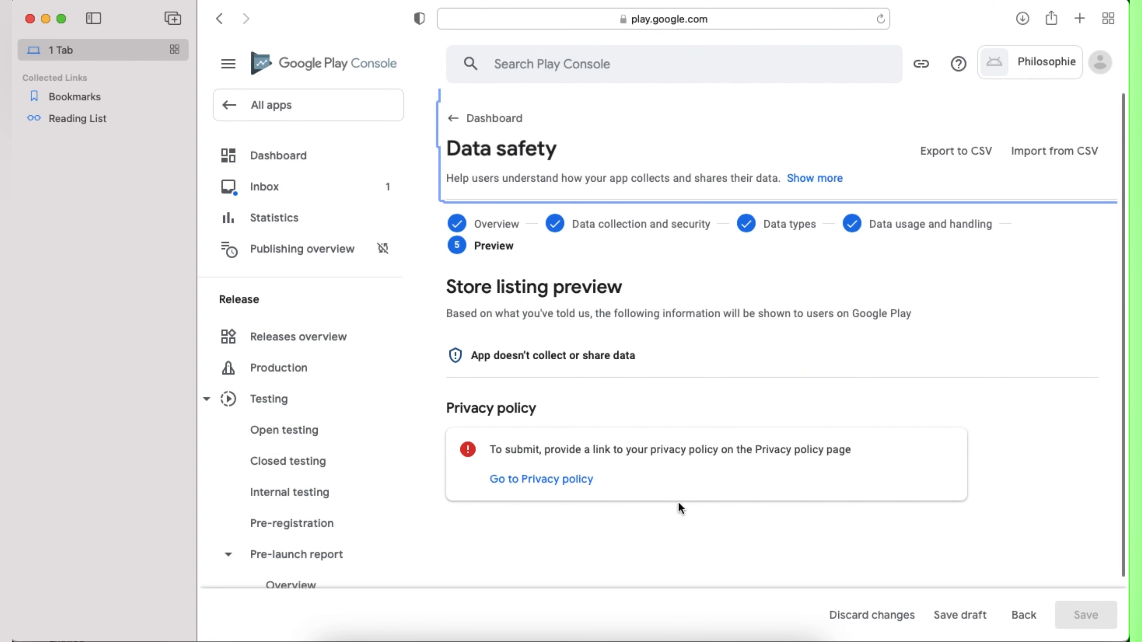
Step: Leave the unsaved Data safety form, discarding its changes, to reach the App content page
click(541, 480)
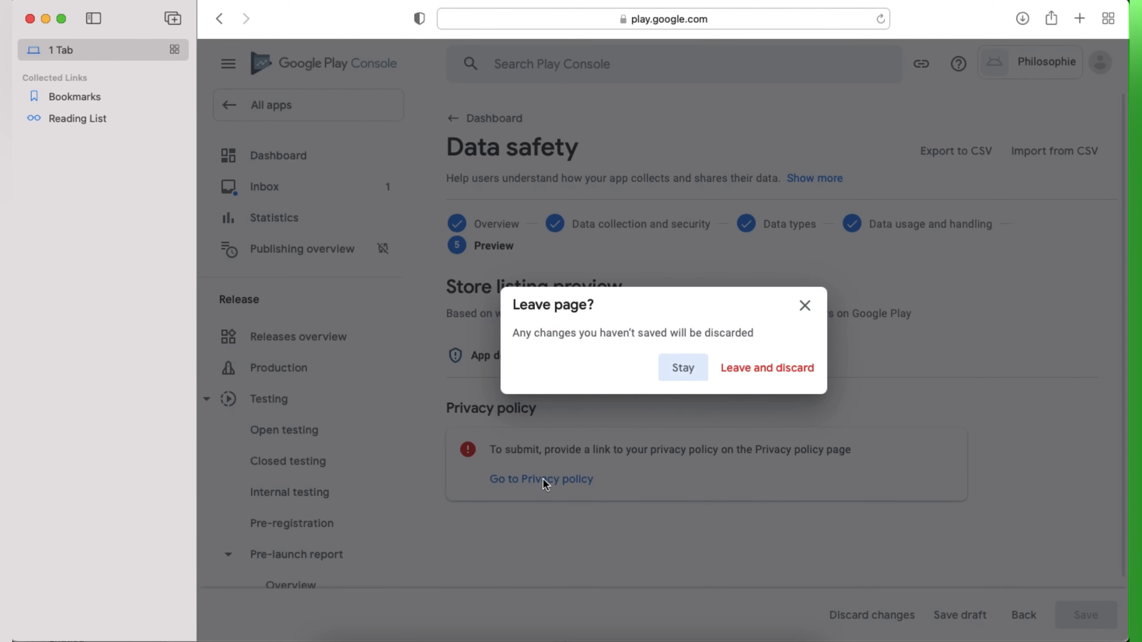
click(684, 371)
scroll(280, 522, down, 10)
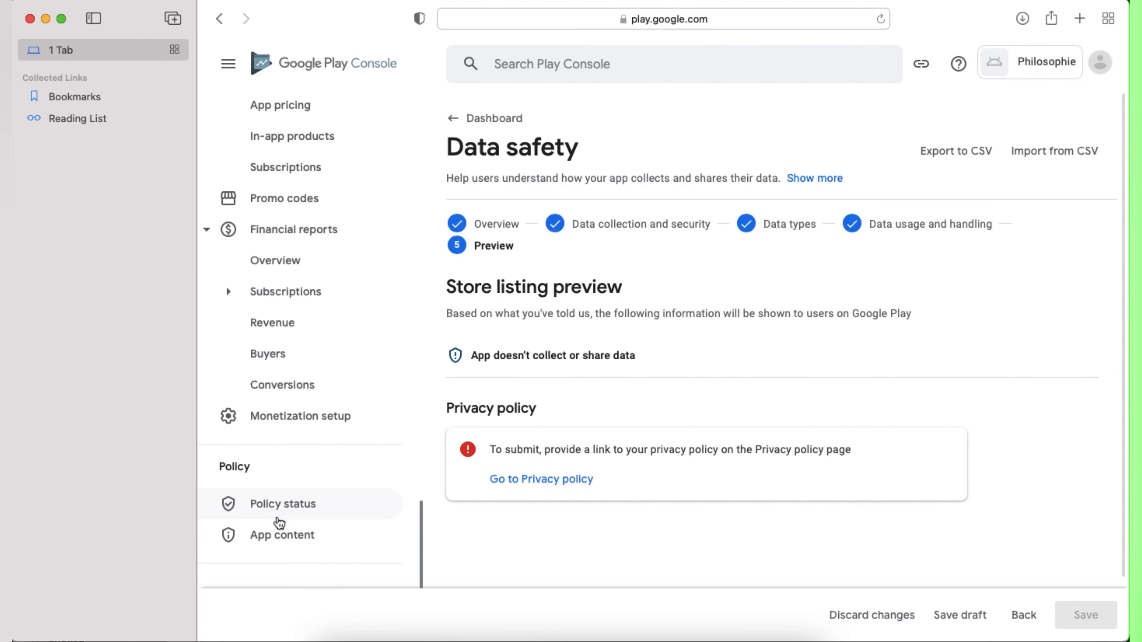
click(289, 538)
click(683, 367)
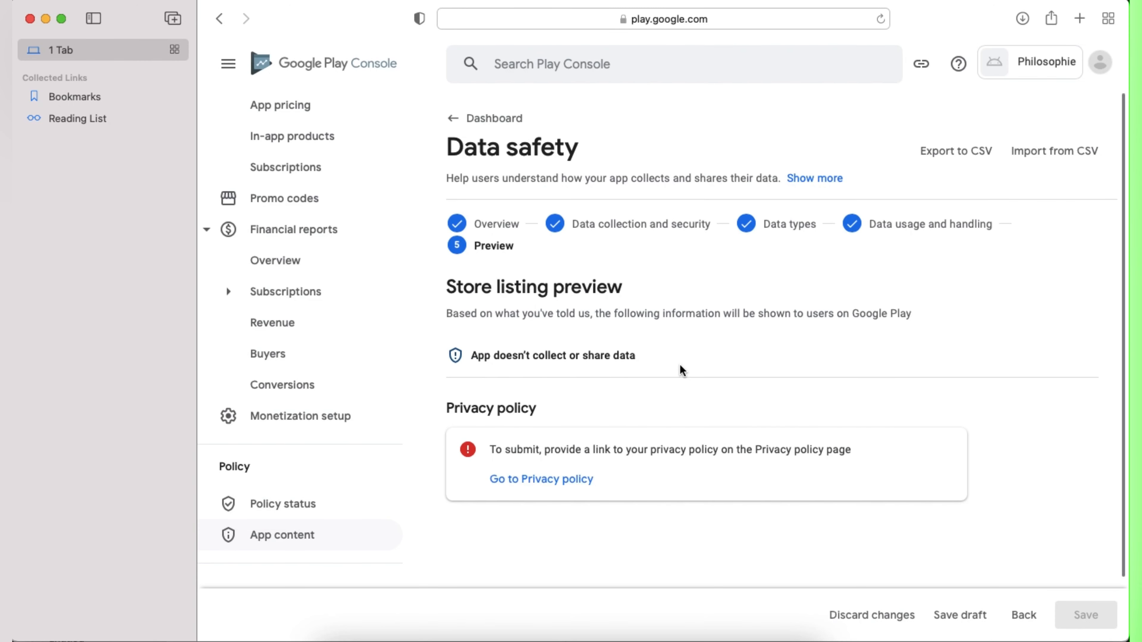
click(283, 549)
click(747, 375)
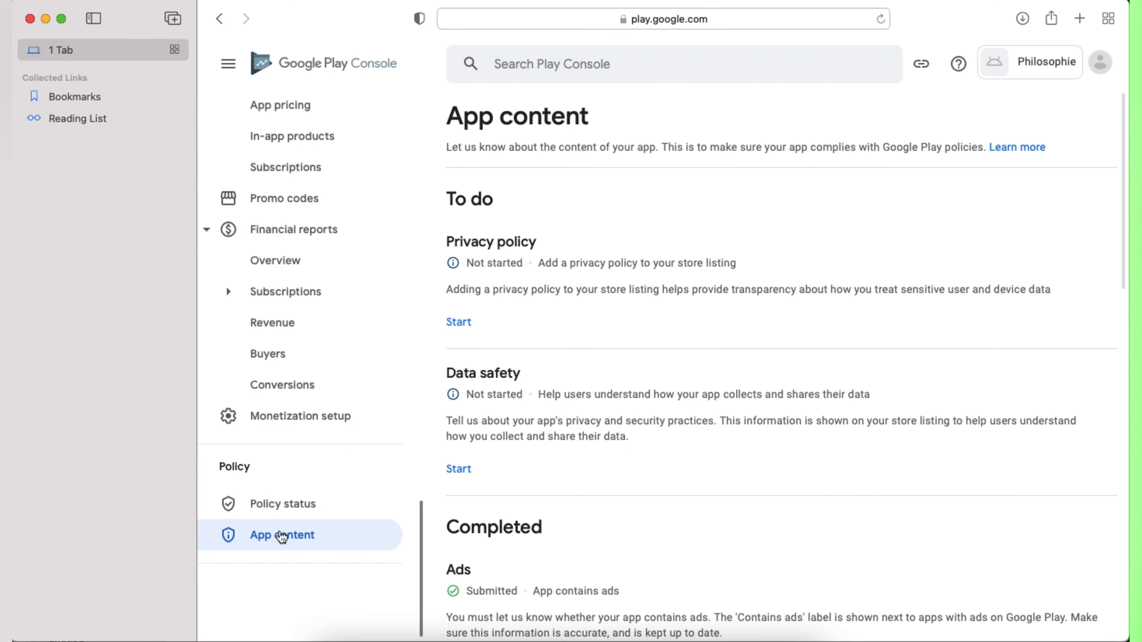
Step: Paste the Google Drive link as the privacy policy URL and save it
click(458, 322)
click(568, 318)
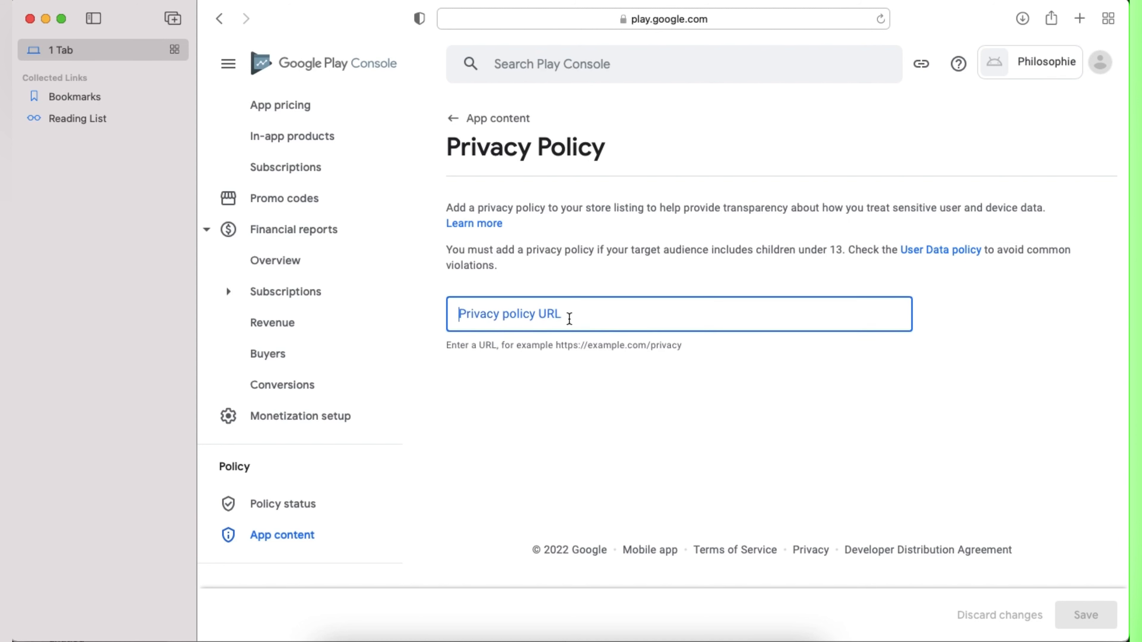
right_click(569, 315)
click(591, 359)
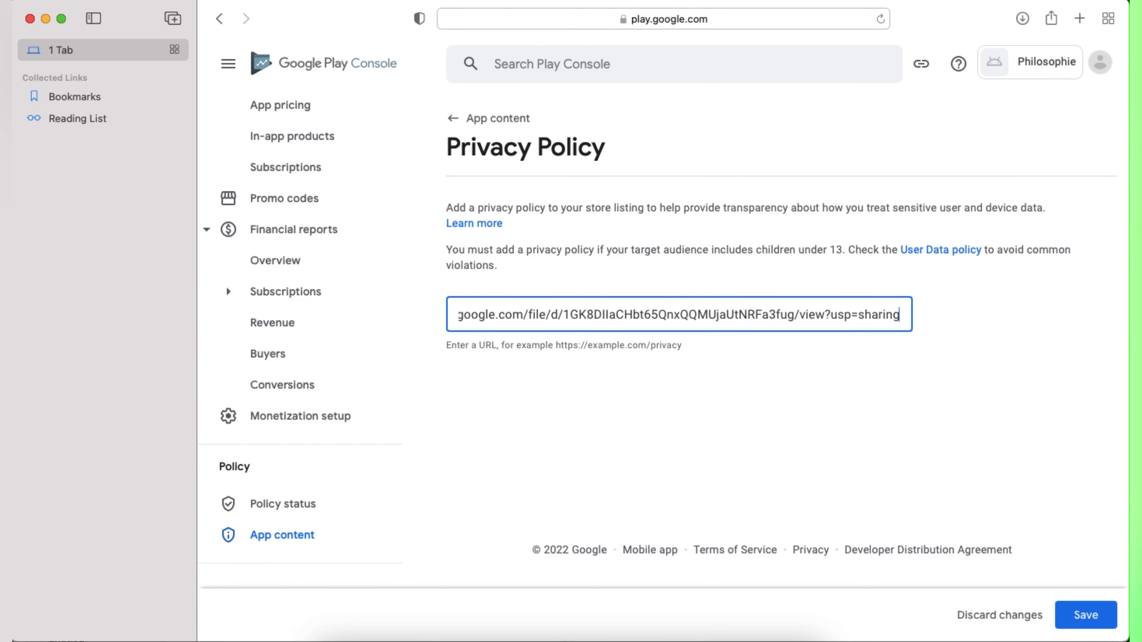
click(1074, 604)
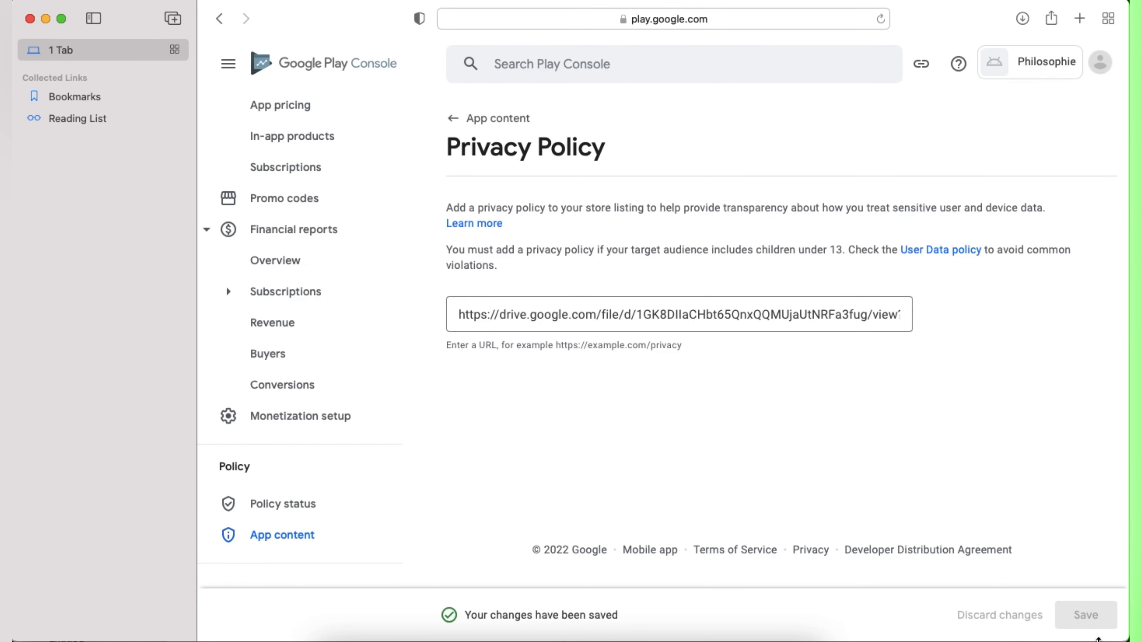
scroll(311, 258, up, 10)
Step: Answer the Data safety form that the app collects no user data, and save it
click(278, 157)
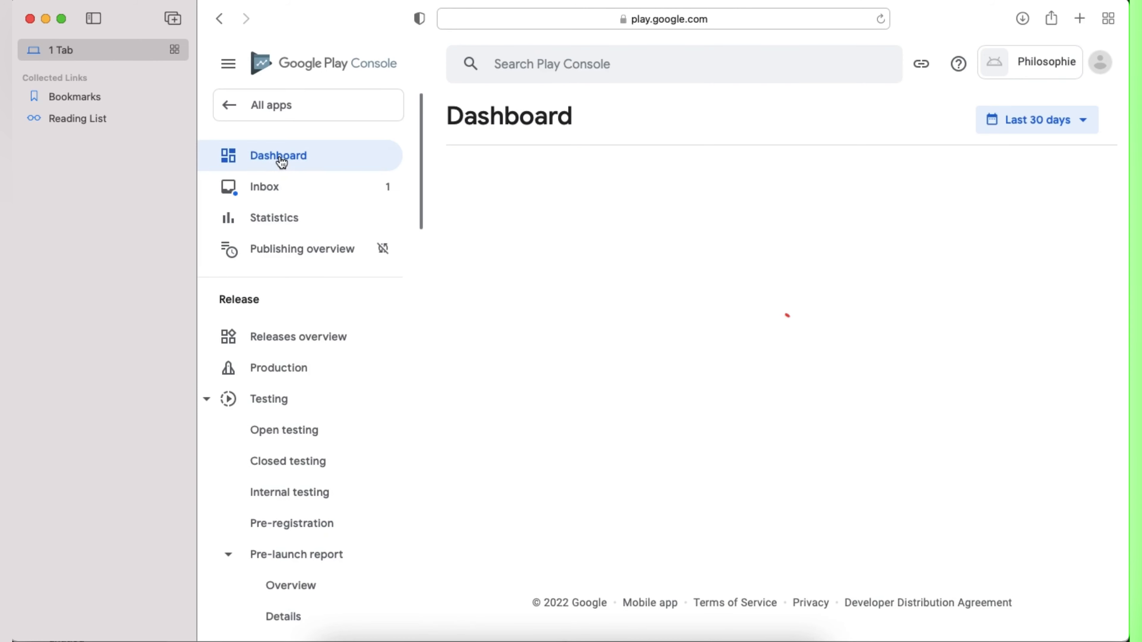
scroll(741, 503, down, 10)
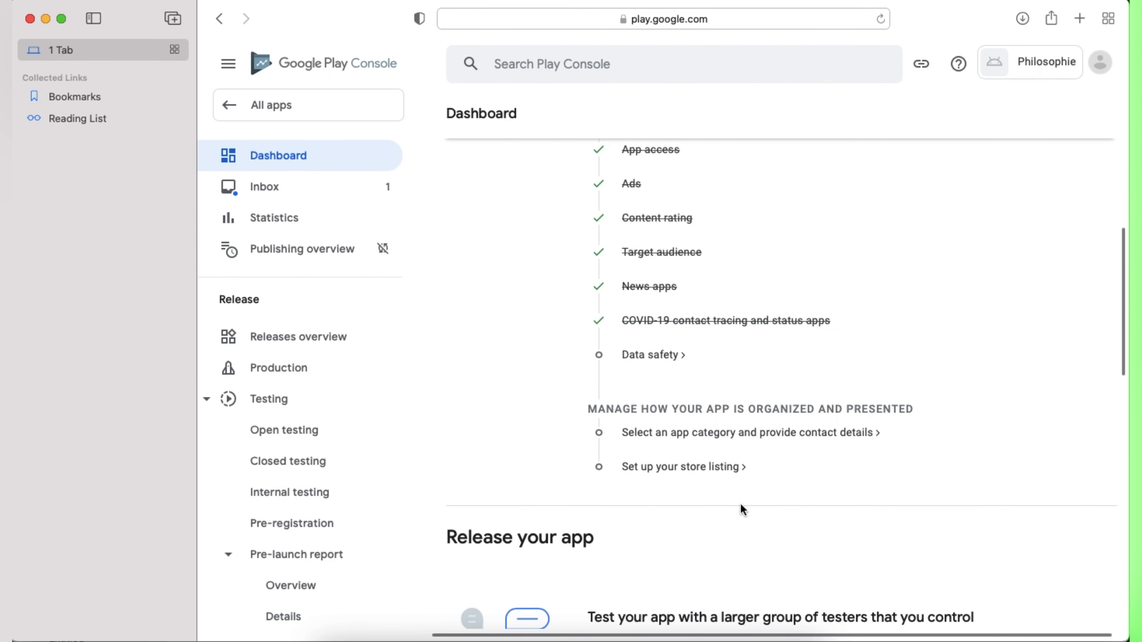
click(649, 360)
scroll(764, 480, down, 10)
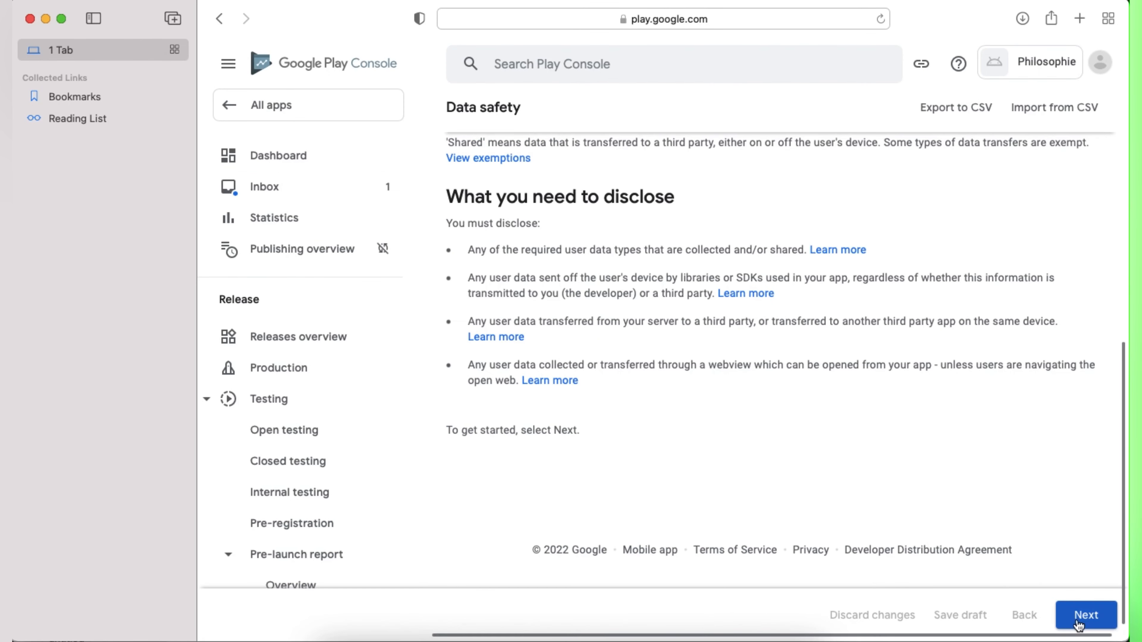
click(1086, 615)
click(453, 447)
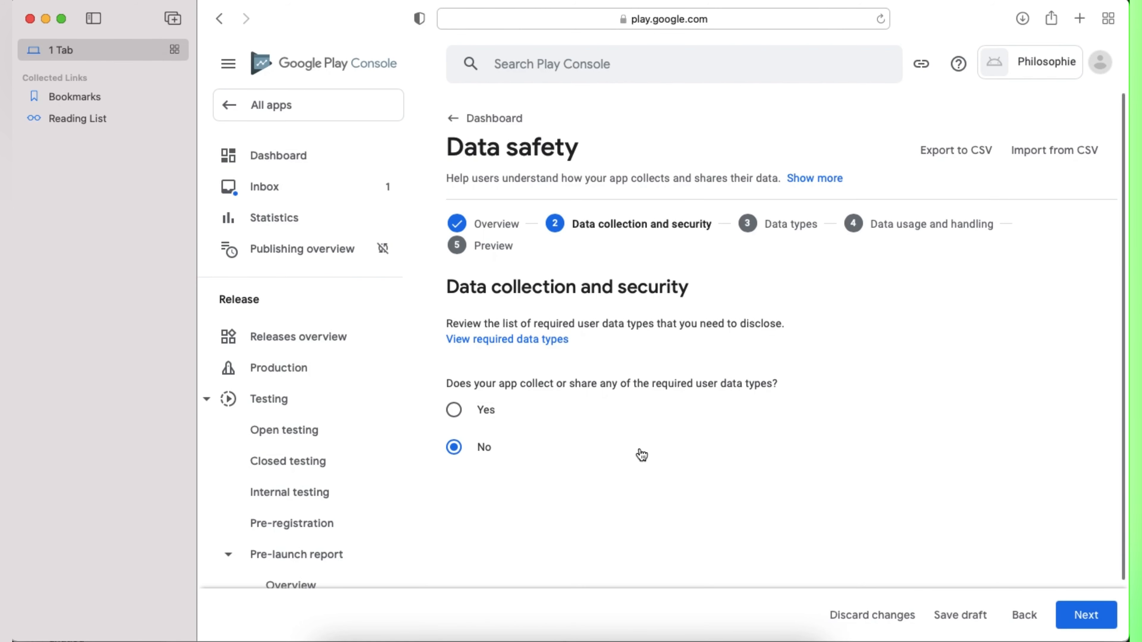
click(1086, 615)
click(1085, 614)
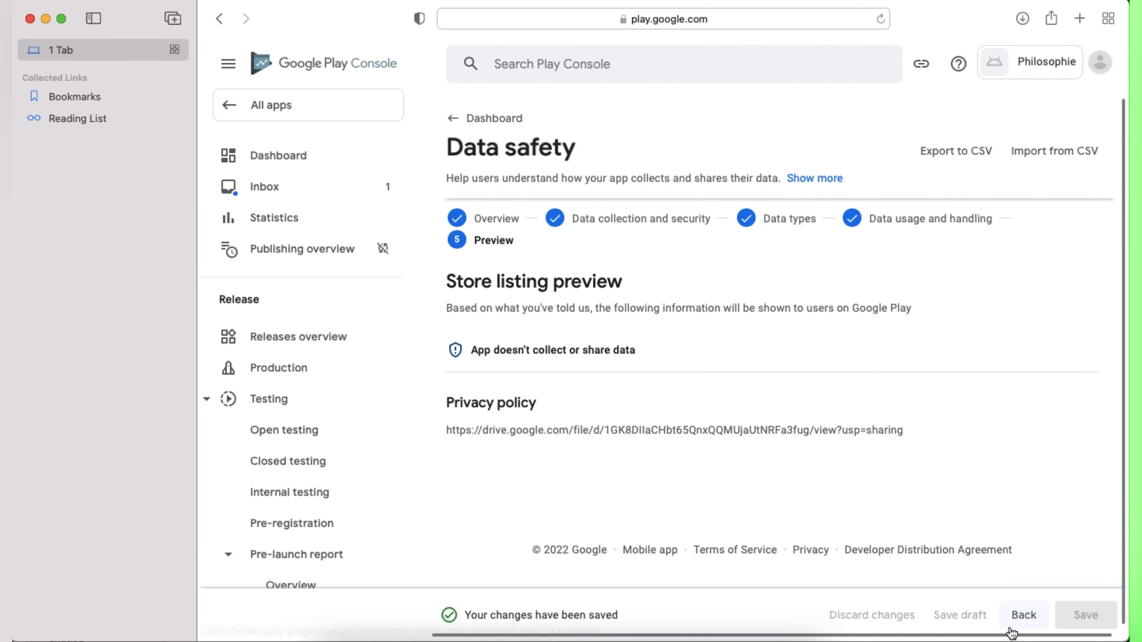
Step: Return to the Dashboard and confirm the checklist progress
click(282, 161)
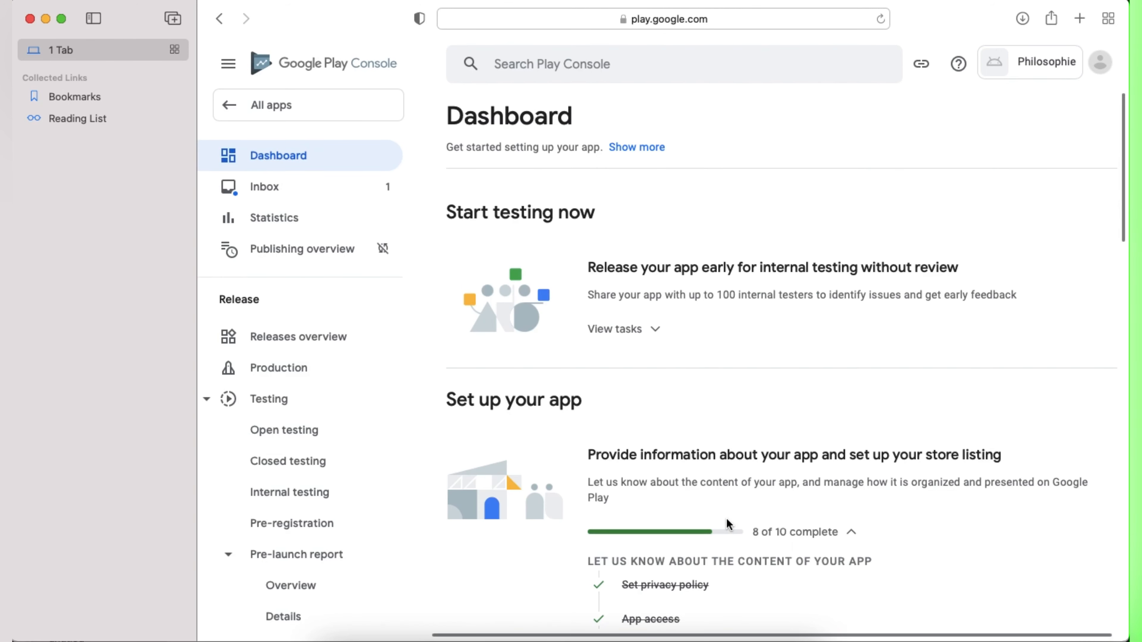
scroll(726, 518, down, 10)
scroll(675, 506, up, 3)
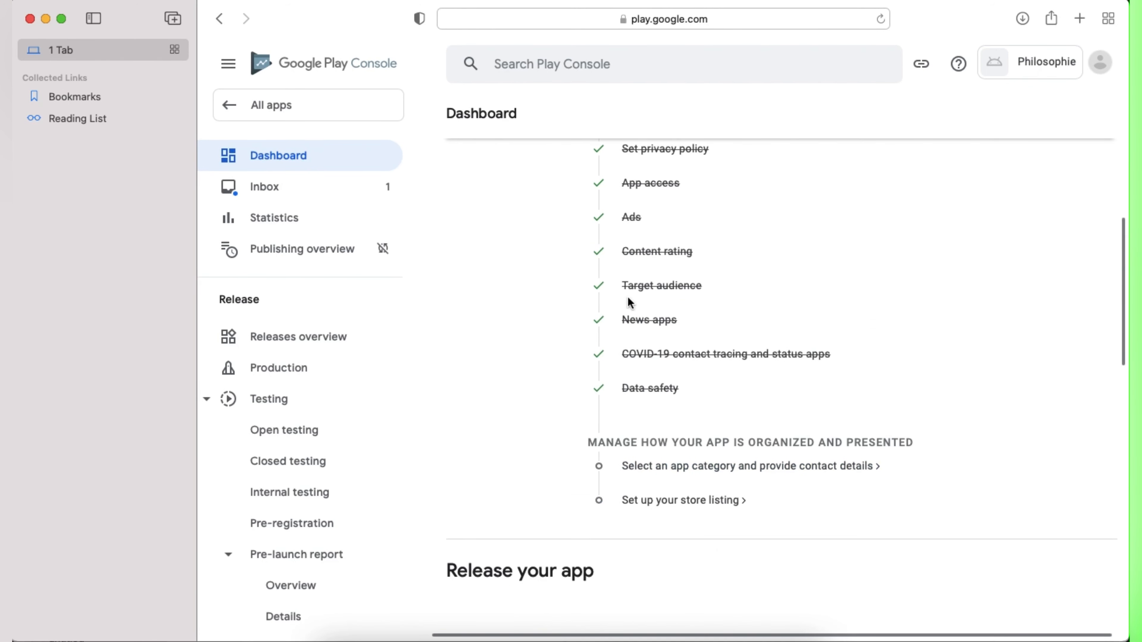
Step: Set the app category to Books & Reference in store settings
click(672, 469)
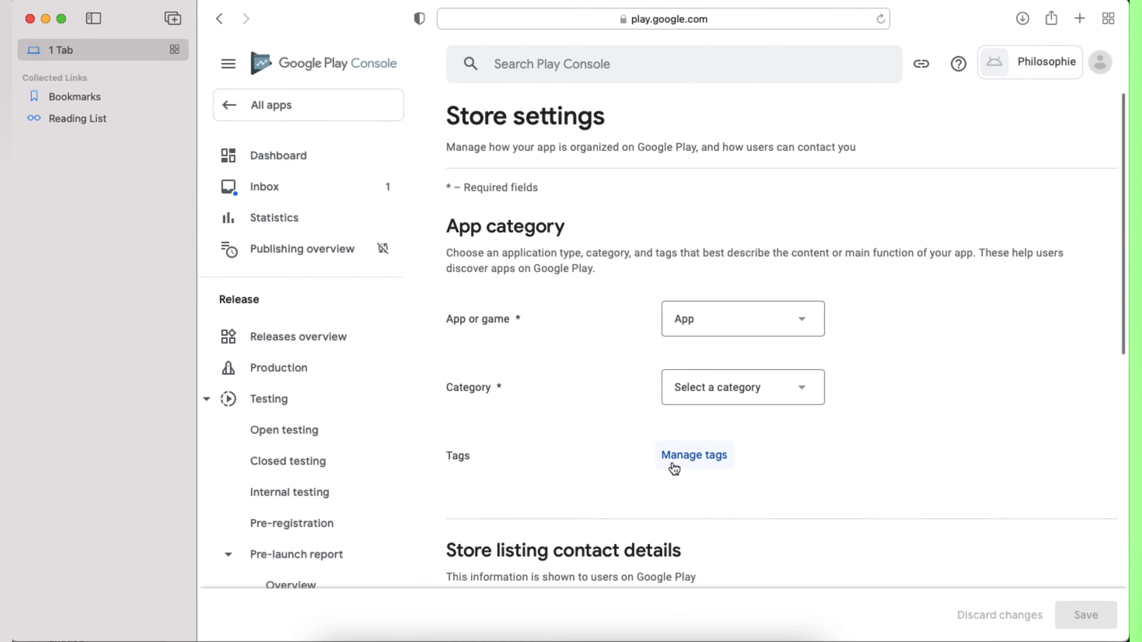
click(773, 392)
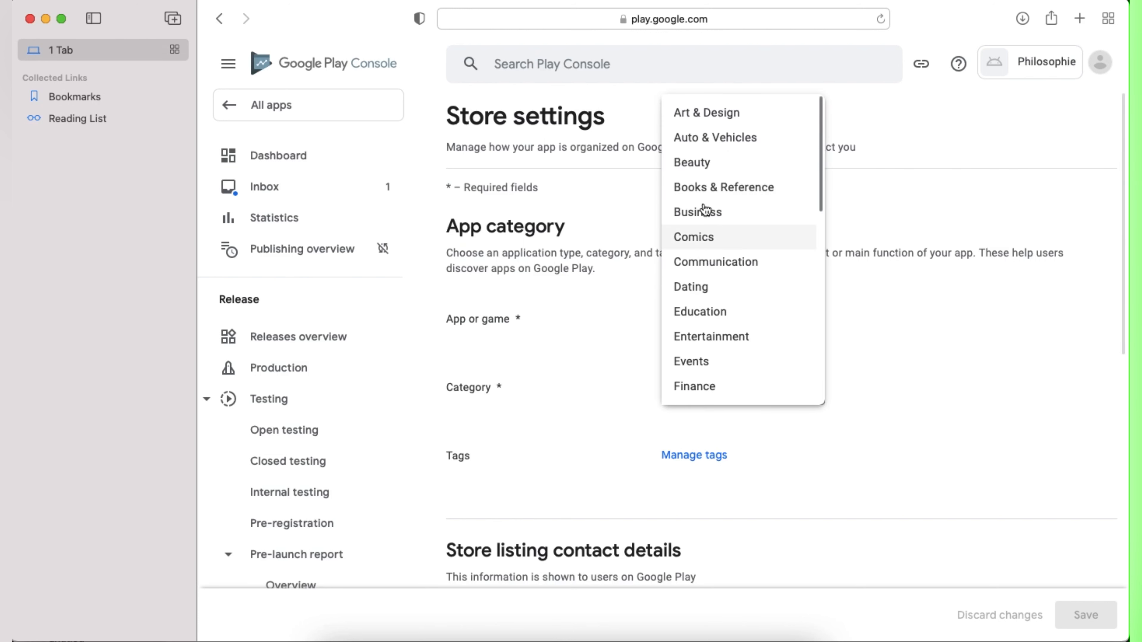
click(697, 188)
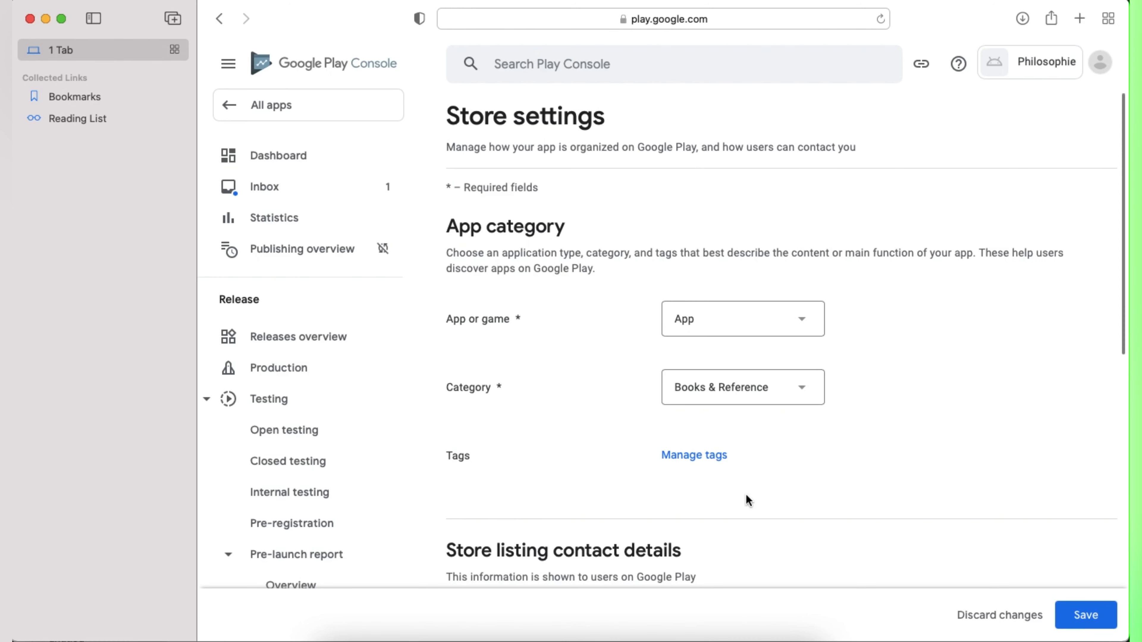
Step: Search 'book' and apply the Books & reference tag to the app
click(714, 456)
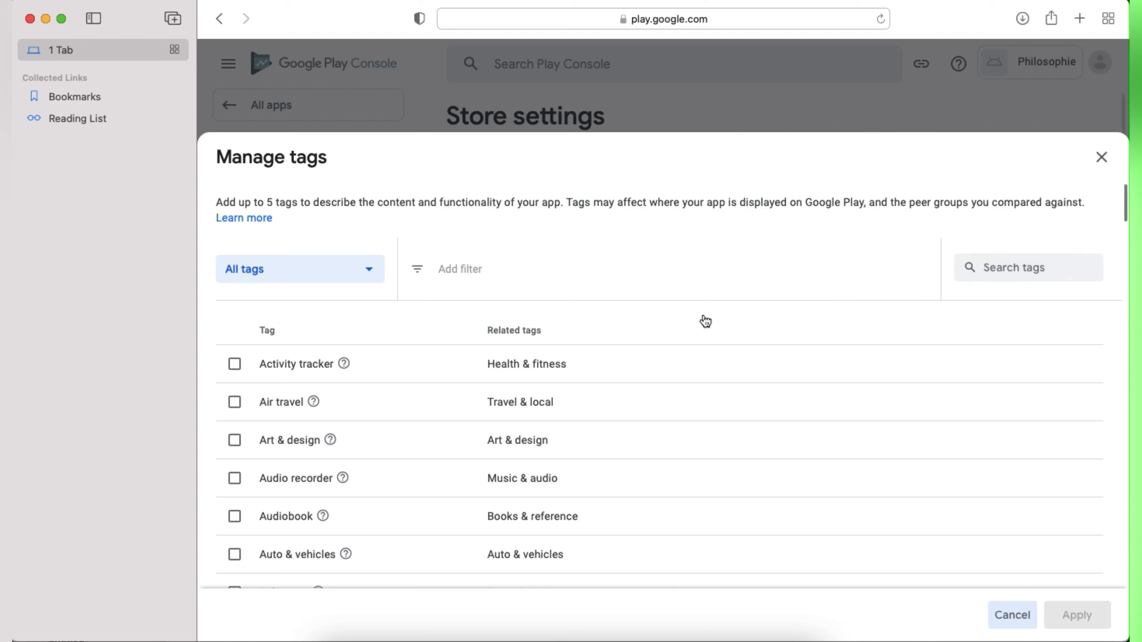
click(999, 267)
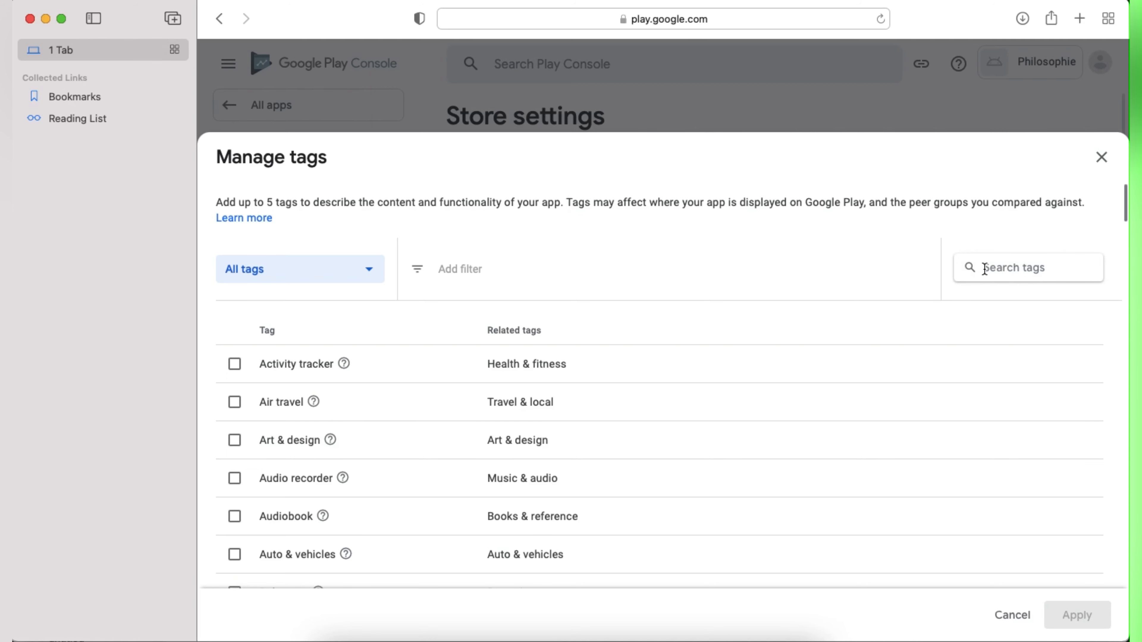
text(book)
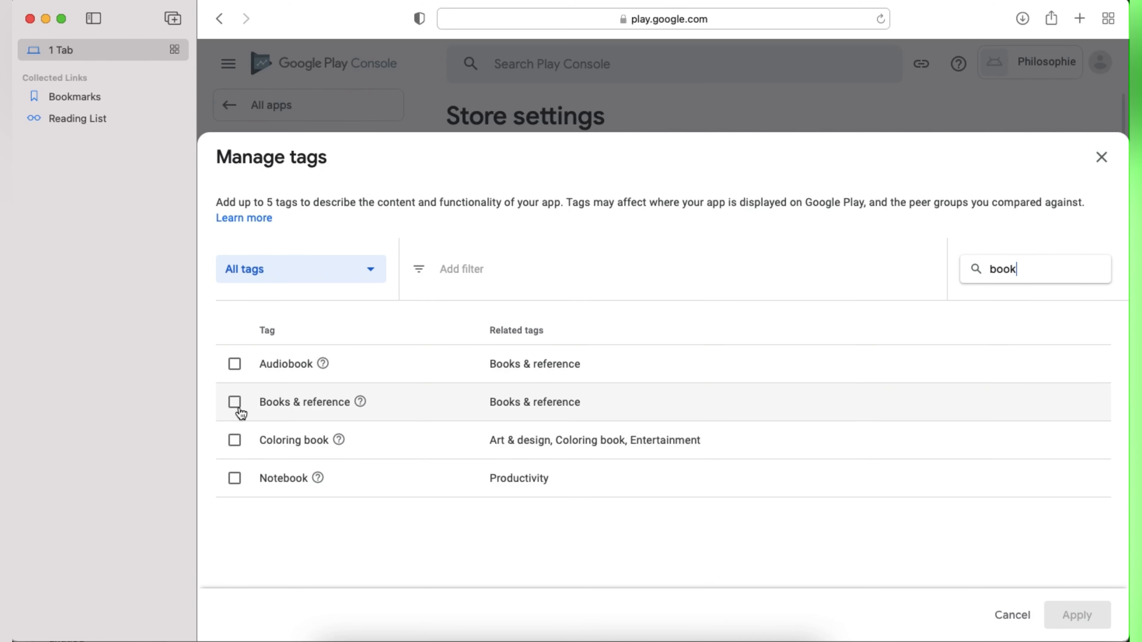
click(235, 403)
click(1076, 615)
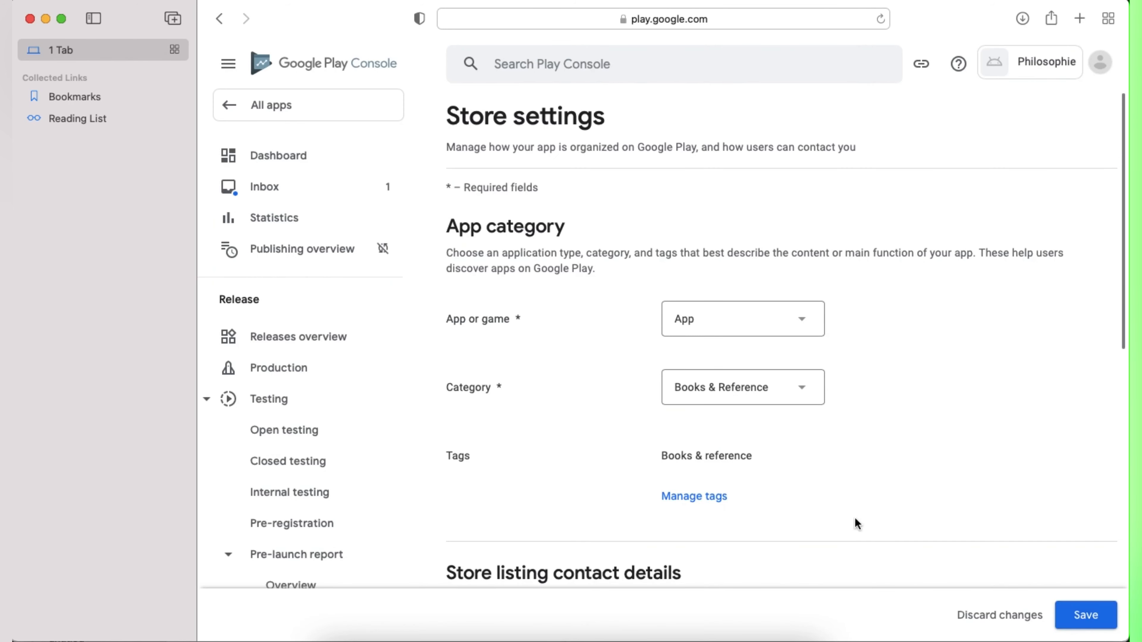
scroll(719, 466, down, 10)
scroll(746, 319, up, 2)
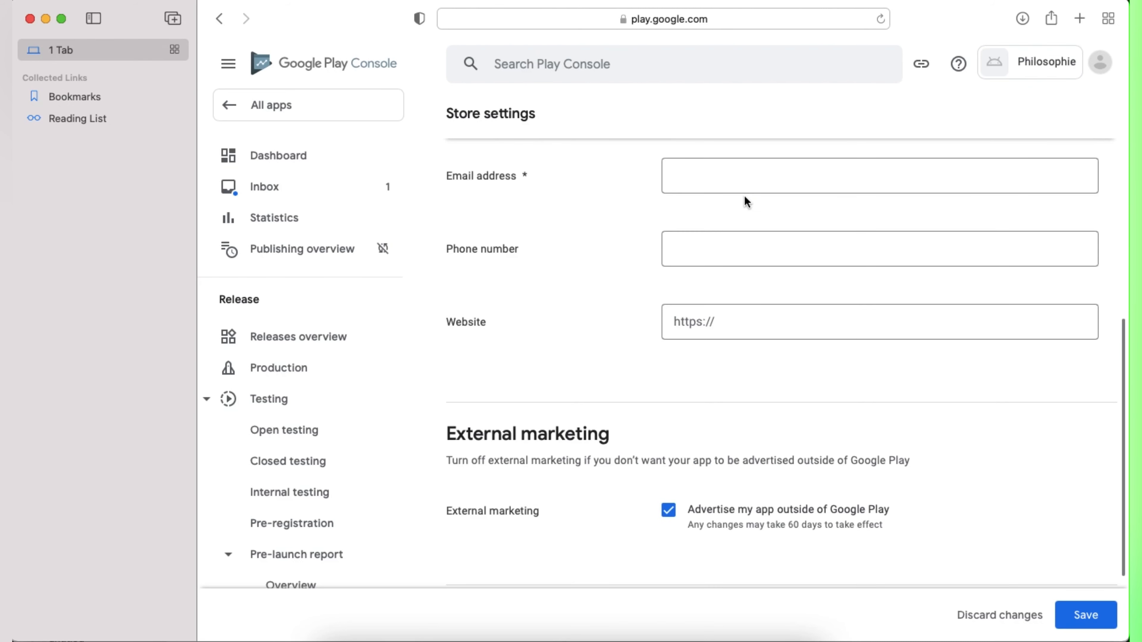
Step: Enter the contact email address, save the store settings, and go to the Dashboard
click(721, 177)
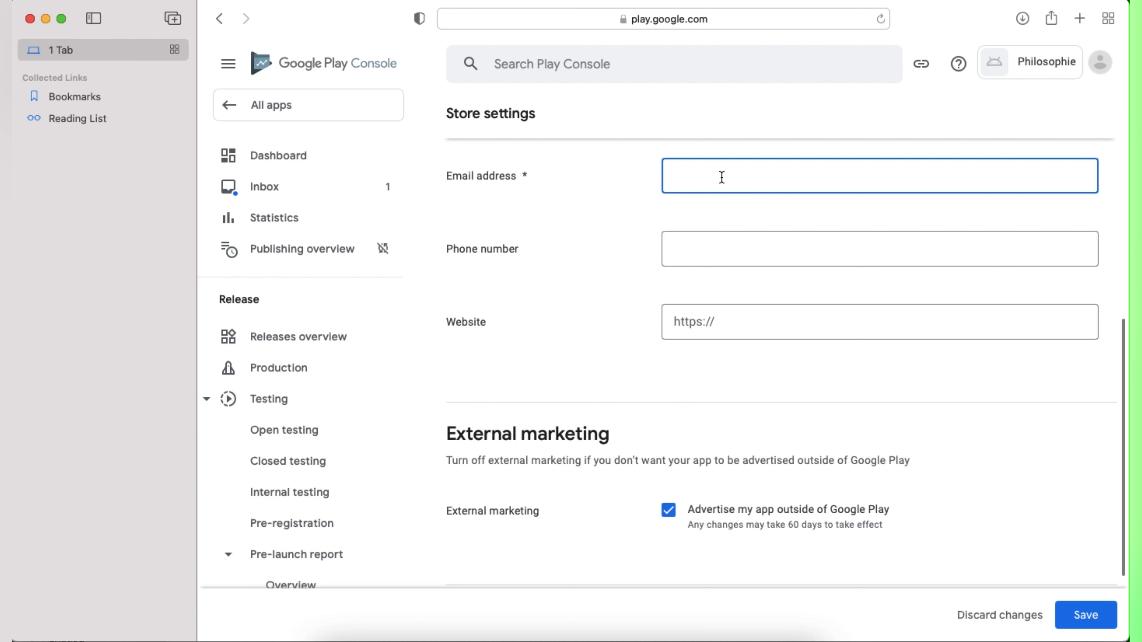
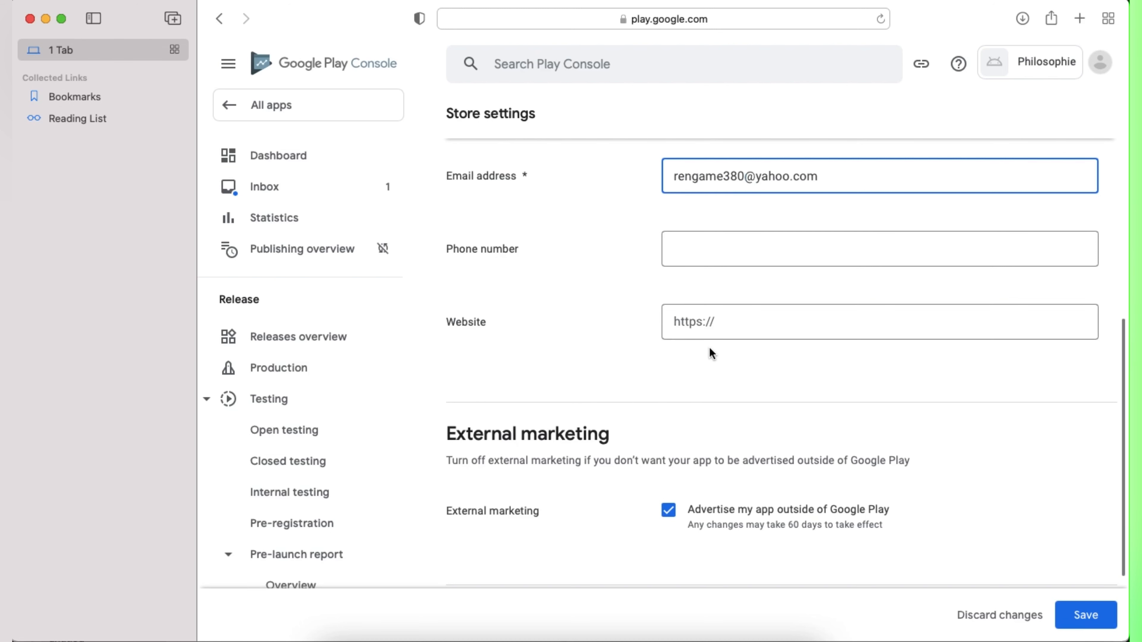
click(1084, 615)
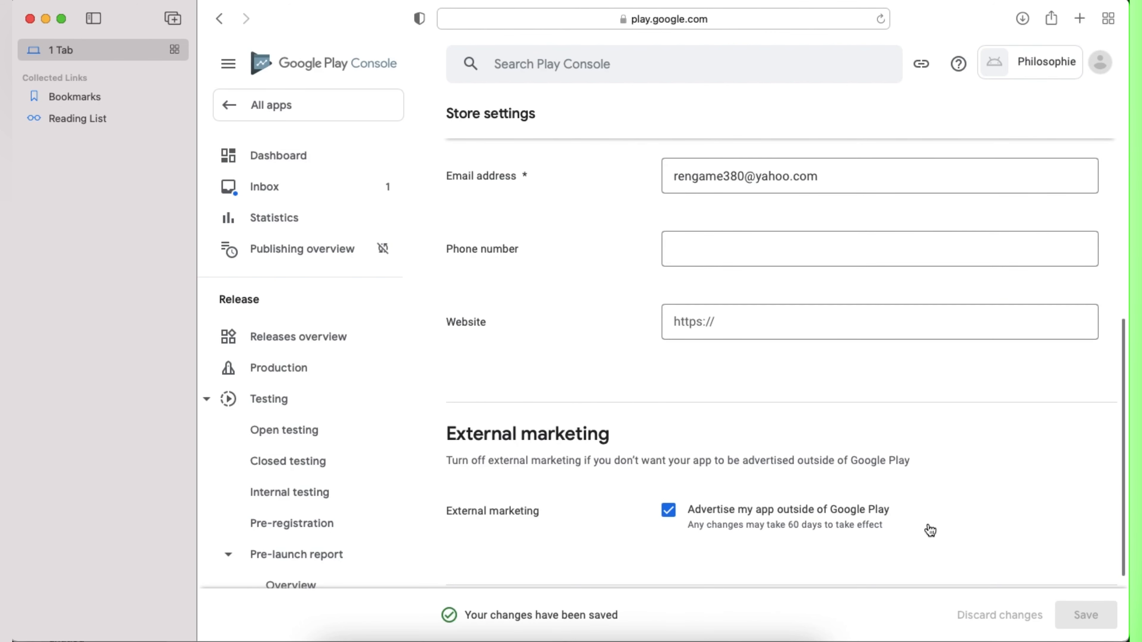
scroll(870, 459, down, 3)
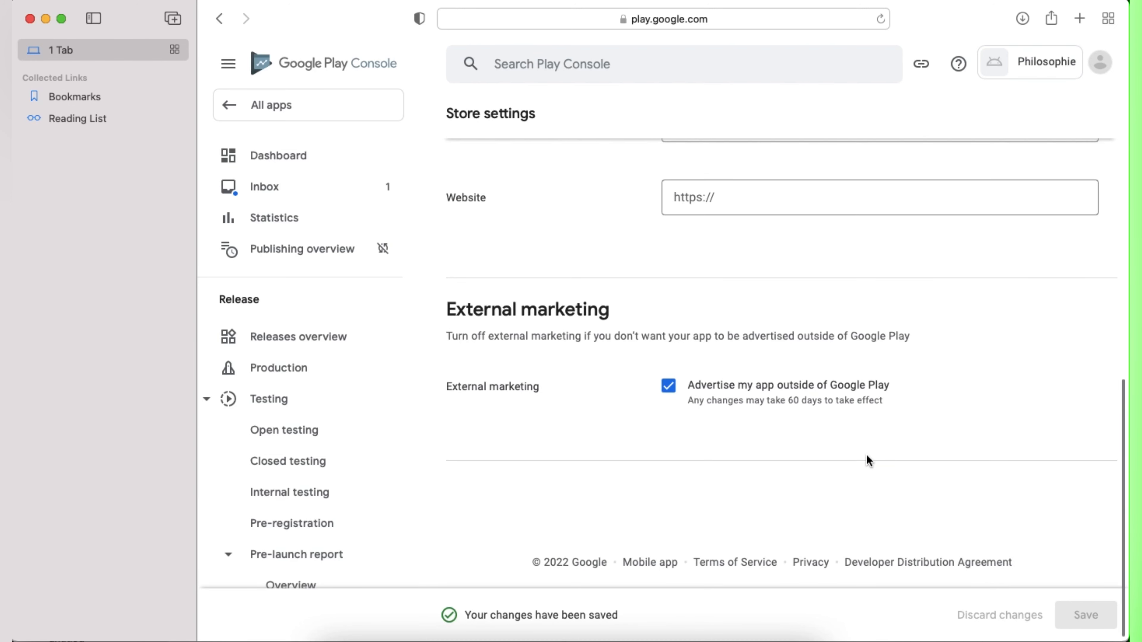
scroll(807, 367, up, 10)
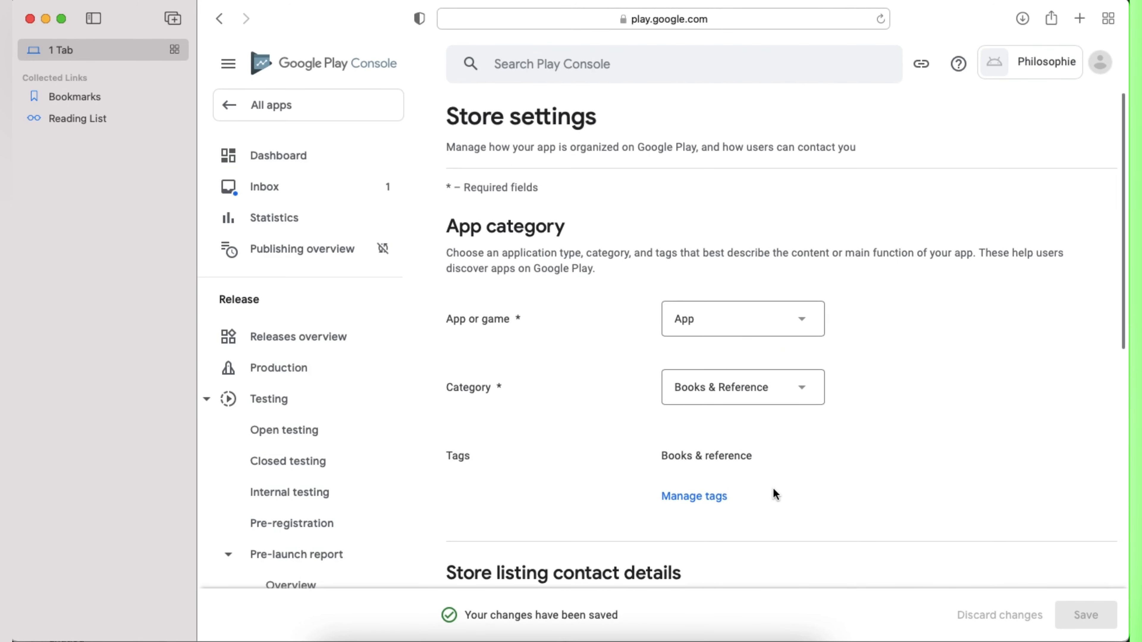
scroll(772, 495, down, 10)
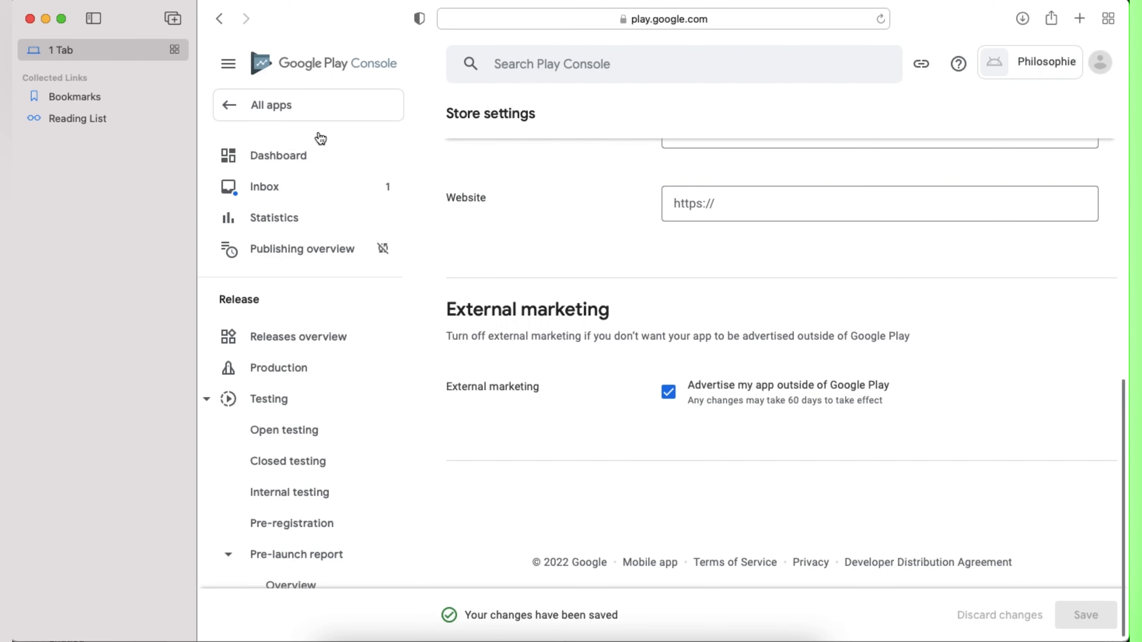
click(287, 161)
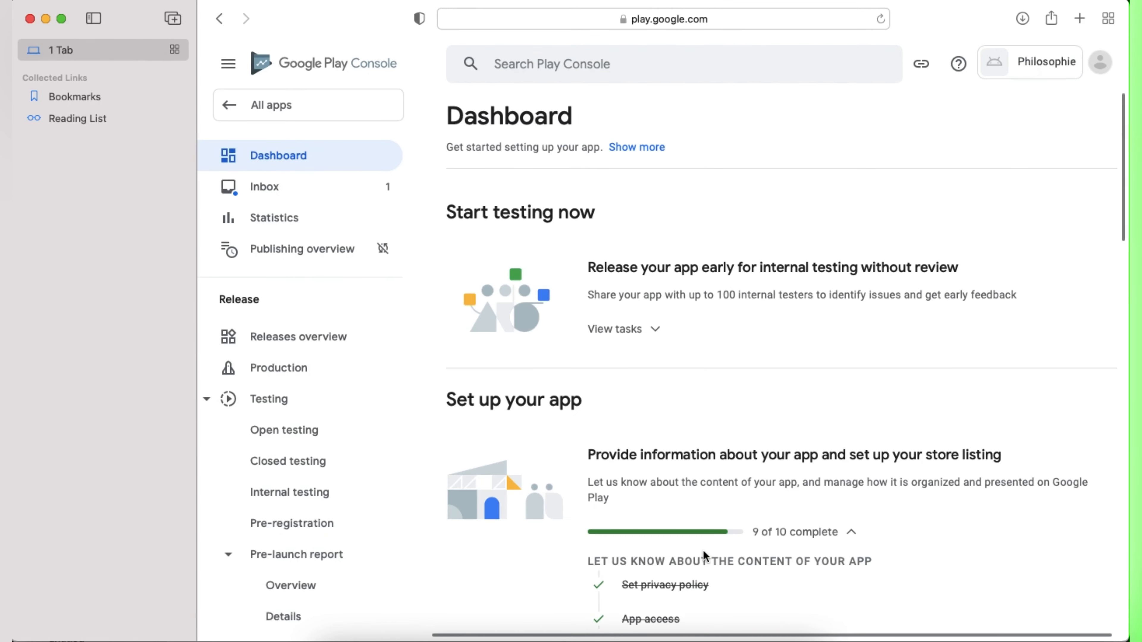
scroll(703, 550, down, 5)
Step: Open the Main store listing and scroll through its app details and graphics sections
click(677, 388)
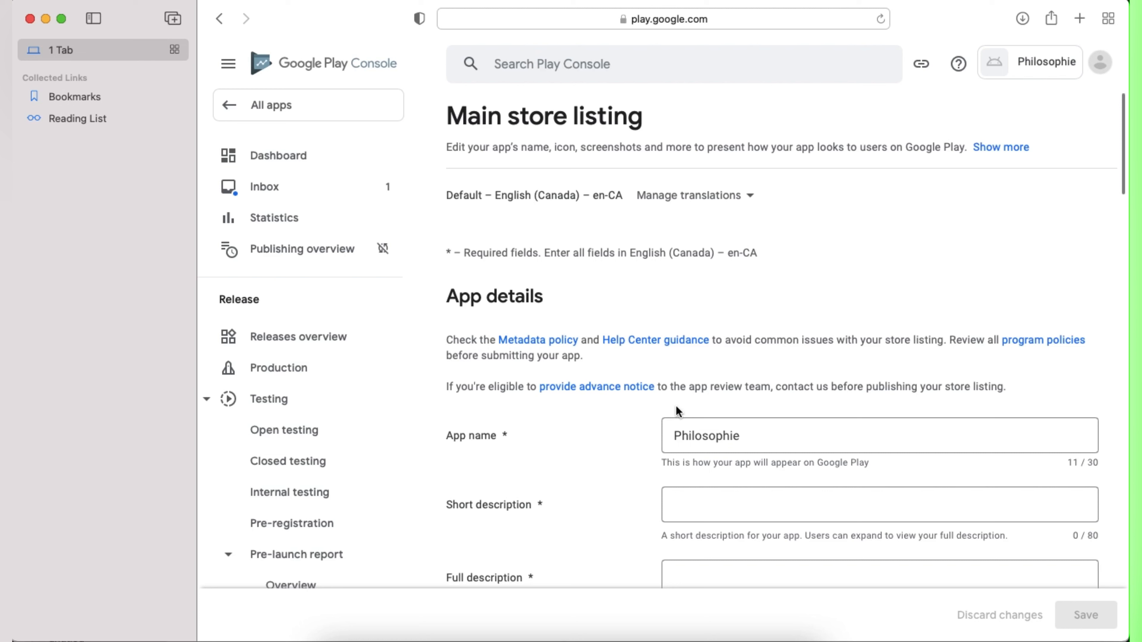
scroll(762, 503, down, 5)
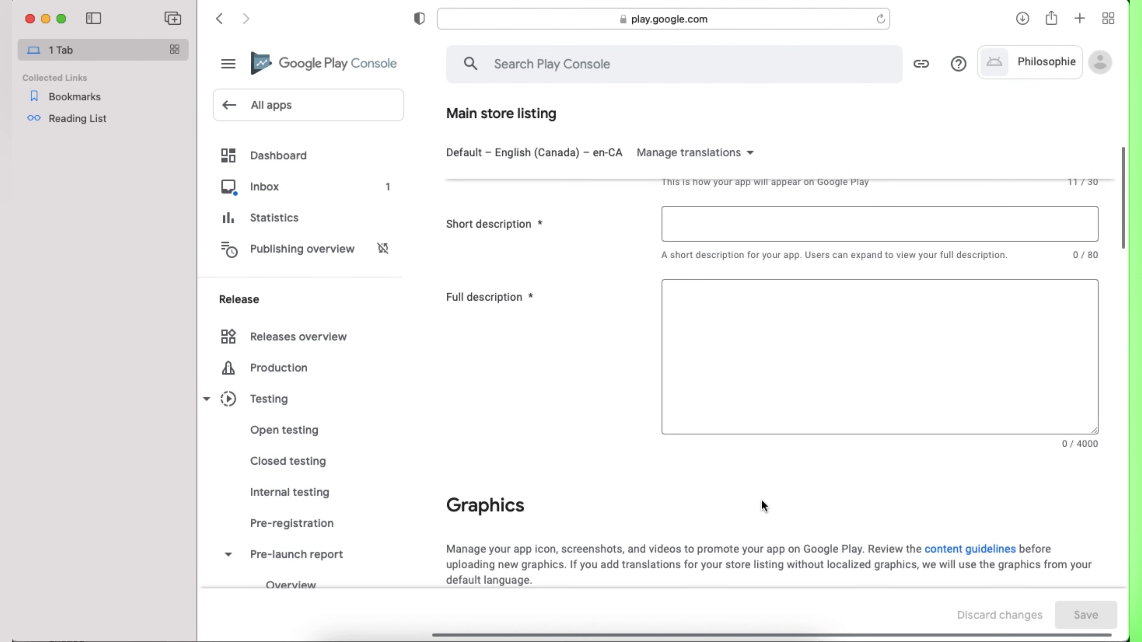
scroll(764, 408, down, 5)
scroll(818, 450, up, 5)
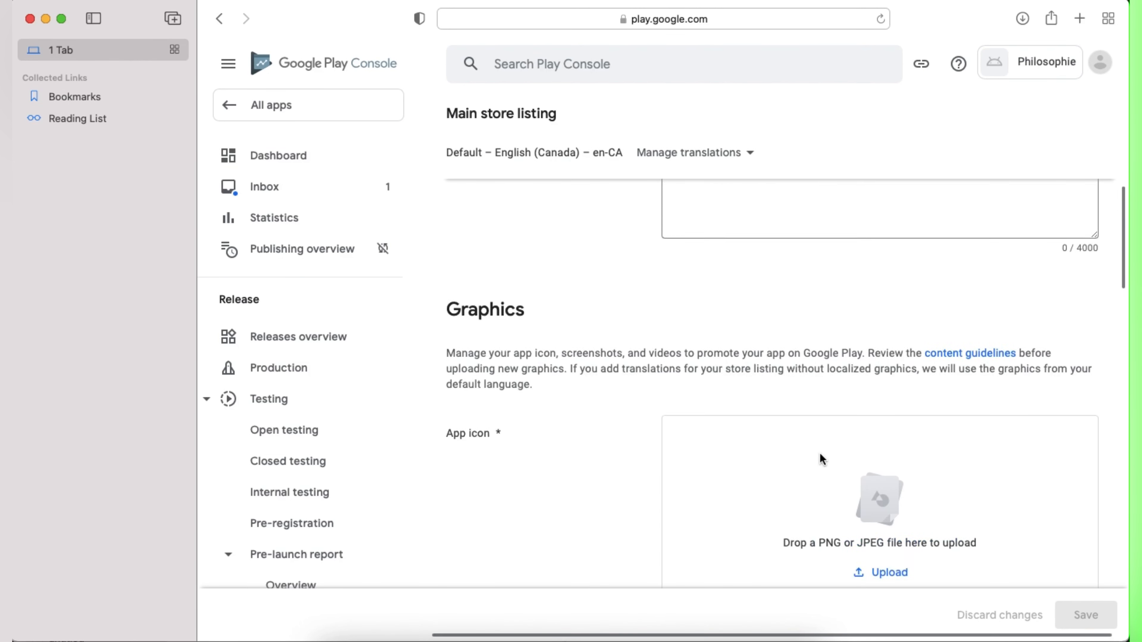
scroll(830, 423, down, 6)
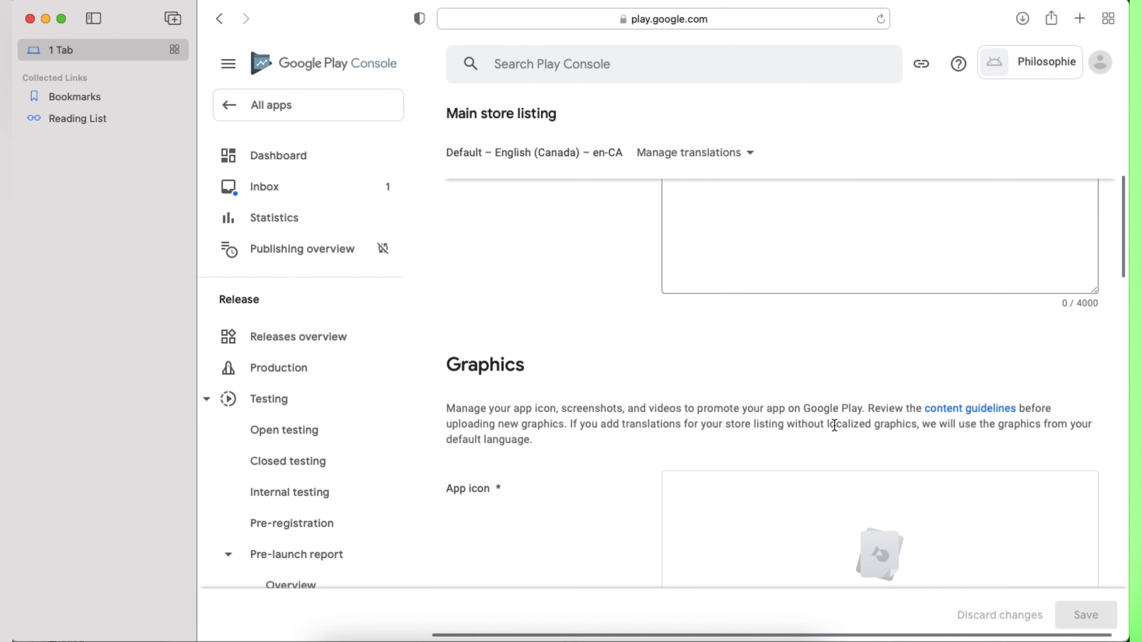
scroll(809, 472, down, 6)
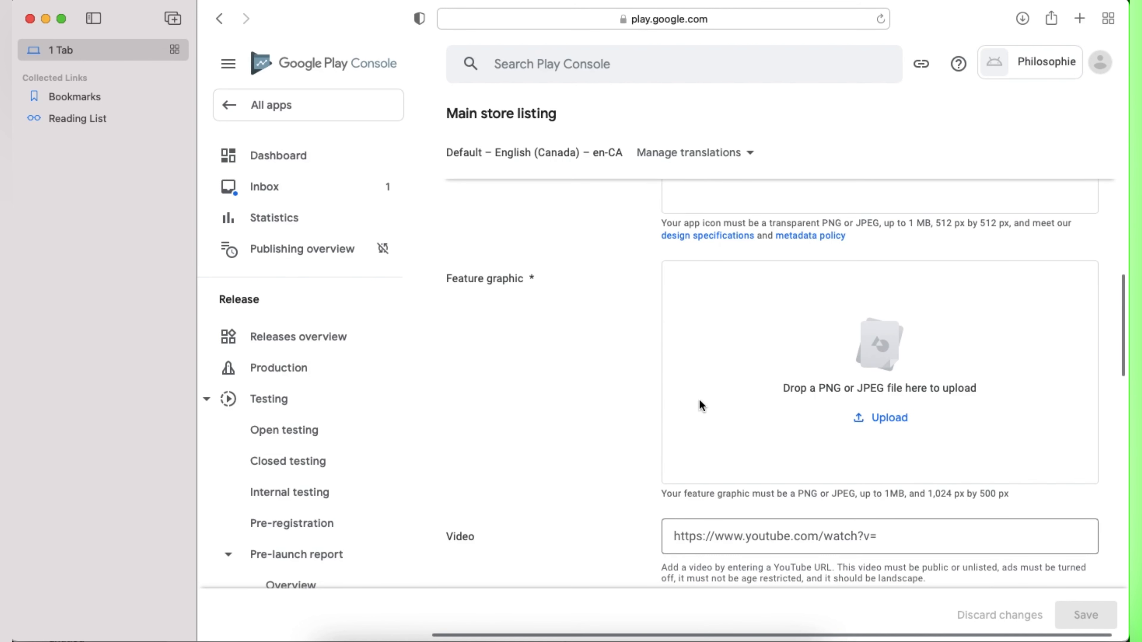
scroll(695, 500, down, 3)
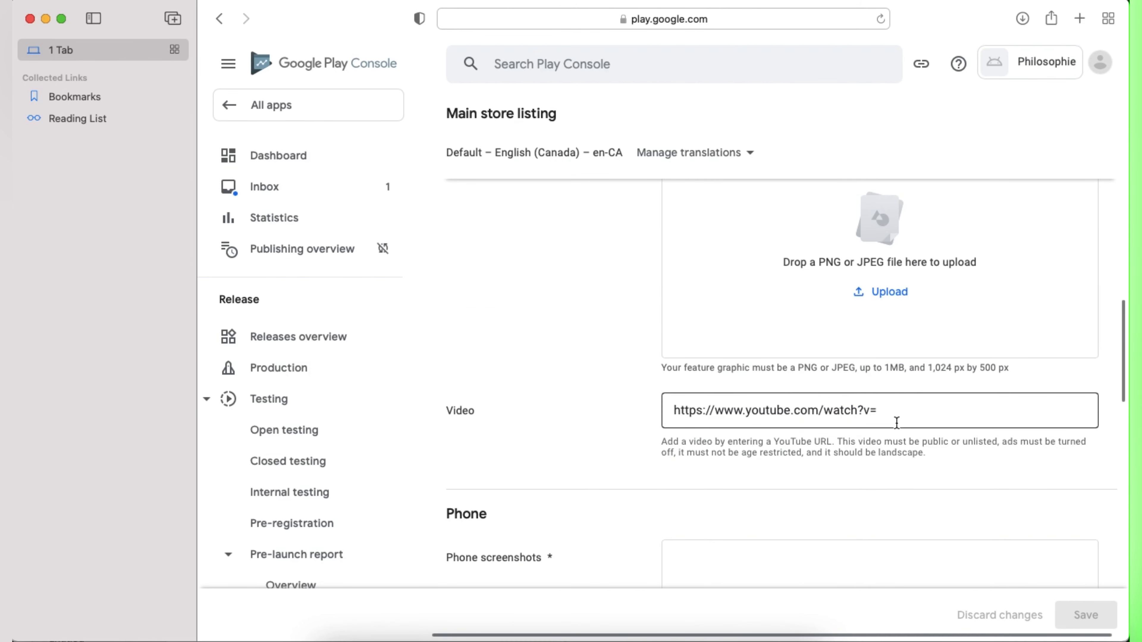
scroll(772, 489, down, 6)
scroll(739, 370, up, 4)
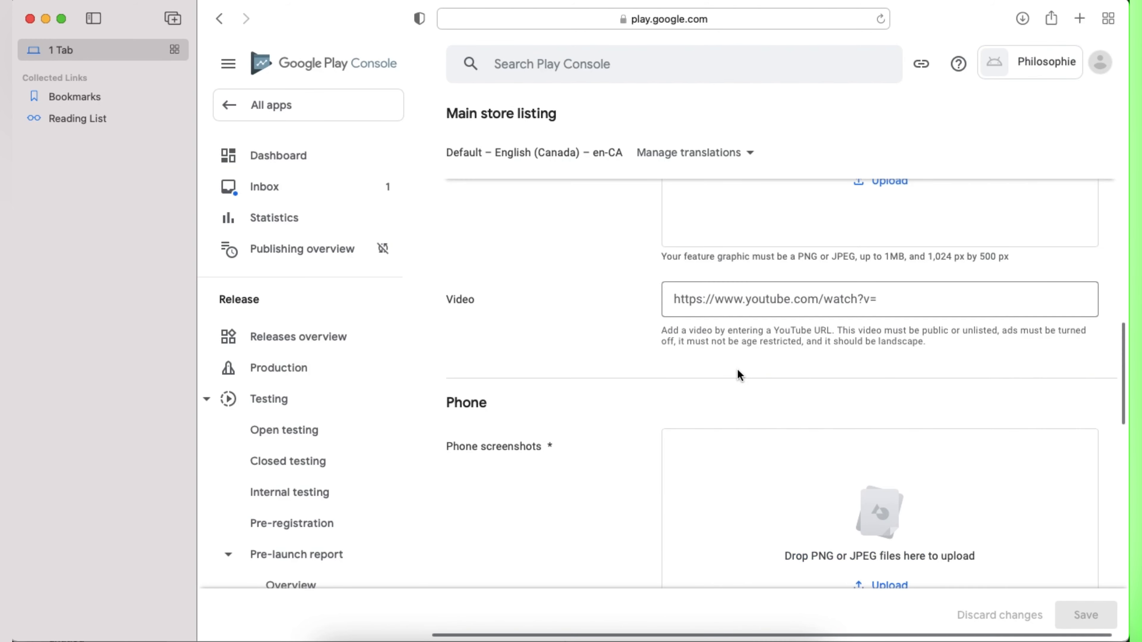
scroll(738, 383, up, 10)
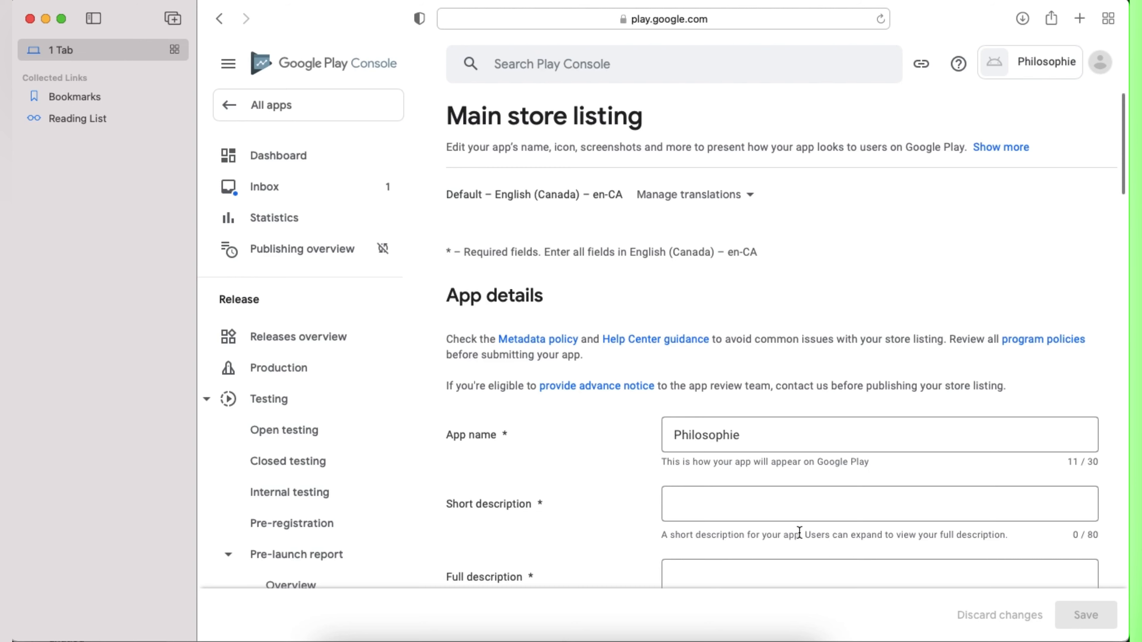
scroll(794, 526, down, 3)
Step: Enter the short description 'Question officiel de philo.' and move down the listing
click(713, 397)
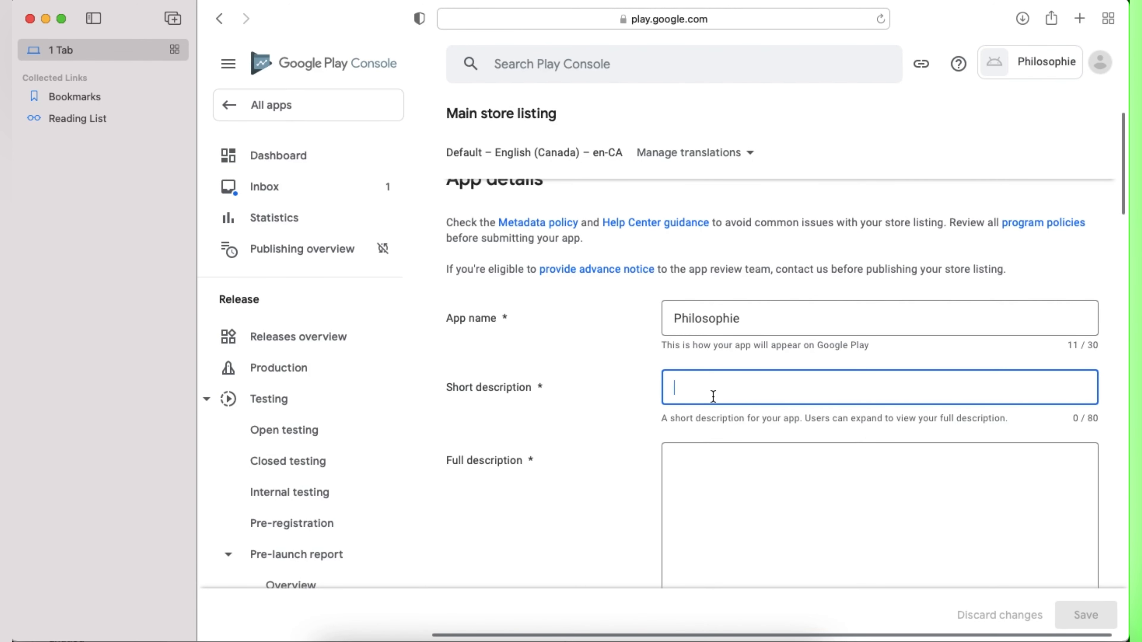
text(Ques)
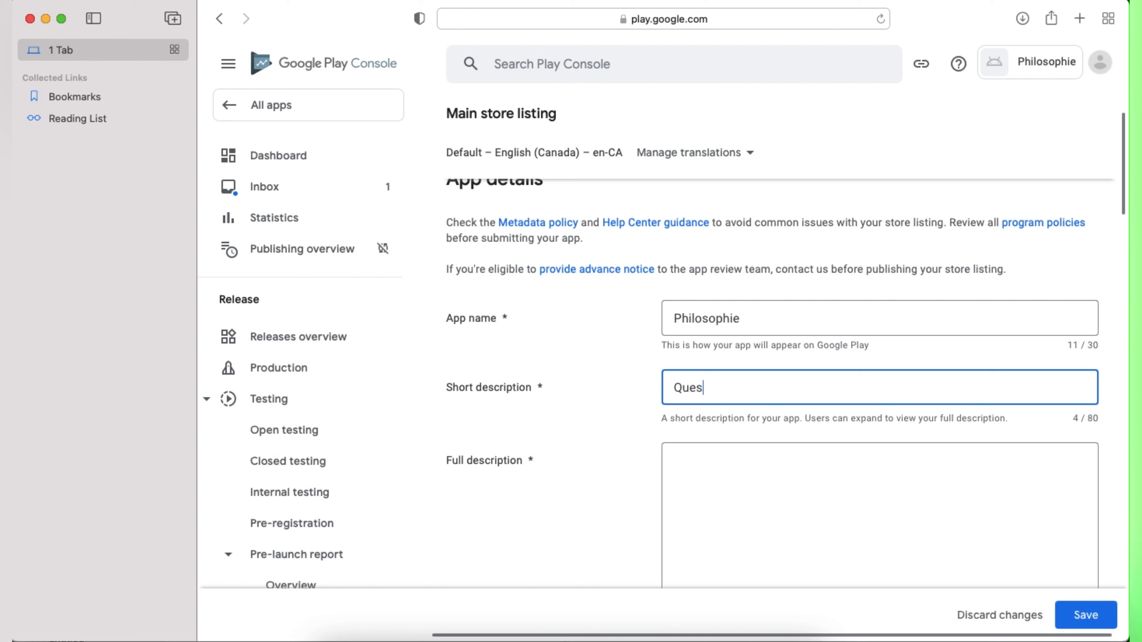
text(tio)
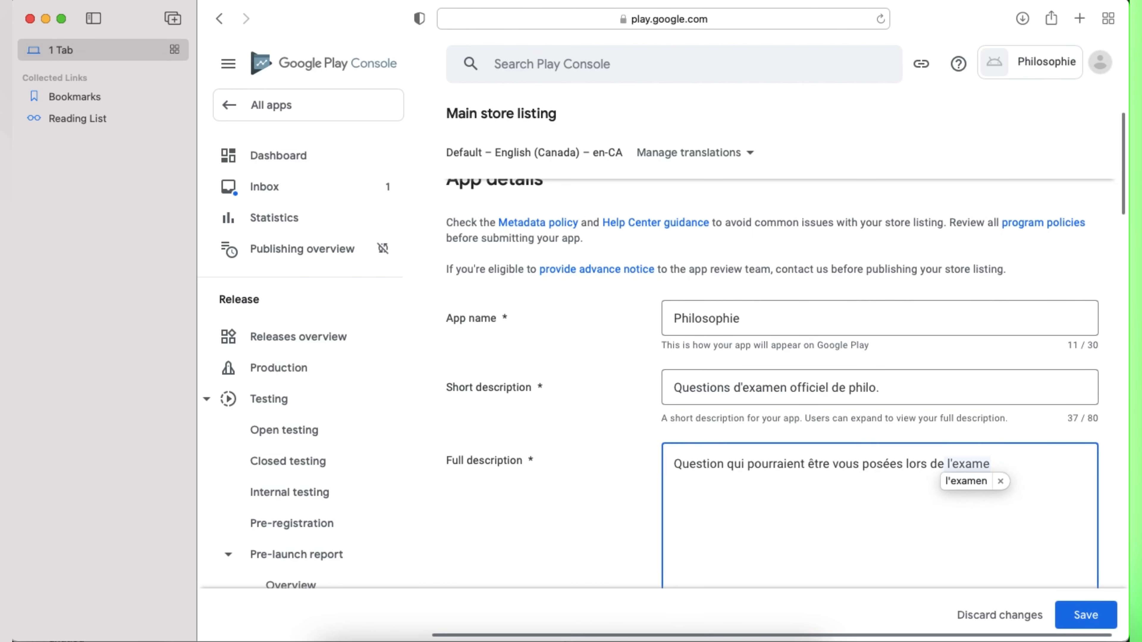
text(ns d'examen)
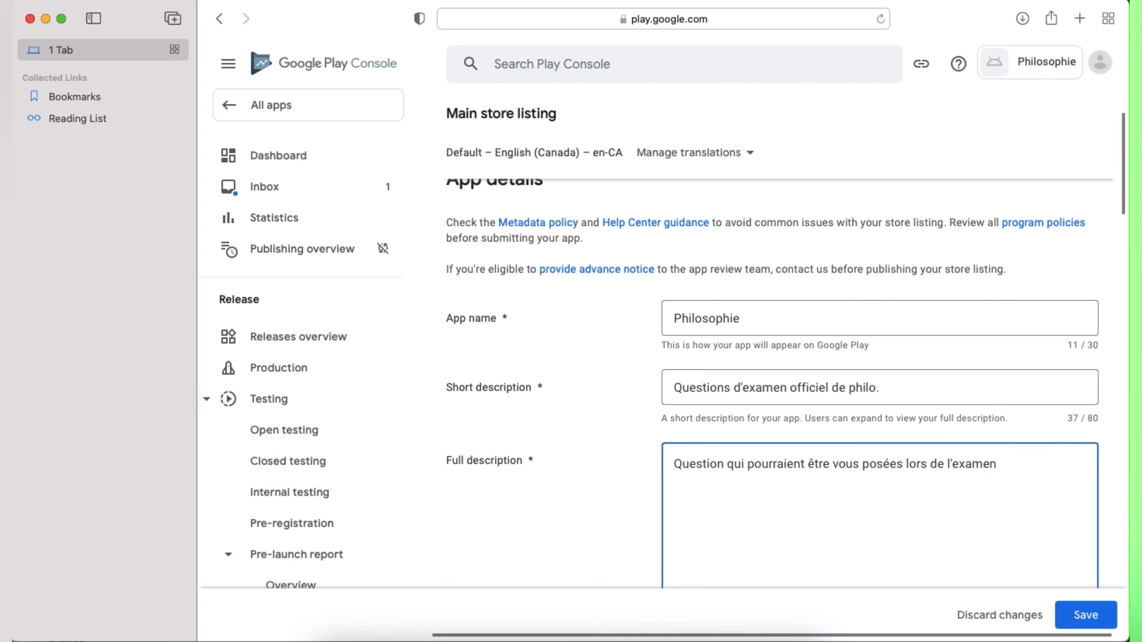
text( officiel de philo.)
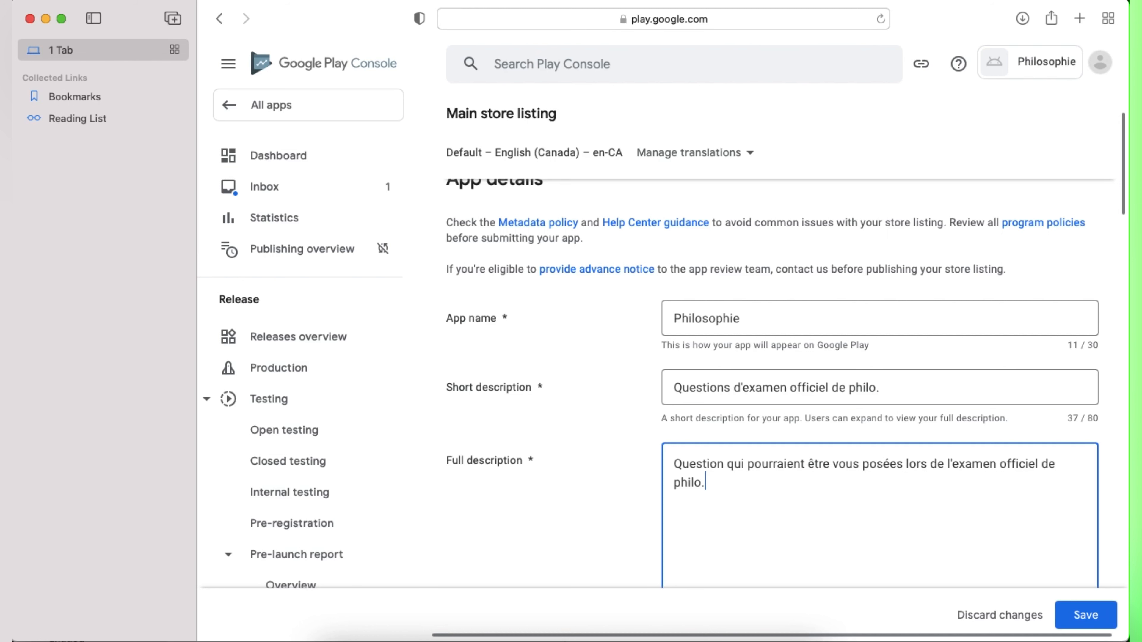
scroll(715, 490, down, 10)
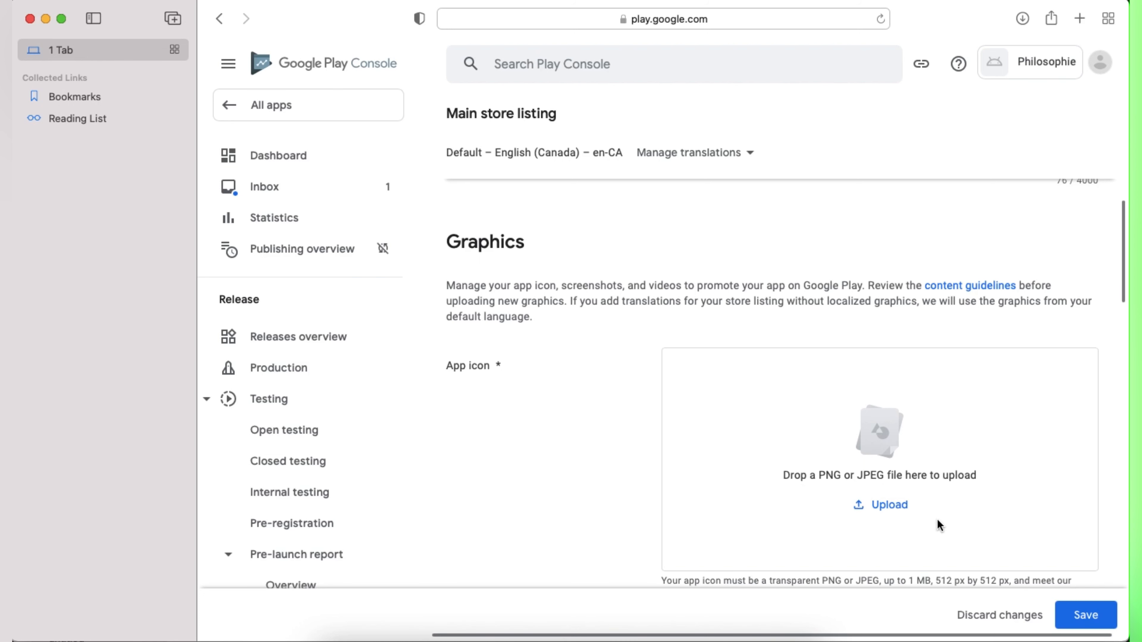
Step: Drag the green title-screen image from the Philo folder onto the App icon slot
scroll(973, 569, down, 5)
drag(1054, 20, 745, 2)
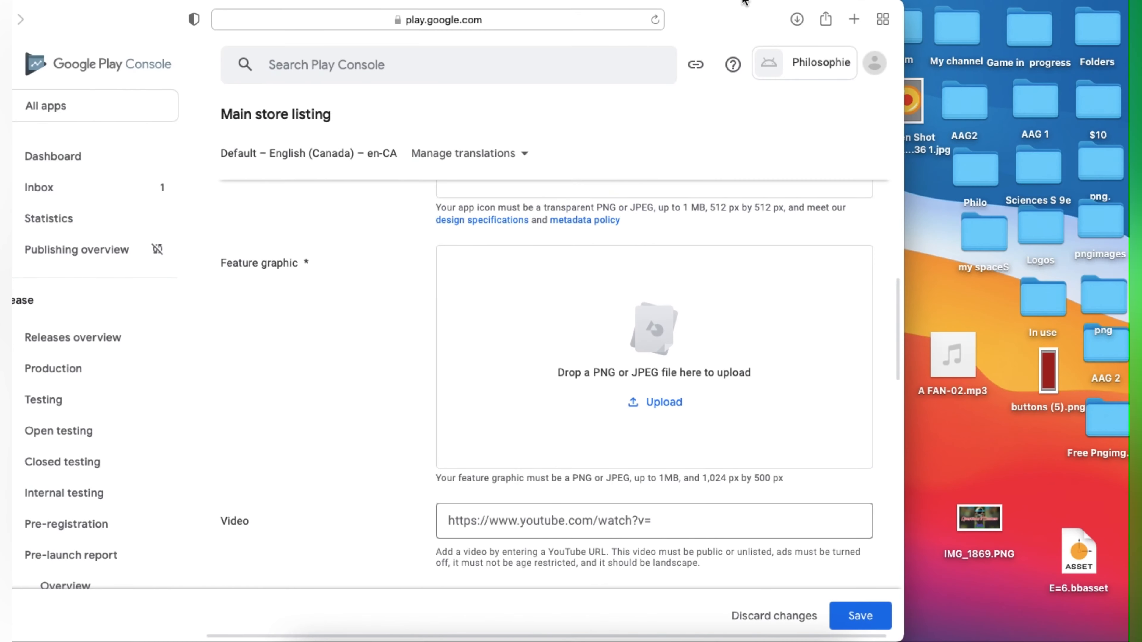
double_click(989, 179)
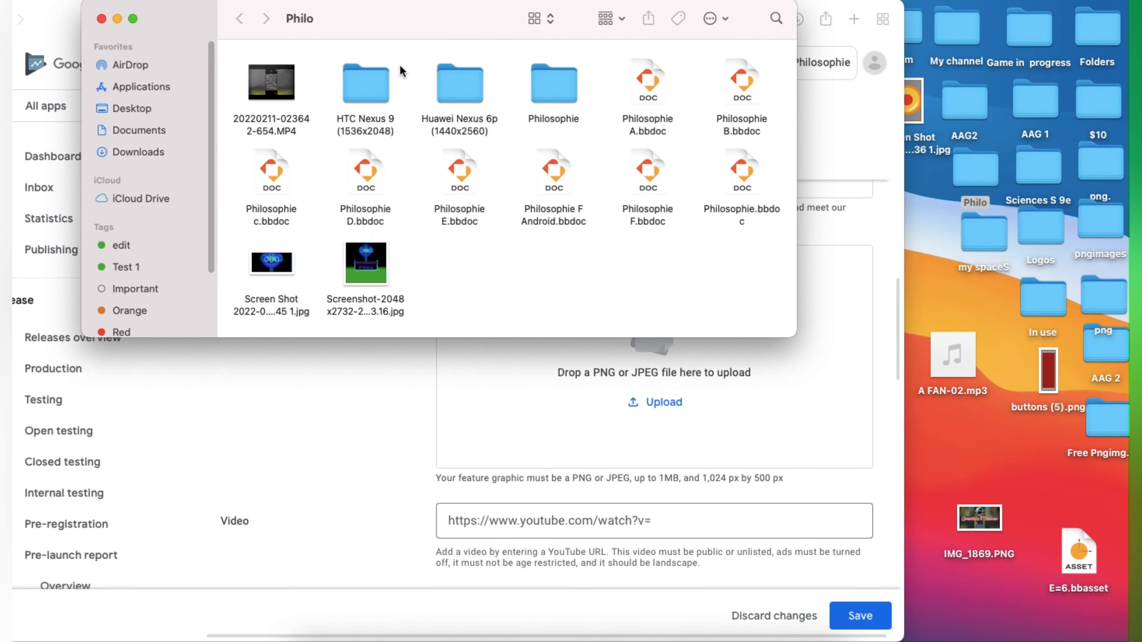
double_click(365, 90)
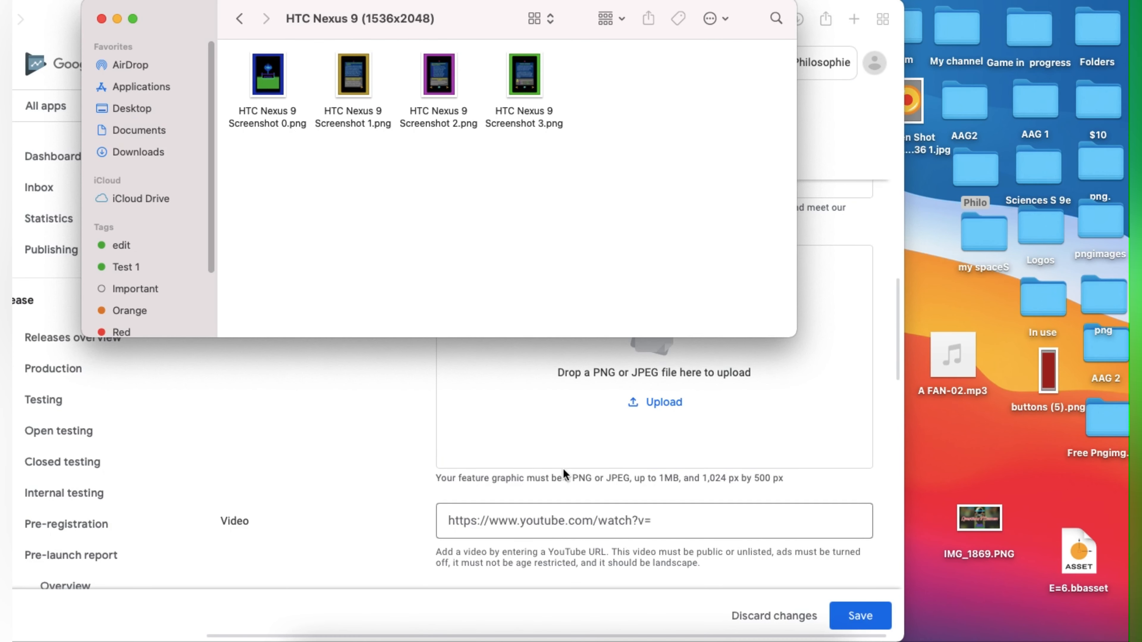
drag(190, 23, 900, 224)
scroll(535, 322, up, 8)
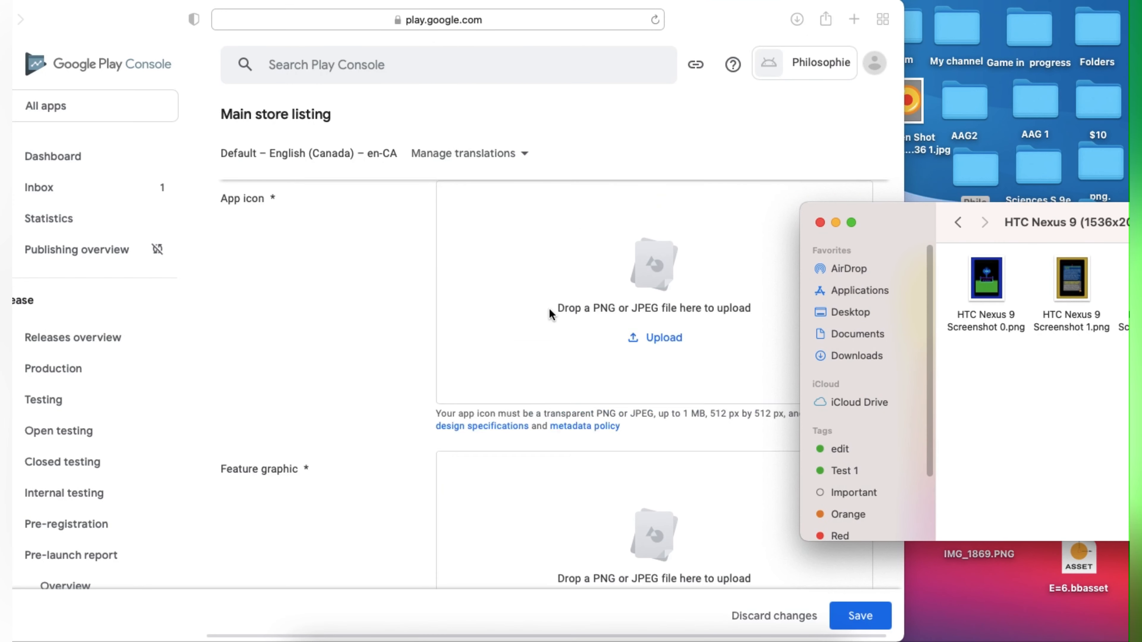
scroll(550, 319, up, 6)
scroll(557, 325, down, 6)
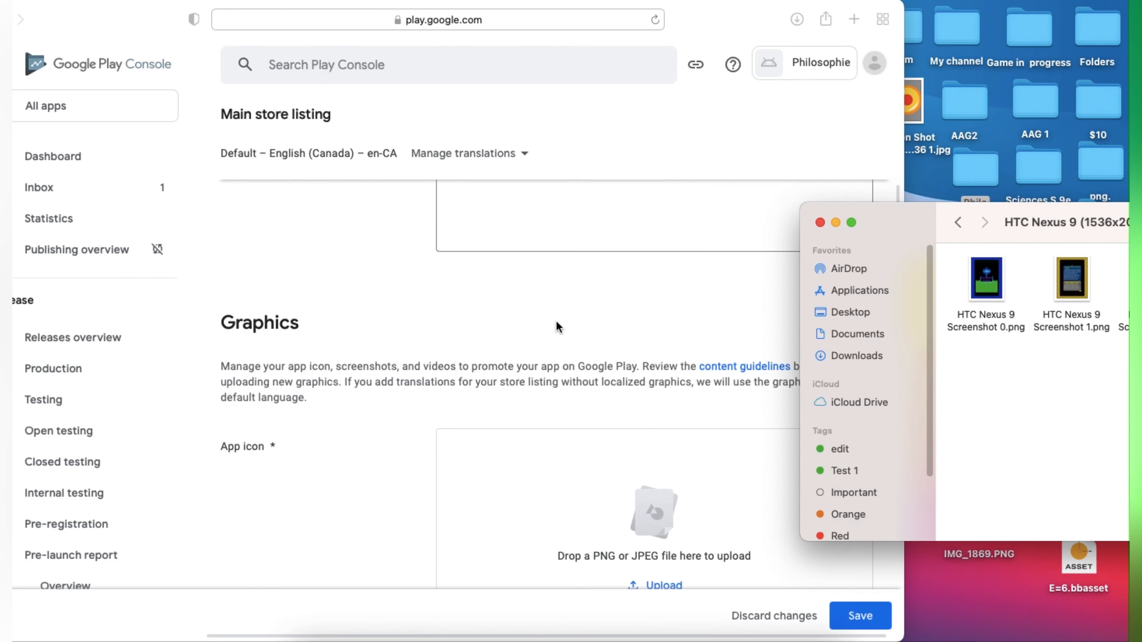
scroll(553, 331, down, 4)
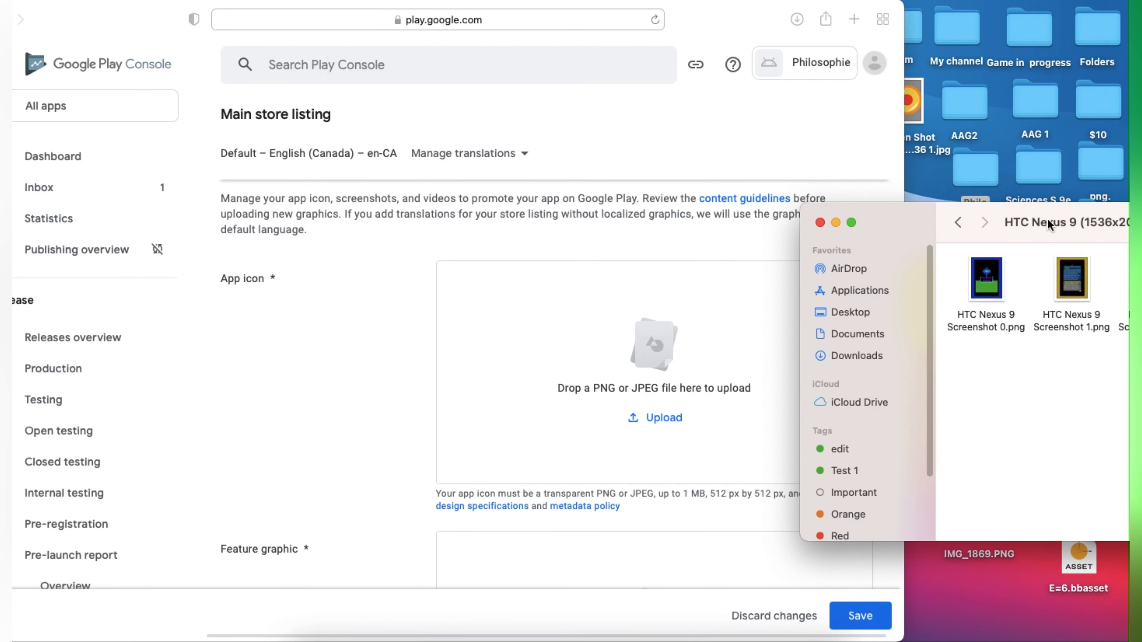
drag(930, 225, 440, 66)
click(475, 63)
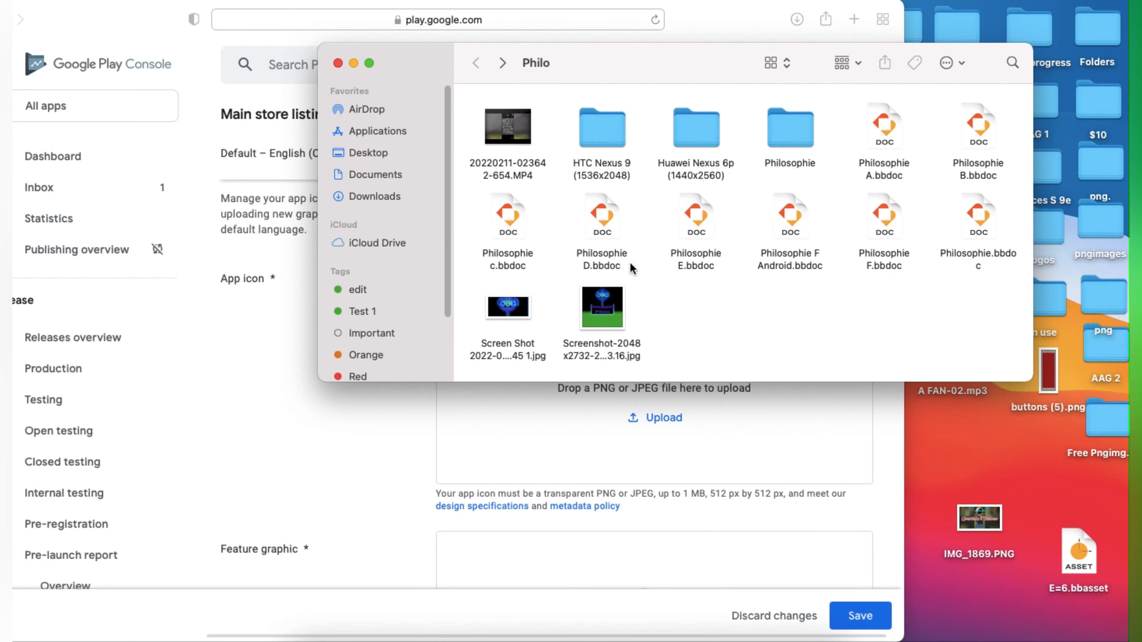
drag(602, 310, 467, 392)
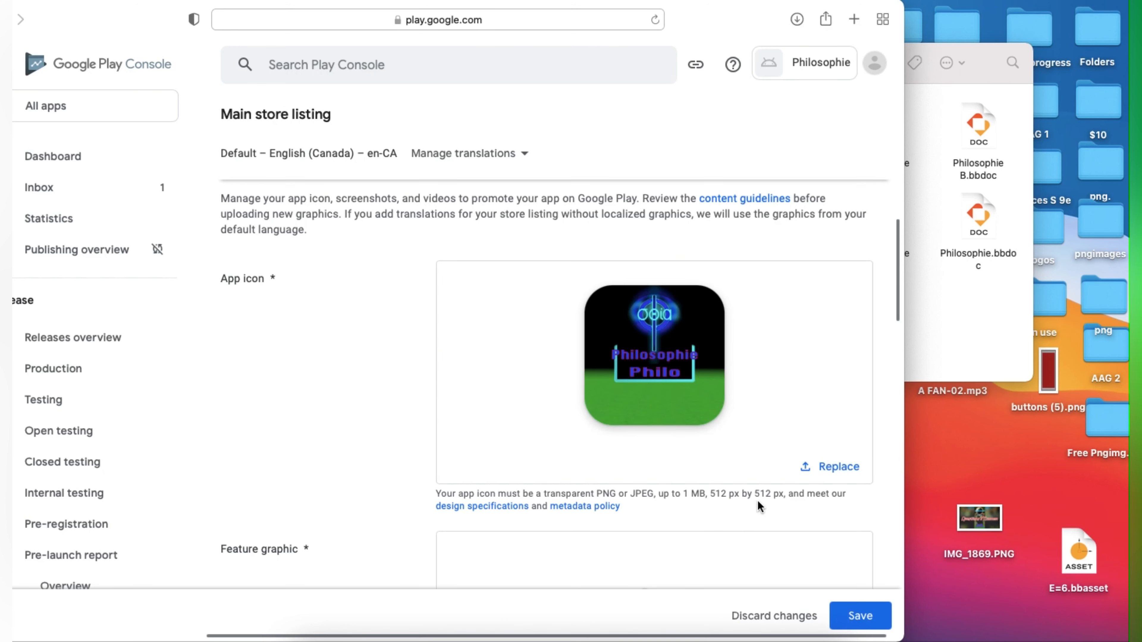
Step: Upload the glowing logo image as the feature graphic
scroll(632, 452, down, 3)
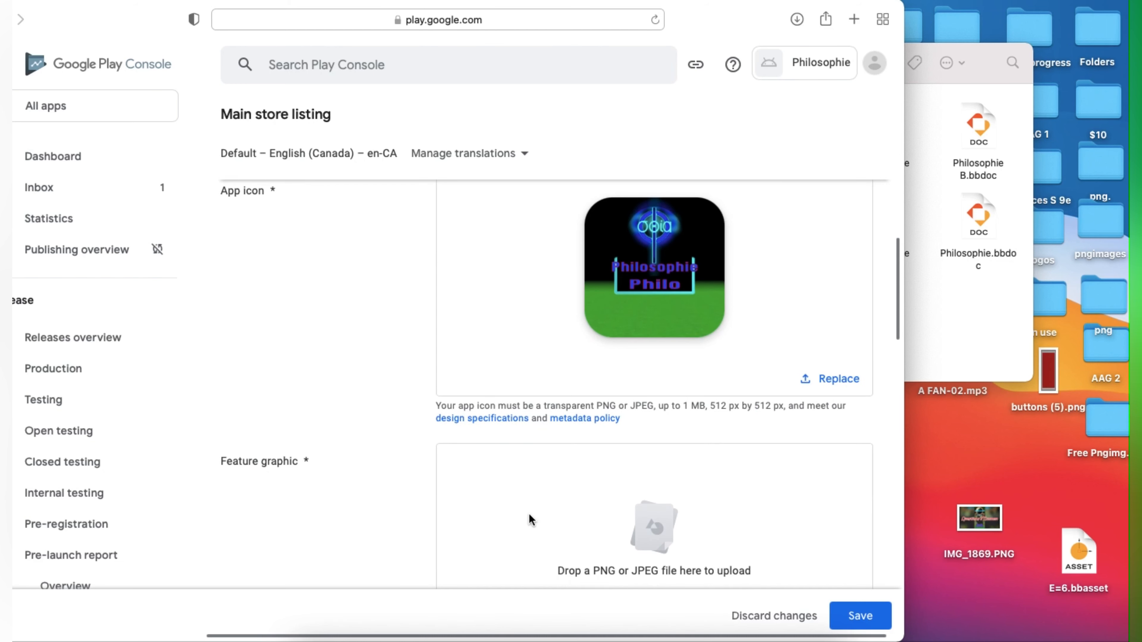
scroll(656, 531, down, 5)
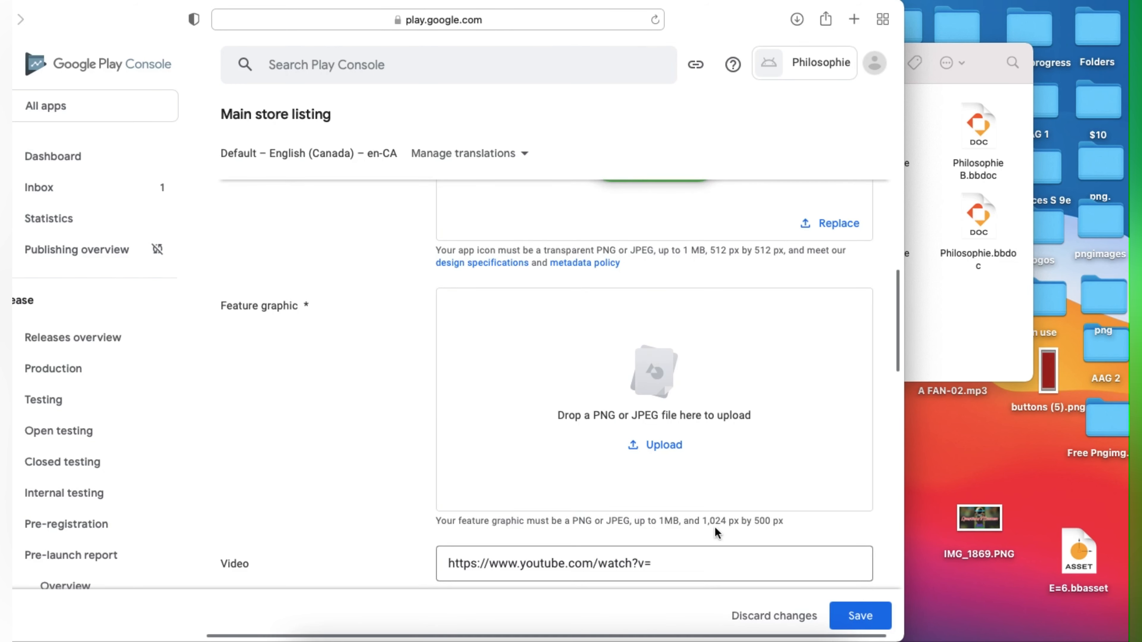
click(967, 345)
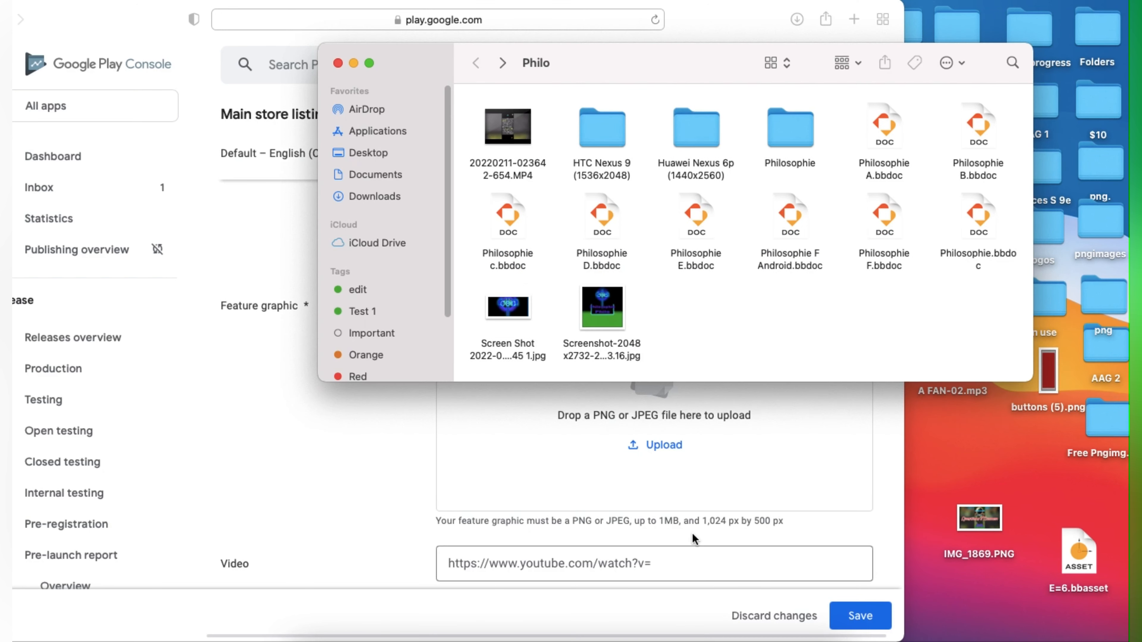
drag(505, 316, 647, 444)
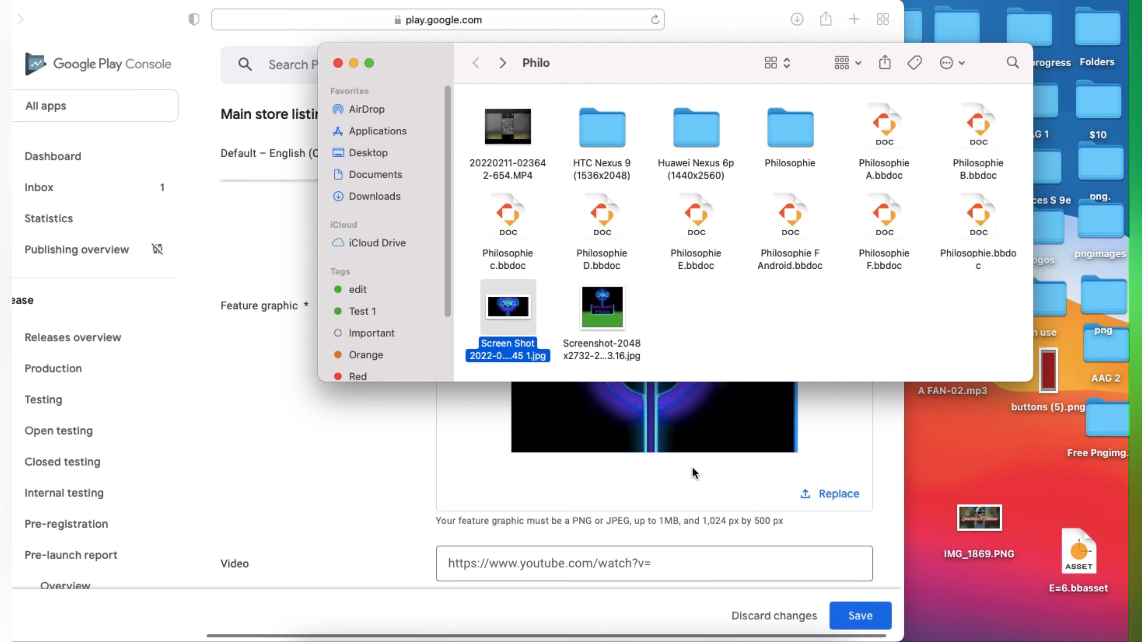
click(544, 459)
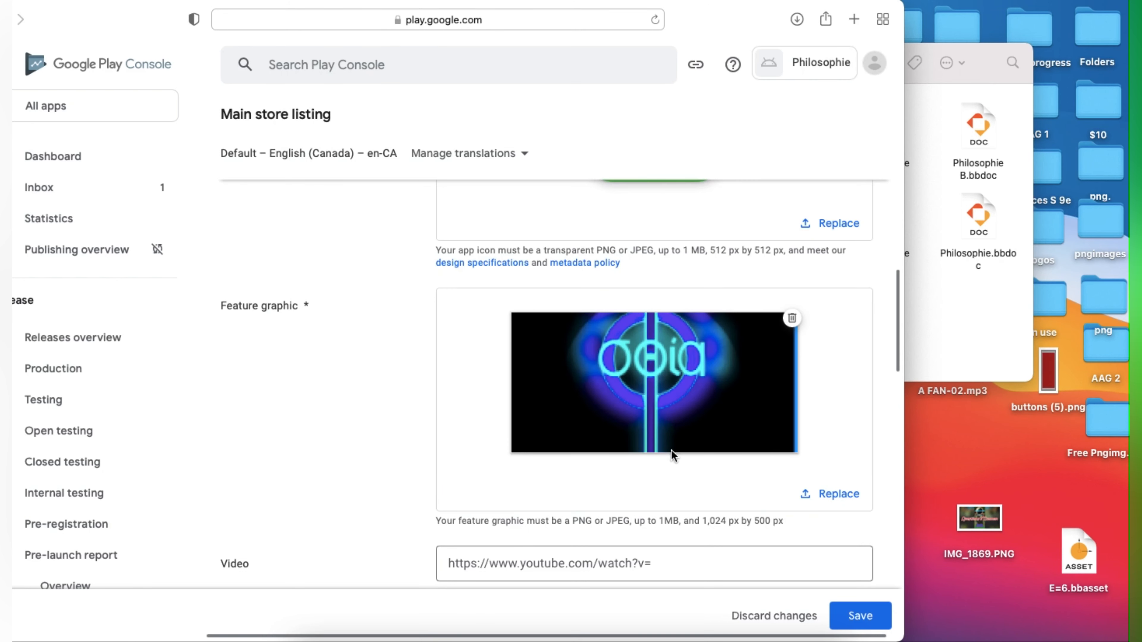
scroll(671, 447, down, 2)
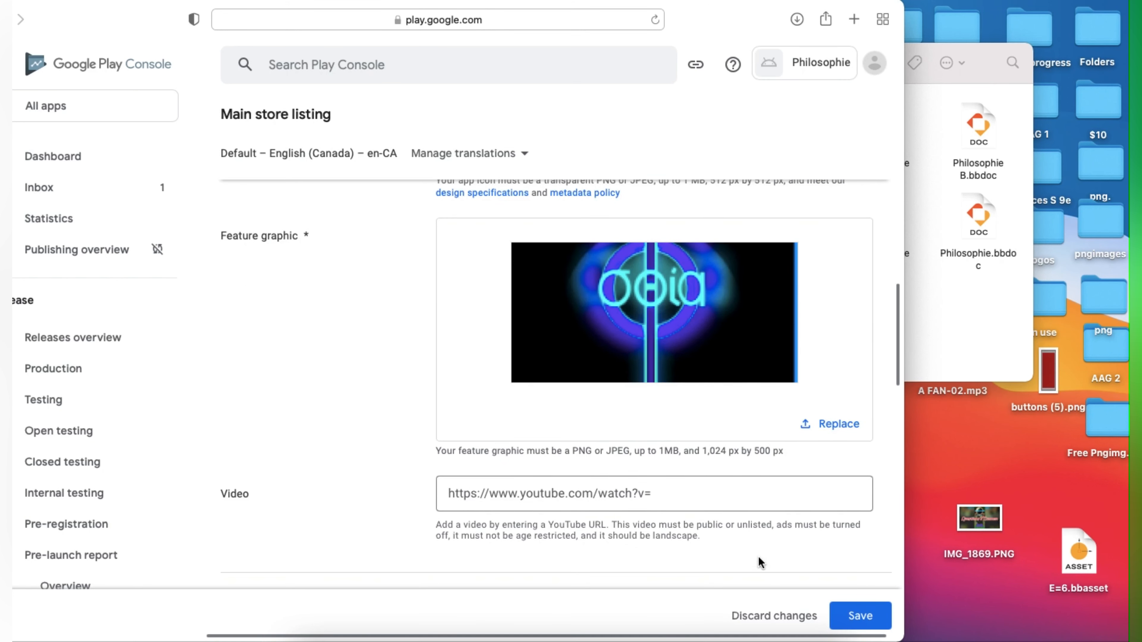
click(631, 504)
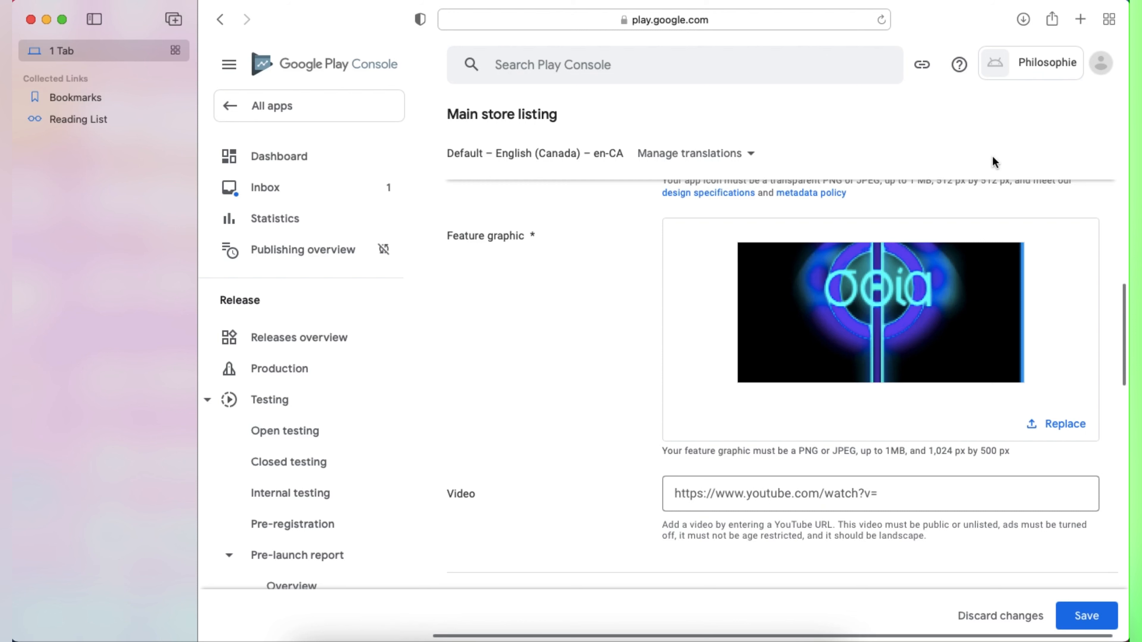
Step: Open YouTube in a new tab and switch to the app's own channel
click(1080, 19)
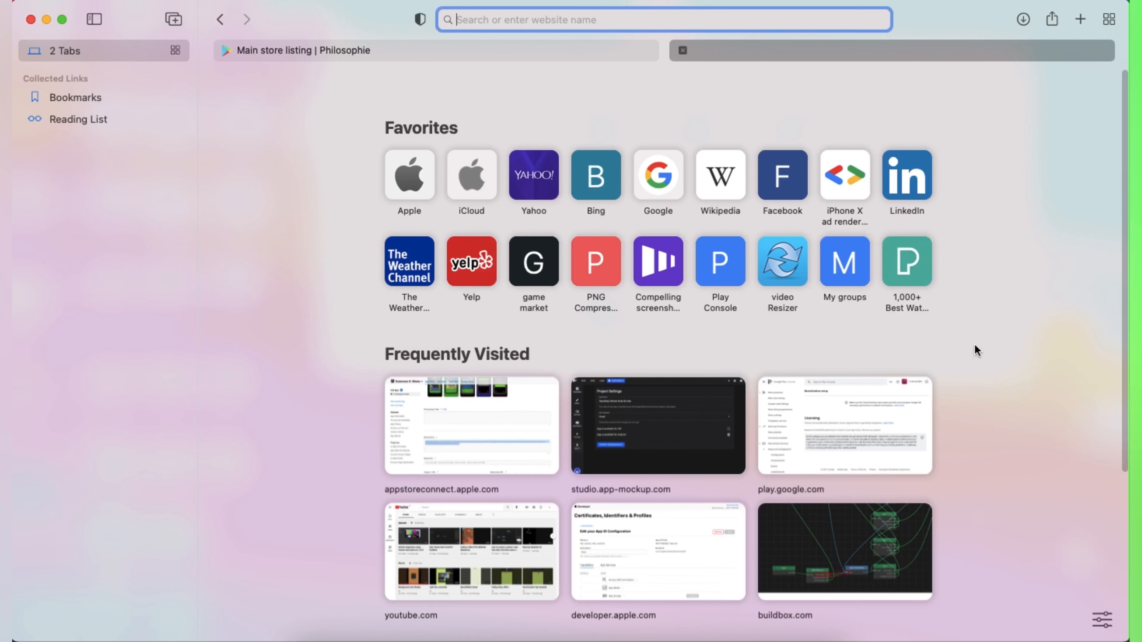
click(475, 574)
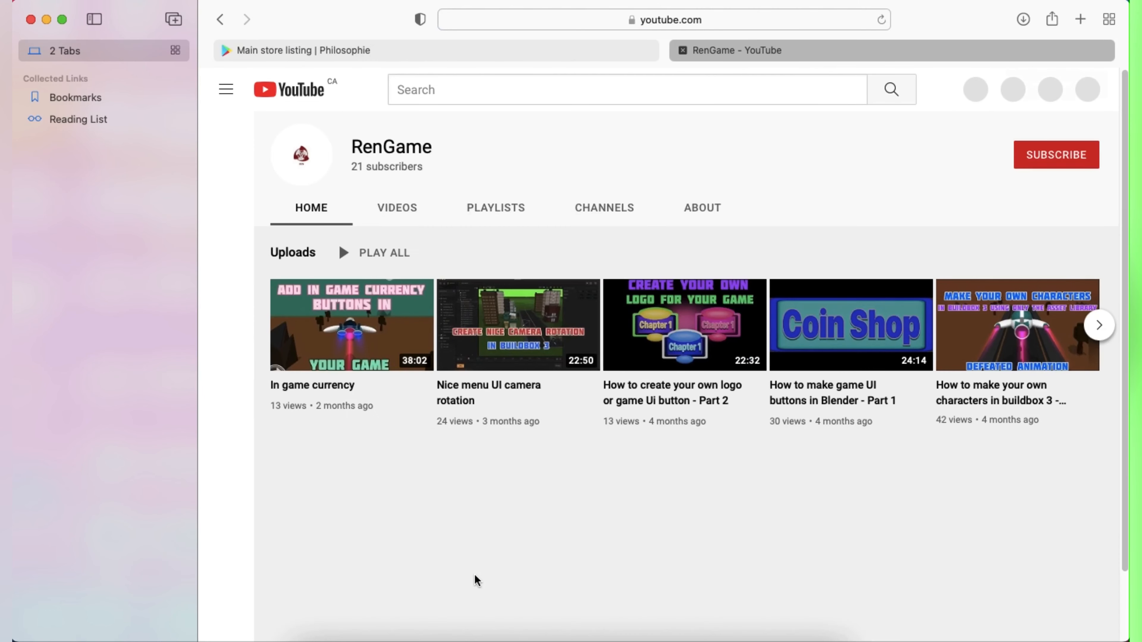
click(1081, 87)
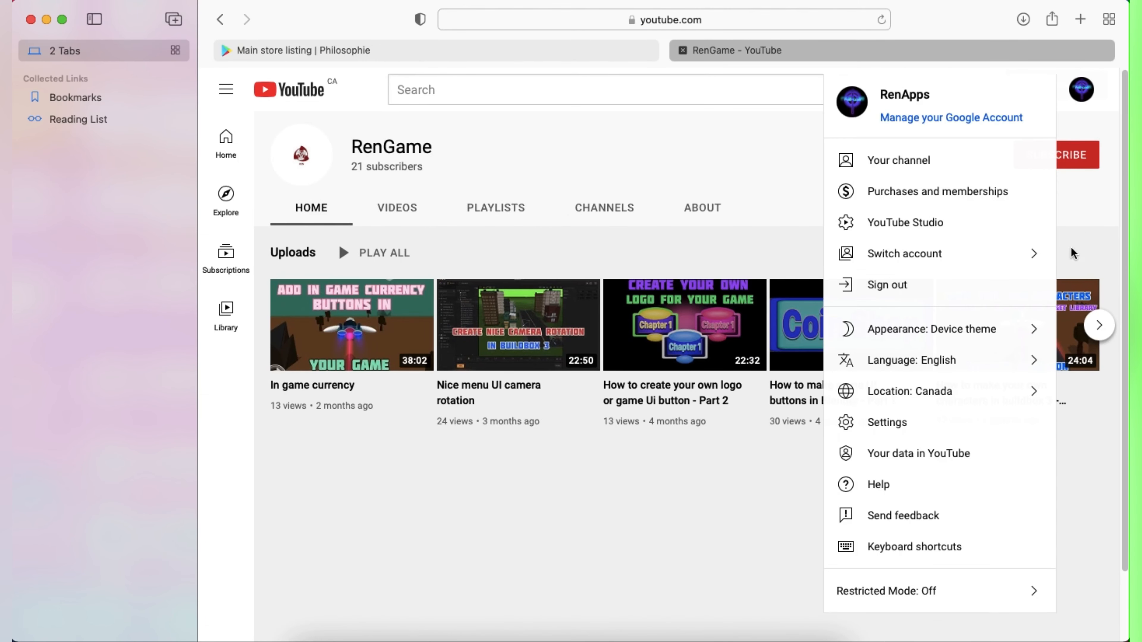
click(908, 255)
click(882, 163)
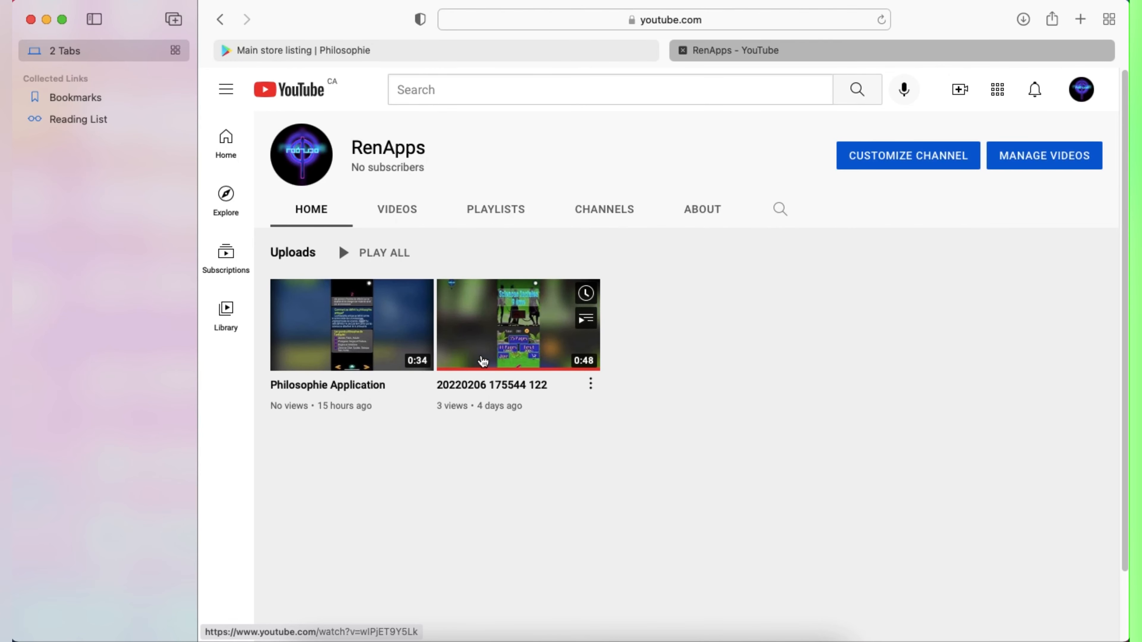
Step: Copy the share link of the Philosophie Application video
click(354, 346)
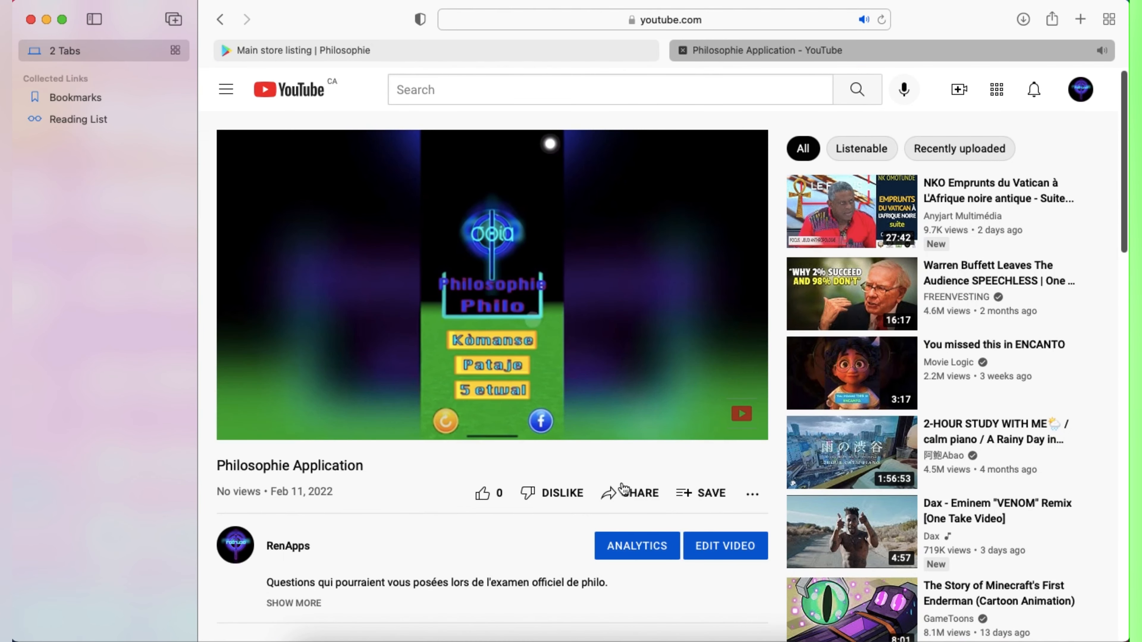
click(634, 492)
click(811, 386)
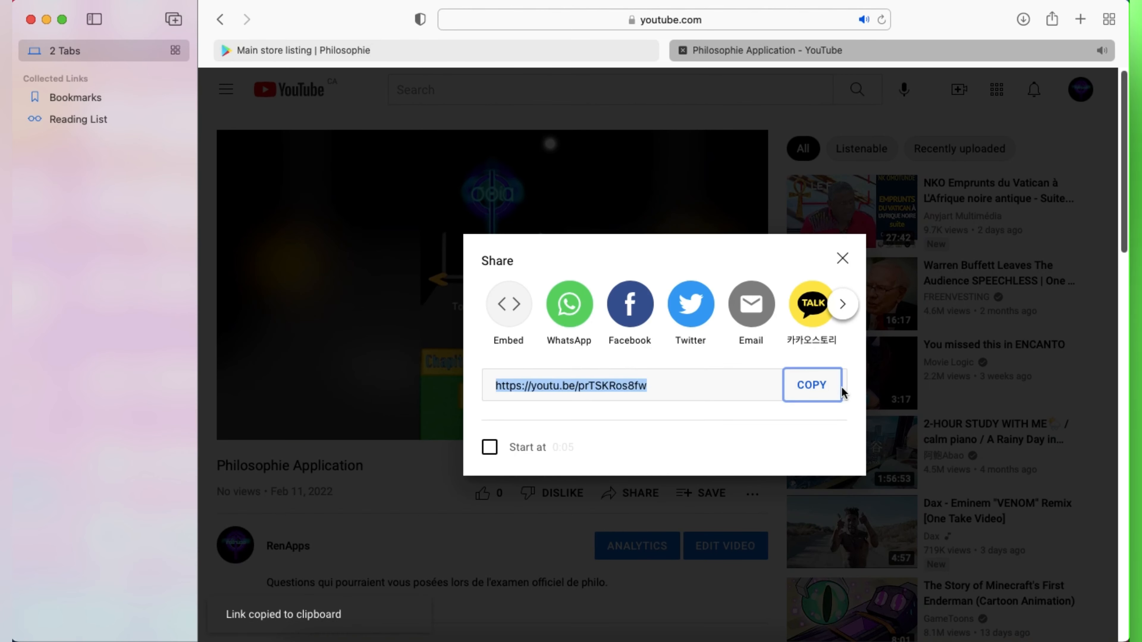
click(842, 257)
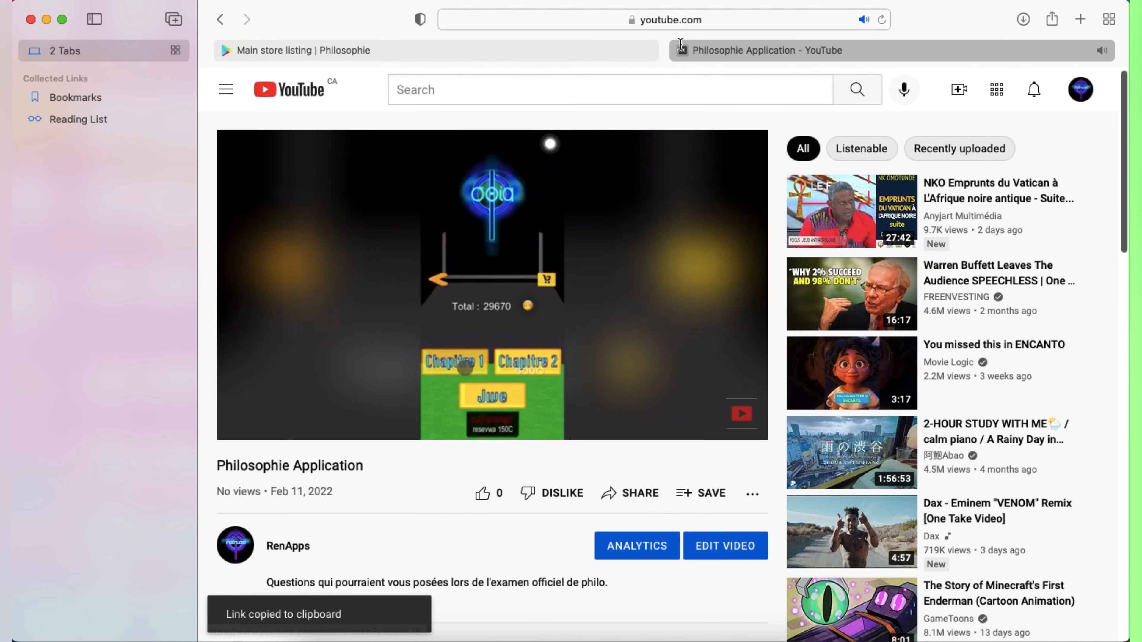
Step: Paste the YouTube video link into the store listing's Video URL field
key(super+w)
click(771, 494)
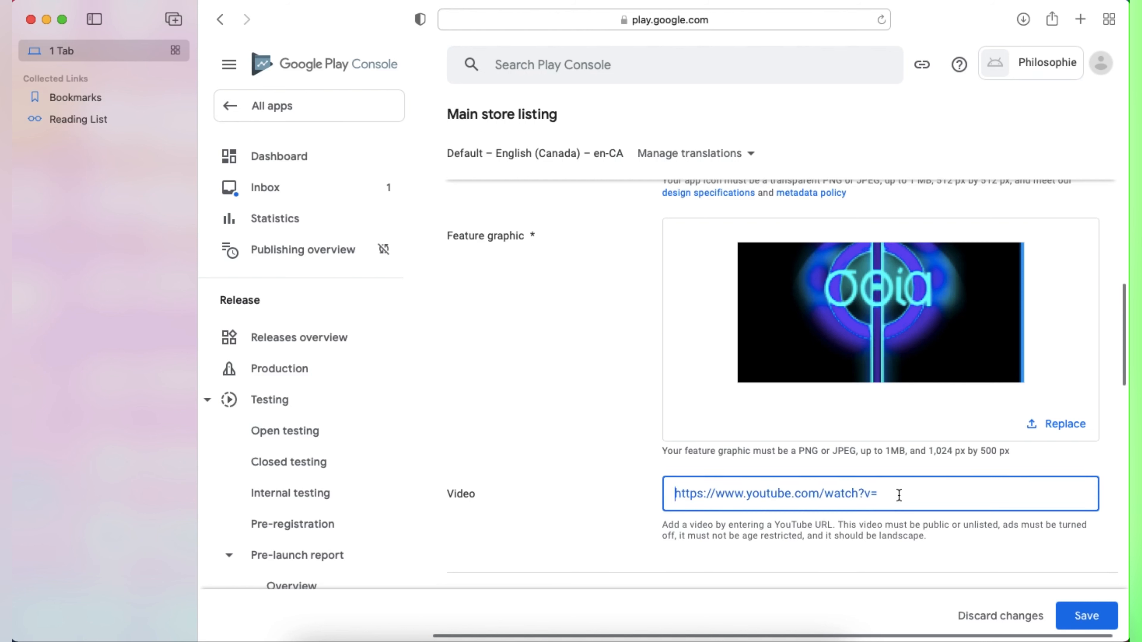
right_click(892, 493)
click(909, 514)
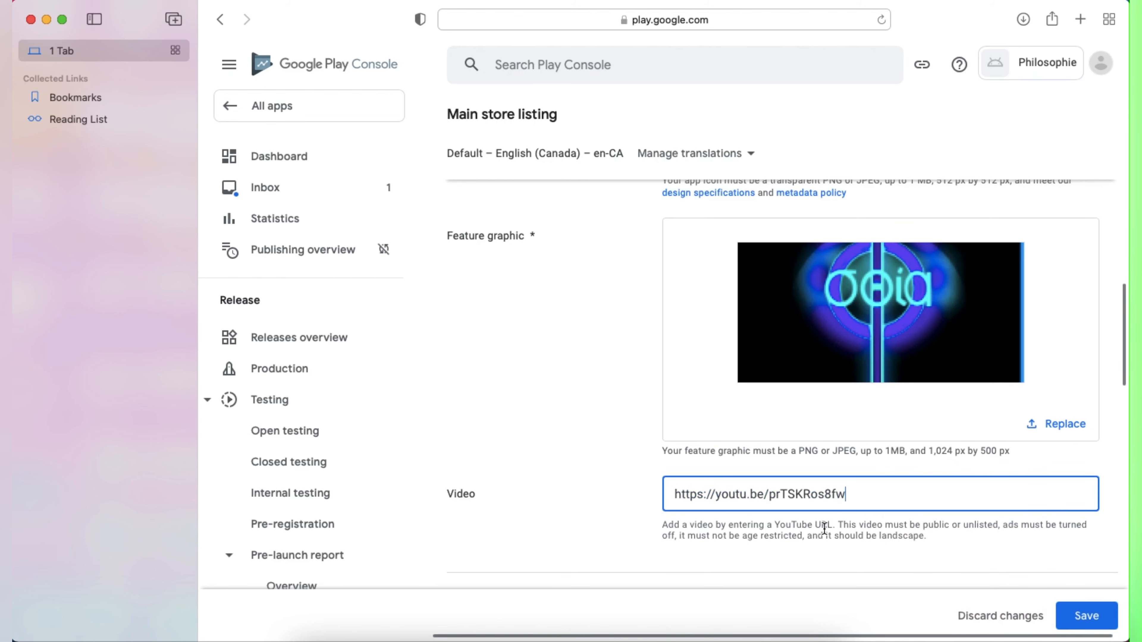
scroll(830, 520, down, 10)
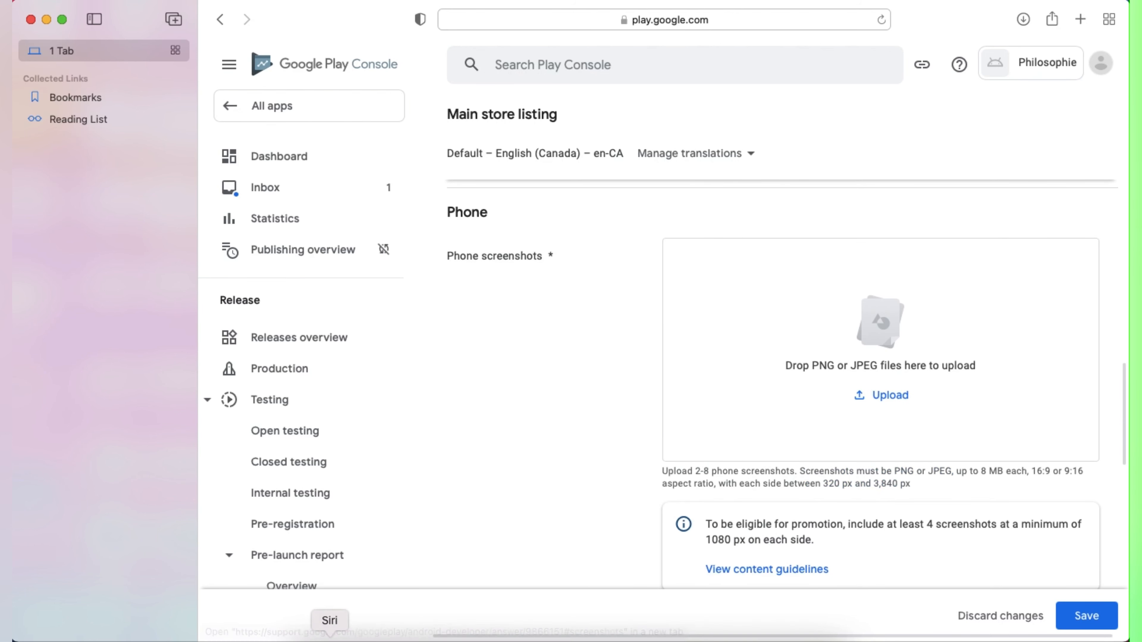
Step: Add the four HTC Nexus 9 screenshots as phone screenshots
click(305, 639)
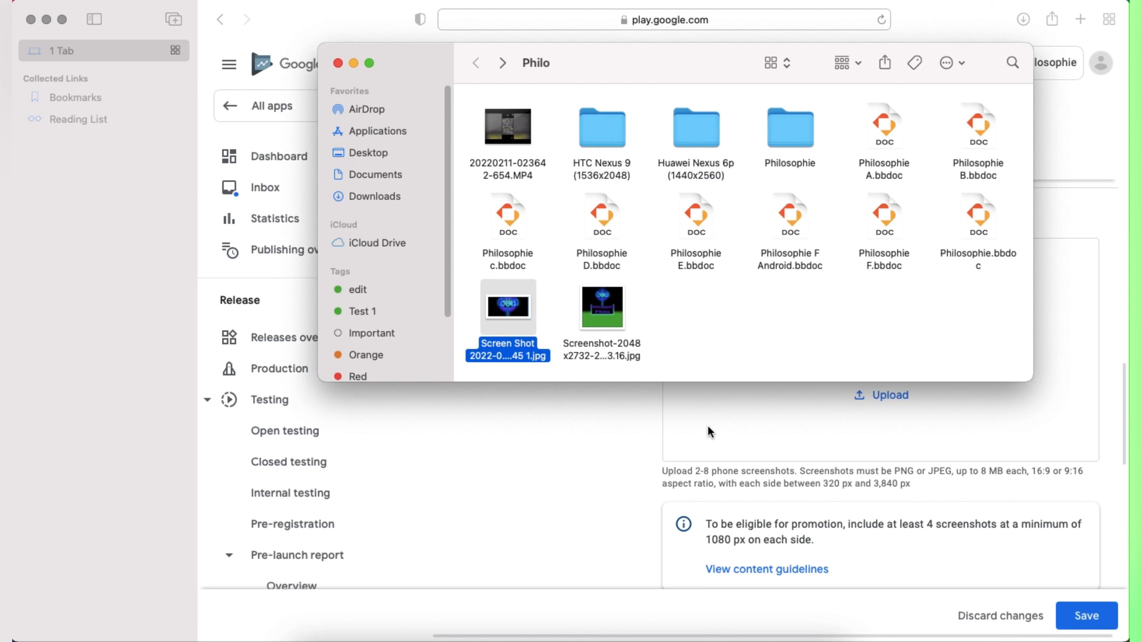
double_click(598, 142)
drag(465, 118, 503, 412)
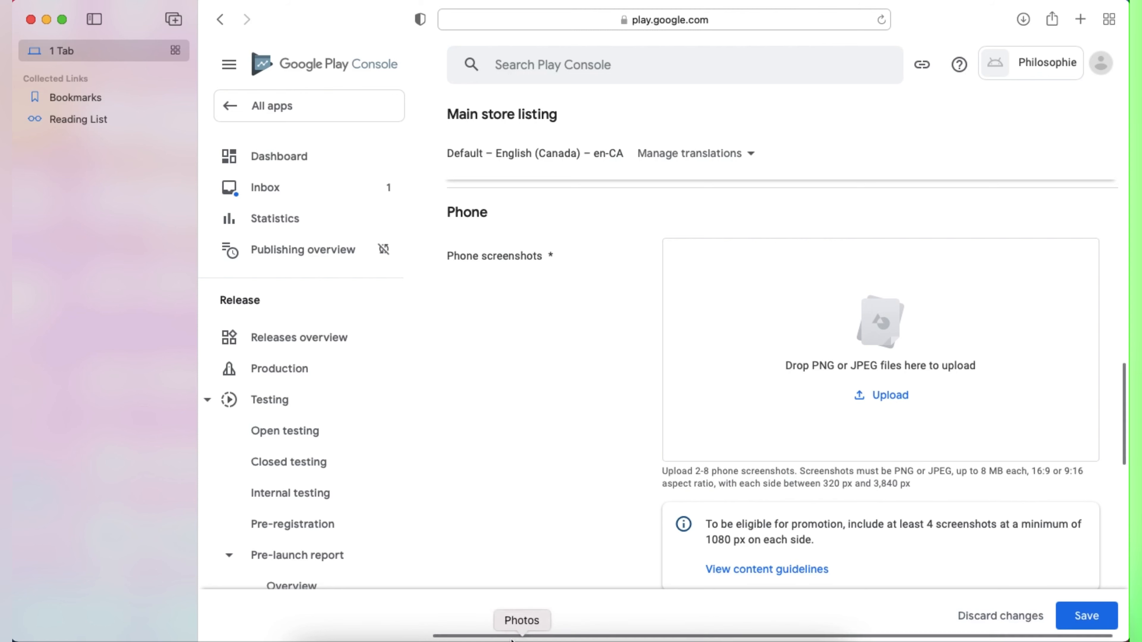
click(306, 636)
click(562, 494)
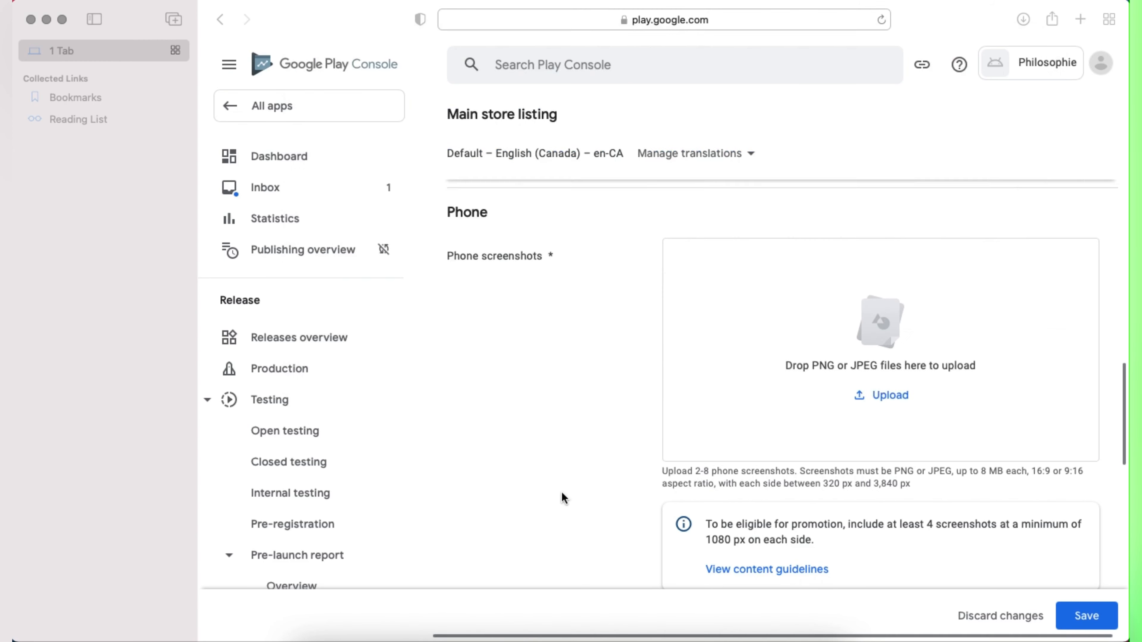
scroll(604, 466, down, 5)
scroll(759, 462, down, 4)
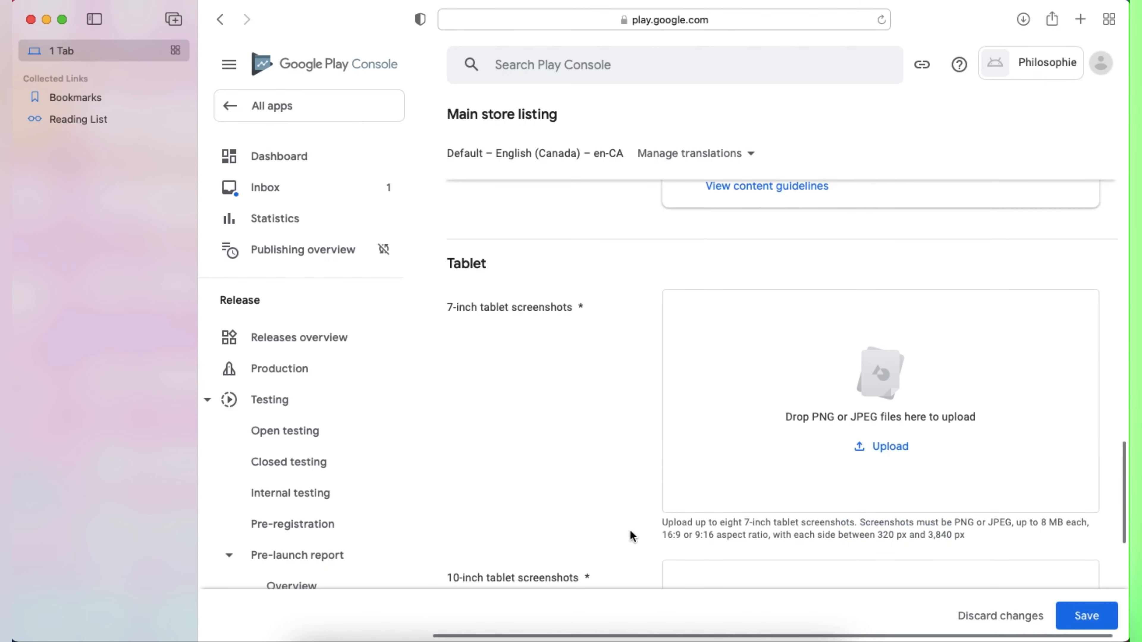
Step: Upload the same four screenshots as 7-inch and 10-inch tablet screenshots
click(306, 636)
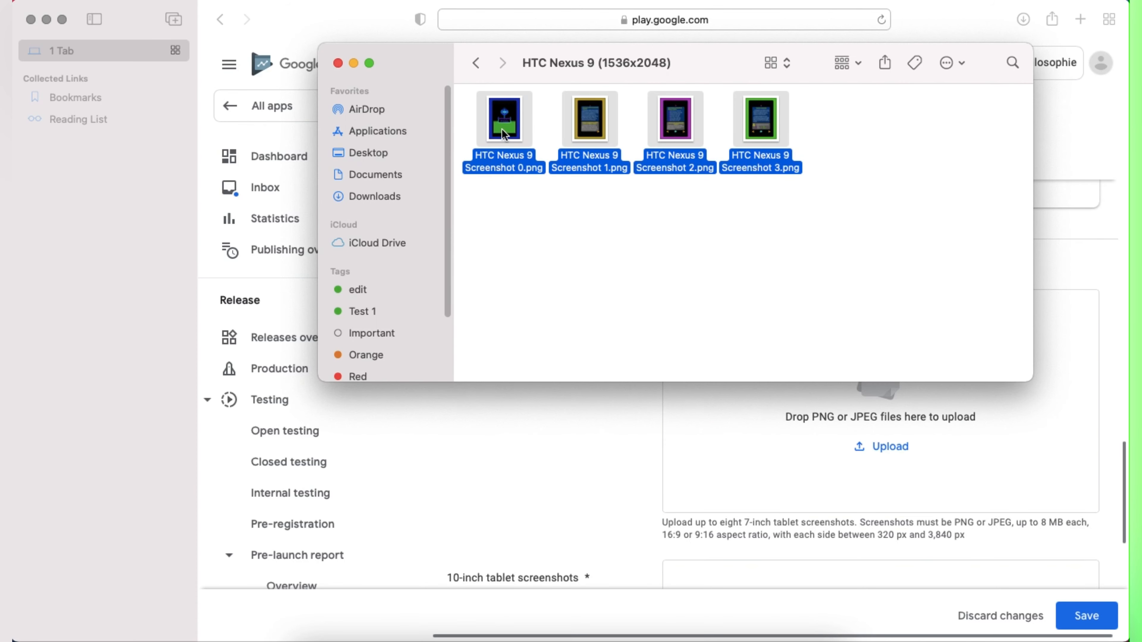
drag(504, 134, 708, 457)
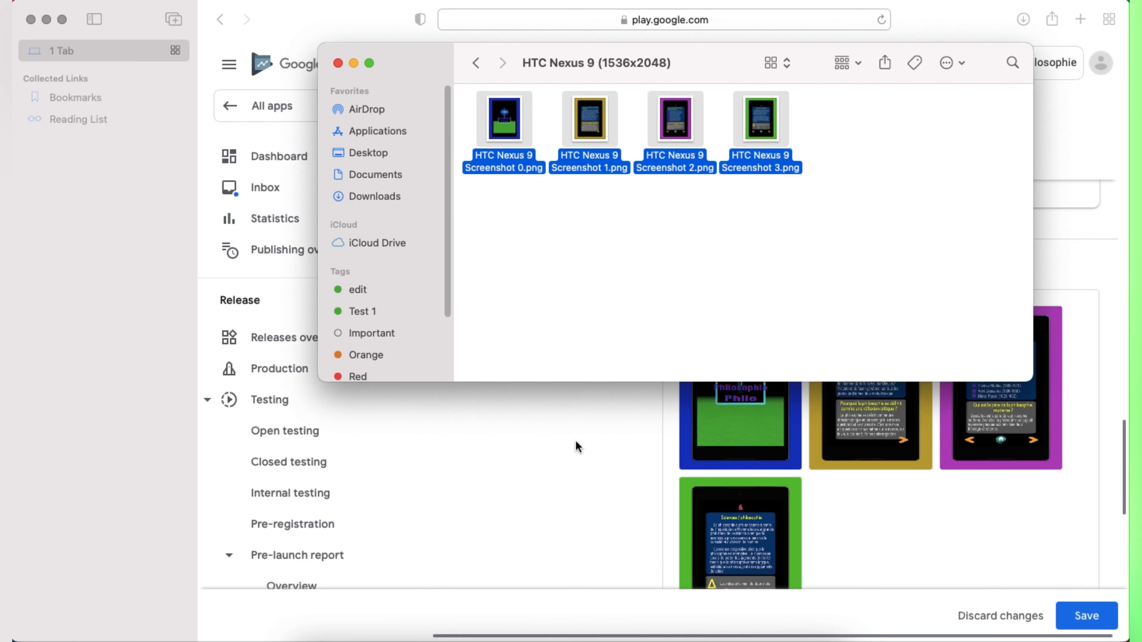
scroll(576, 445, down, 10)
drag(505, 128, 736, 417)
click(562, 436)
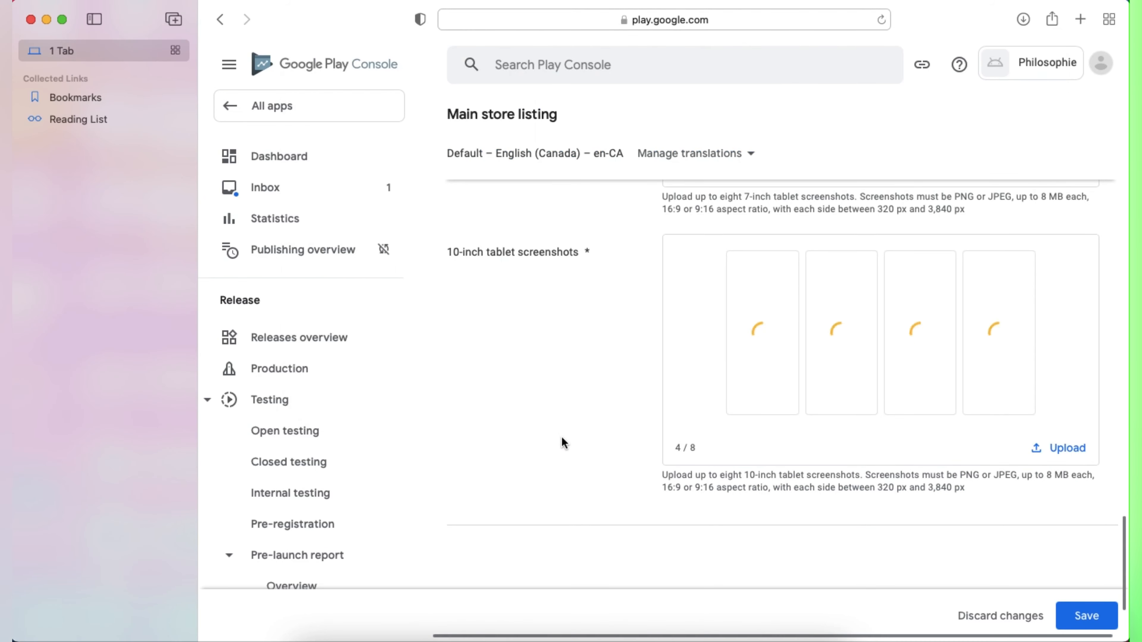
scroll(588, 363, up, 5)
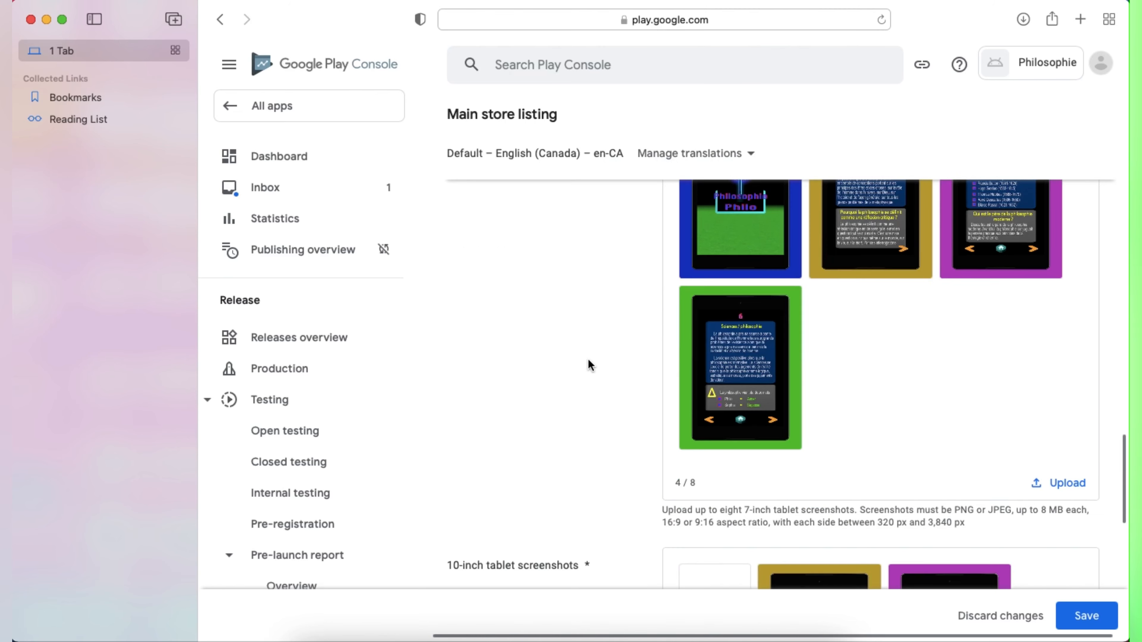
scroll(588, 365, up, 10)
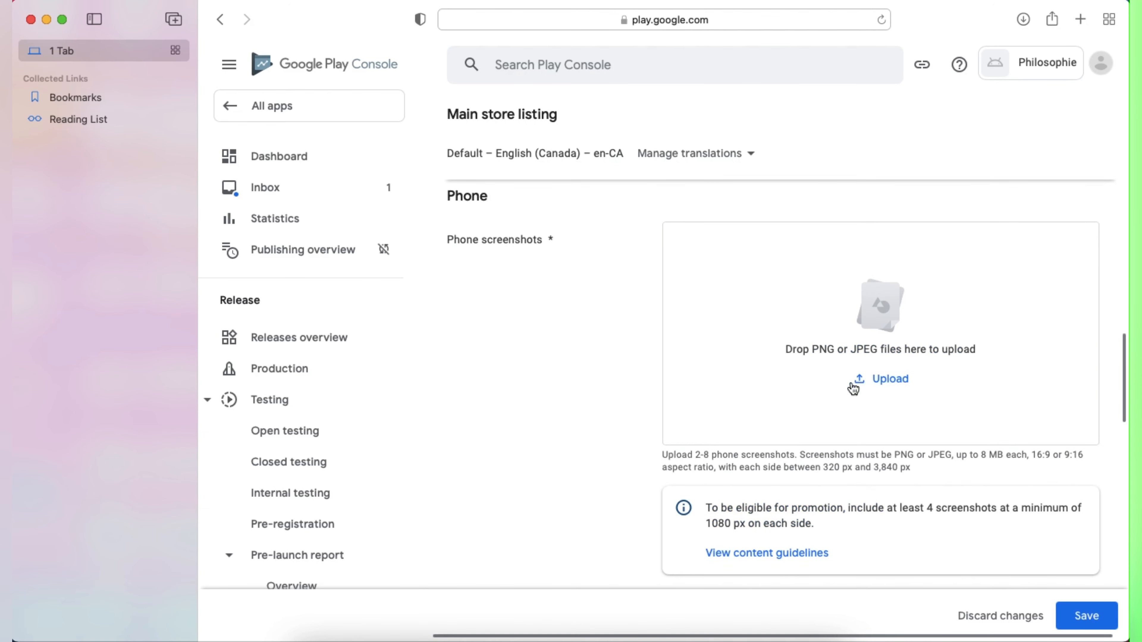
Step: Add the four Huawei Nexus 6p screenshots as phone screenshots and save the listing
click(303, 638)
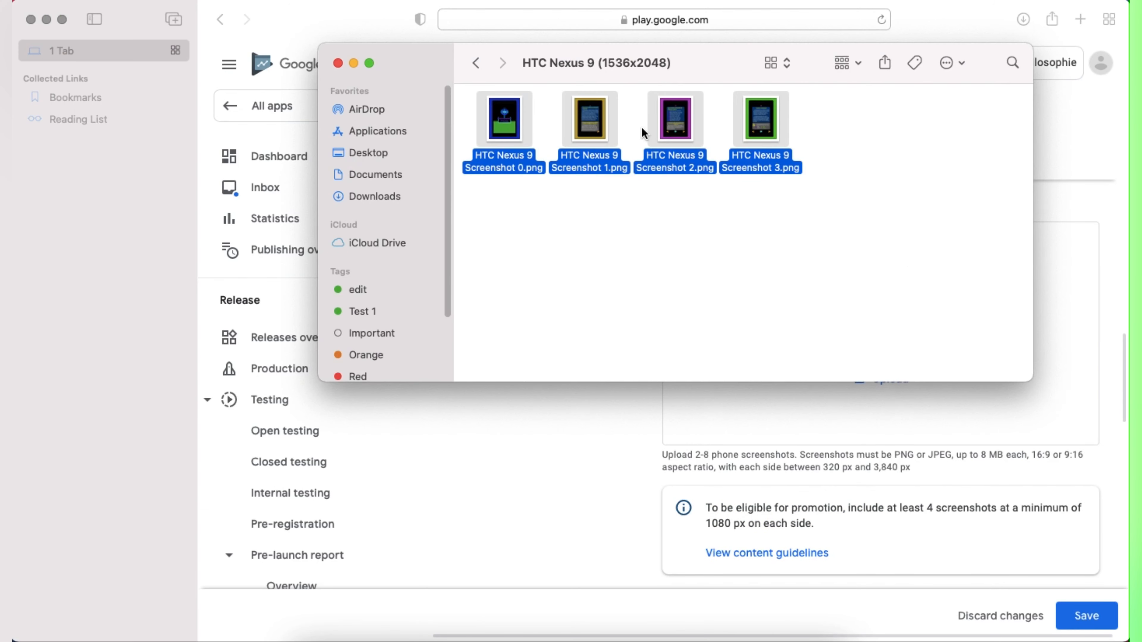
click(477, 63)
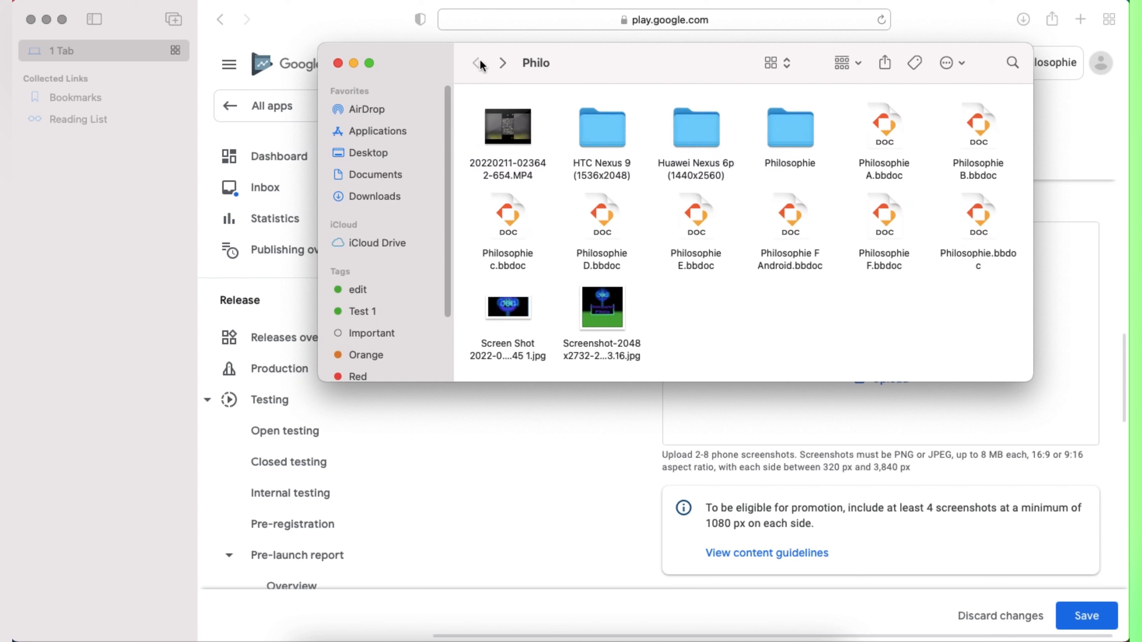
double_click(707, 144)
drag(483, 134, 751, 405)
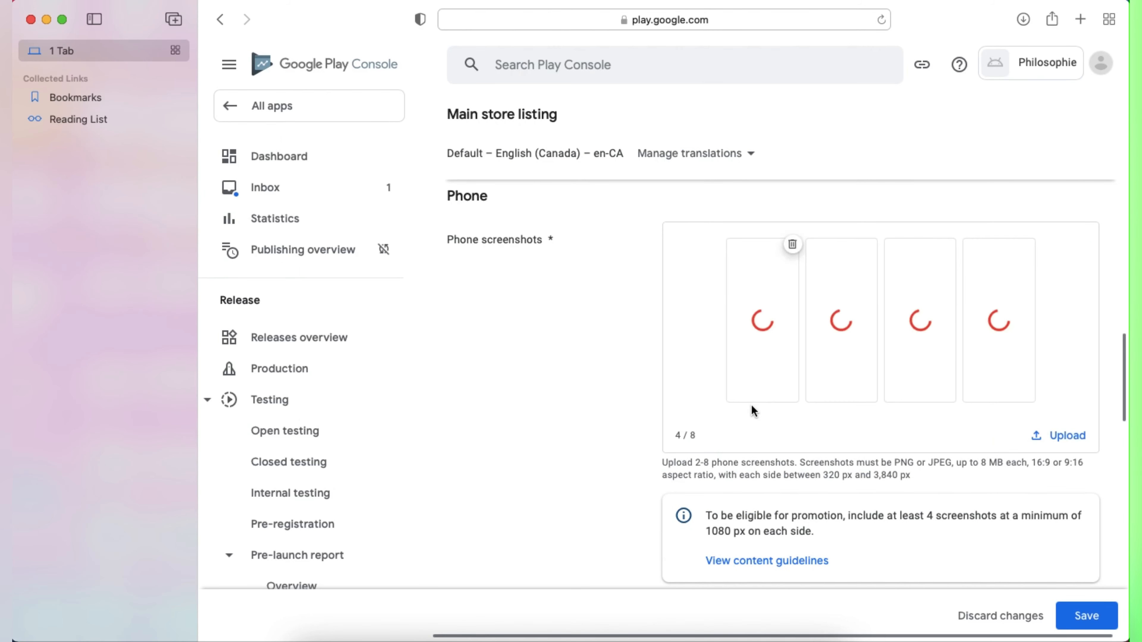
scroll(787, 486, down, 15)
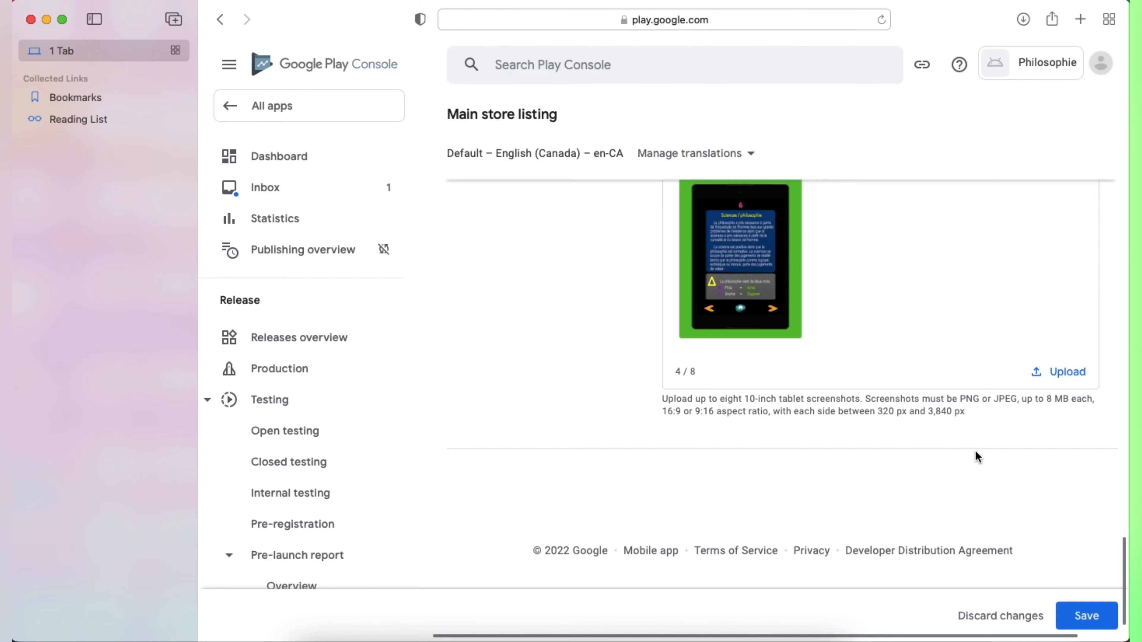
scroll(973, 452, up, 10)
scroll(953, 443, up, 12)
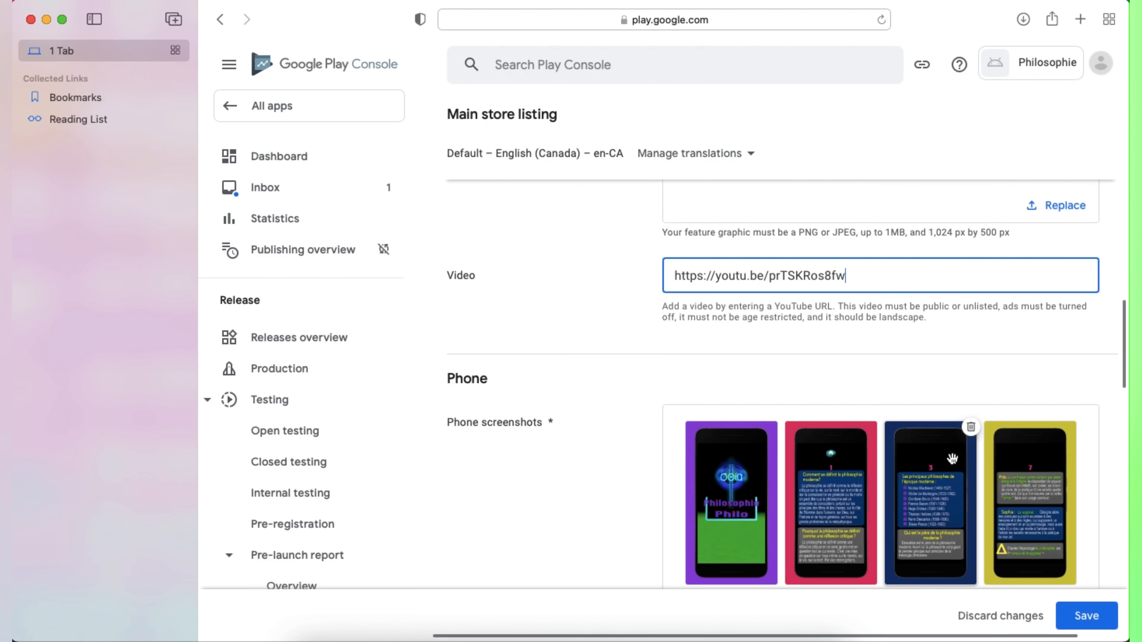
scroll(938, 454, down, 12)
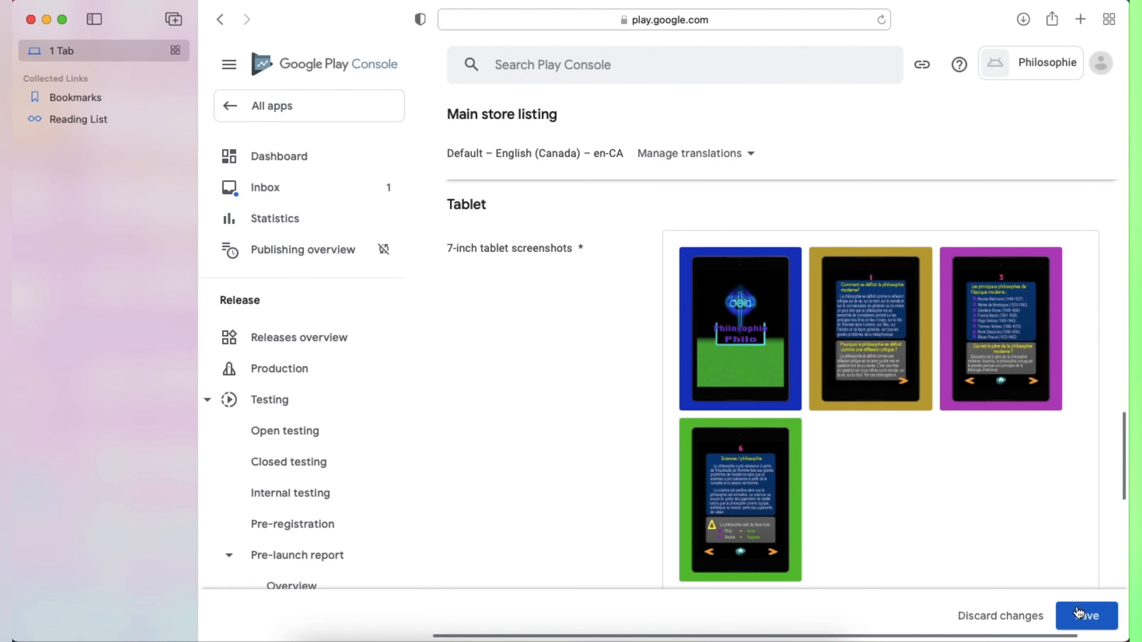
click(1079, 612)
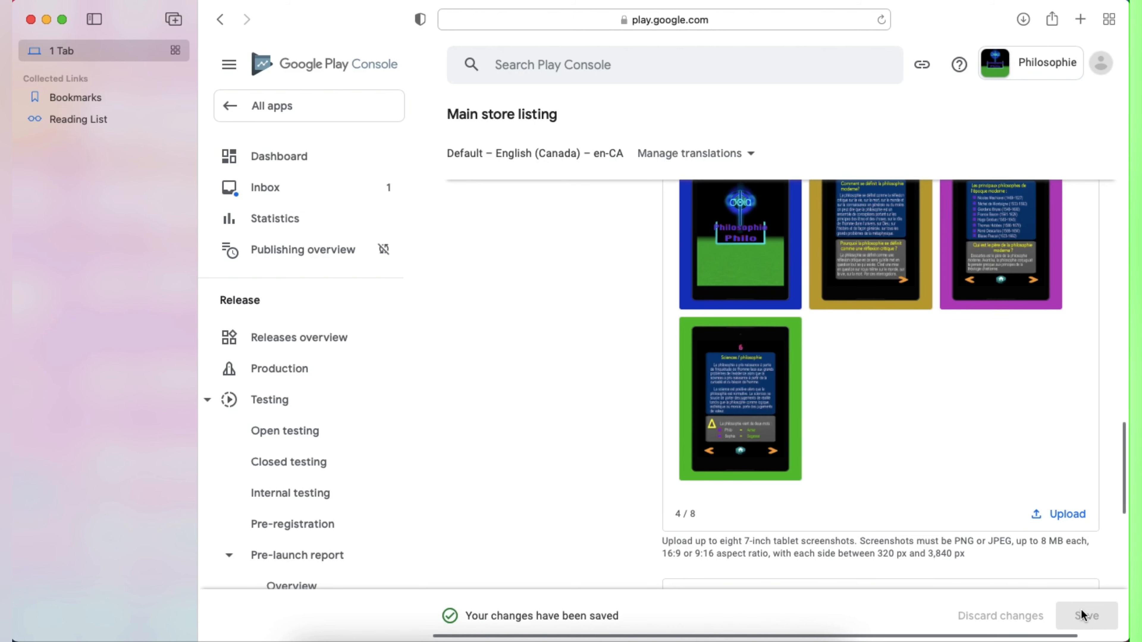
Step: Create a new release on the Internal testing track, then minimize the browser
scroll(597, 399, up, 15)
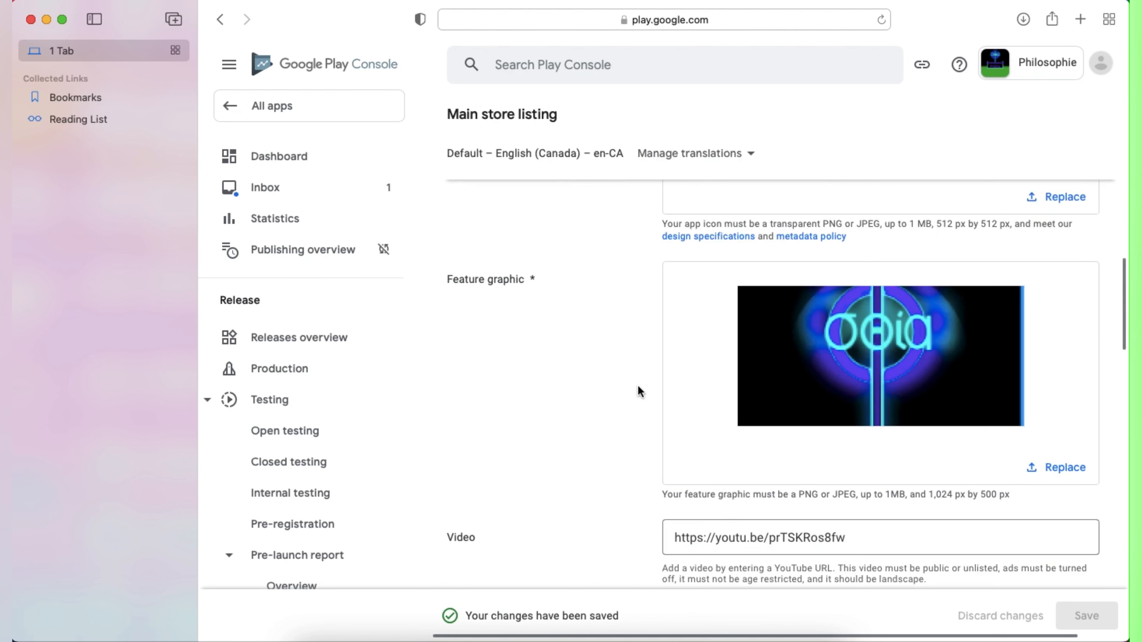
scroll(684, 390, up, 4)
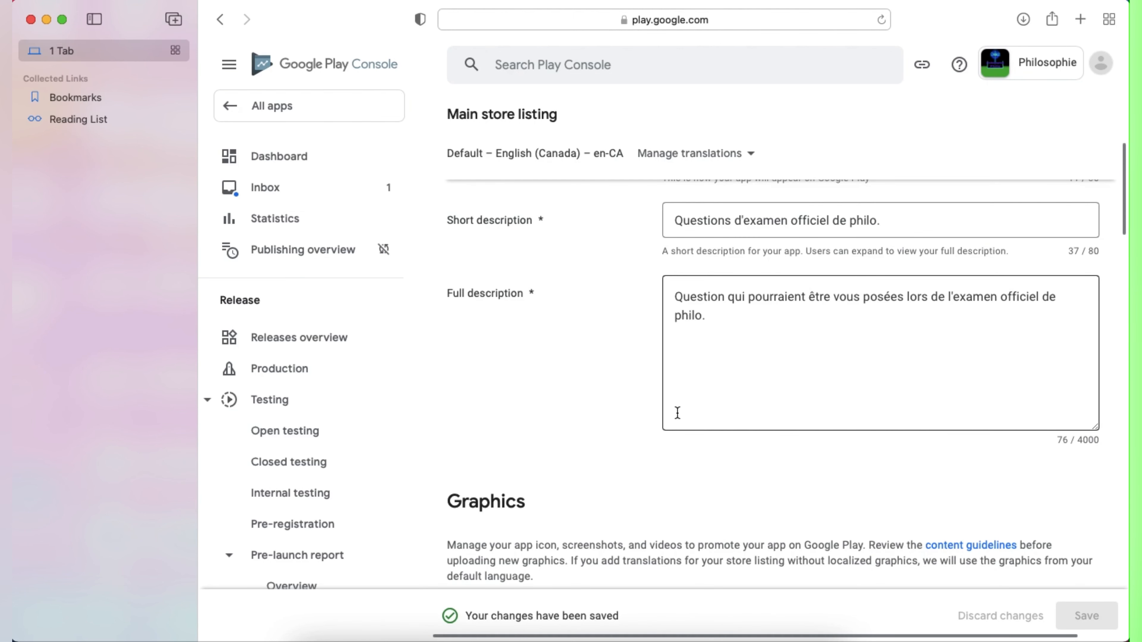
click(298, 493)
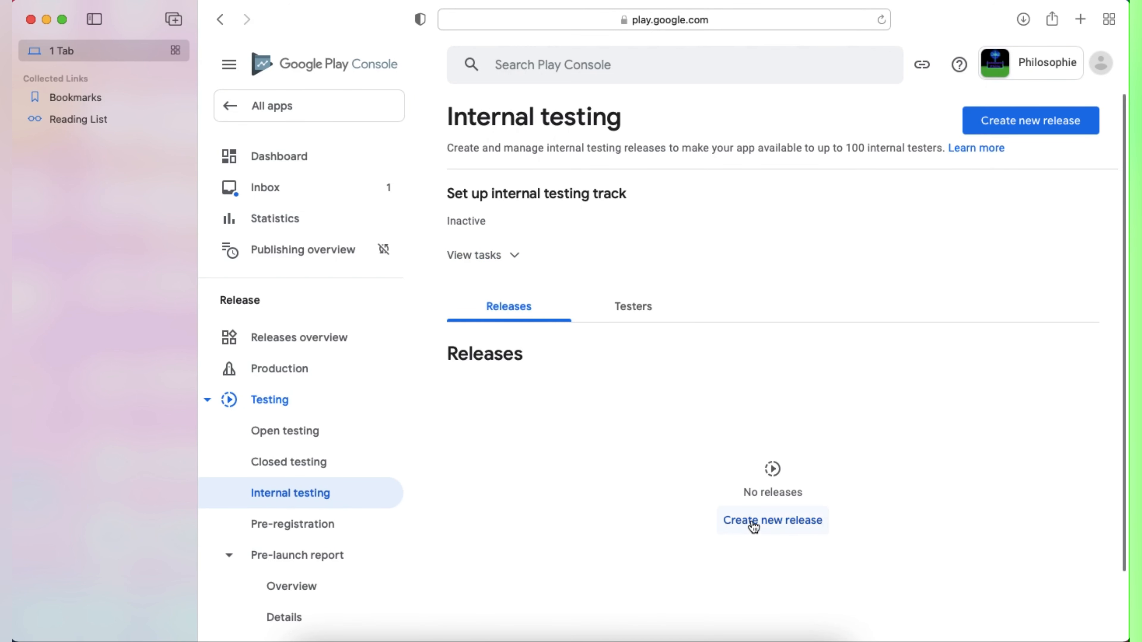
click(752, 523)
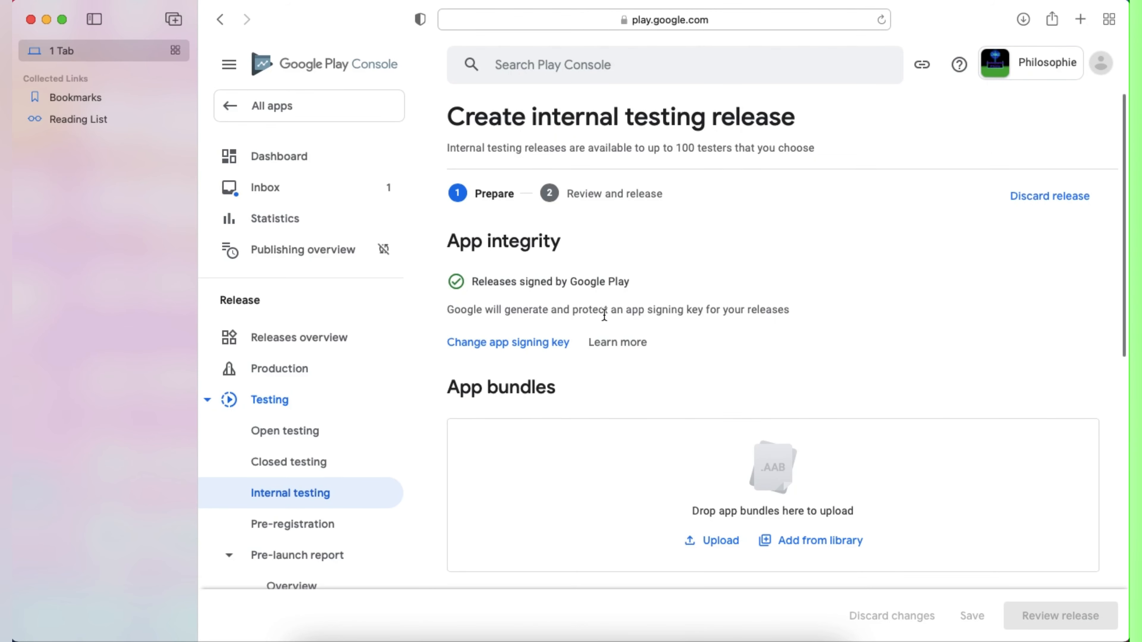
click(47, 20)
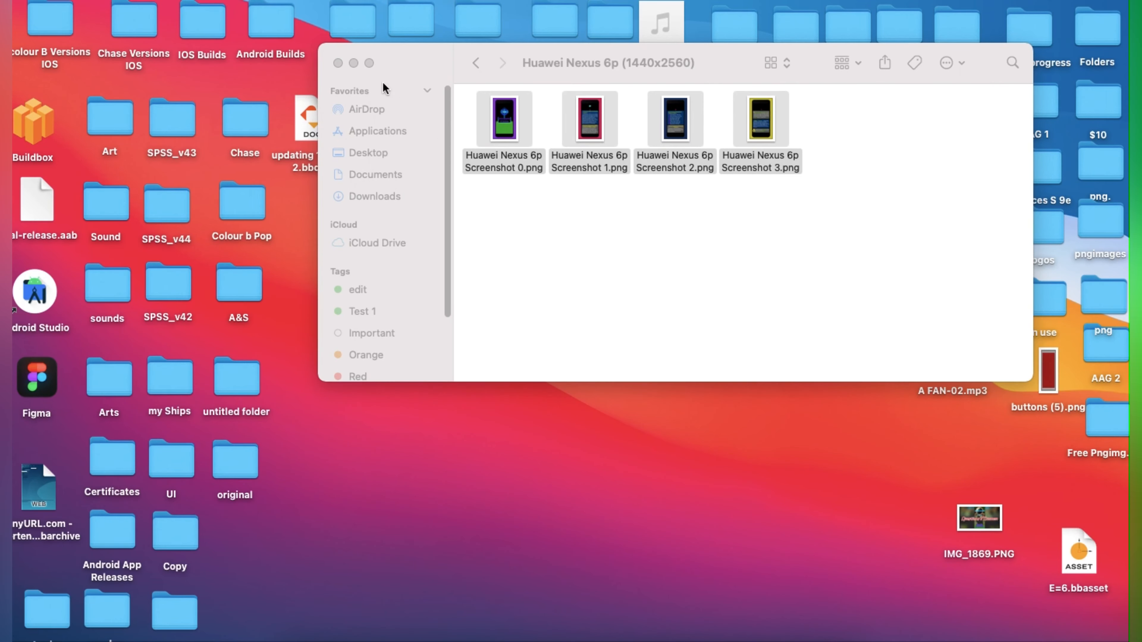
Step: Open the Philosophie F Android project from Buildbox's recent games
click(658, 632)
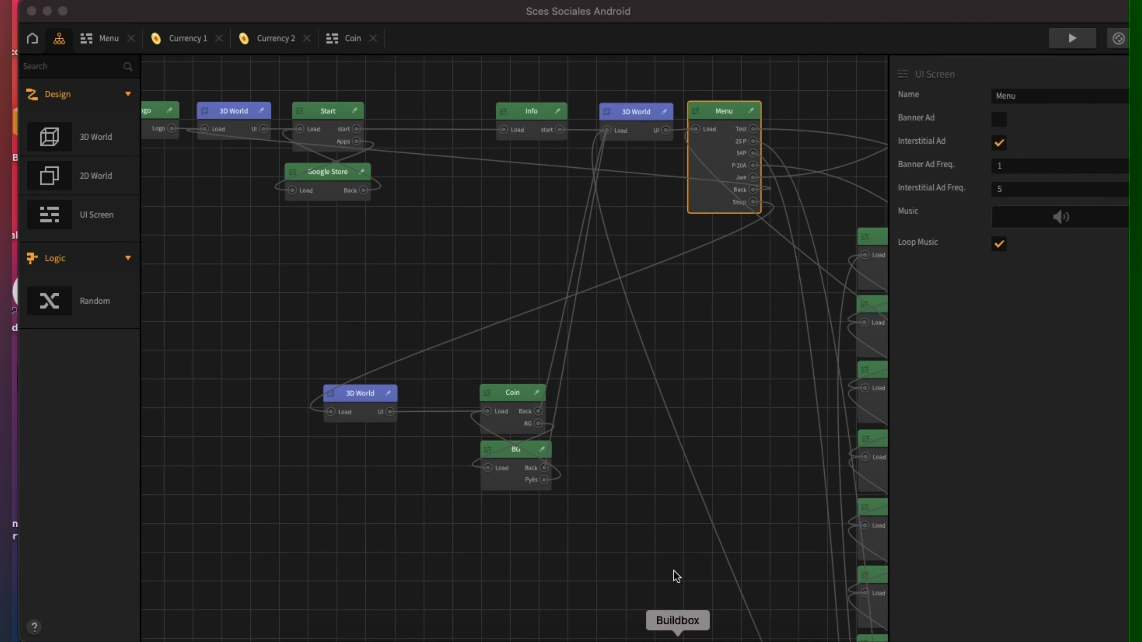
click(32, 38)
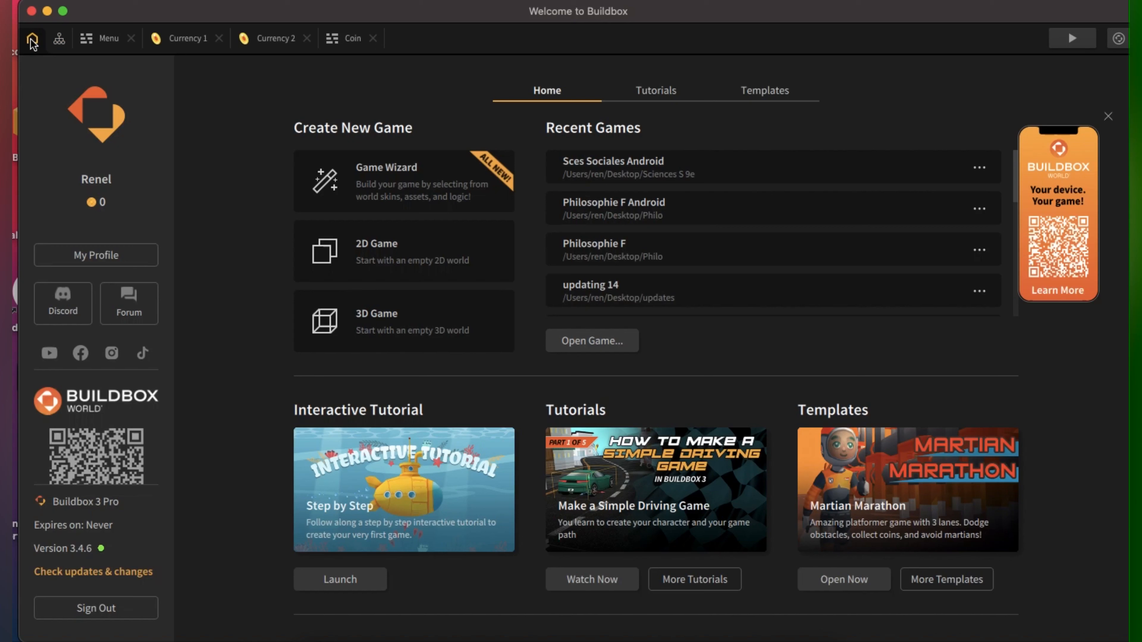
click(611, 209)
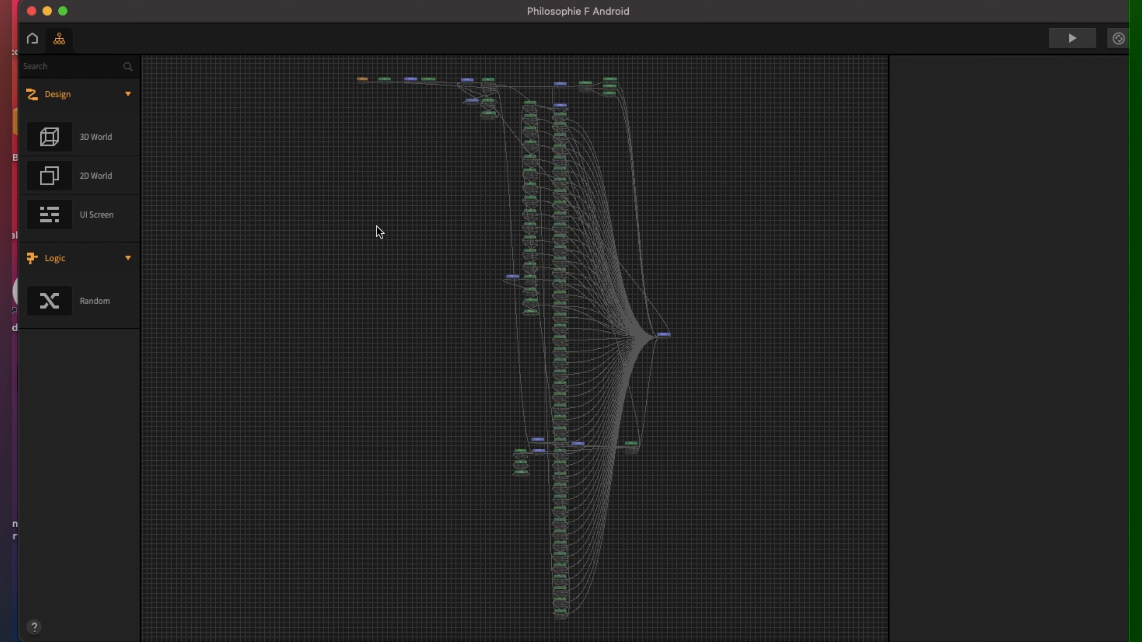
click(119, 1)
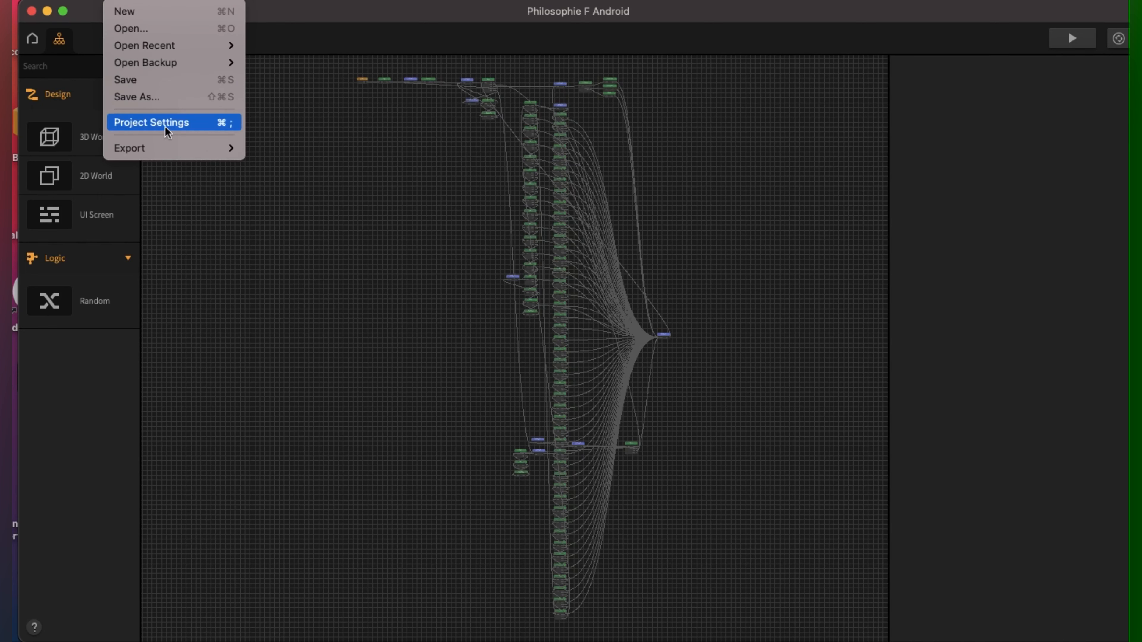
Step: Open Buildbox Project Settings and copy the licensing public key from Play Console's Monetization setup
click(169, 122)
scroll(353, 418, down, 5)
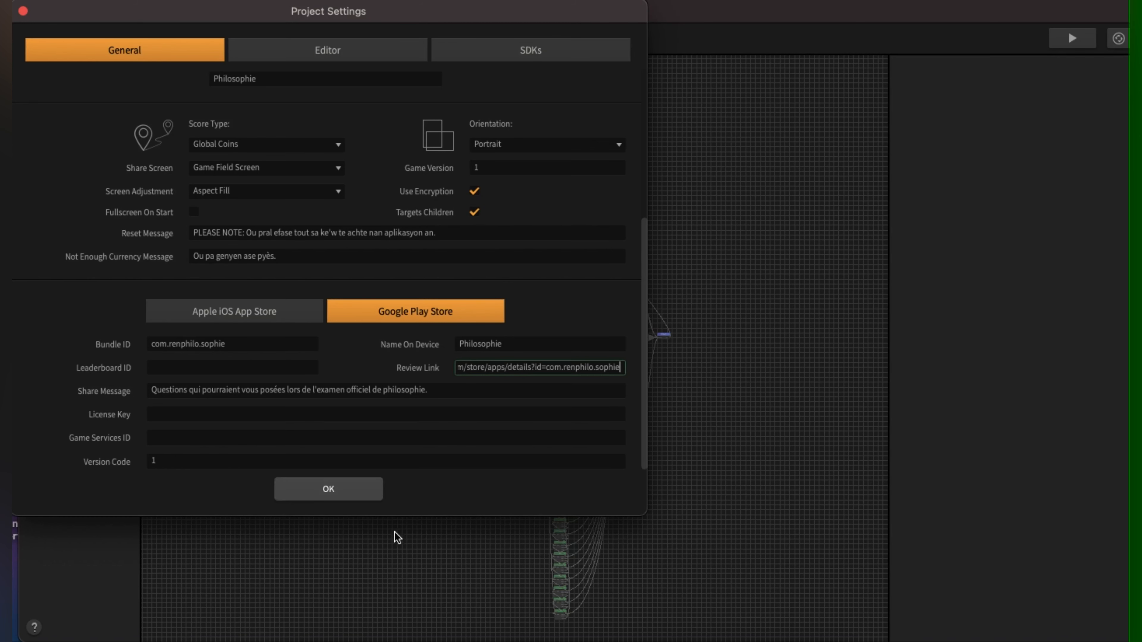
click(377, 638)
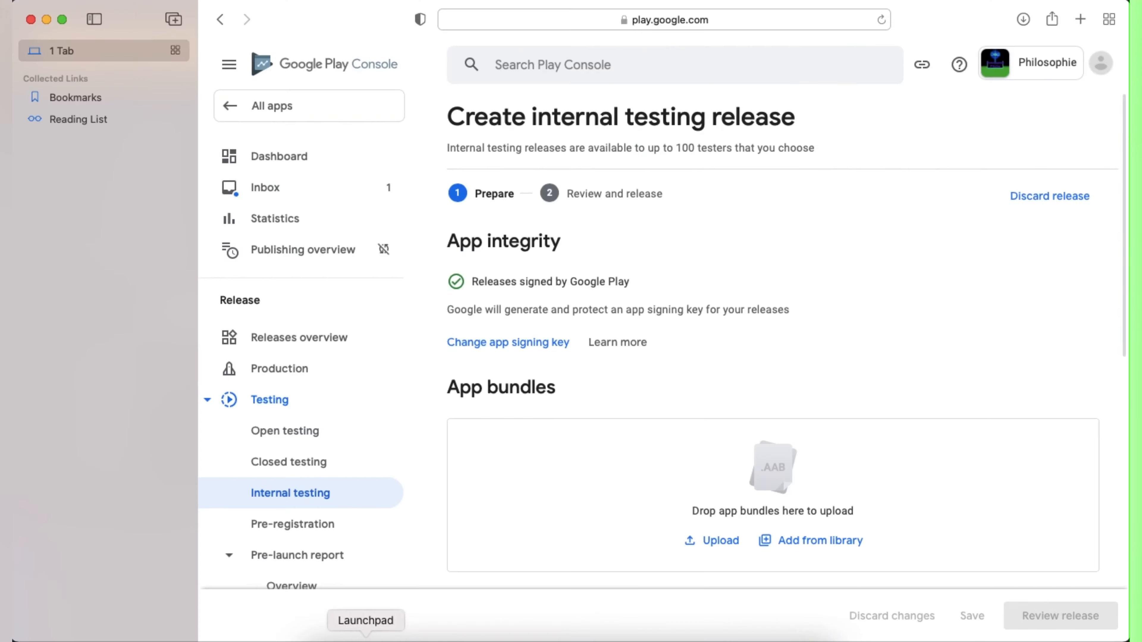
scroll(310, 501, down, 10)
scroll(310, 502, down, 10)
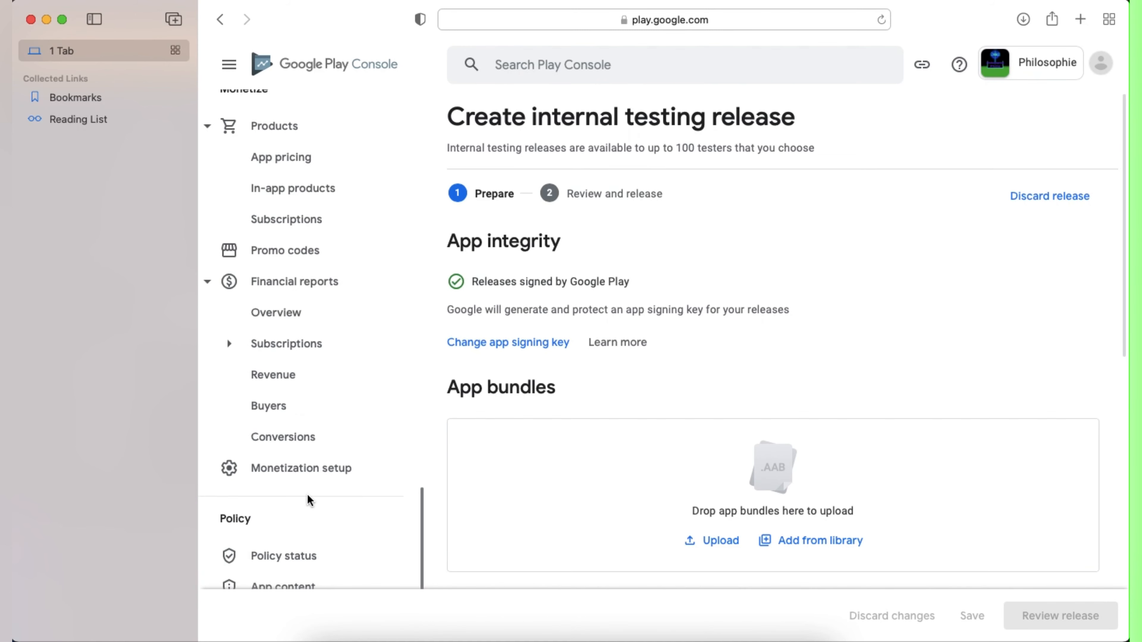
click(301, 418)
scroll(996, 377, down, 8)
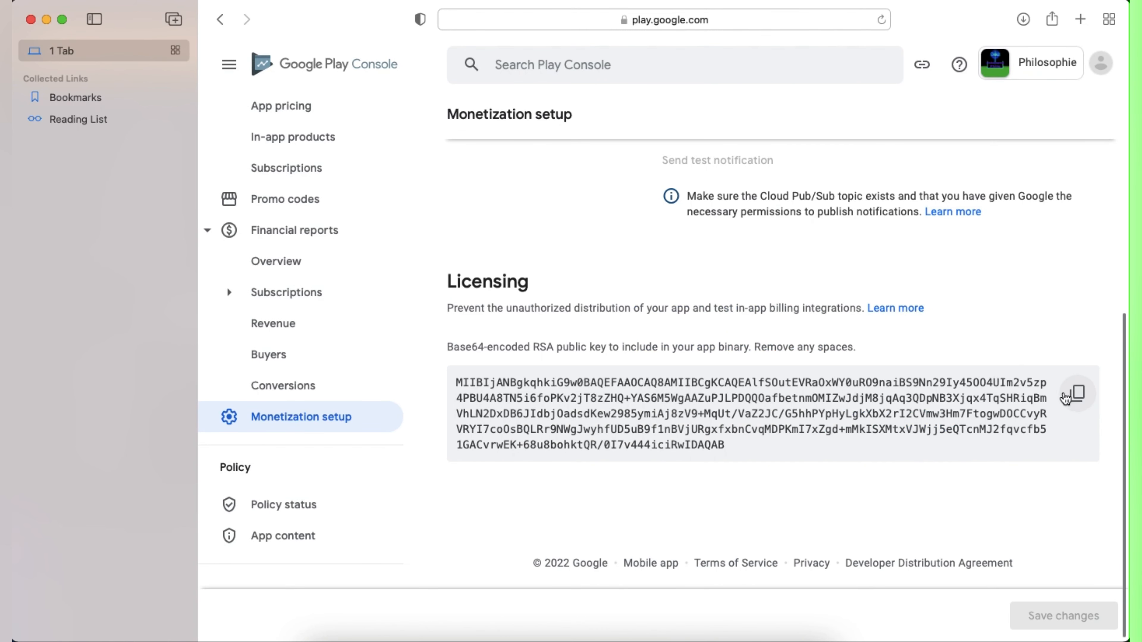
click(1077, 387)
Step: Paste the key into Buildbox's Google Play License Key field and view the SDKs settings
click(691, 639)
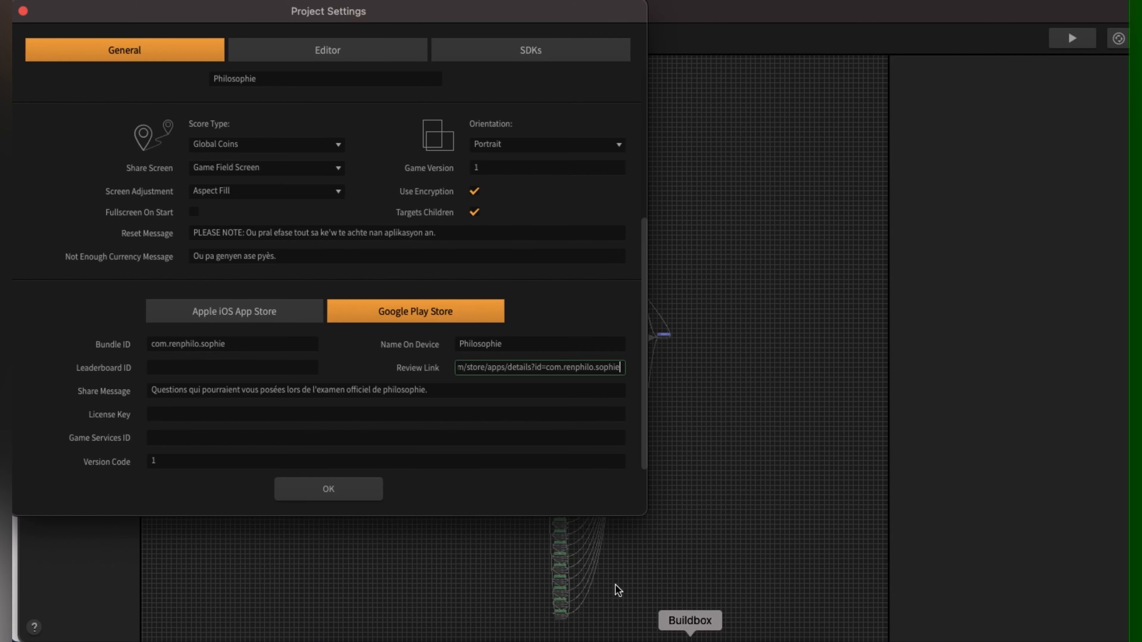
click(173, 418)
right_click(173, 418)
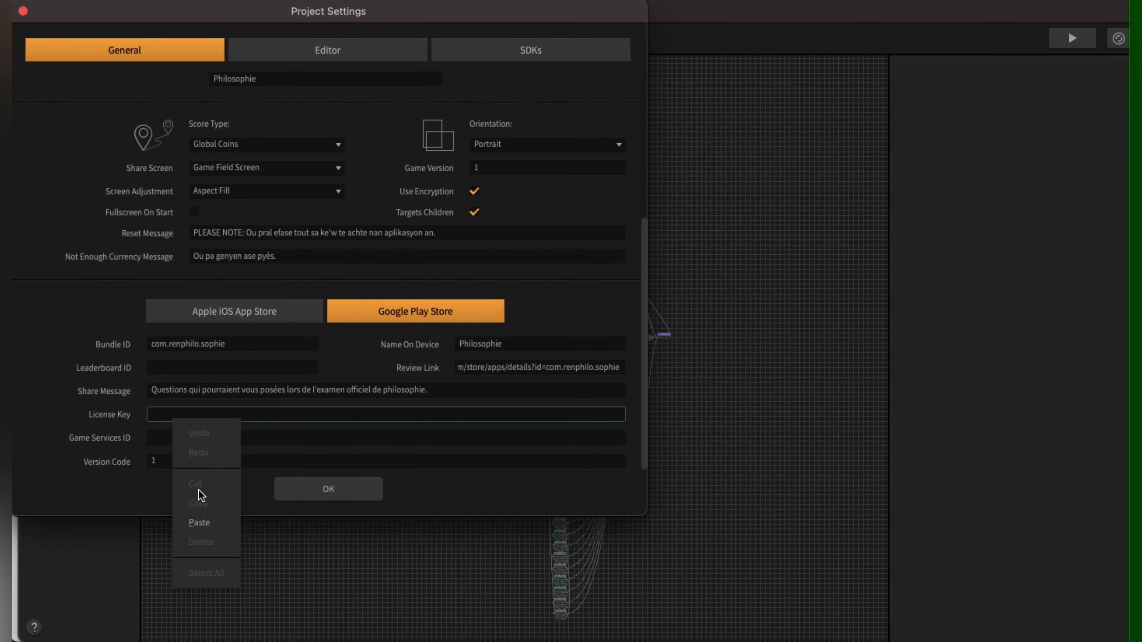
click(201, 522)
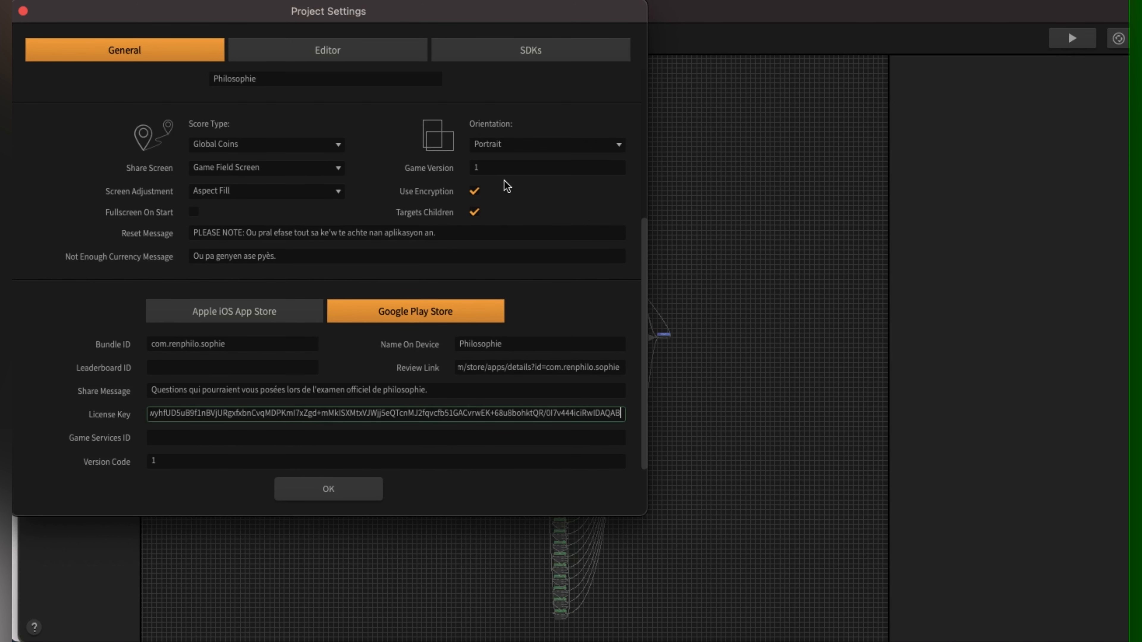
scroll(499, 171, up, 5)
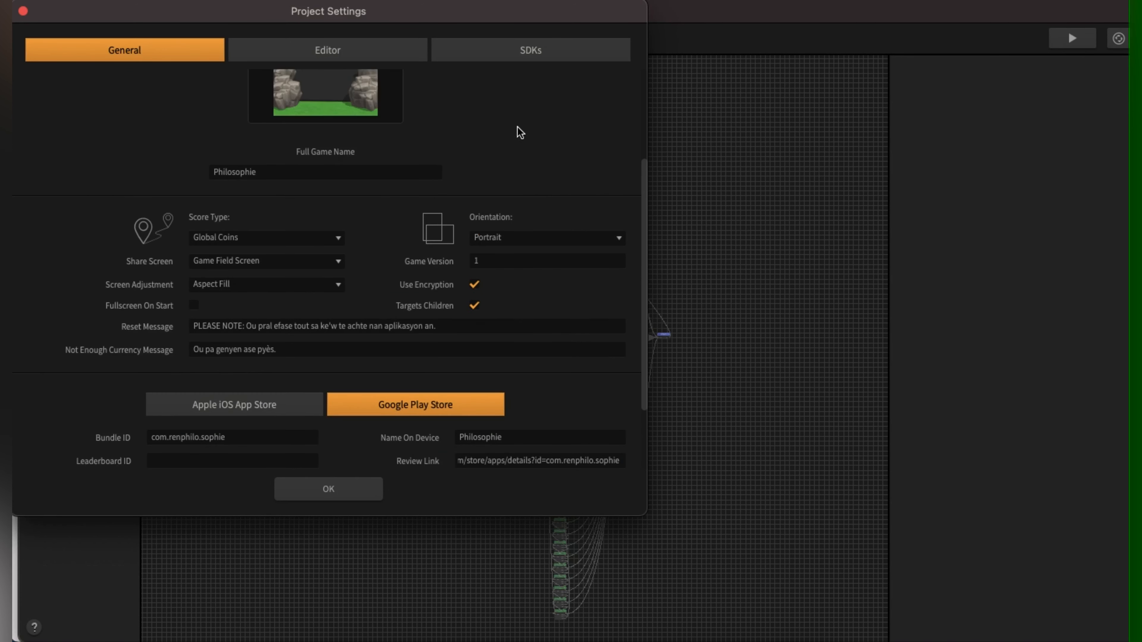
click(510, 56)
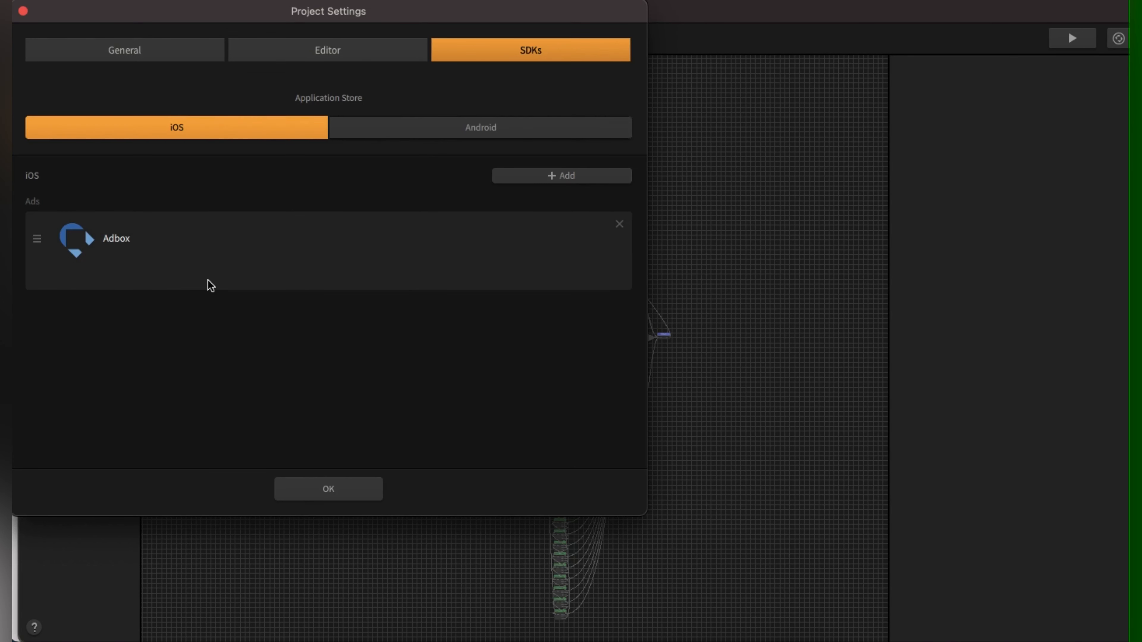
Step: Close the project settings and open the Menu screen from the node graph
click(352, 493)
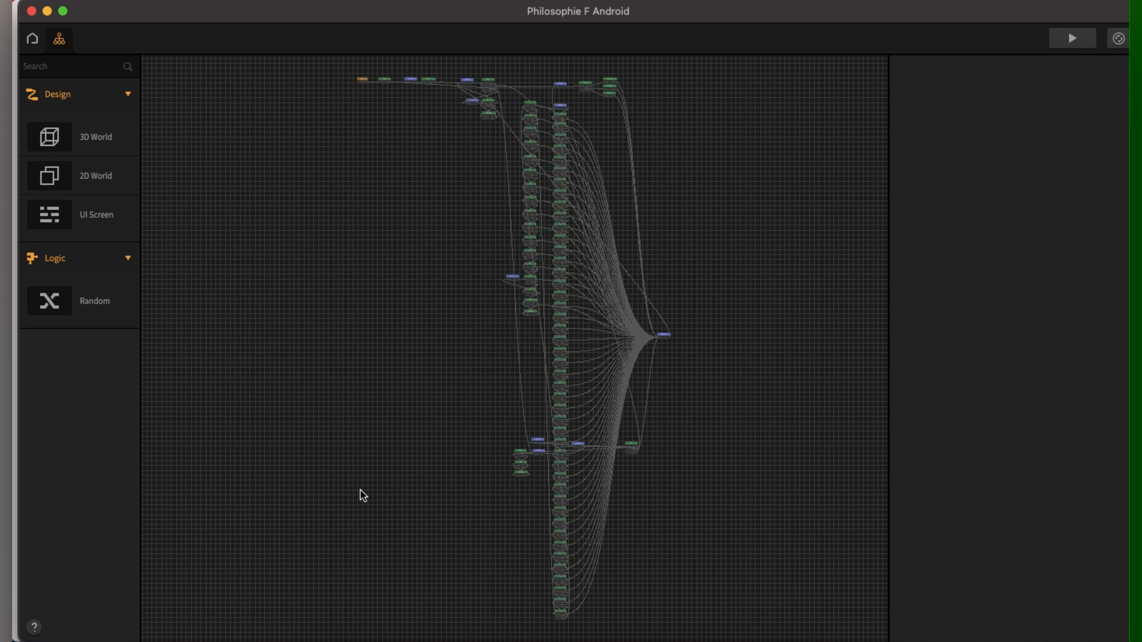
scroll(401, 175, up, 3)
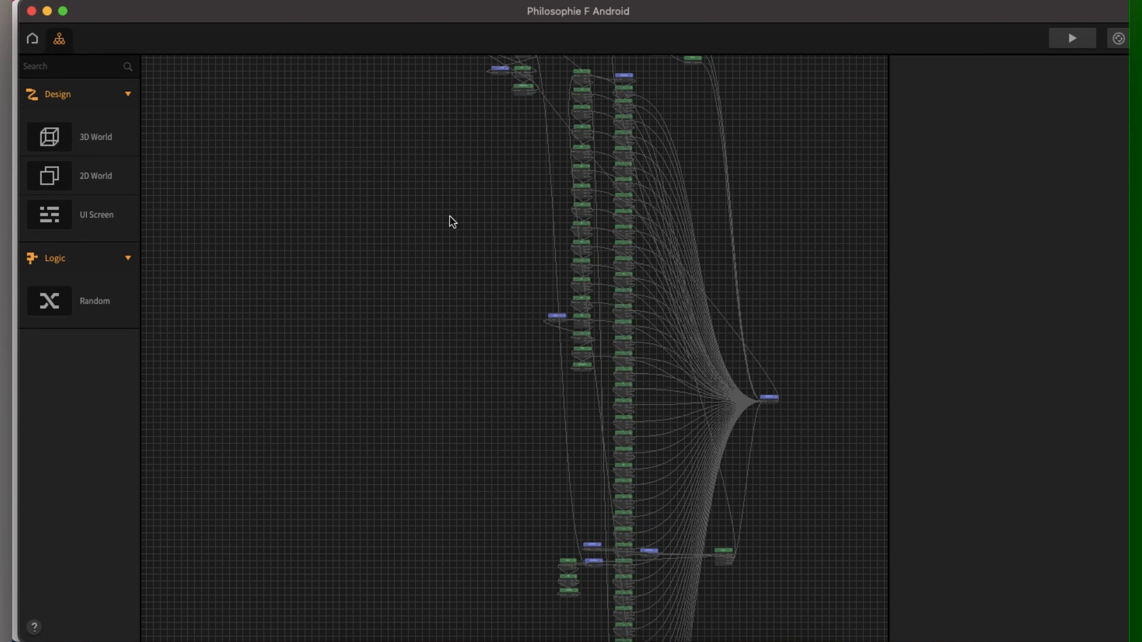
drag(450, 215, 361, 375)
scroll(468, 261, up, 8)
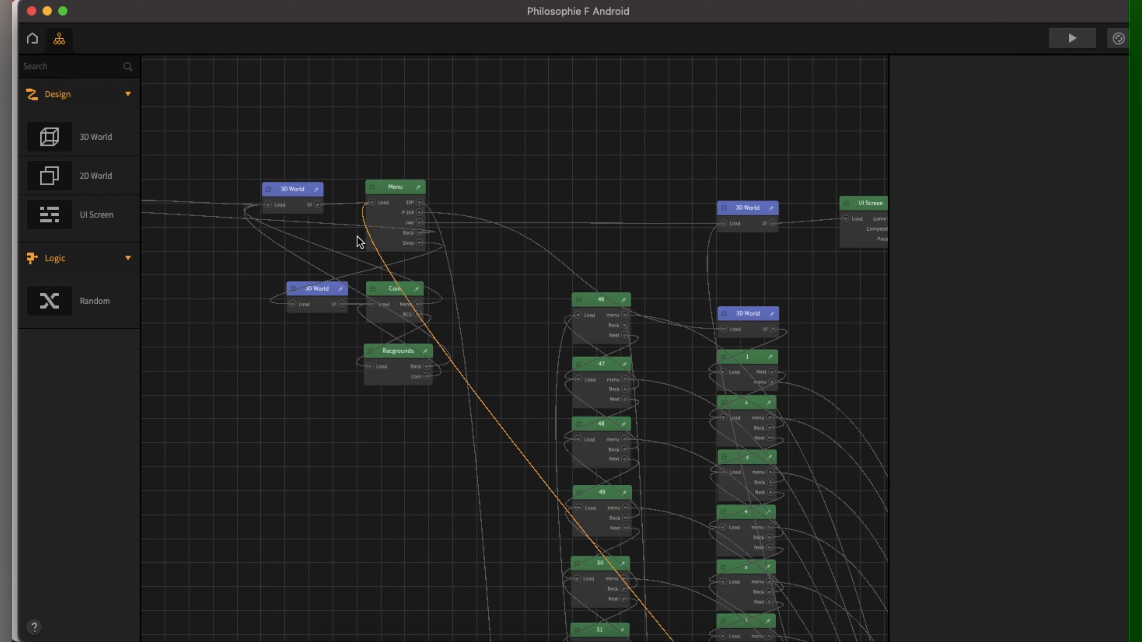
double_click(382, 246)
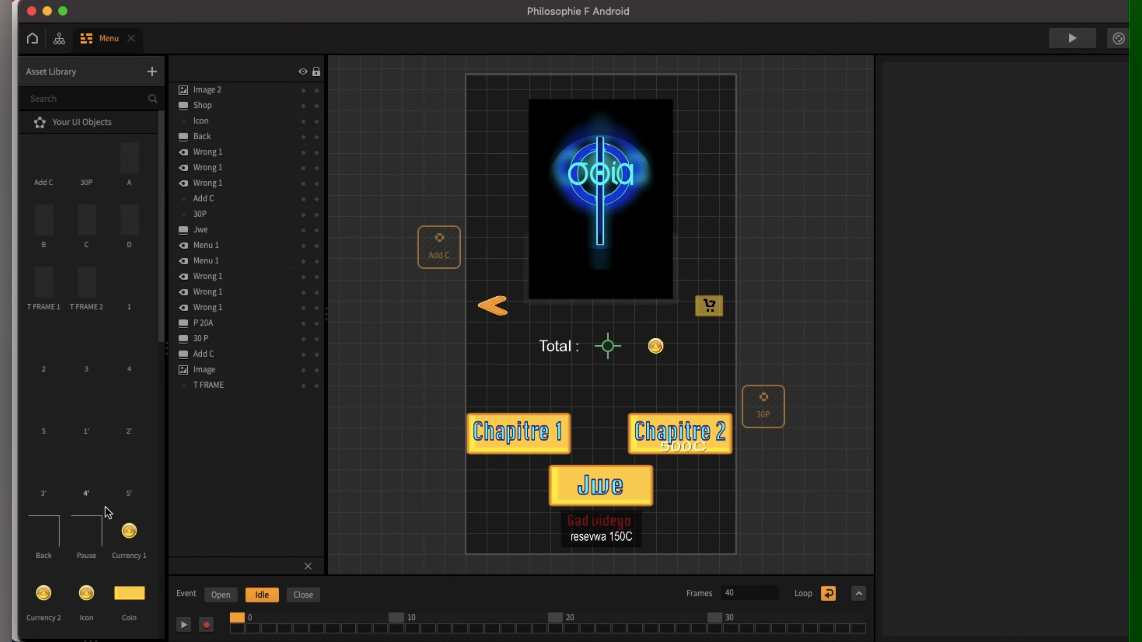
scroll(107, 513, down, 8)
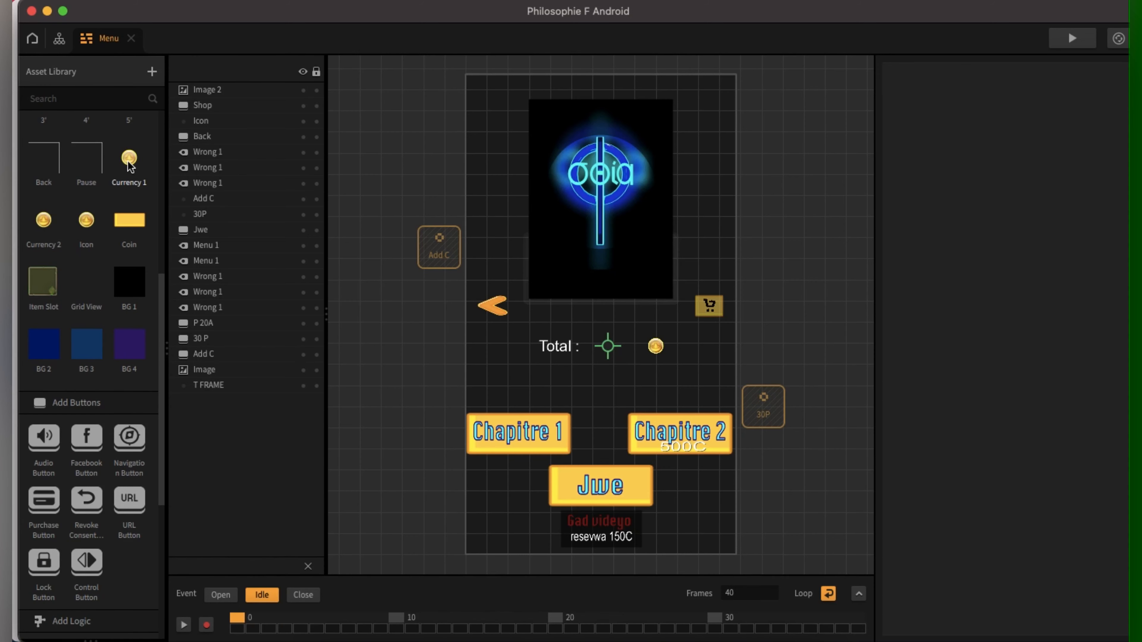
Step: Check the Purchase node identifiers of Currency 1 (12345) and Currency 2 (123456)
double_click(129, 162)
click(540, 332)
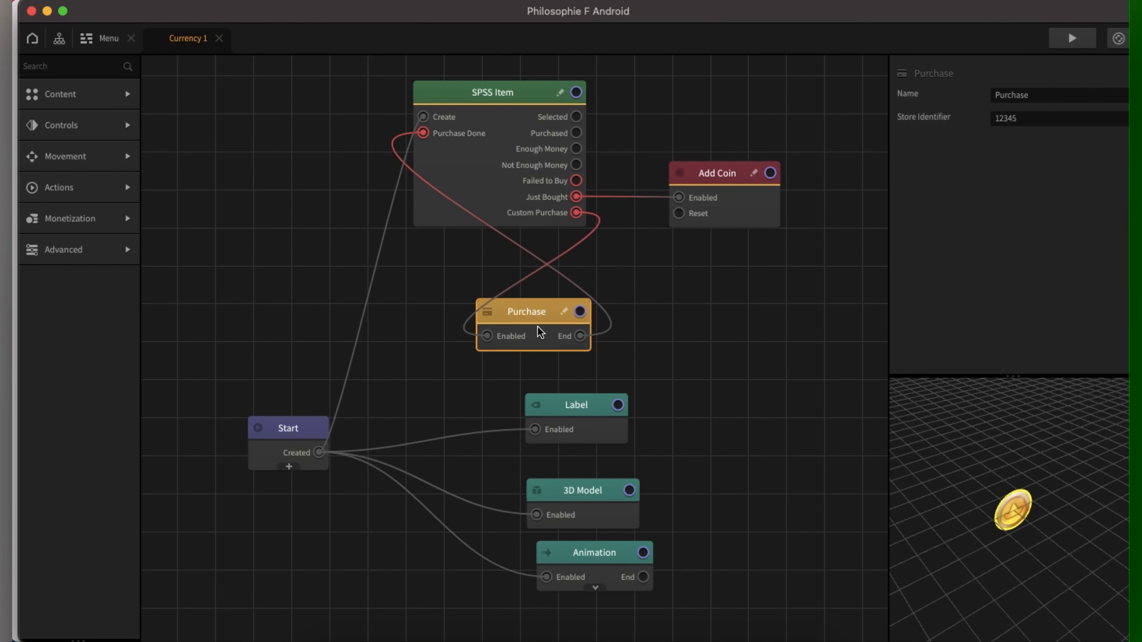
click(107, 40)
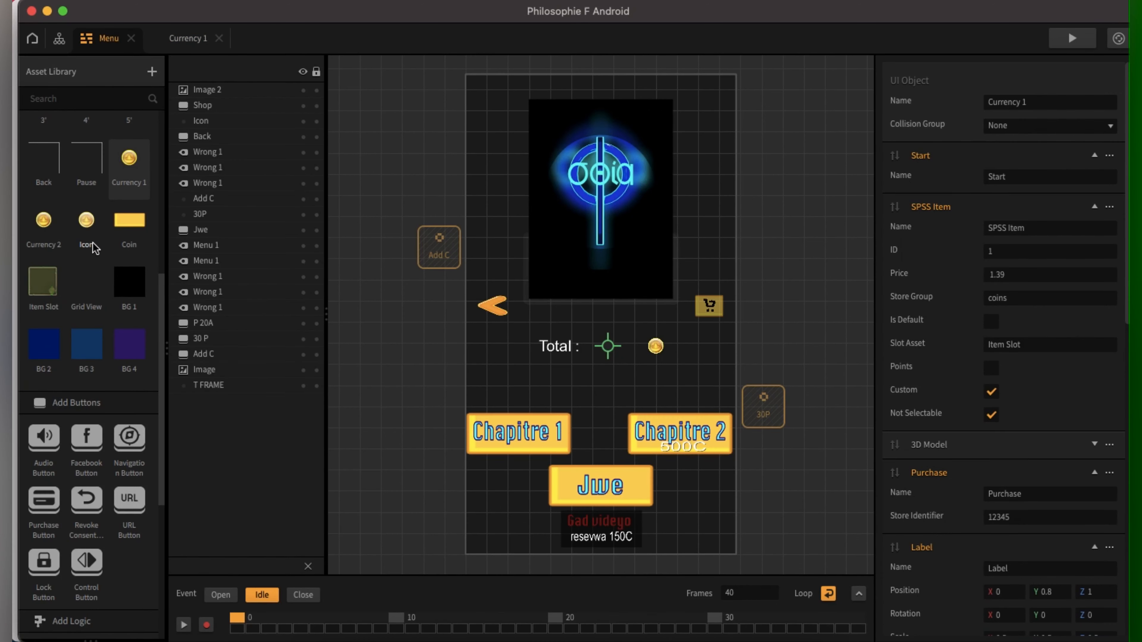
double_click(44, 221)
click(545, 330)
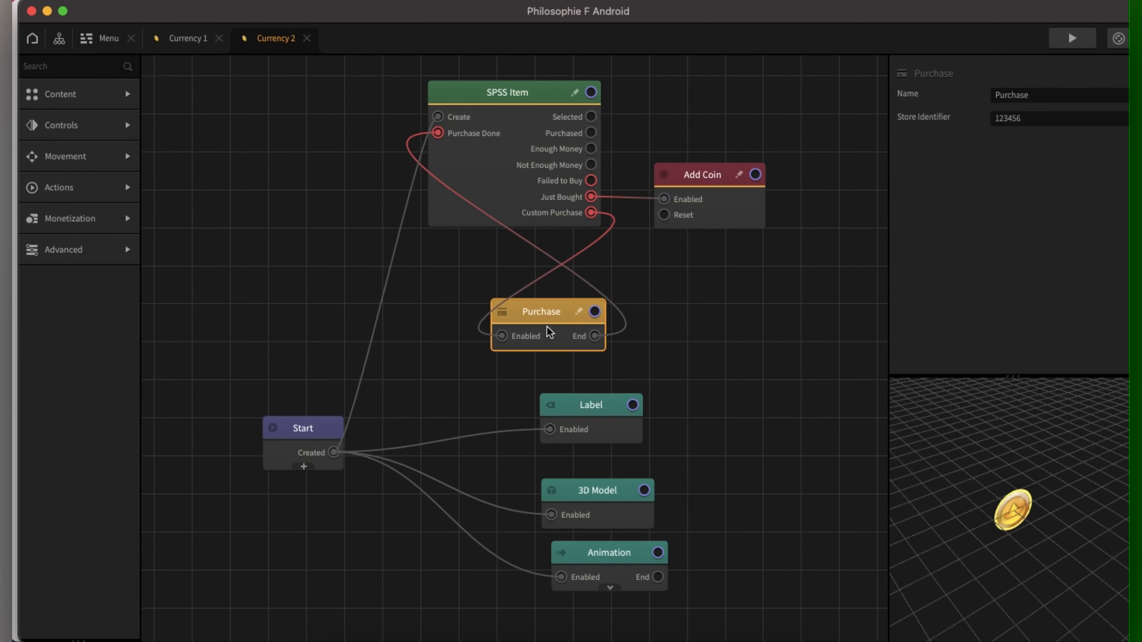
Step: Glance at the Icon item's logic, close it, and return to the game's screen map
click(108, 41)
double_click(88, 220)
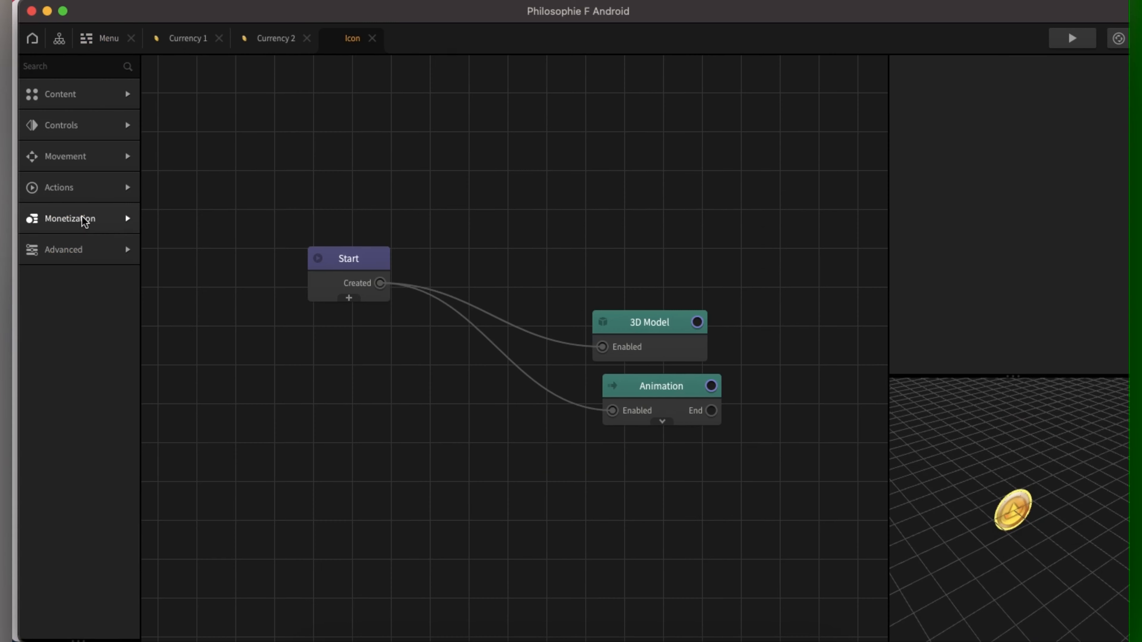
click(372, 38)
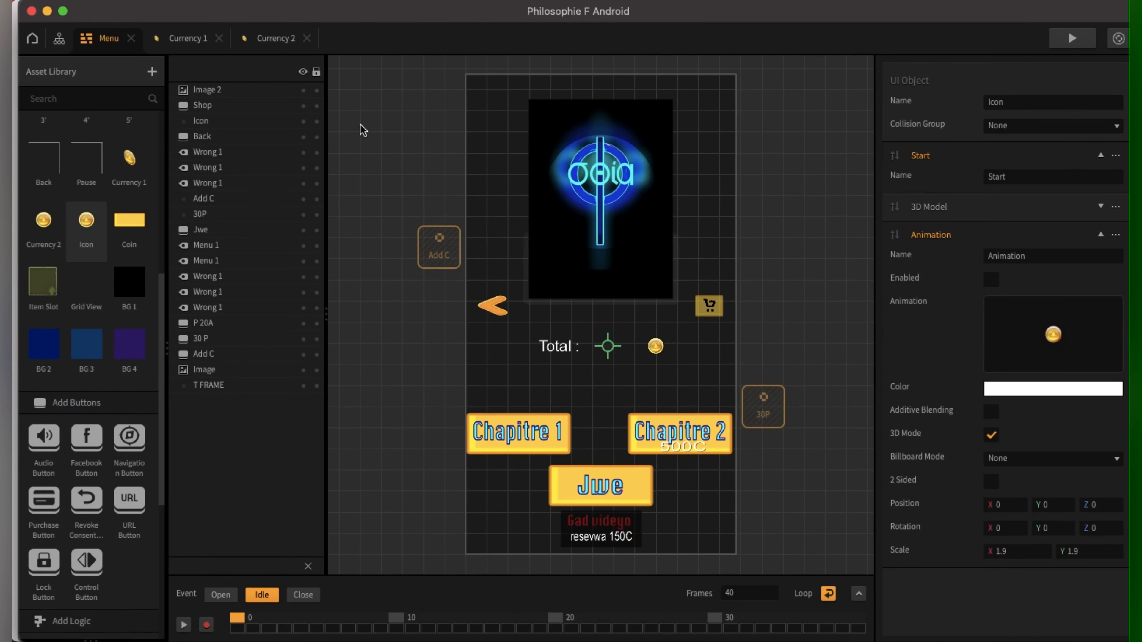
click(60, 40)
Step: Open the Coin screen and inspect its Remove Ads purchase button
click(395, 301)
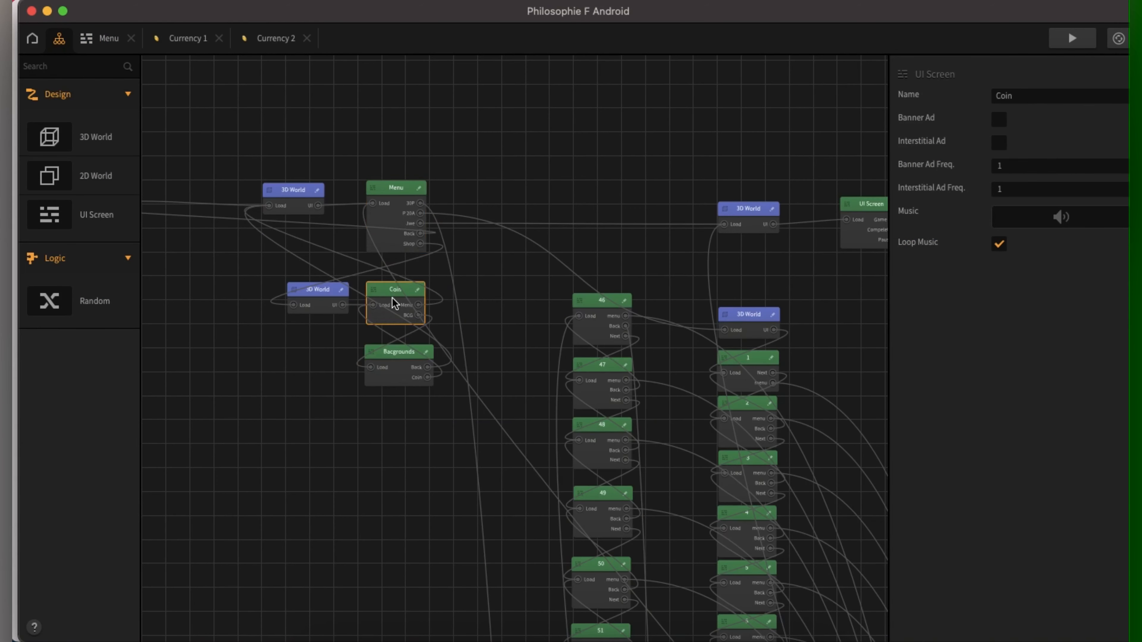
double_click(394, 302)
click(602, 388)
scroll(976, 544, down, 10)
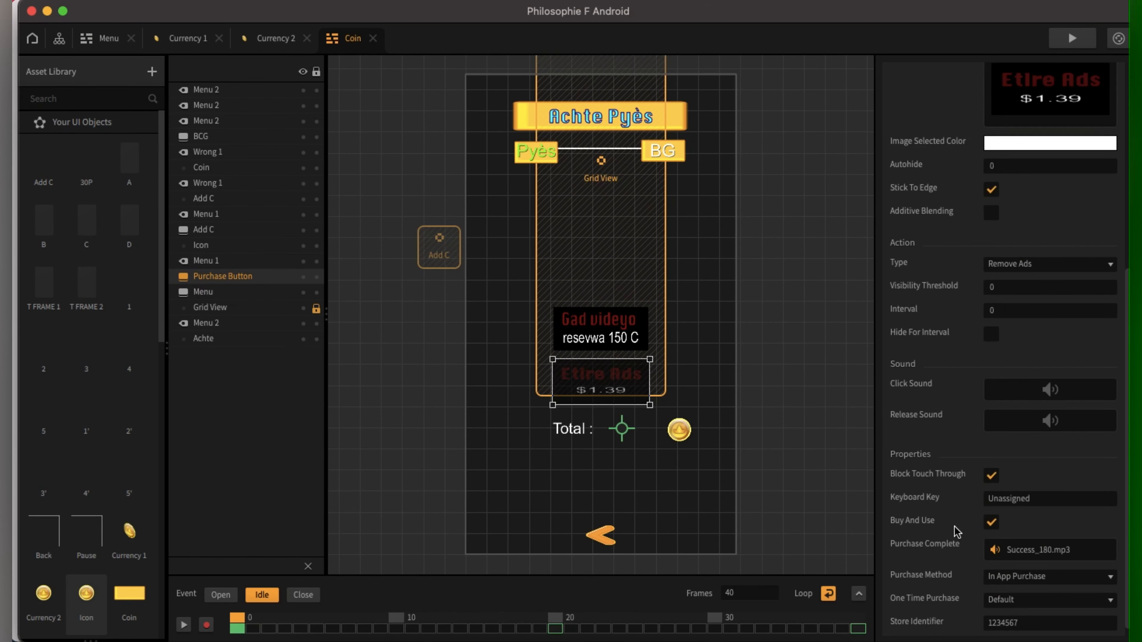
scroll(956, 552, down, 1)
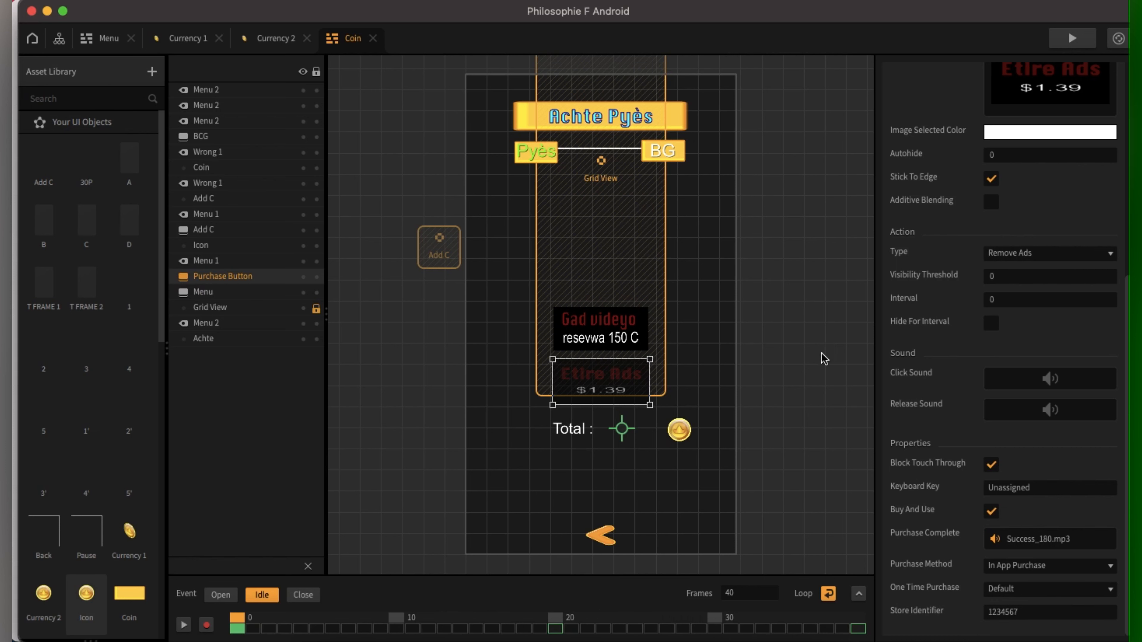
click(769, 291)
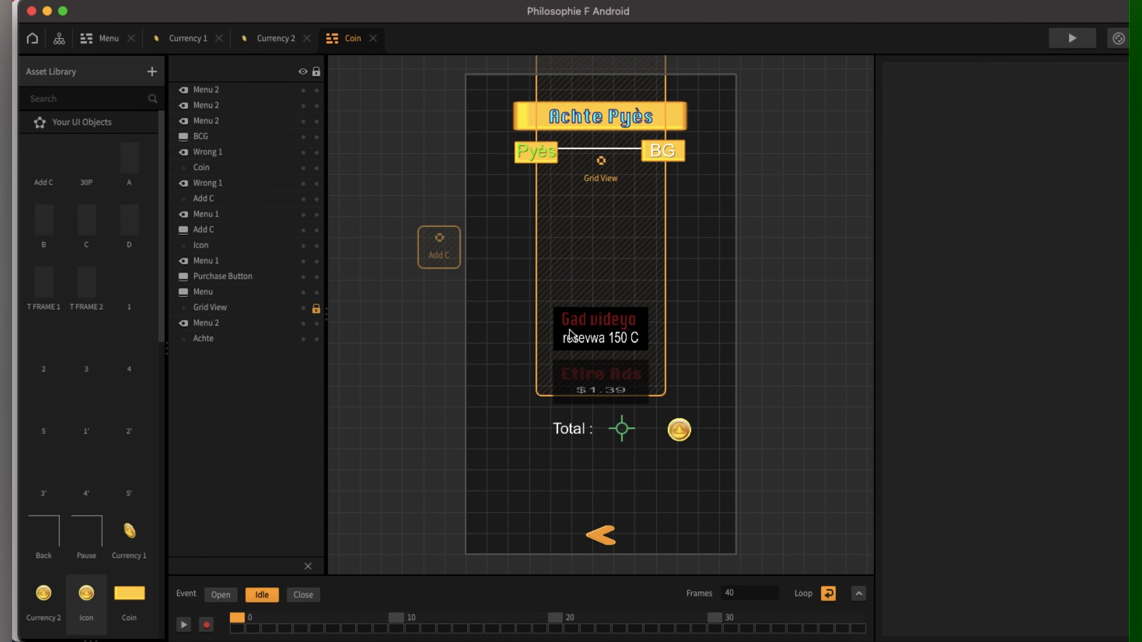
click(583, 377)
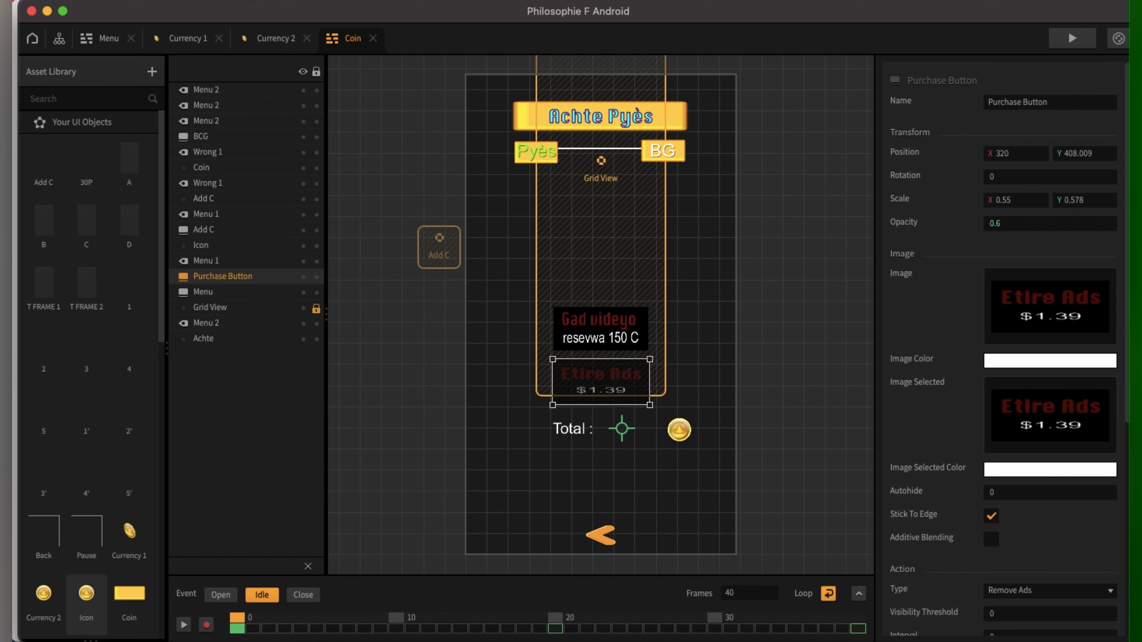
Step: Optimize the texture atlases into a single 2048×2048 Atlas#1 and save the project
click(261, 1)
click(270, 28)
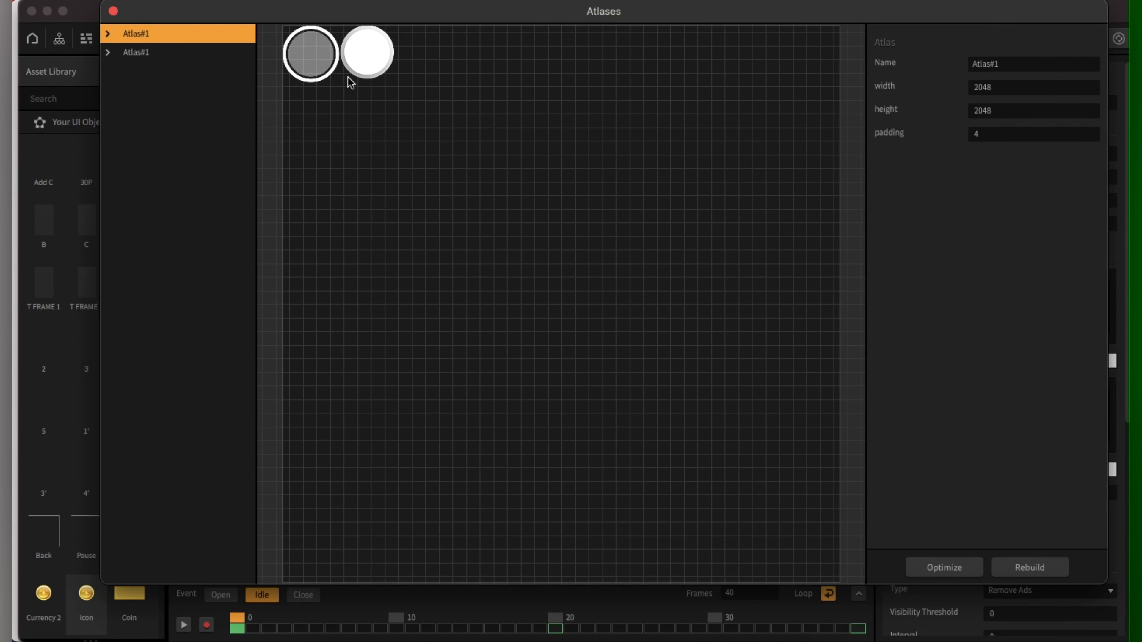
click(945, 568)
click(616, 315)
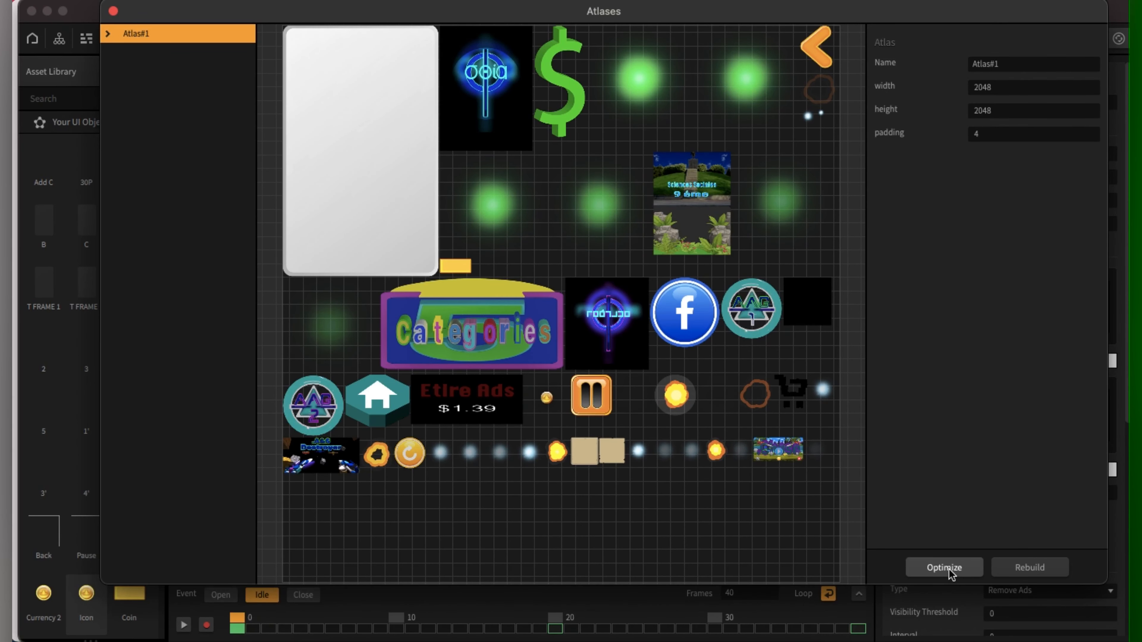
click(113, 11)
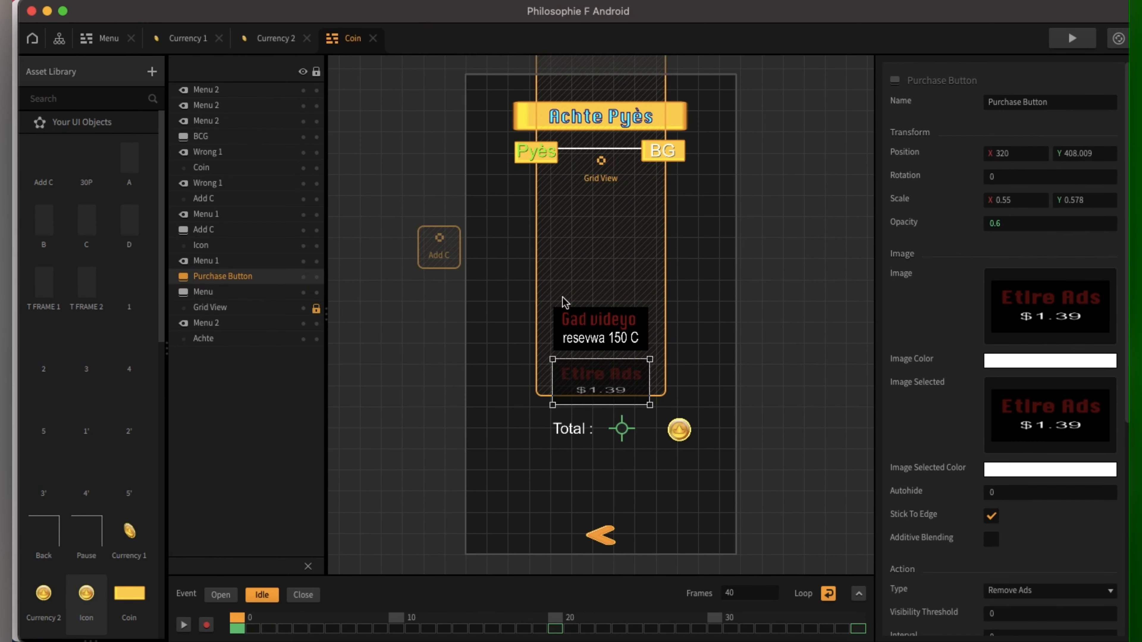
key(super+s)
click(121, 0)
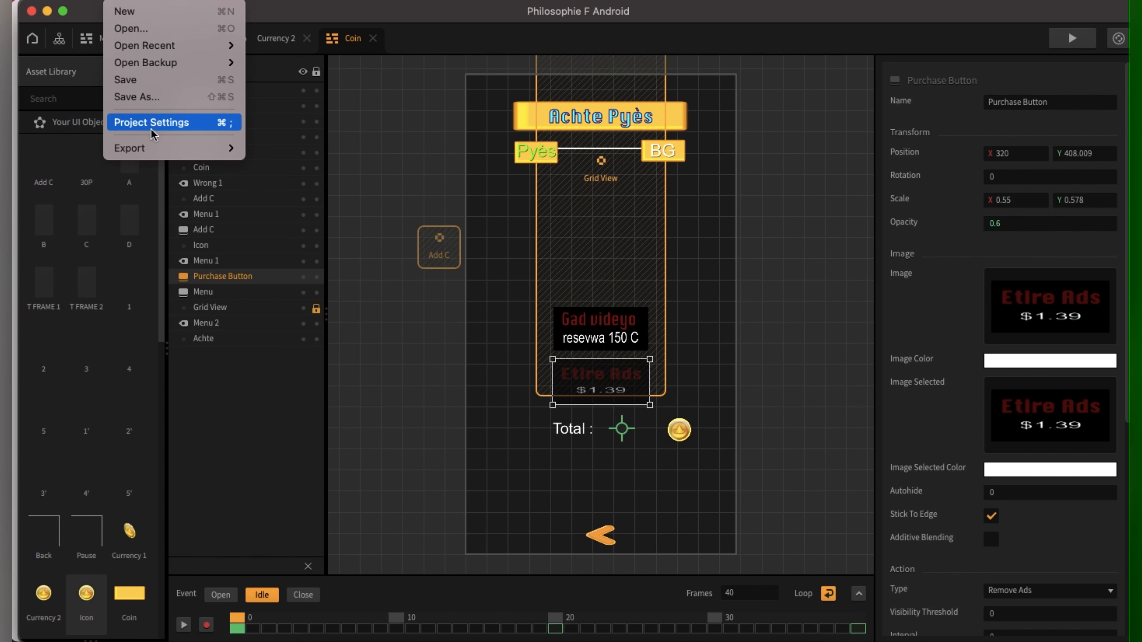
Step: Export for Android, claim the bundle ID, and save 'Philosophie F Android V1' to the Desktop
mouse_move(216, 148)
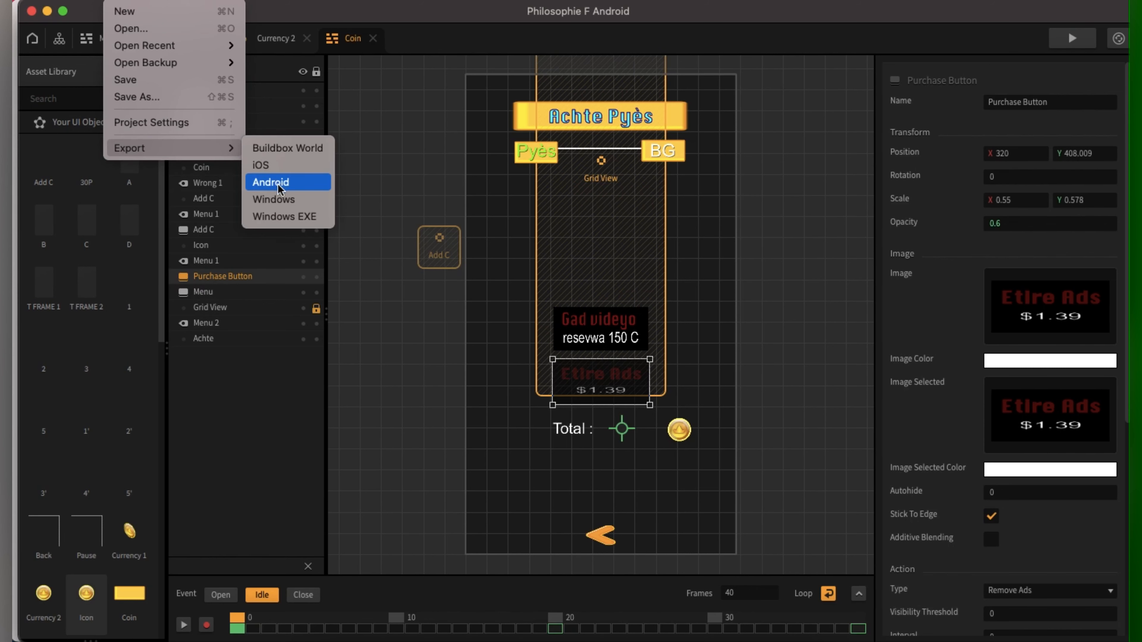
click(270, 180)
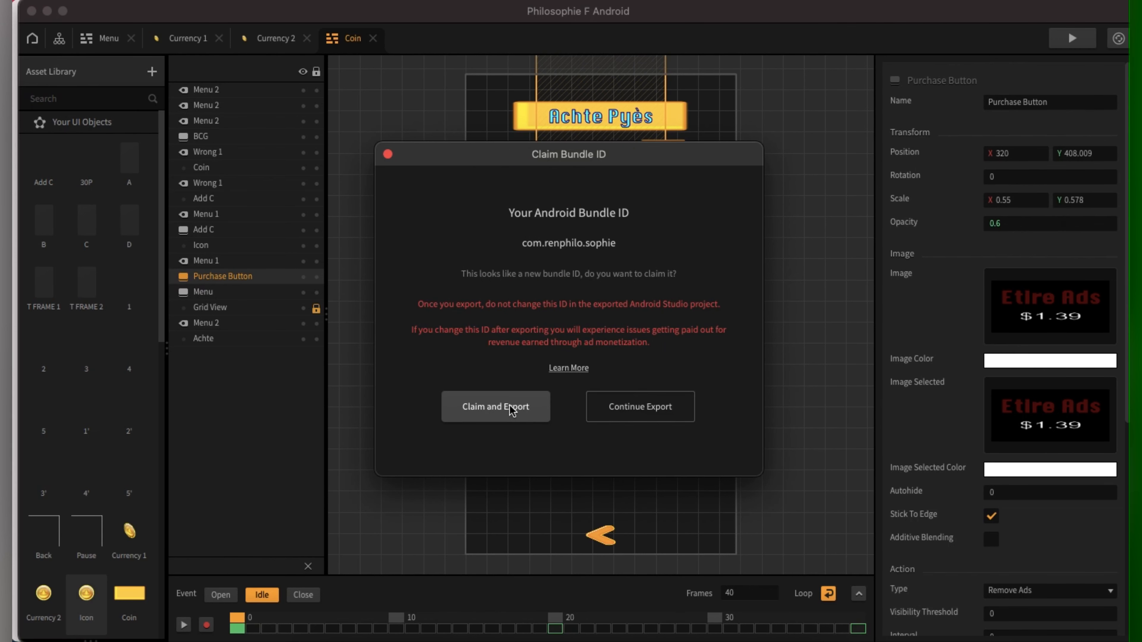
click(509, 407)
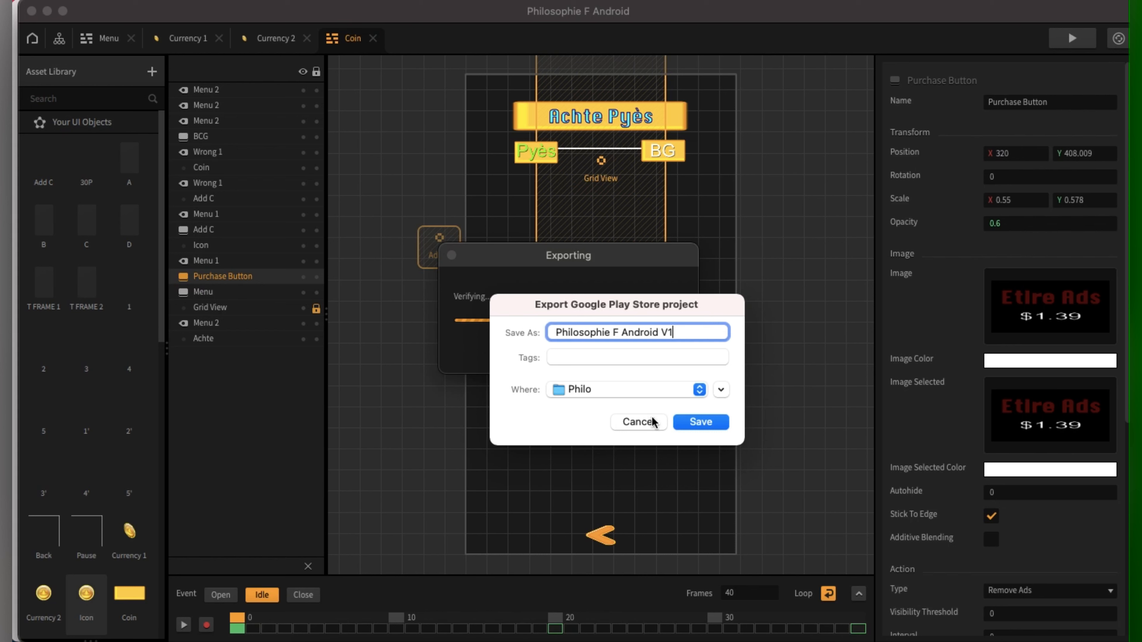
click(699, 389)
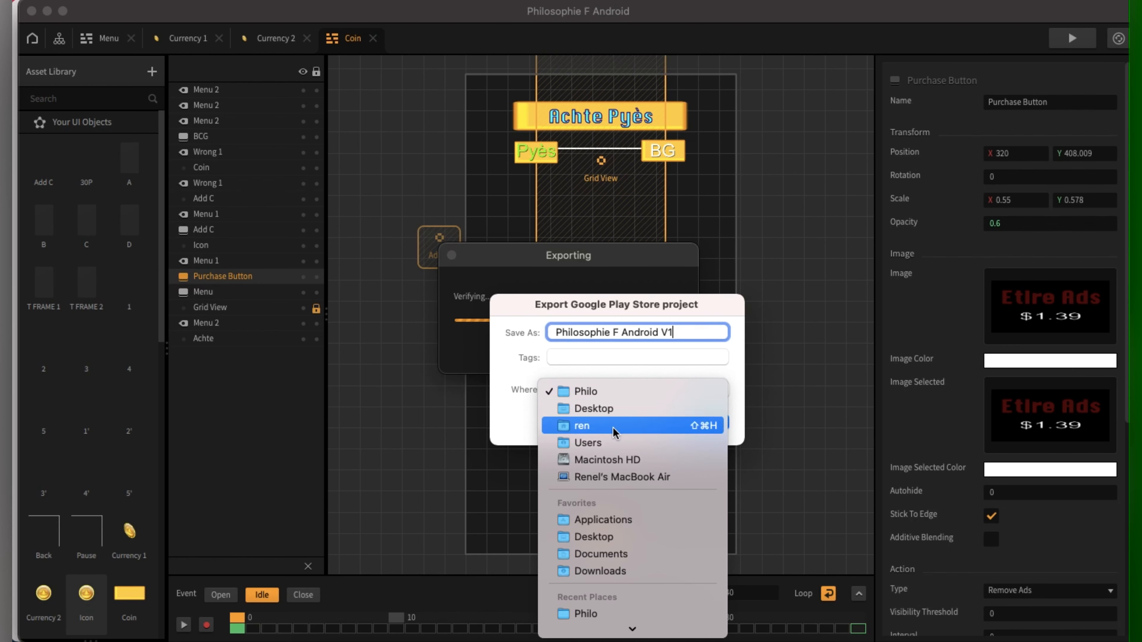
click(611, 408)
click(709, 424)
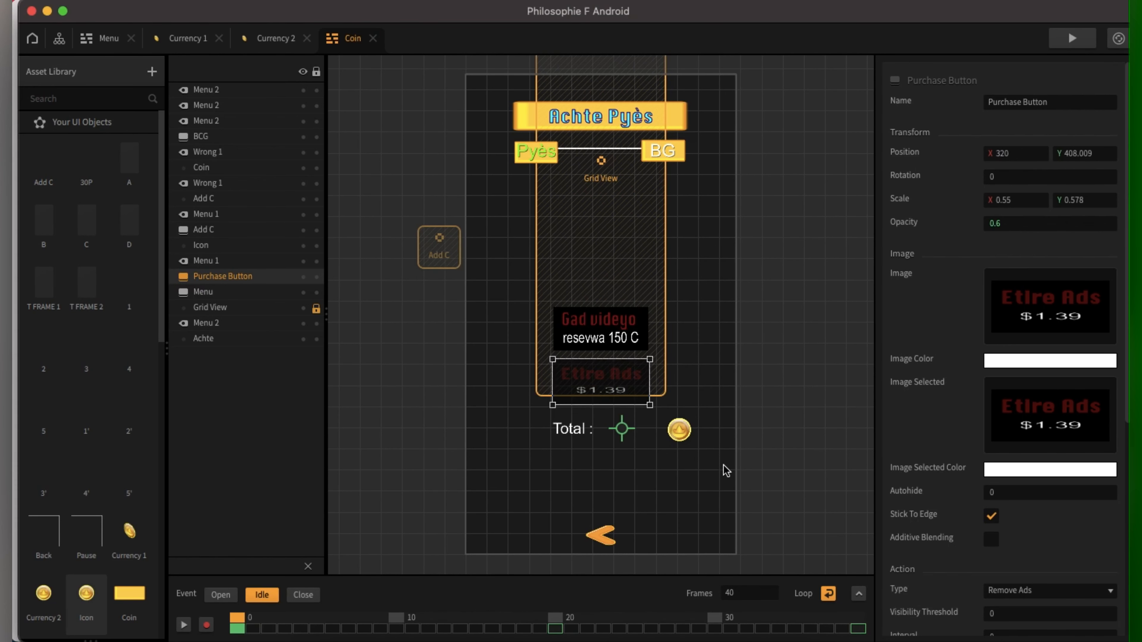
Step: Hide Buildbox and the browser, then open Philosophie F Android V1's android project in Android Studio
click(47, 11)
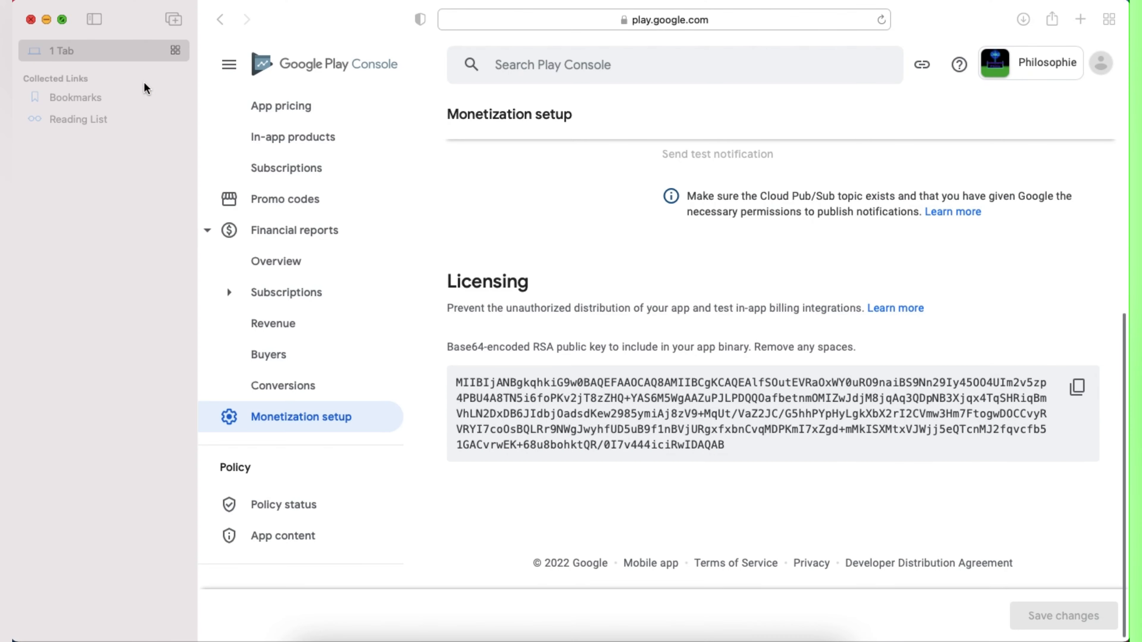
click(46, 19)
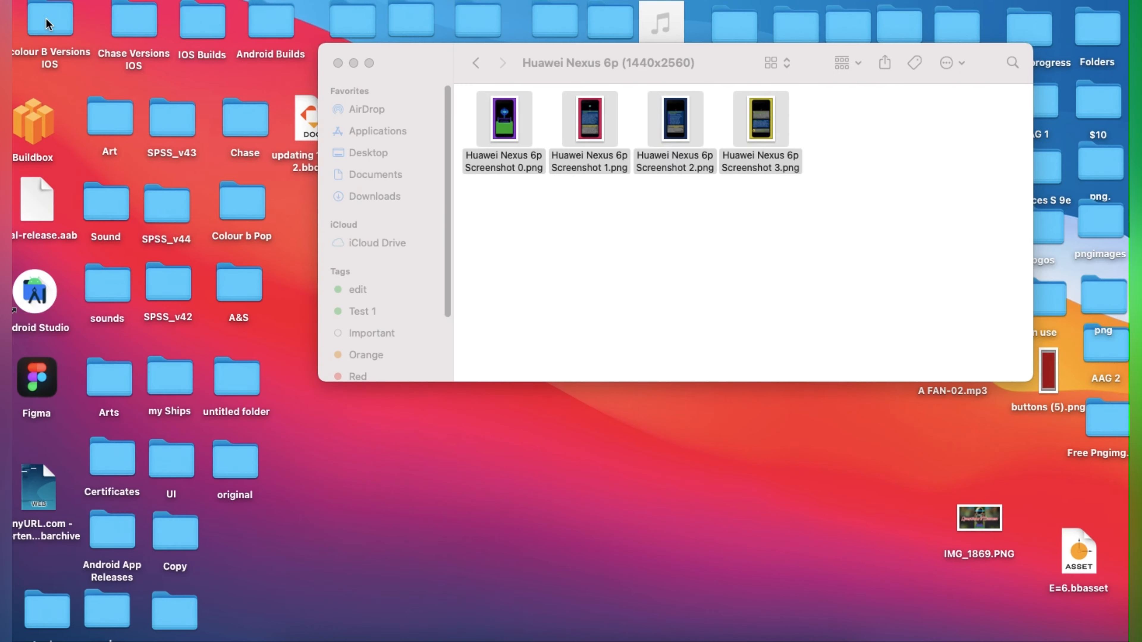
click(338, 63)
drag(803, 216, 531, 117)
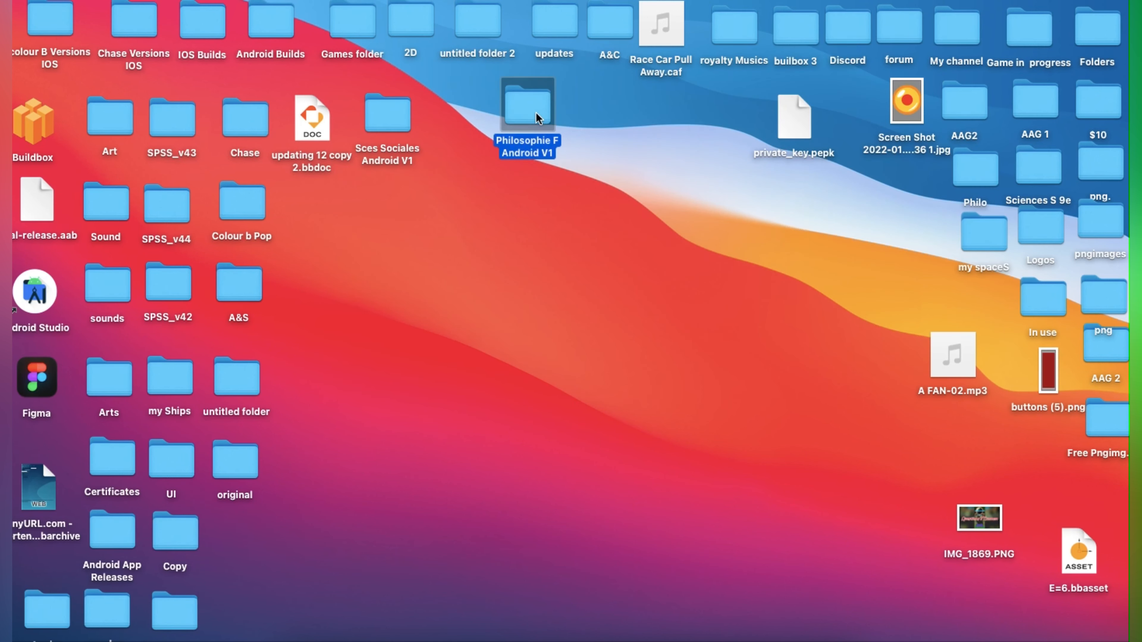
double_click(531, 116)
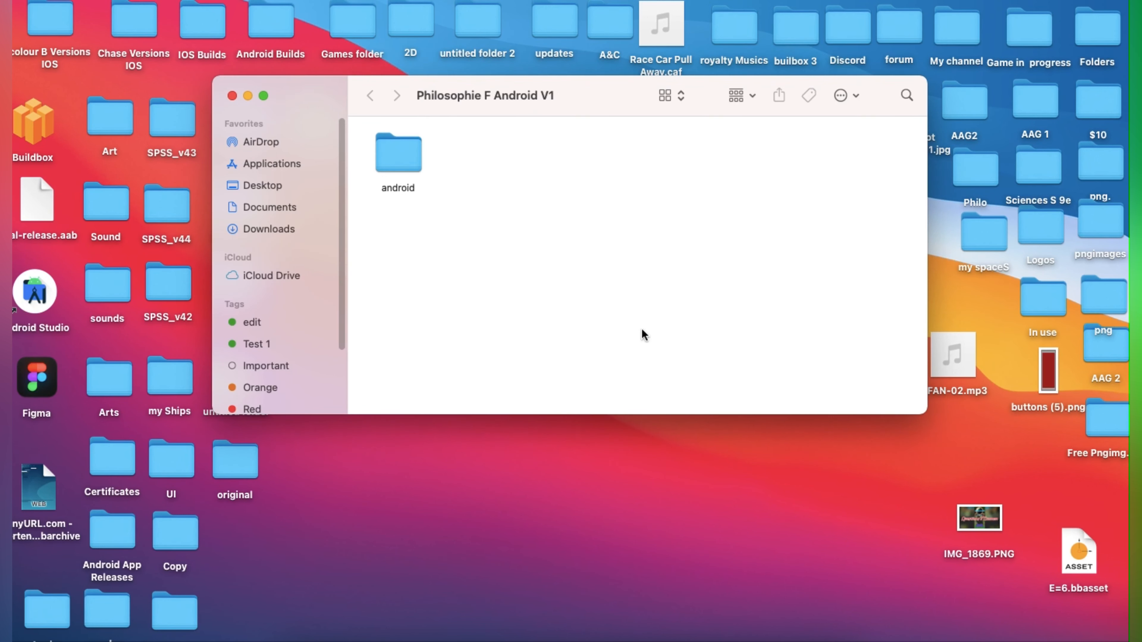
double_click(409, 163)
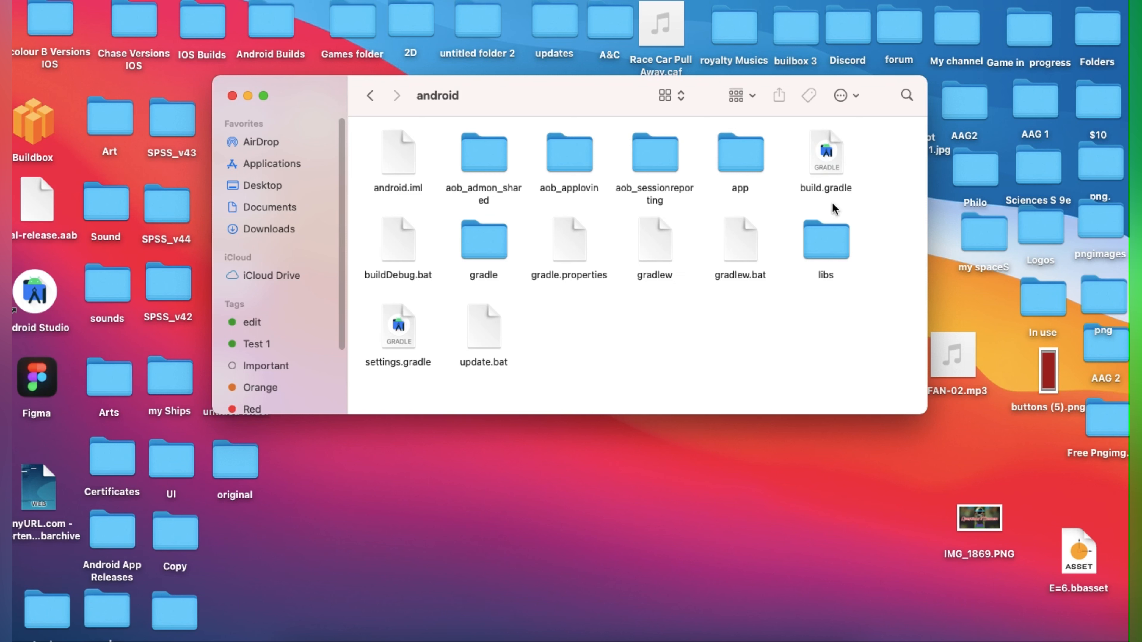
double_click(826, 156)
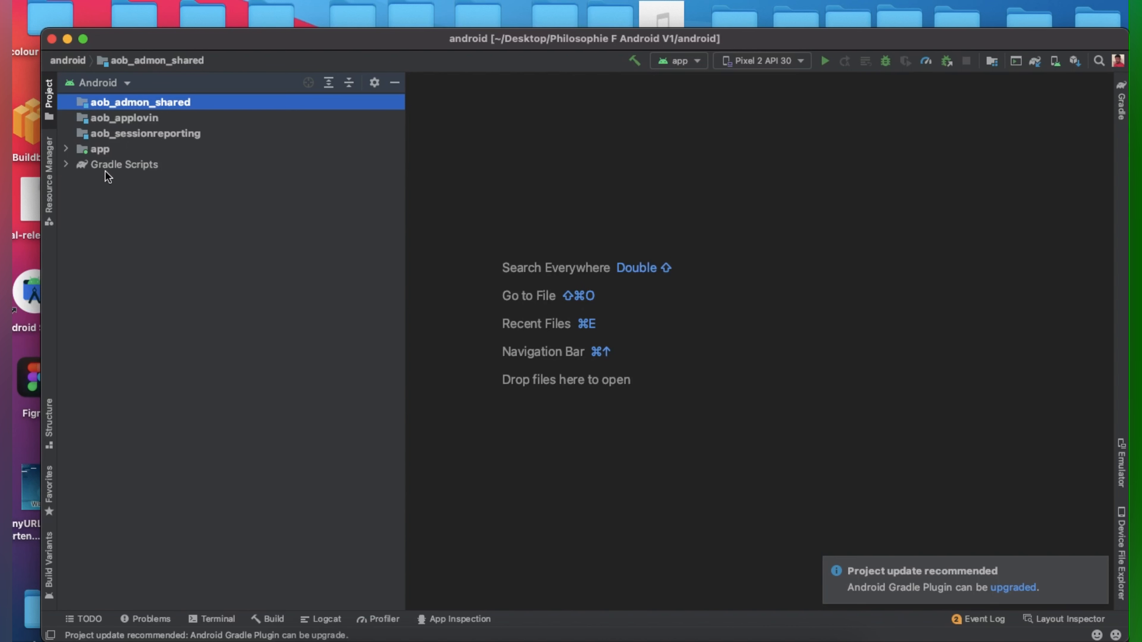
Step: Open the app module's build.gradle and add a blank line after line 51 in dependencies
click(66, 164)
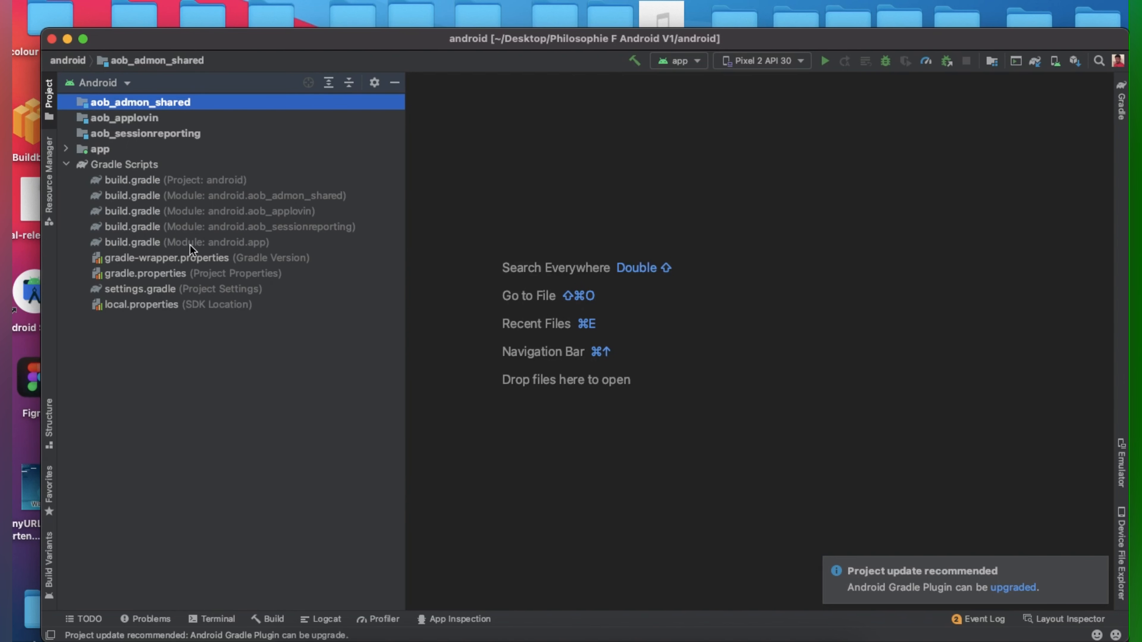
double_click(224, 243)
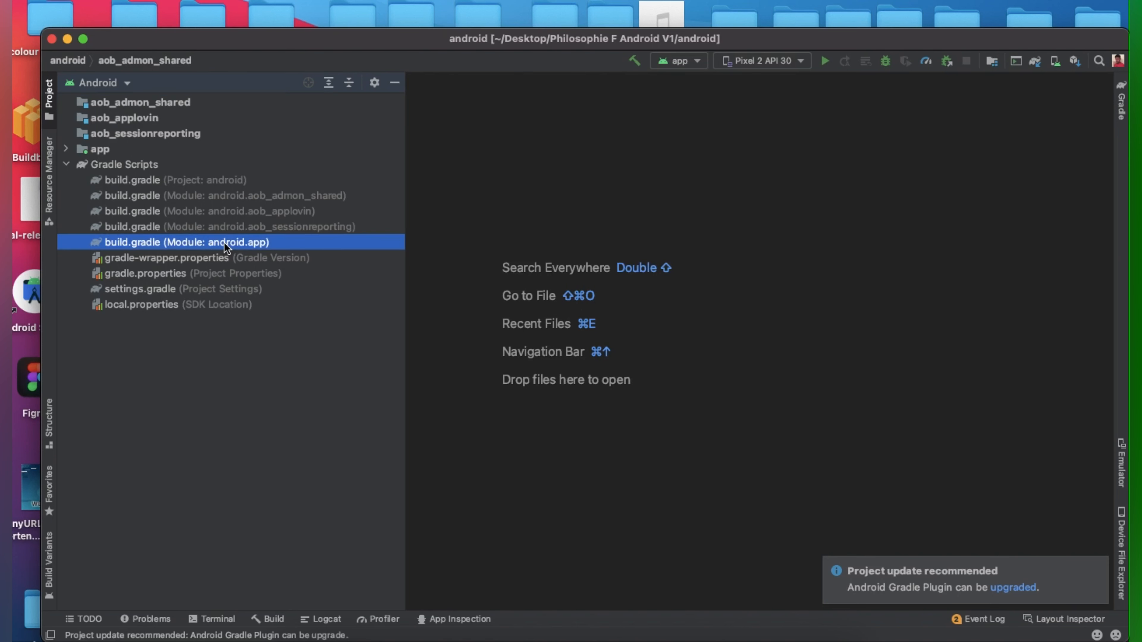
scroll(628, 399, down, 3)
scroll(629, 400, down, 9)
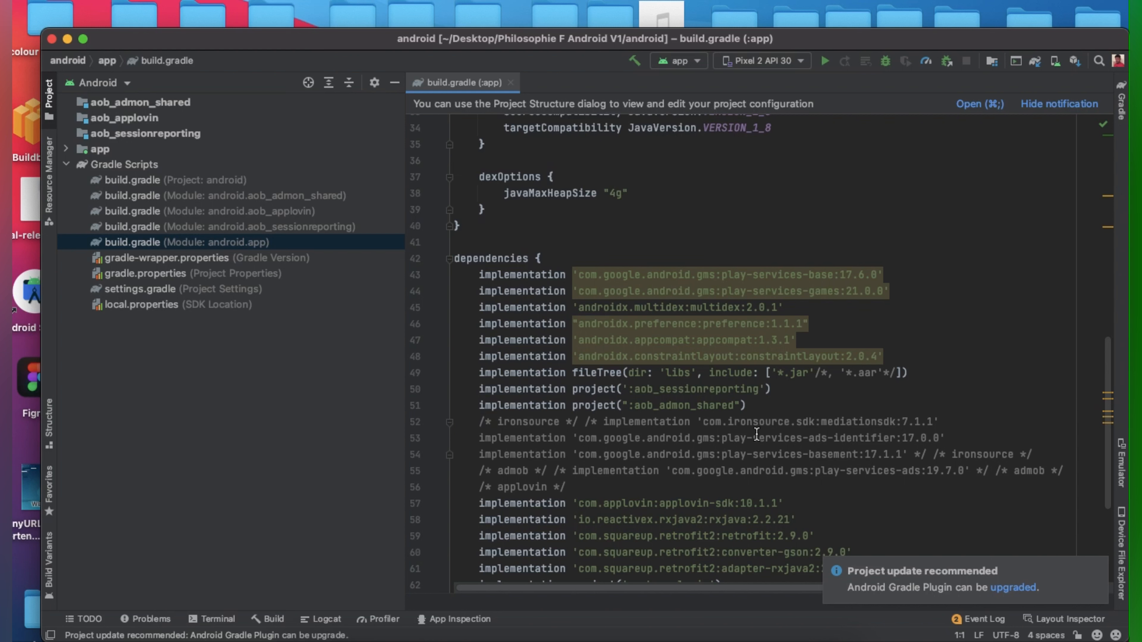
click(761, 406)
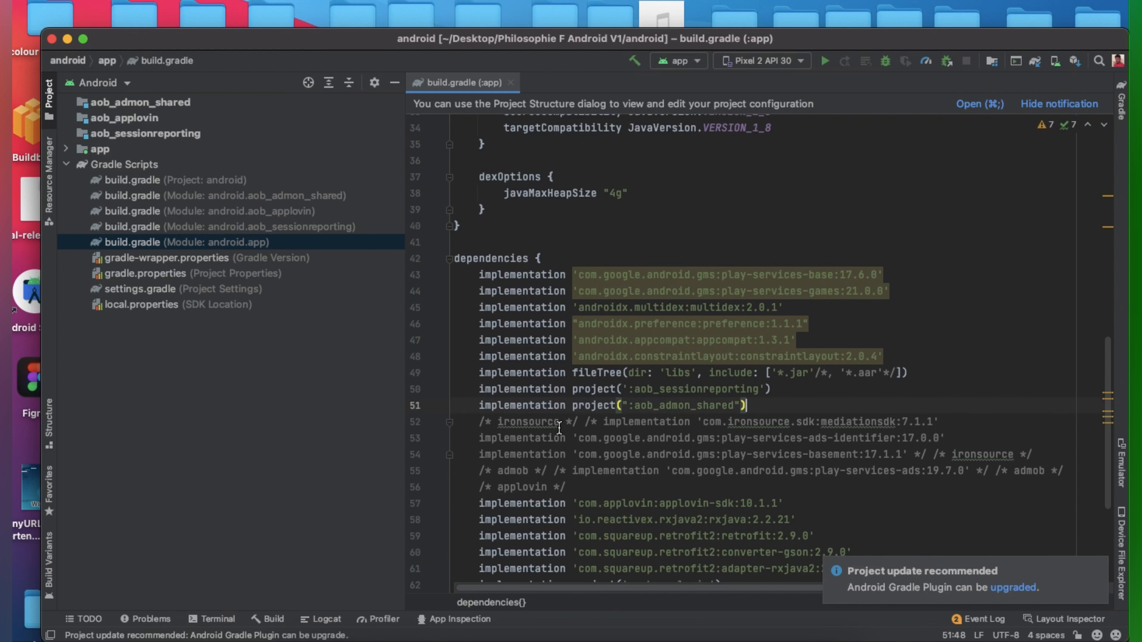
key(Return)
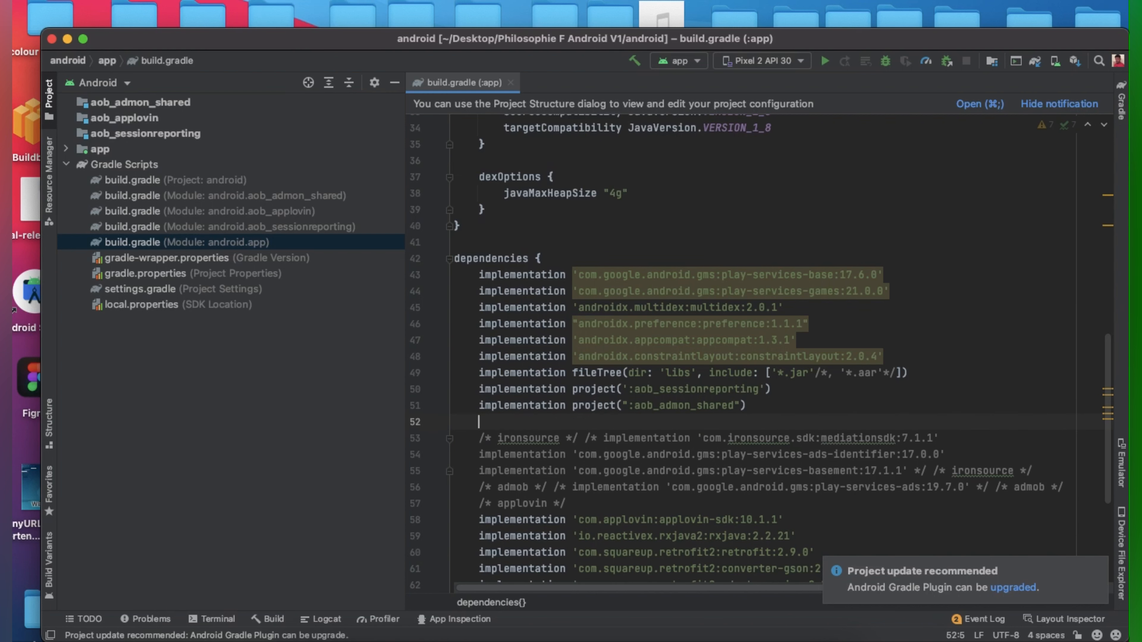
Step: Select the billing library implementation line in the Billing Library email in Mail
click(666, 640)
click(359, 259)
drag(850, 151, 582, 158)
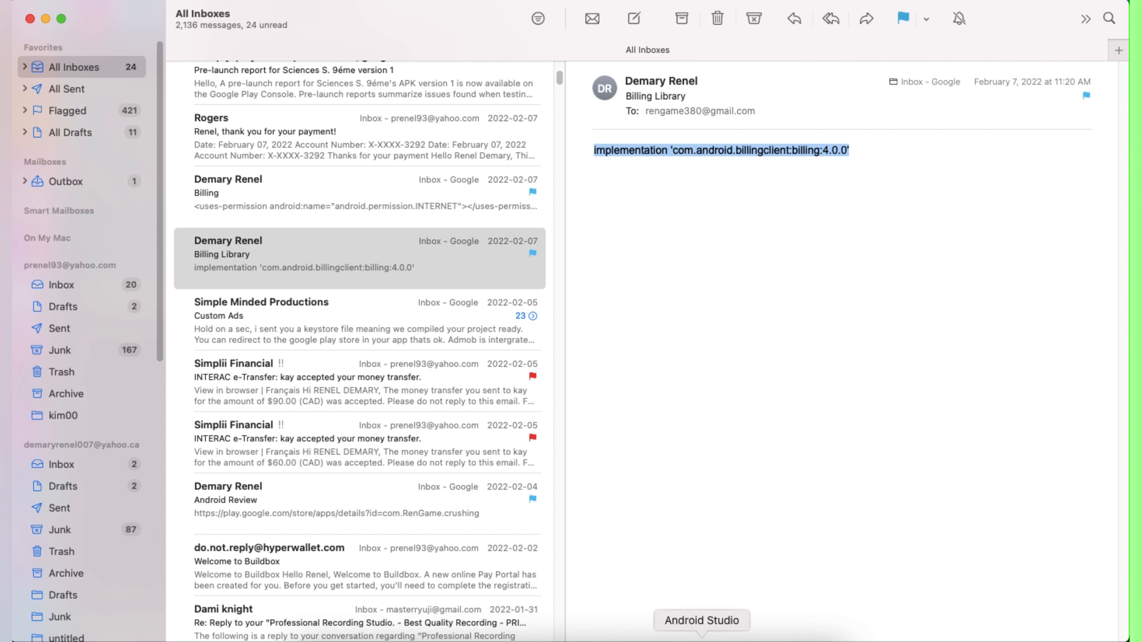
Step: Paste the billing 4.0.0 dependency into build.gradle line 52
click(698, 639)
right_click(520, 423)
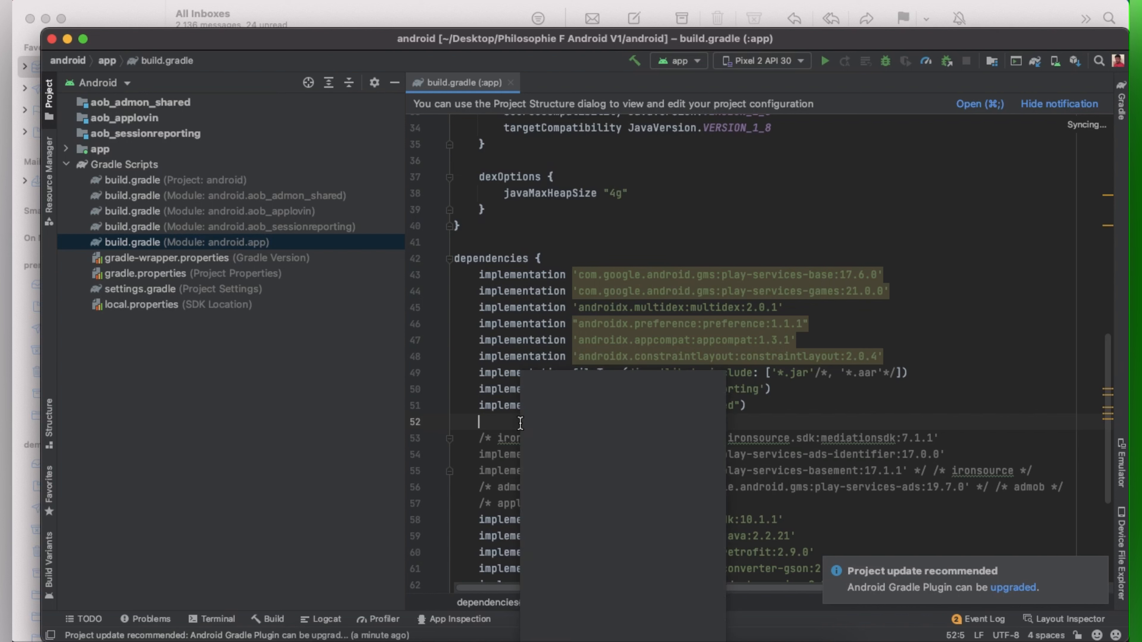
click(555, 403)
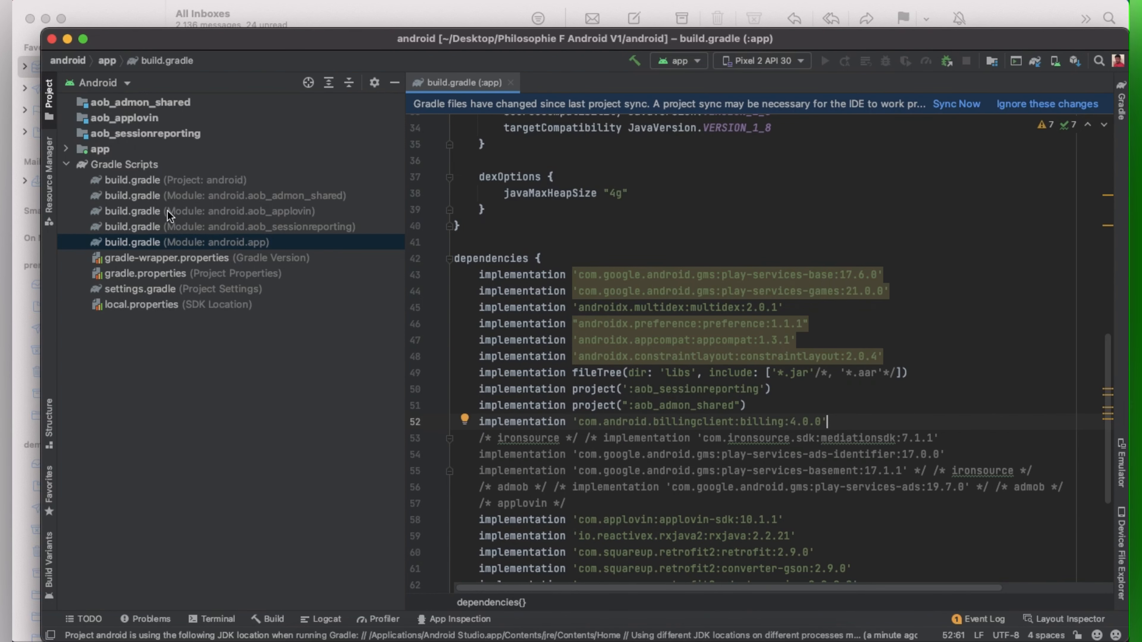
Step: Open the app's AndroidManifest.xml and indent empty line 6
click(67, 165)
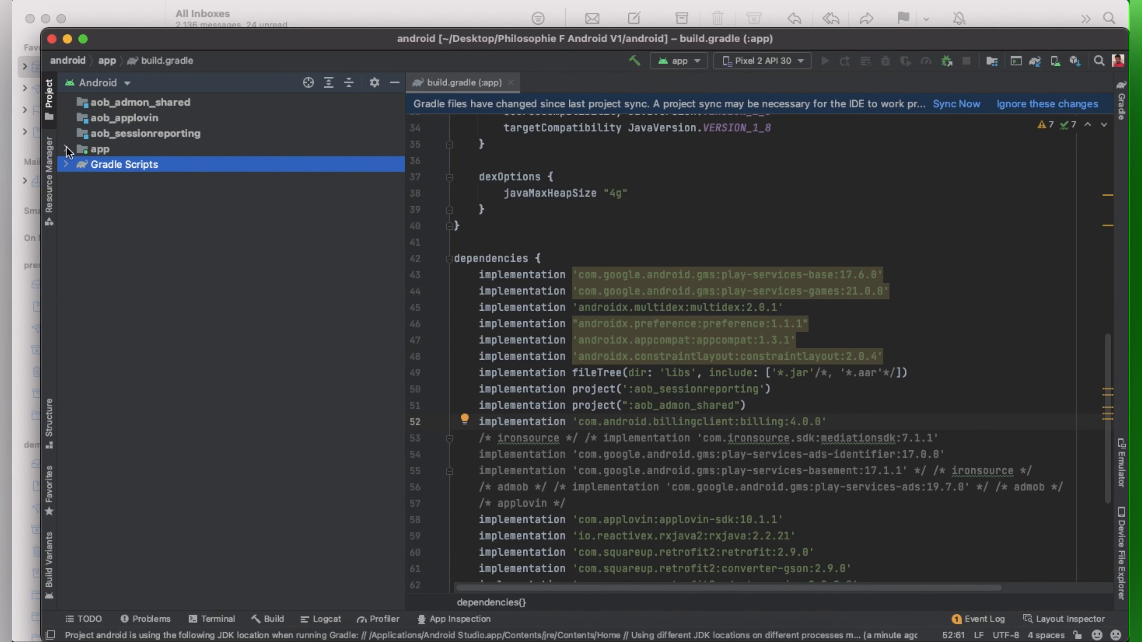
click(66, 148)
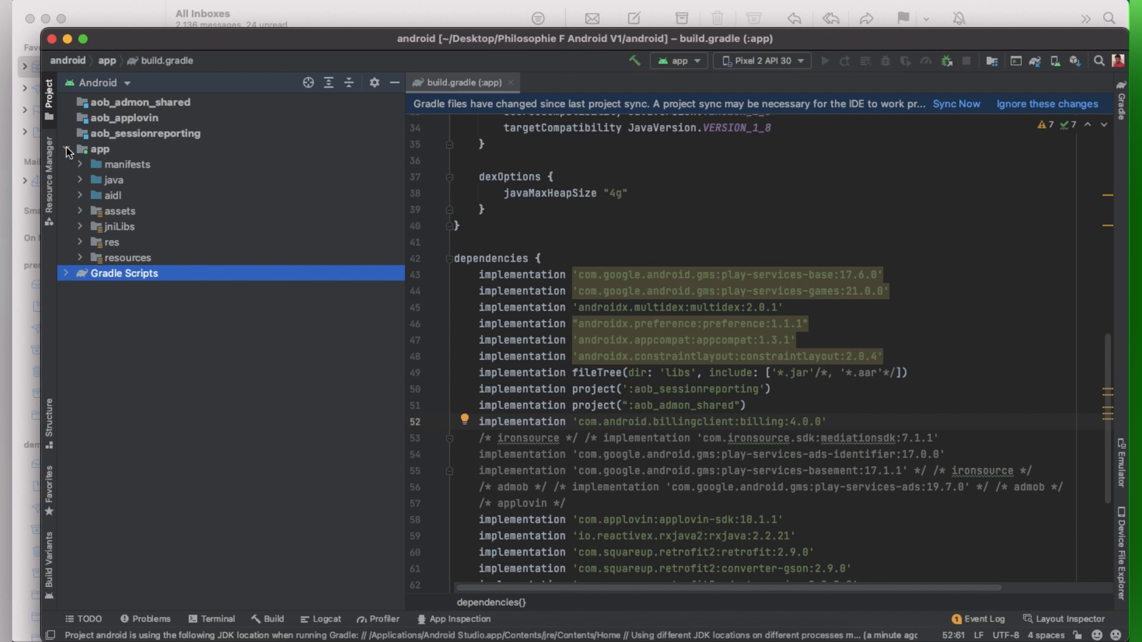
double_click(142, 165)
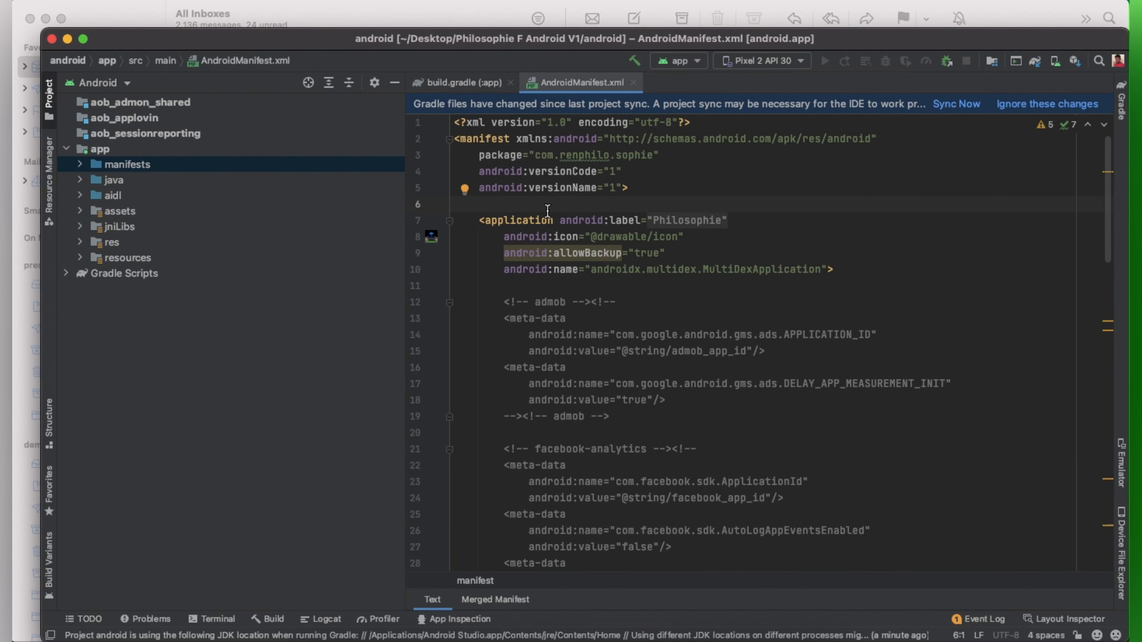
key(Tab)
Step: Copy the INTERNET uses-permission line from the Billing email into manifest line 6, then sync
click(654, 640)
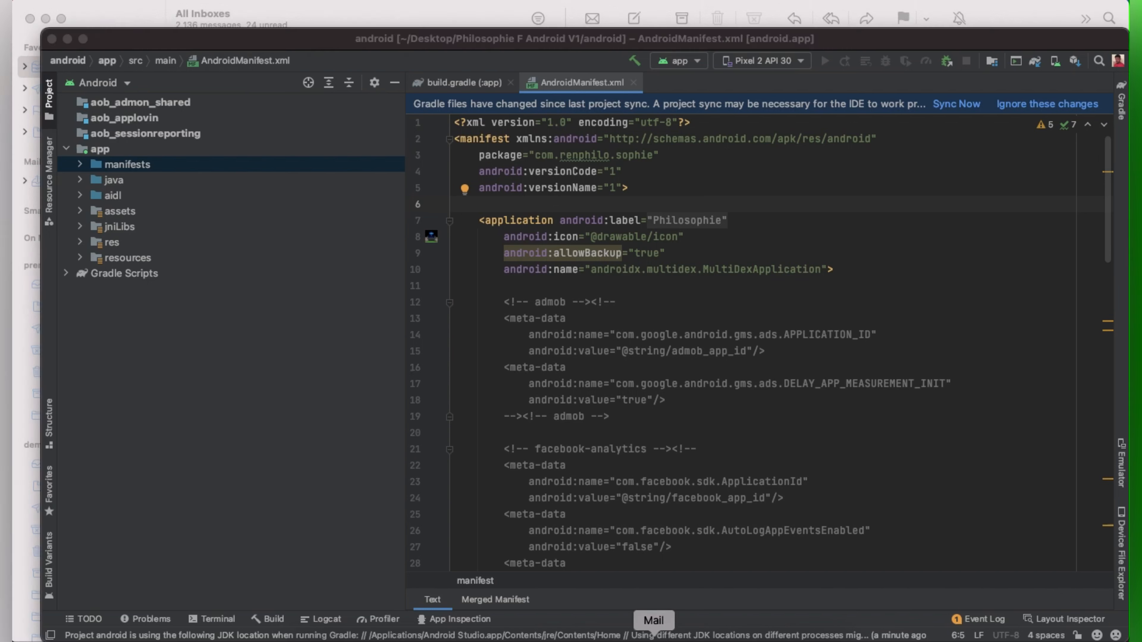
click(246, 187)
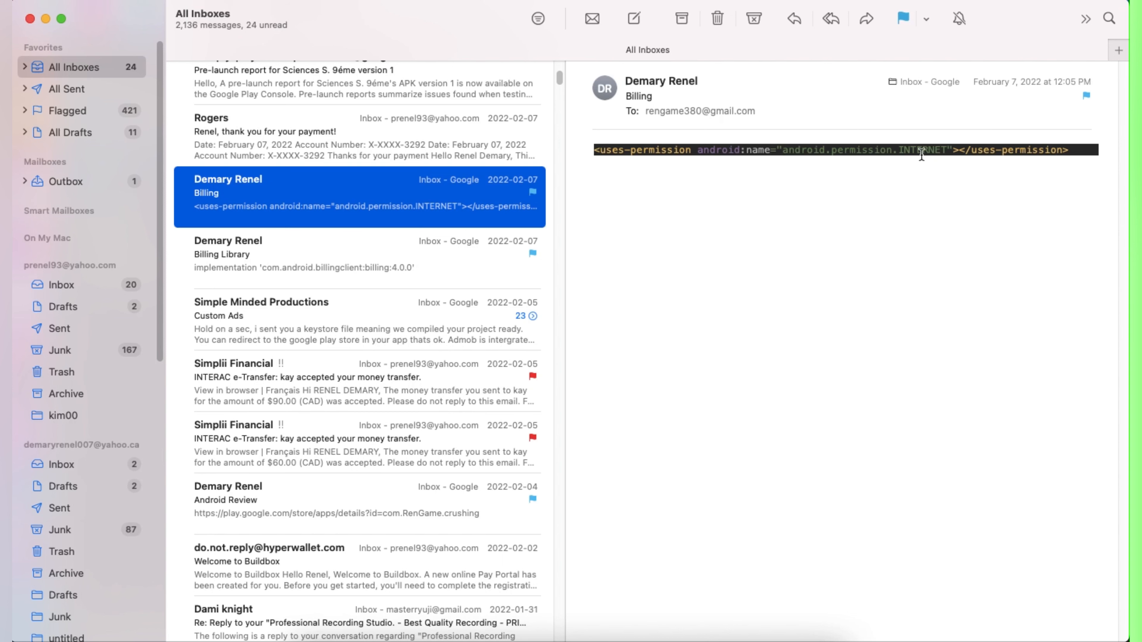
drag(1079, 150, 589, 151)
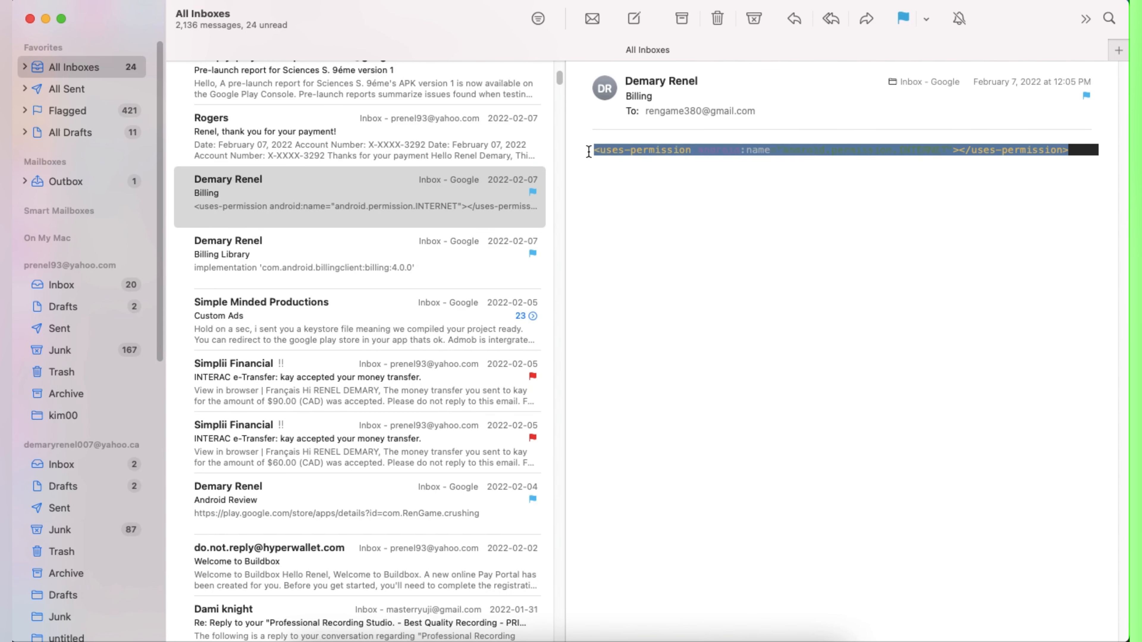
right_click(598, 152)
click(657, 207)
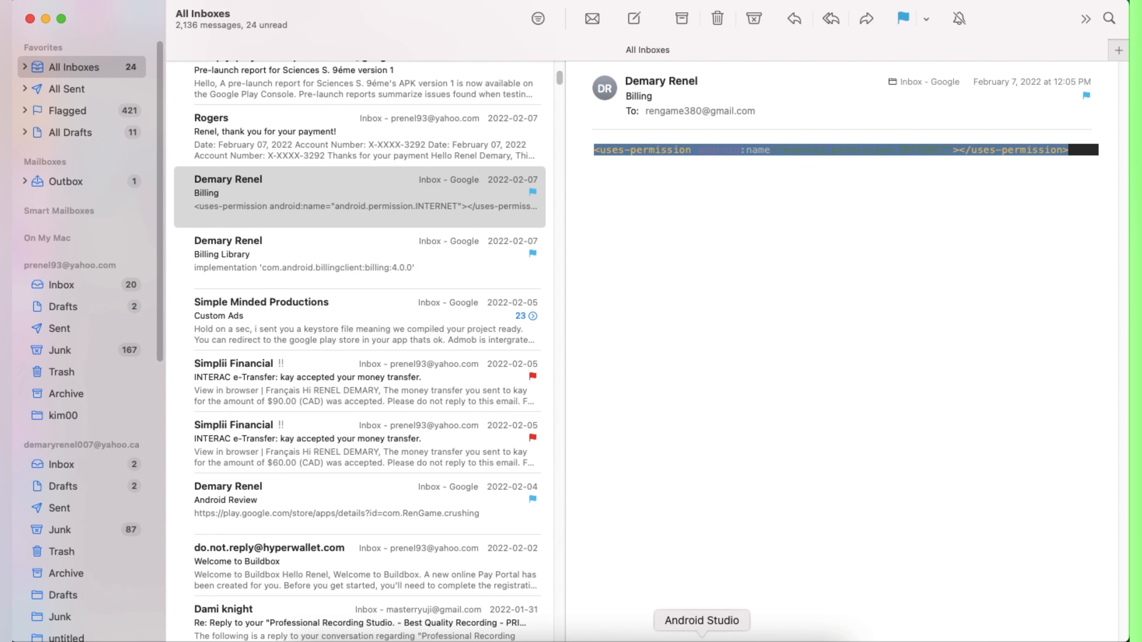
click(702, 636)
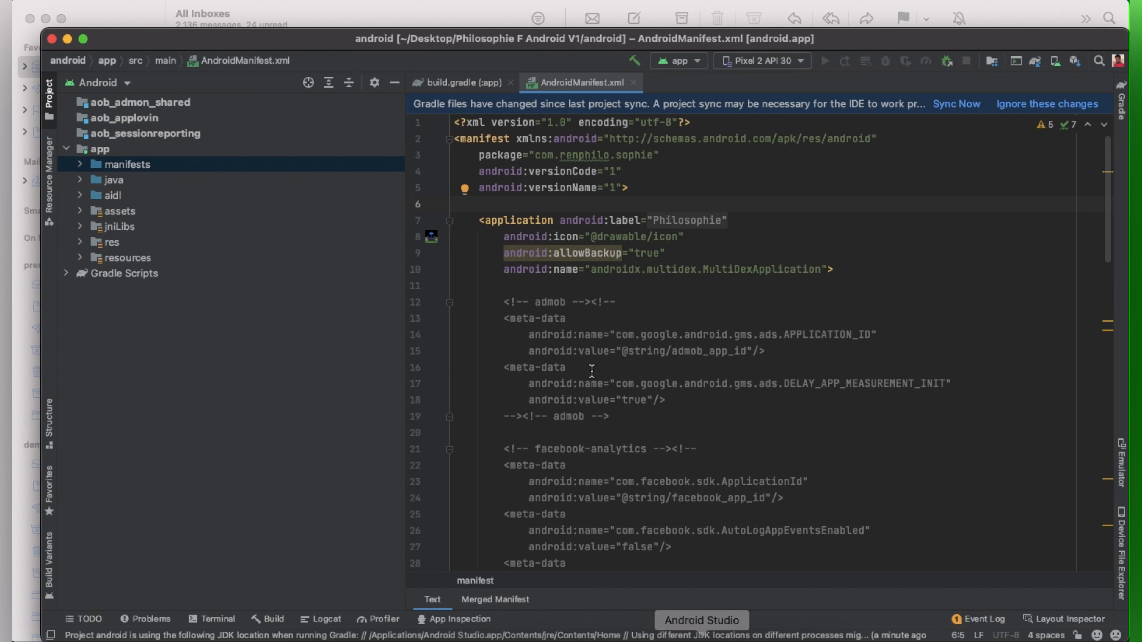
right_click(497, 204)
click(531, 238)
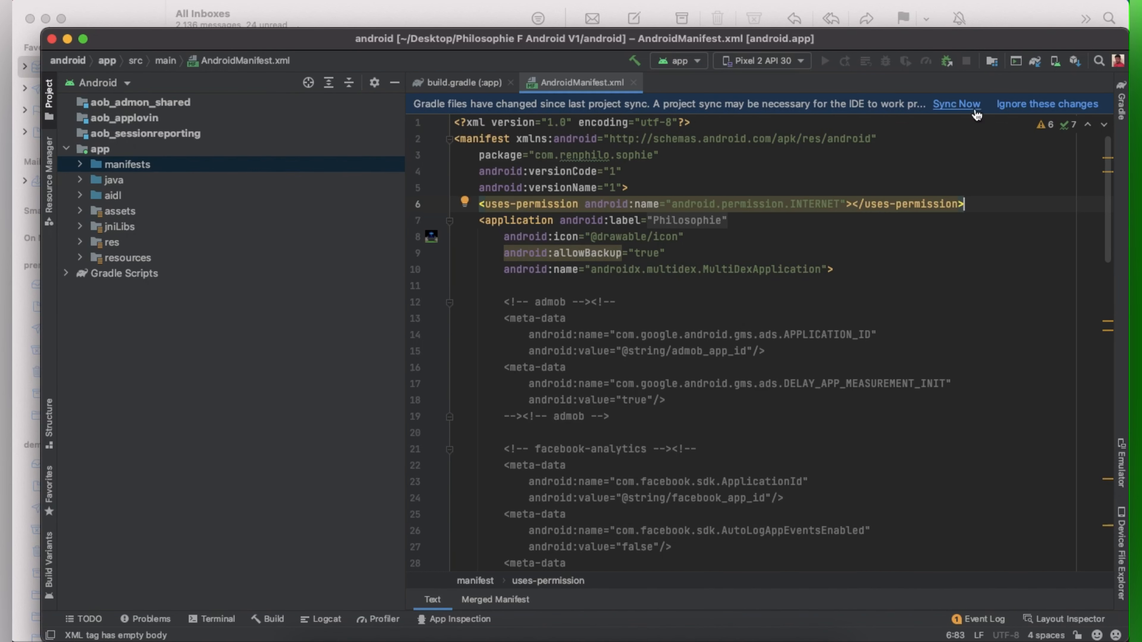
click(965, 106)
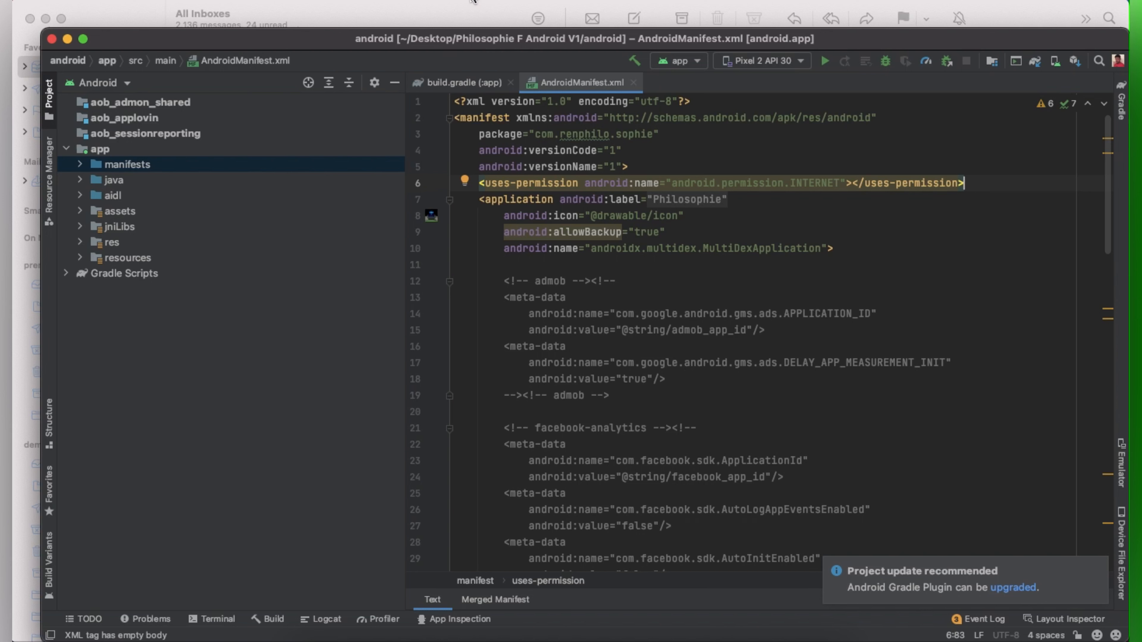
Step: Start Generate Signed Bundle / APK as an Android App Bundle and open the New Key Store form
click(459, 1)
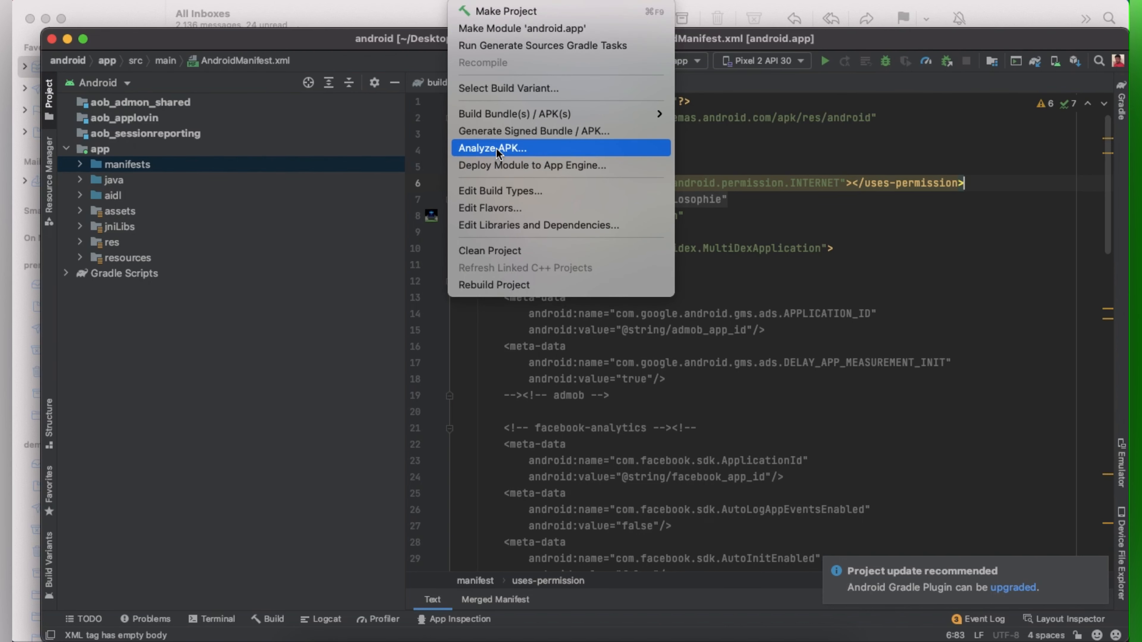
click(498, 131)
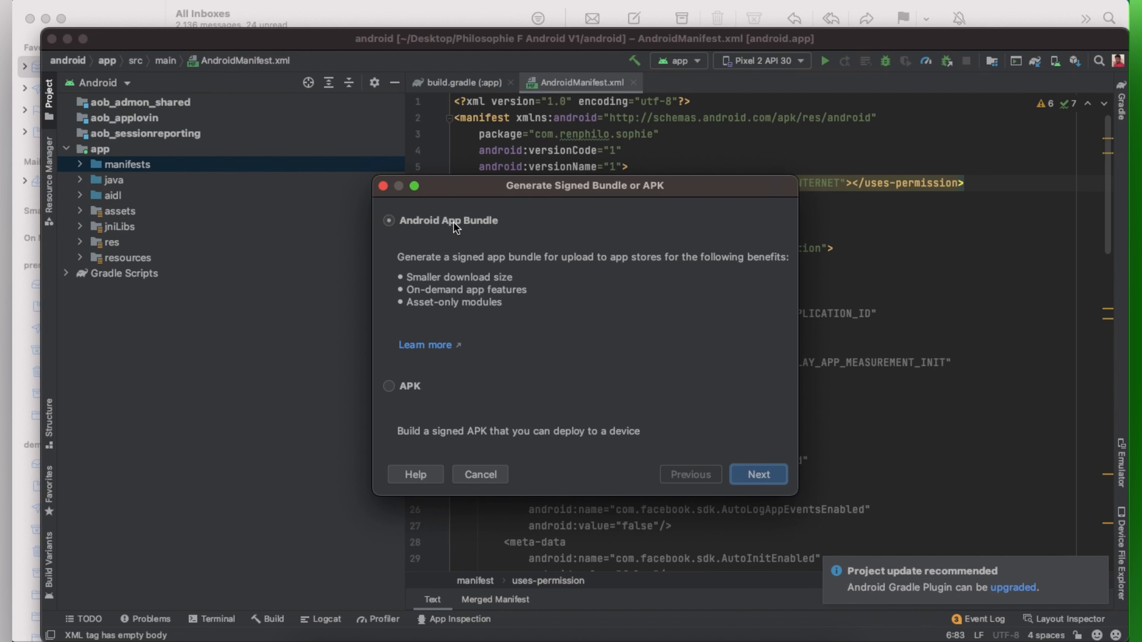
click(764, 478)
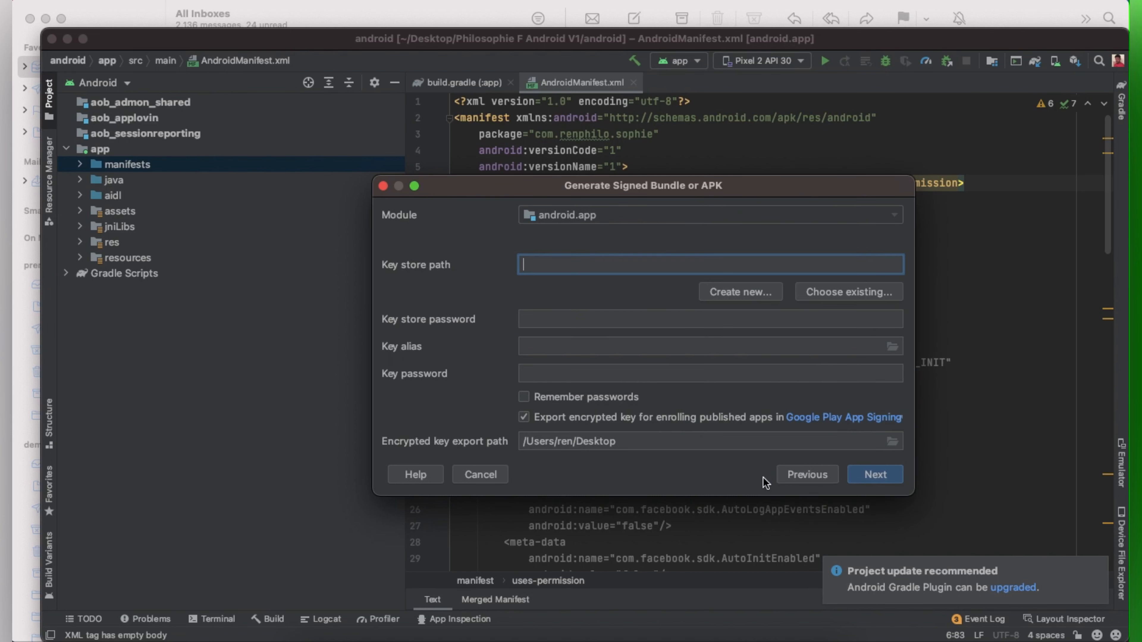
click(749, 292)
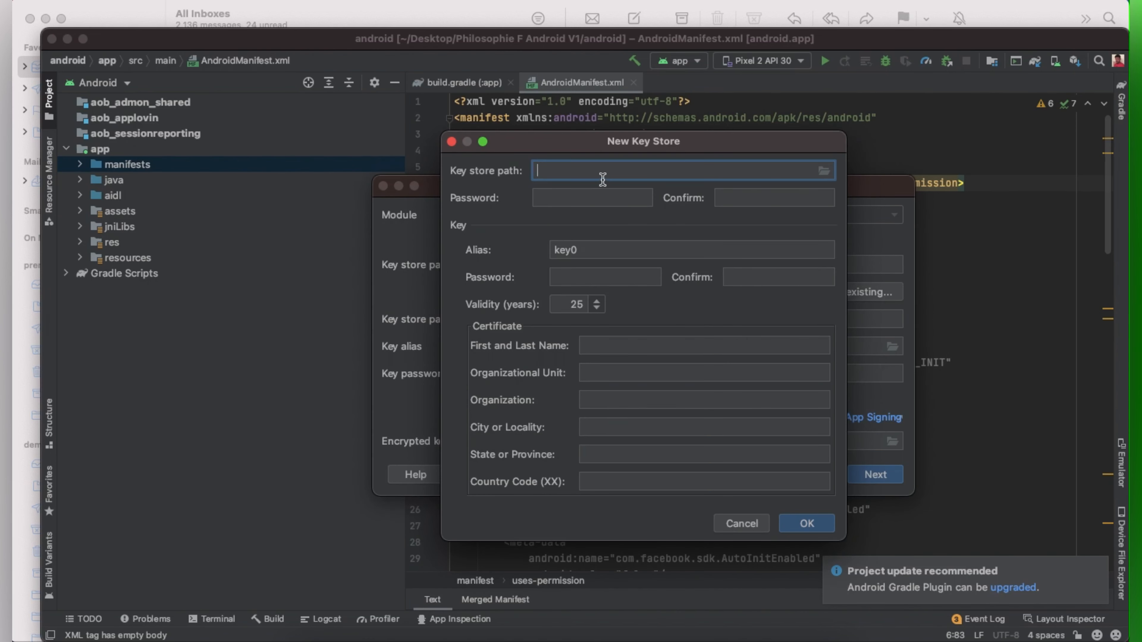
Step: Save the new key store as Philo in Applications, declining to replace Philosophie
click(825, 174)
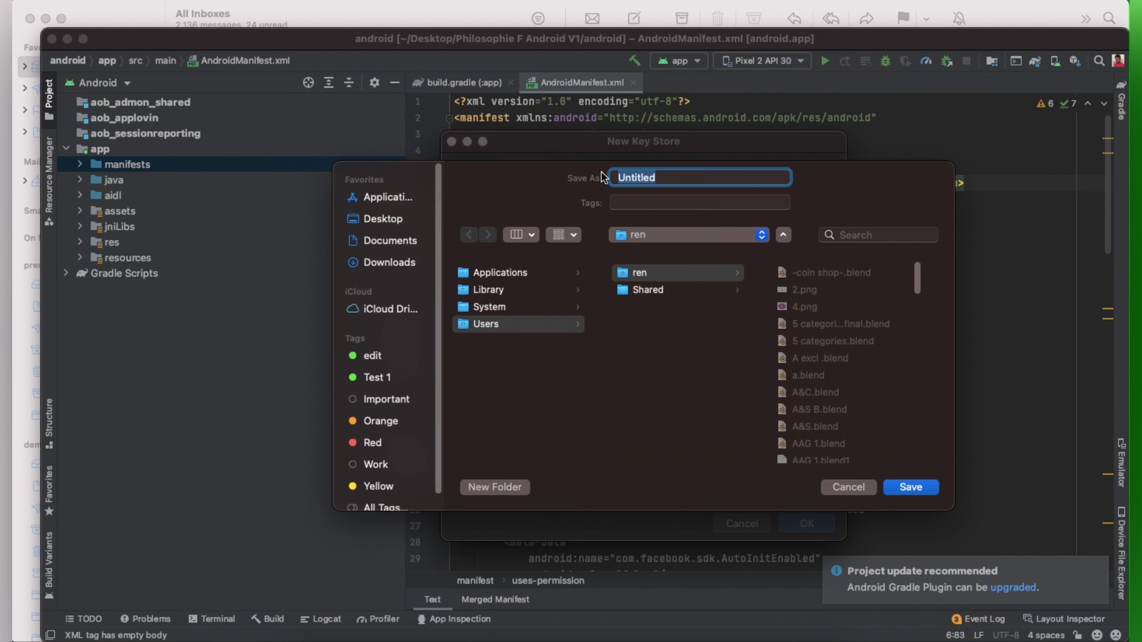
text(Philosophie)
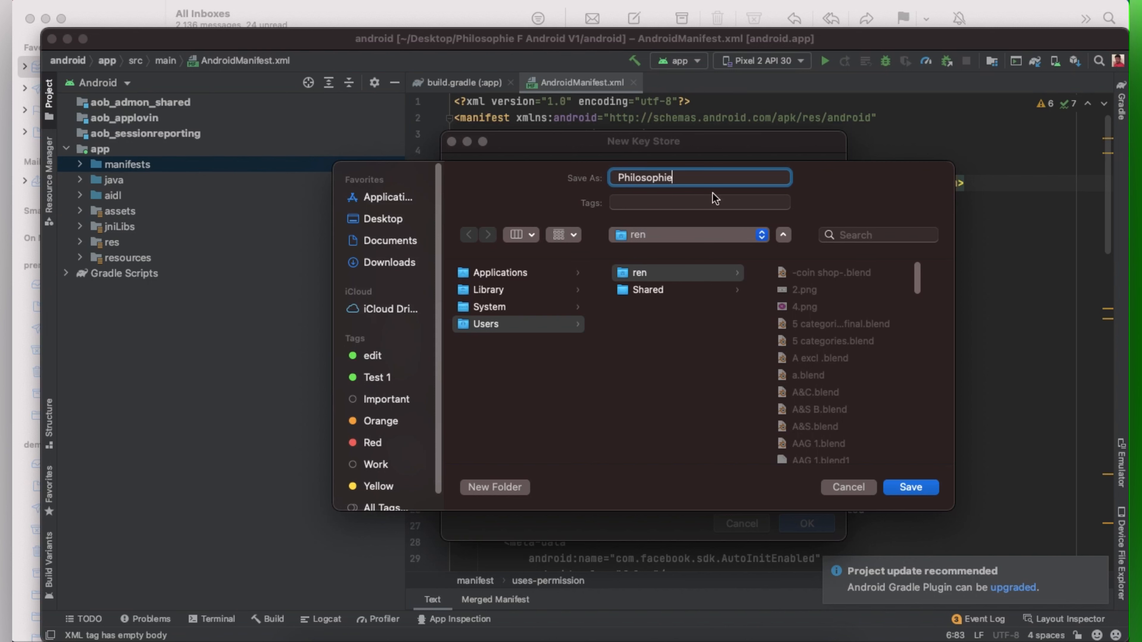
click(500, 274)
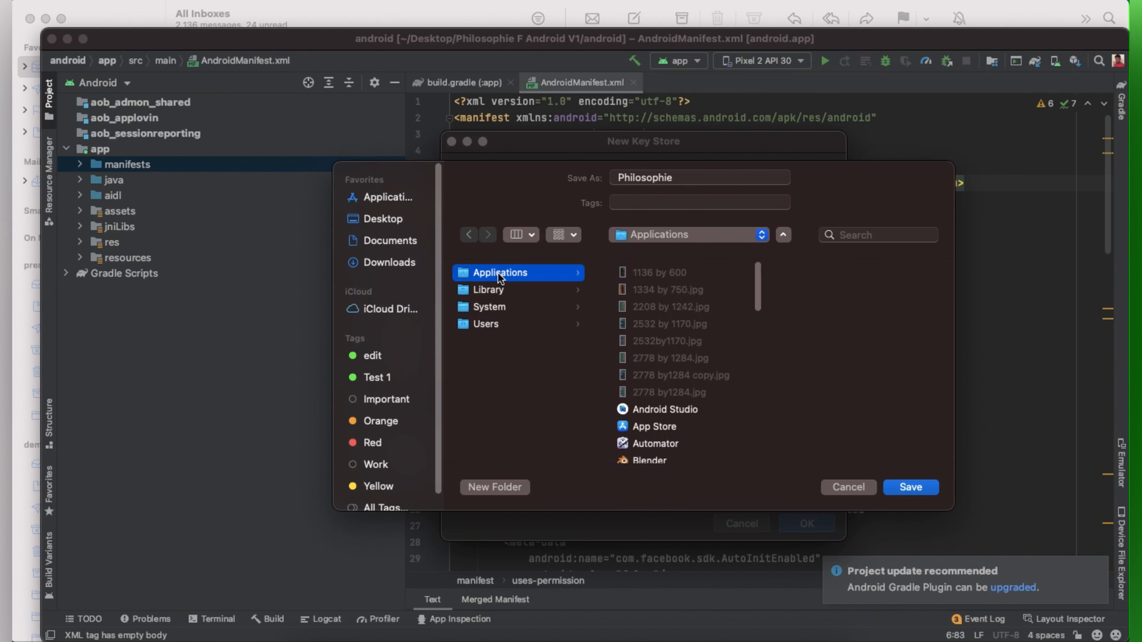
click(911, 487)
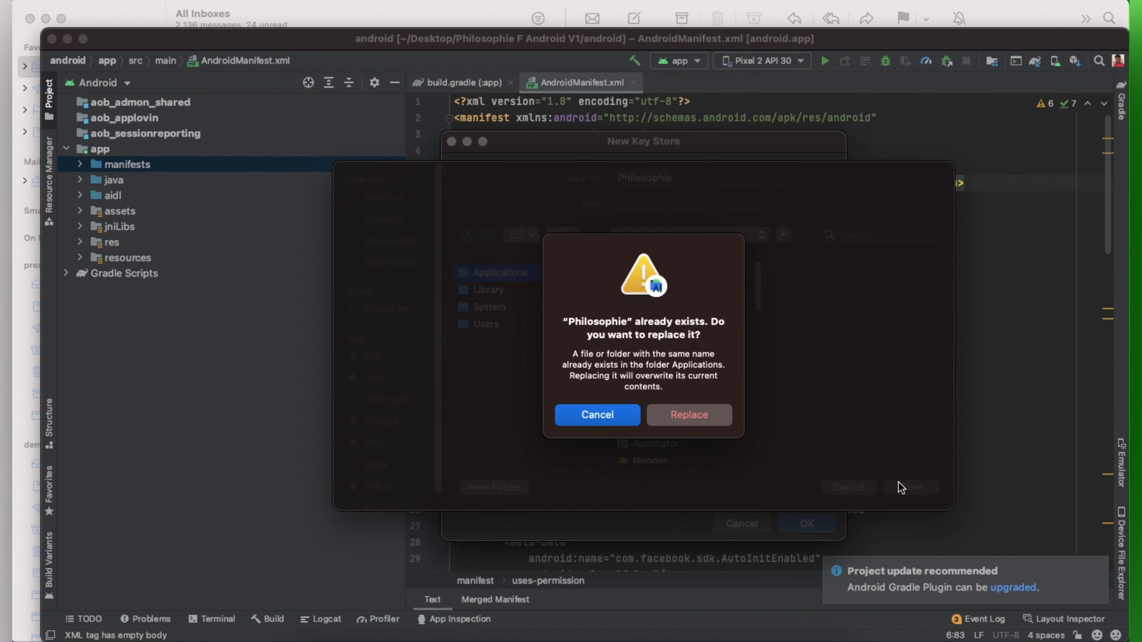
click(584, 418)
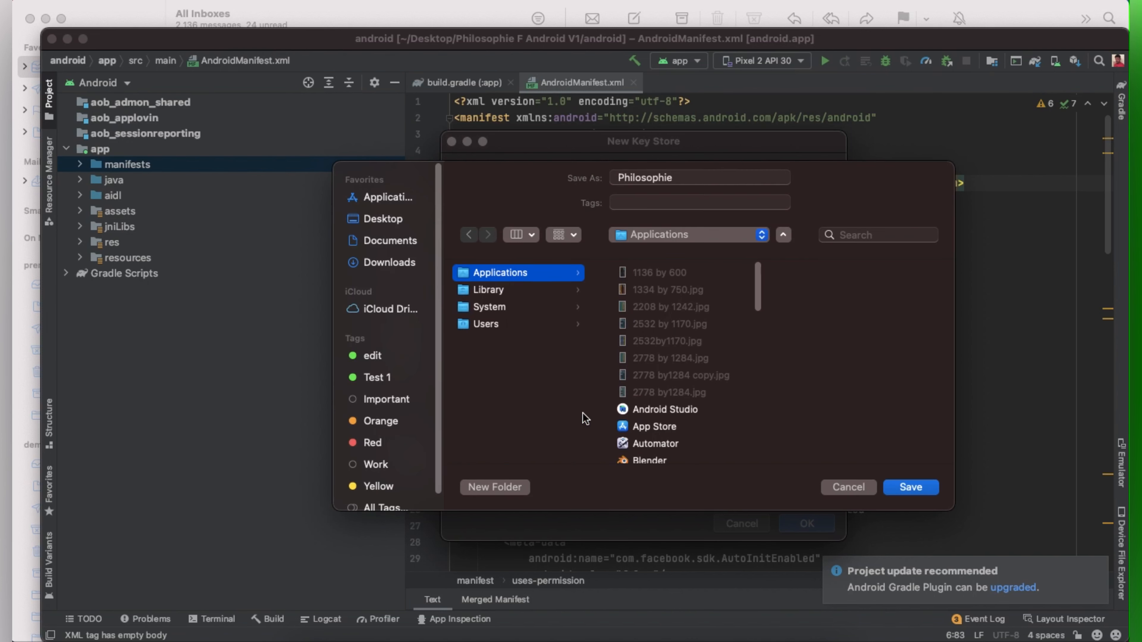
click(704, 178)
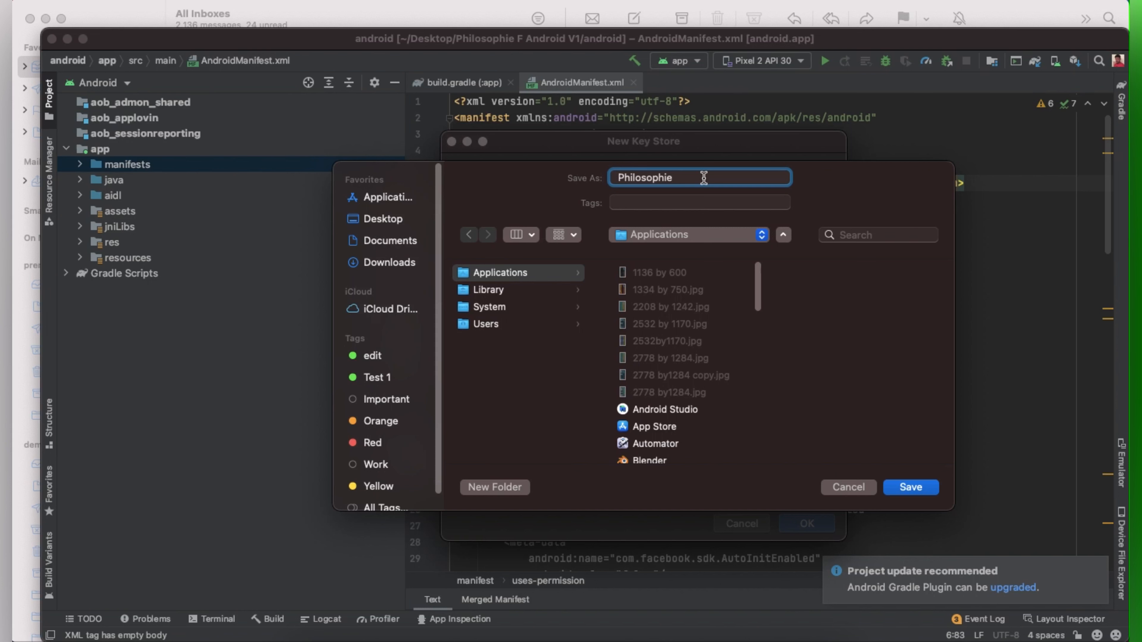
key(BackSpace)
key(BackSpace)
key(BackSpace)
key(BackSpace)
key(BackSpace)
key(BackSpace)
click(913, 490)
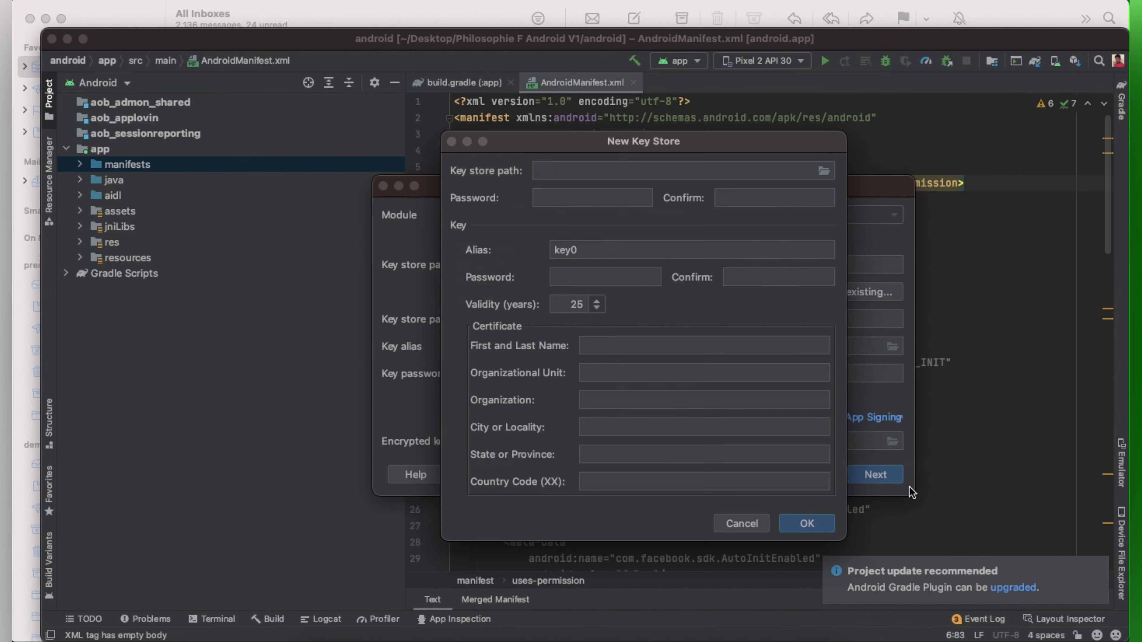
Step: Enter and confirm the key store password
click(599, 199)
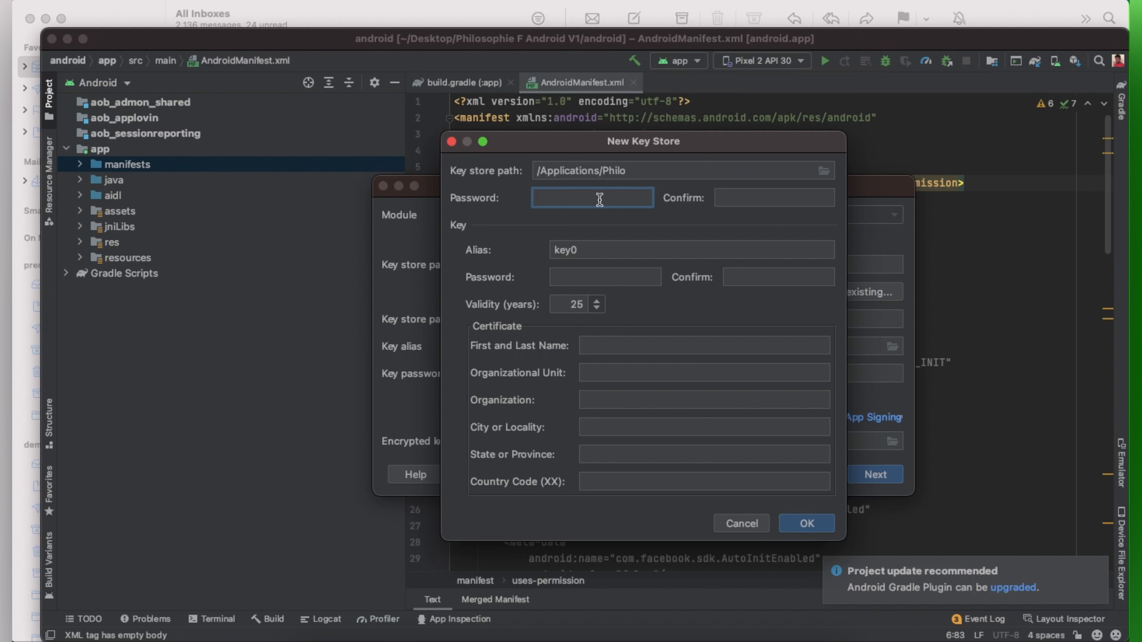
text(••••••••••)
click(730, 200)
text(•••••)
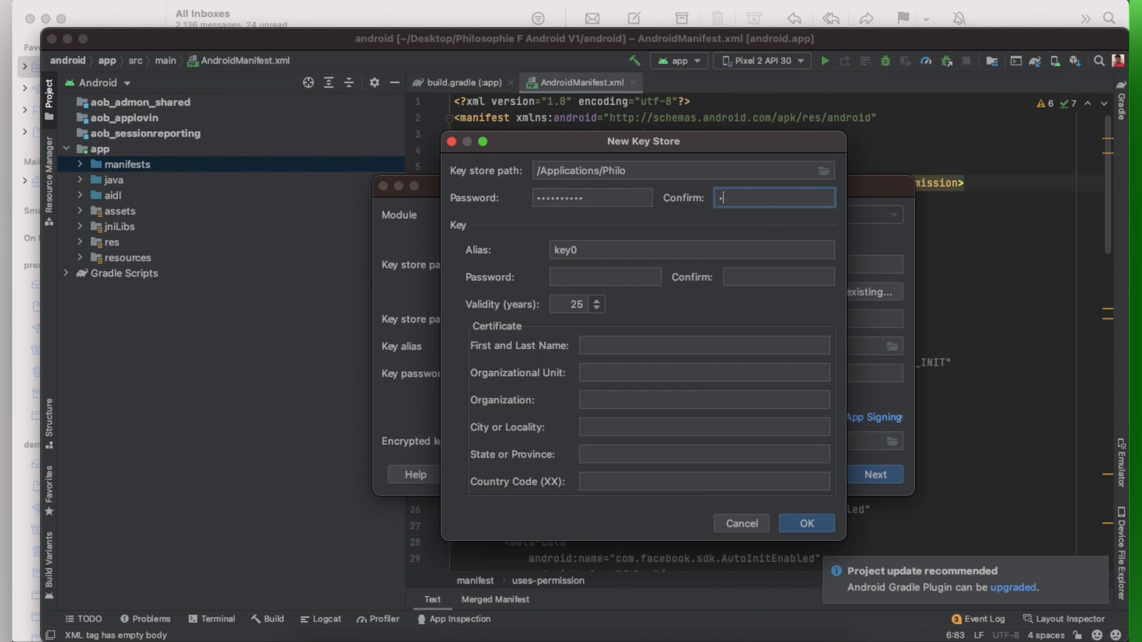
text(•••••)
Step: Enter the password for key alias key0, then move to its confirmation field
click(594, 279)
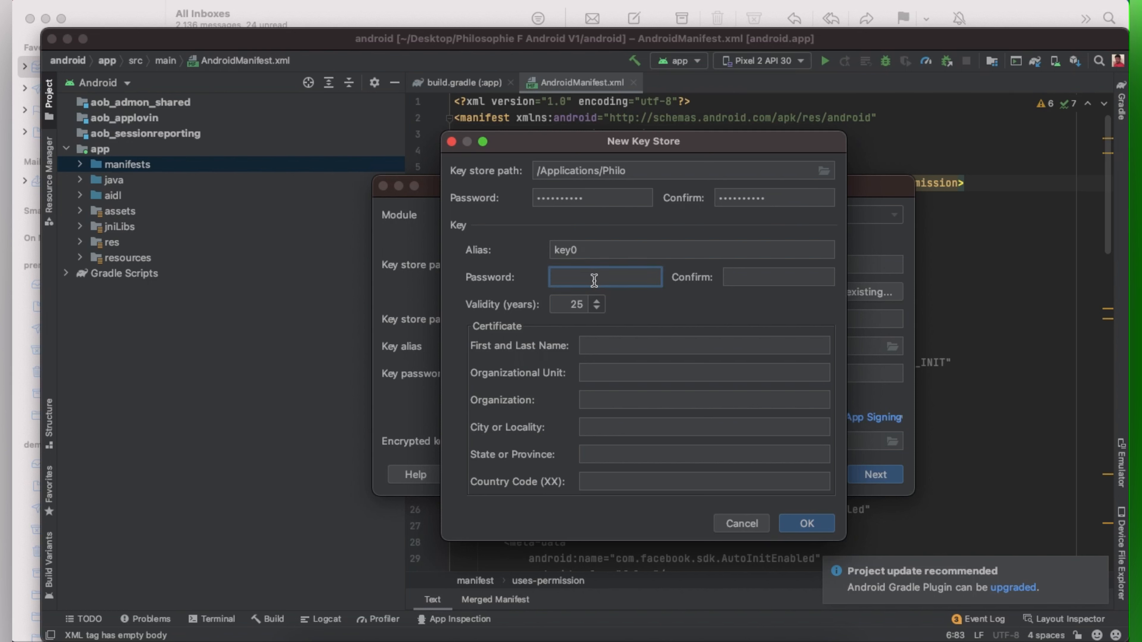
text(•••)
click(763, 279)
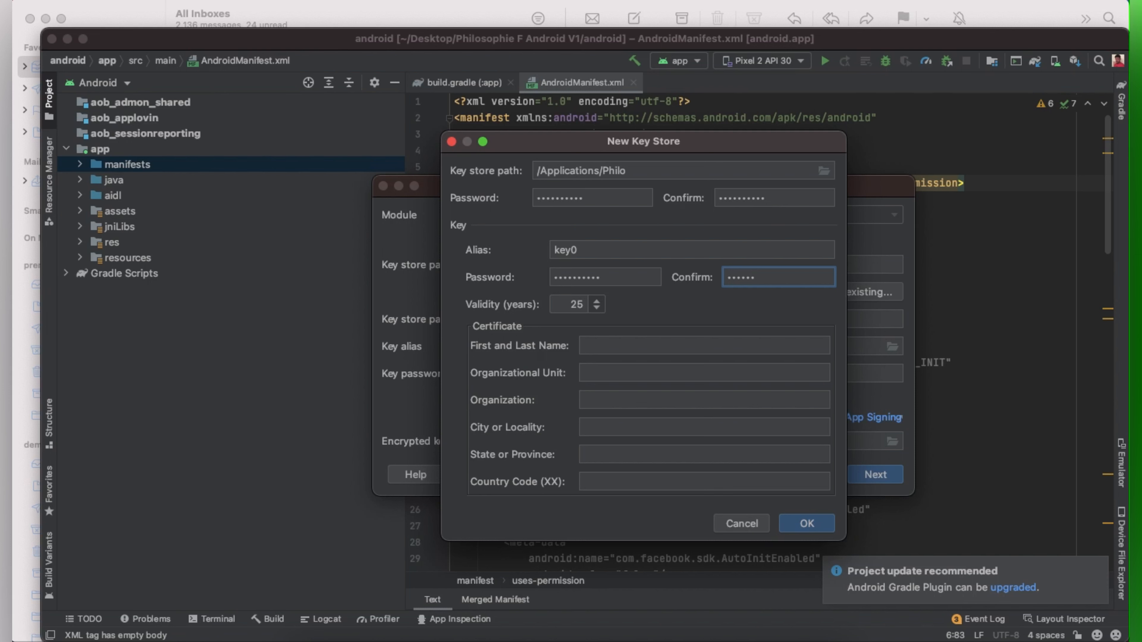
Step: Begin entering the certificate owner's name in the First and Last Name field
click(627, 345)
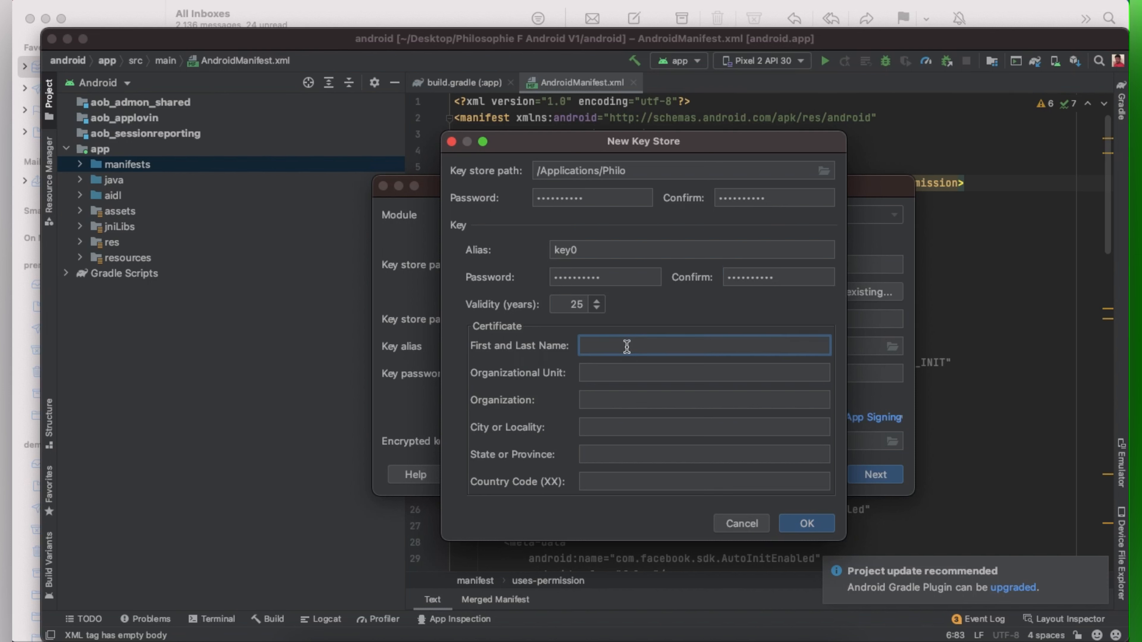
text(R)
text(enel Demary)
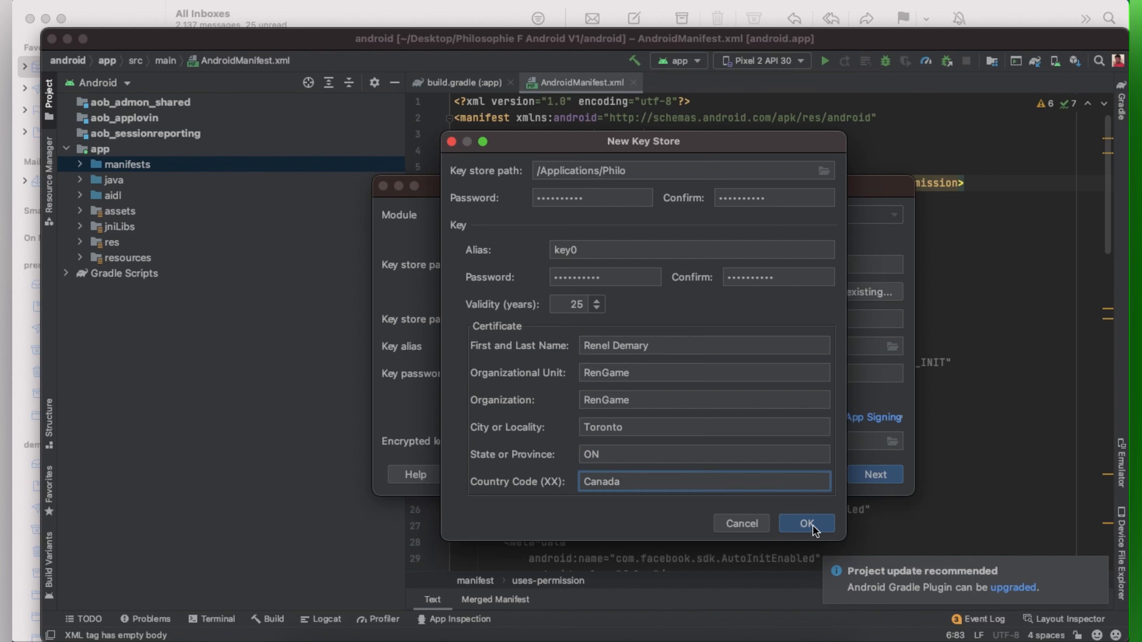
Step: Create the key store, remember its passwords, and build the signed bundle with the release variant
click(809, 525)
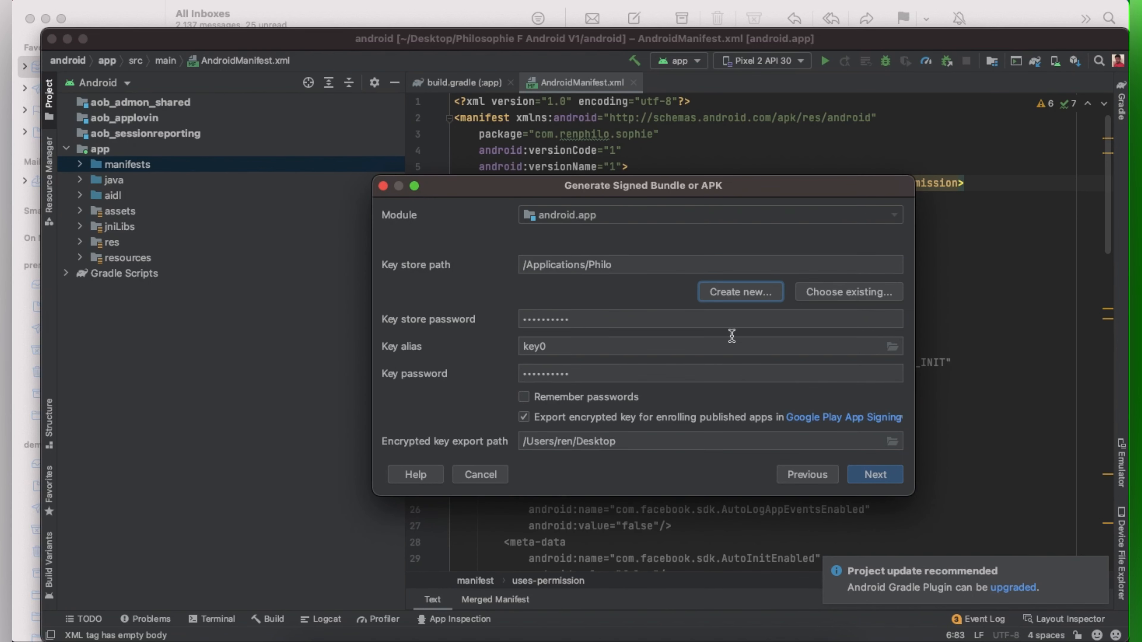
click(523, 395)
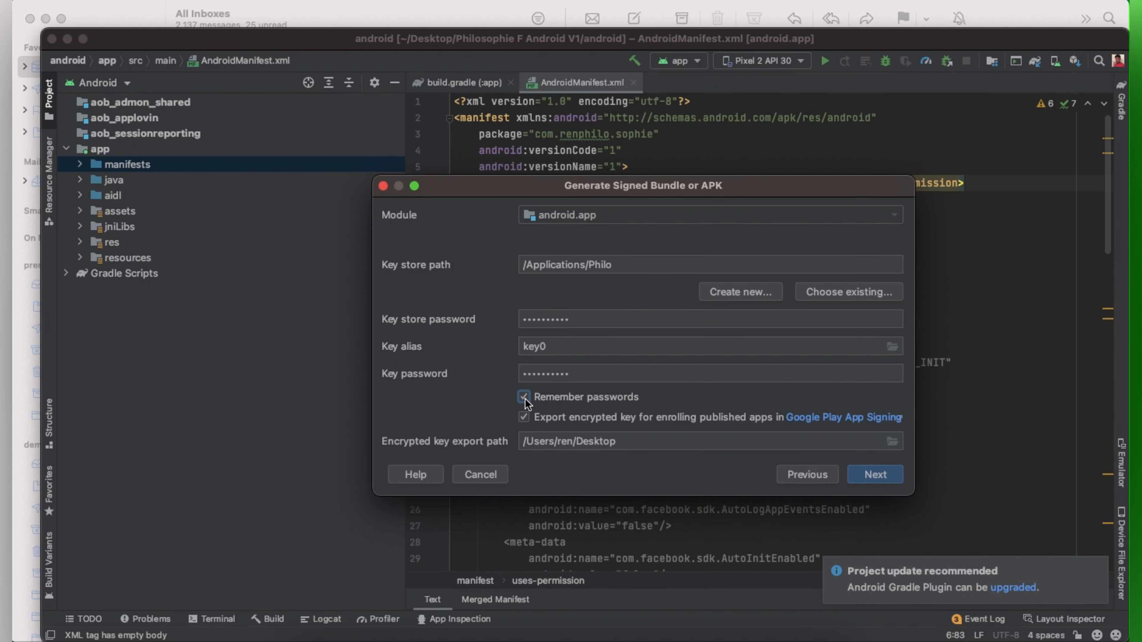
click(877, 478)
click(501, 259)
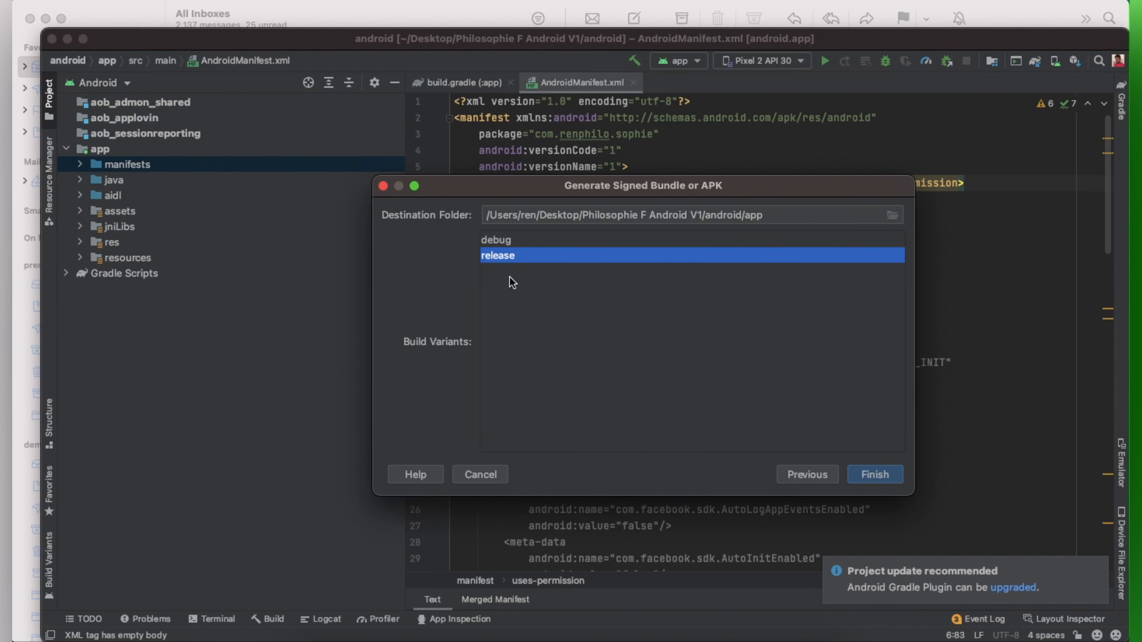
click(865, 476)
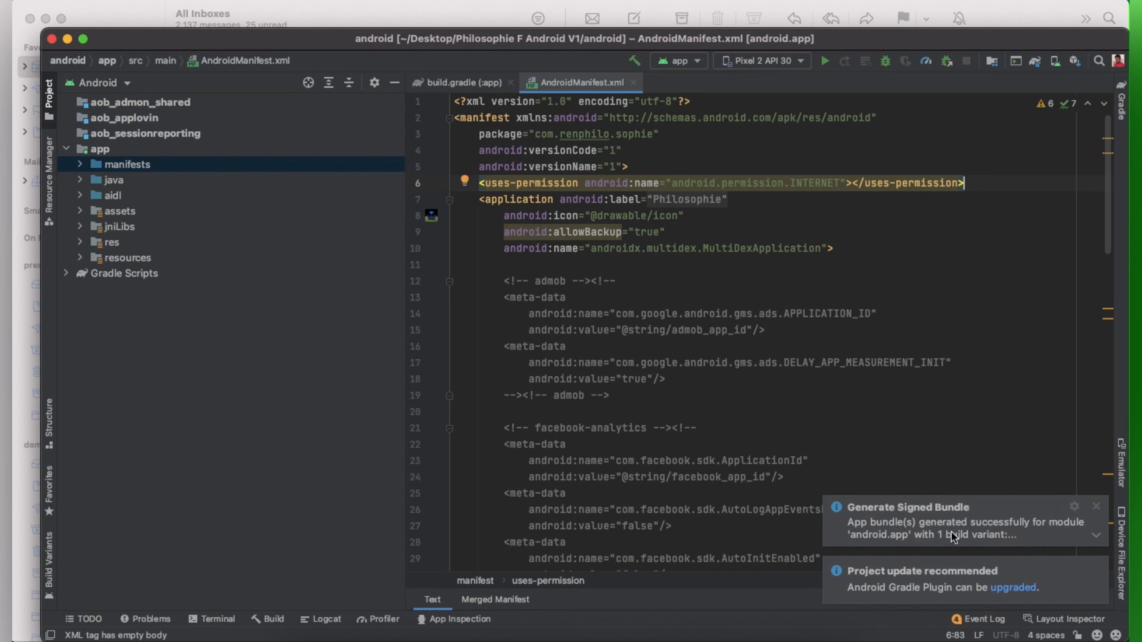
click(953, 537)
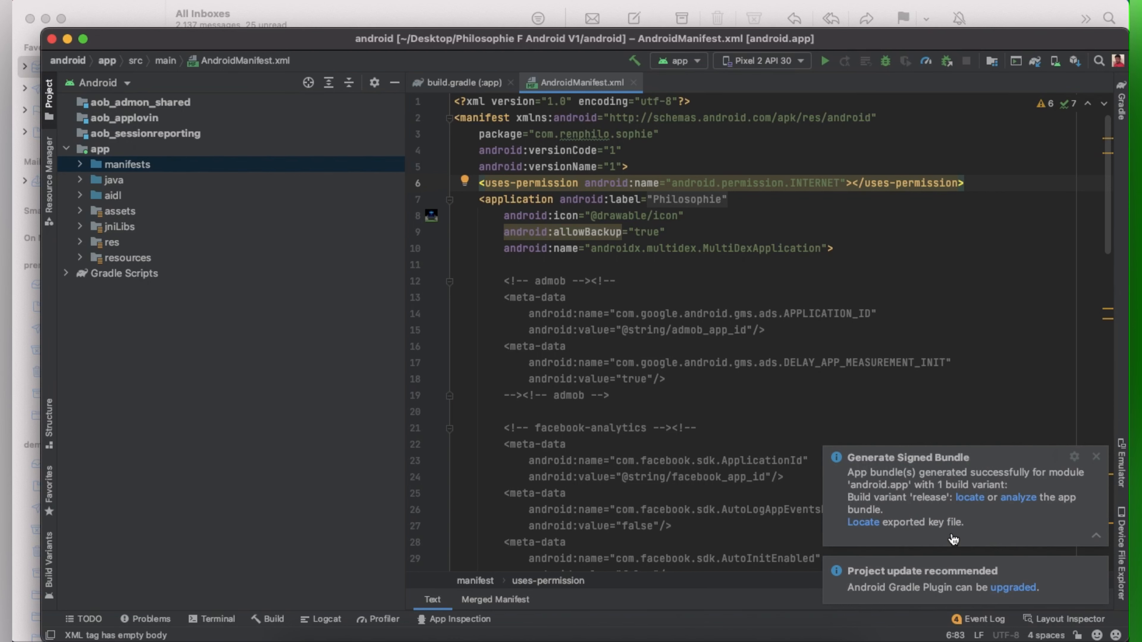
Step: Reveal app-release.aab in Finder and minimize Android Studio and Mail out of the way
click(967, 501)
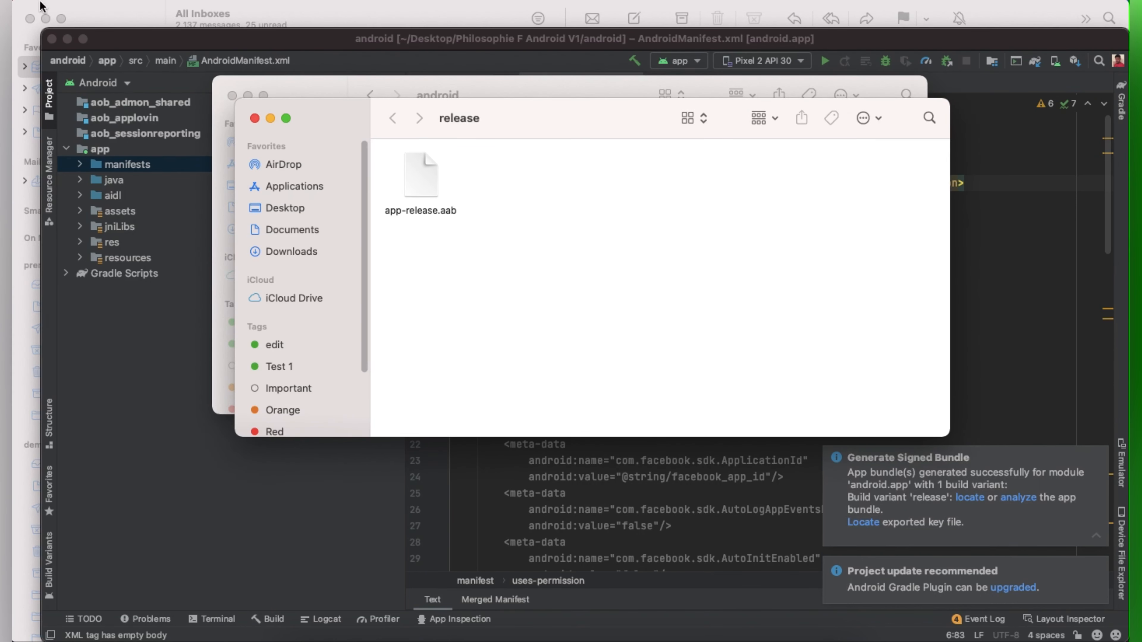
click(67, 38)
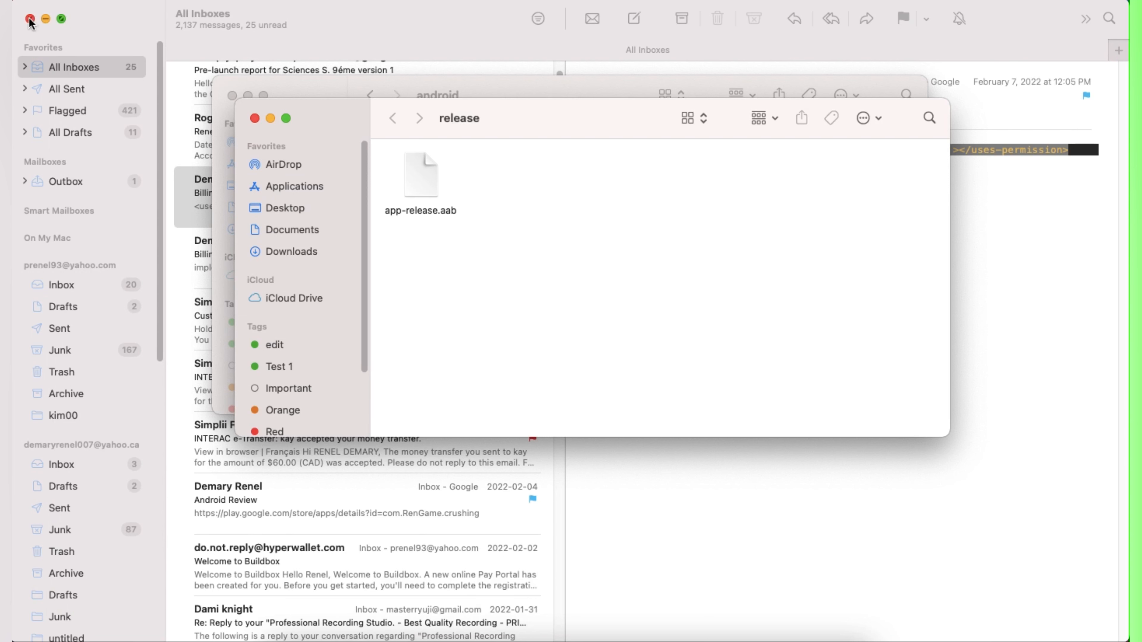
click(47, 20)
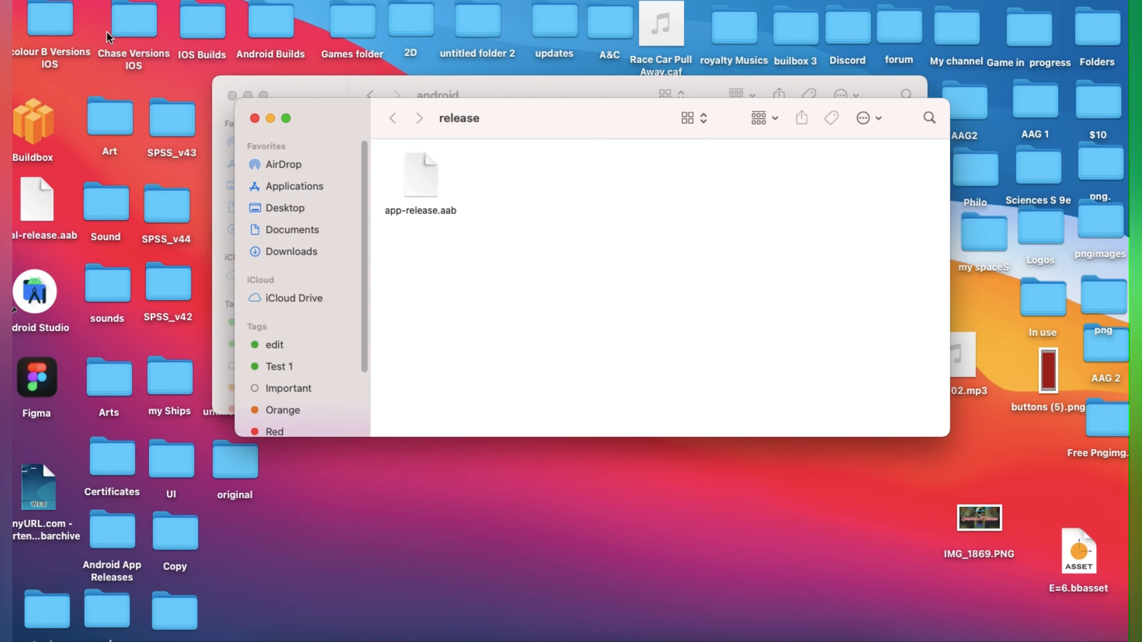
drag(340, 118, 333, 447)
click(331, 148)
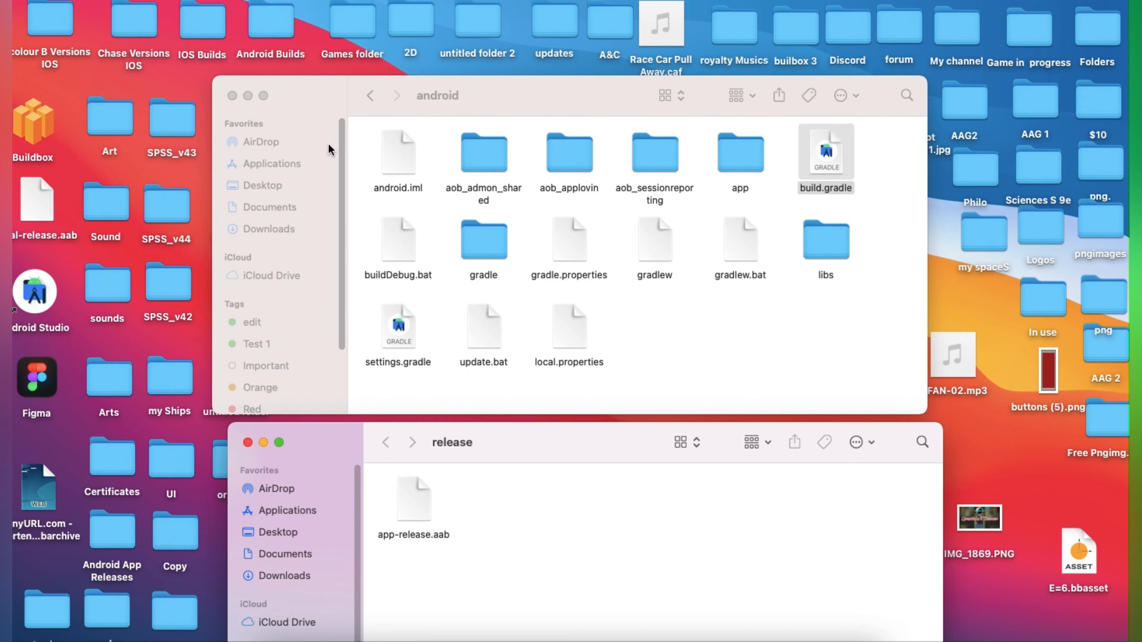
Step: Move app-release.aab up into Philosophie F Android V1 and close the empty release window
click(370, 96)
drag(411, 540, 499, 193)
click(247, 442)
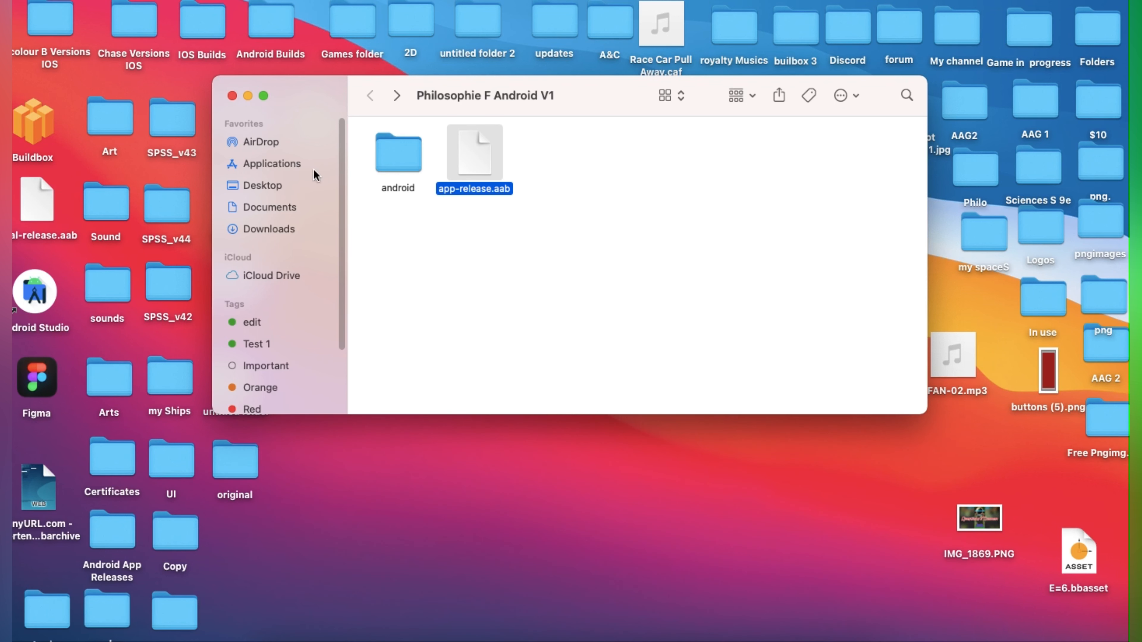
click(618, 641)
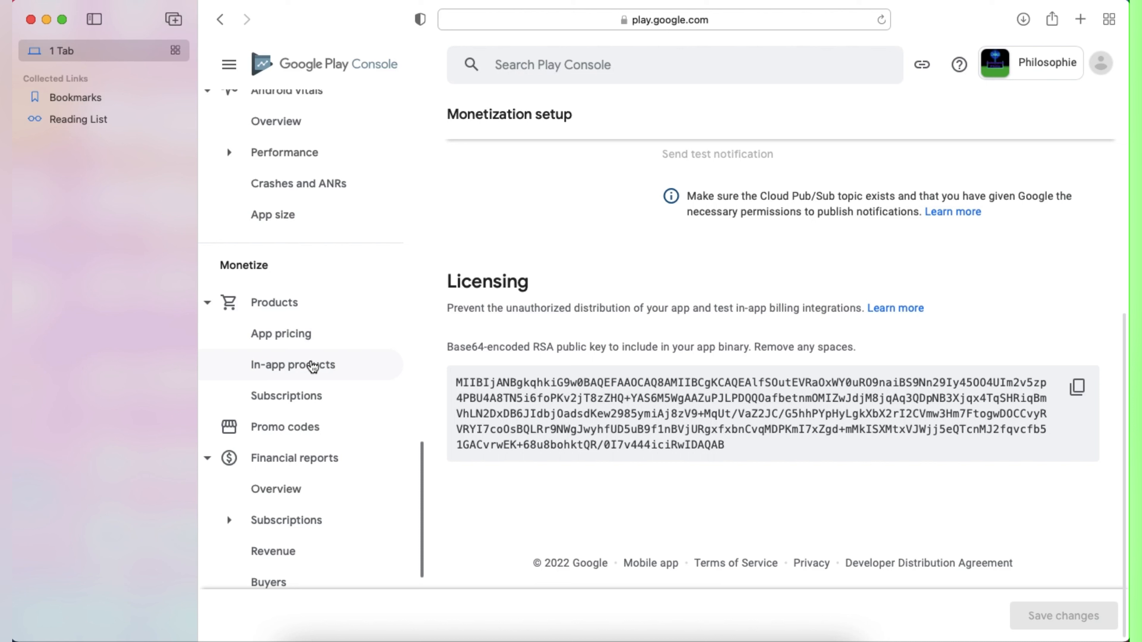
Step: Create a new Production release and drop app-release.aab into its App bundles area
scroll(299, 189, up, 4)
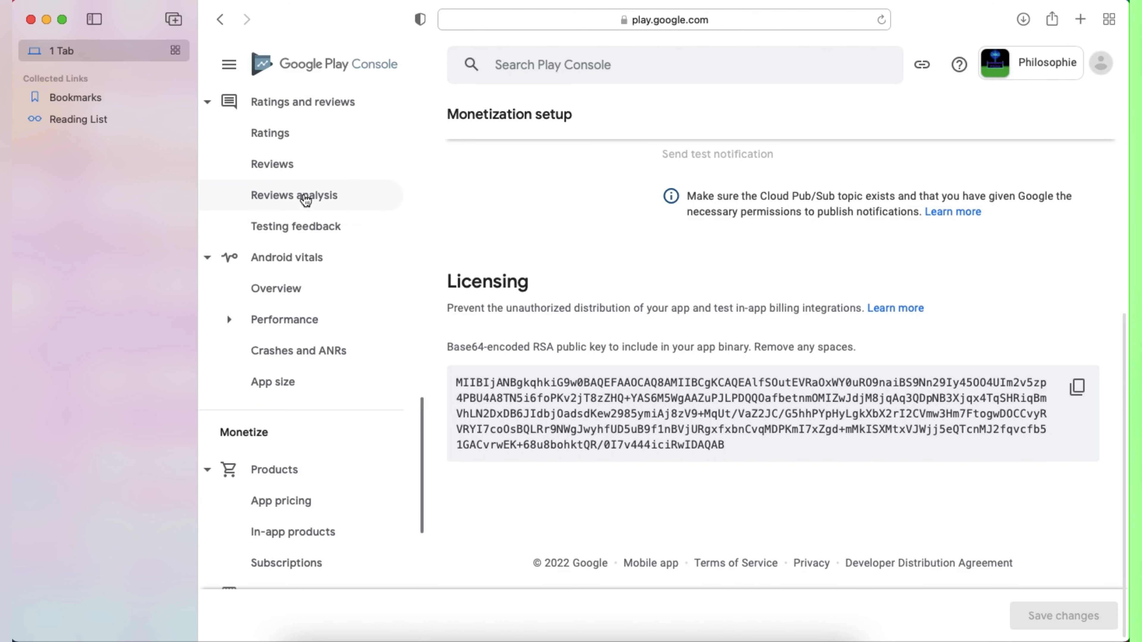
scroll(299, 143, up, 20)
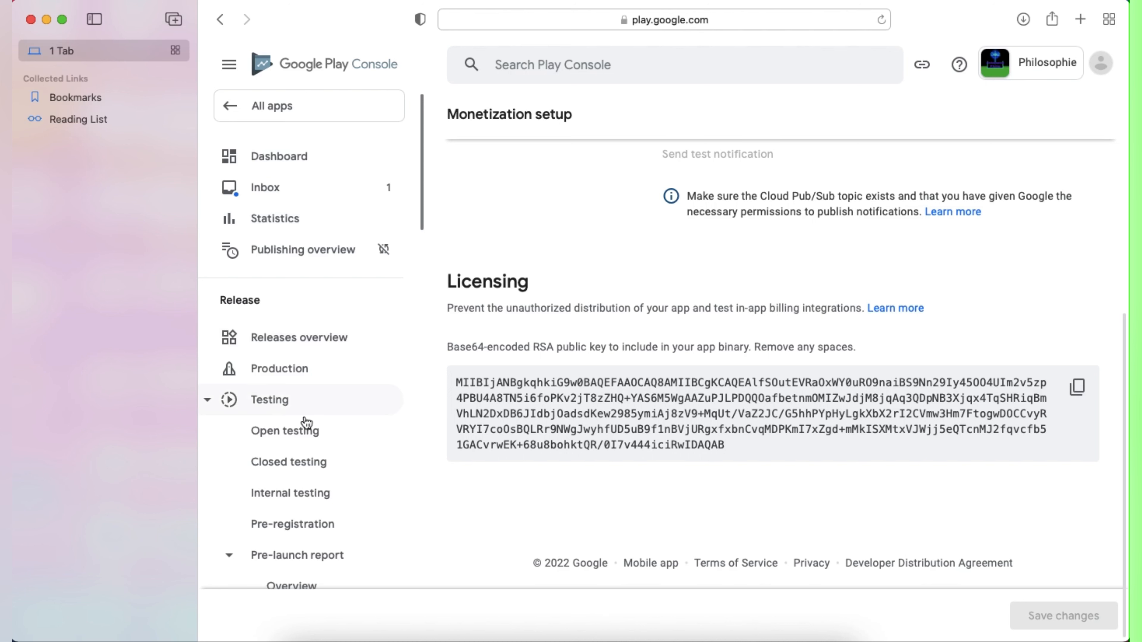
click(287, 371)
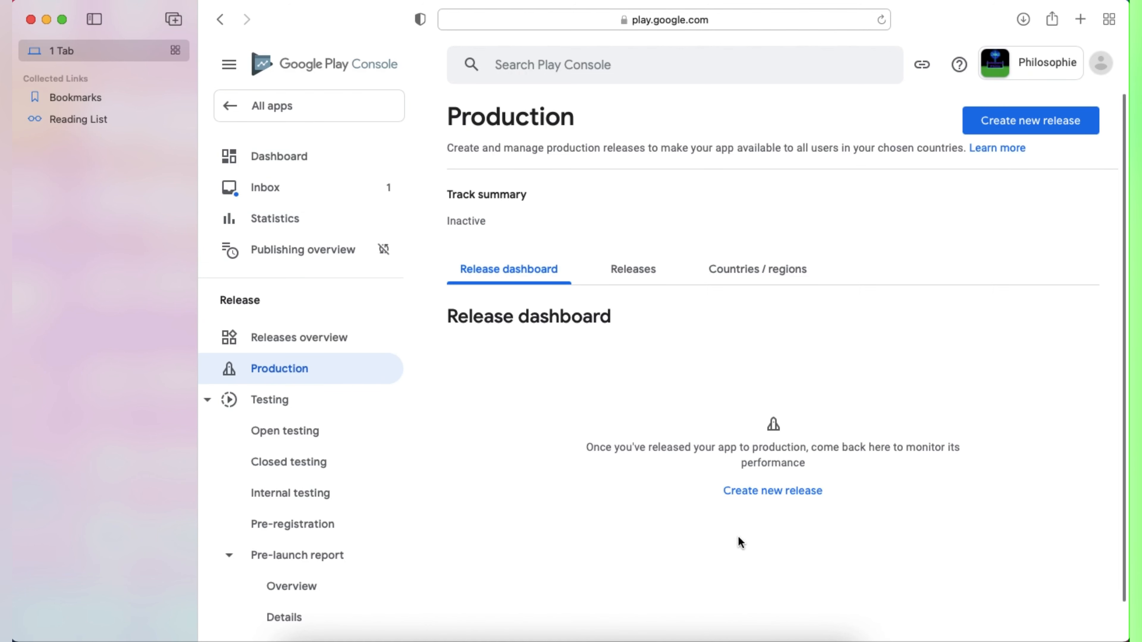
click(776, 495)
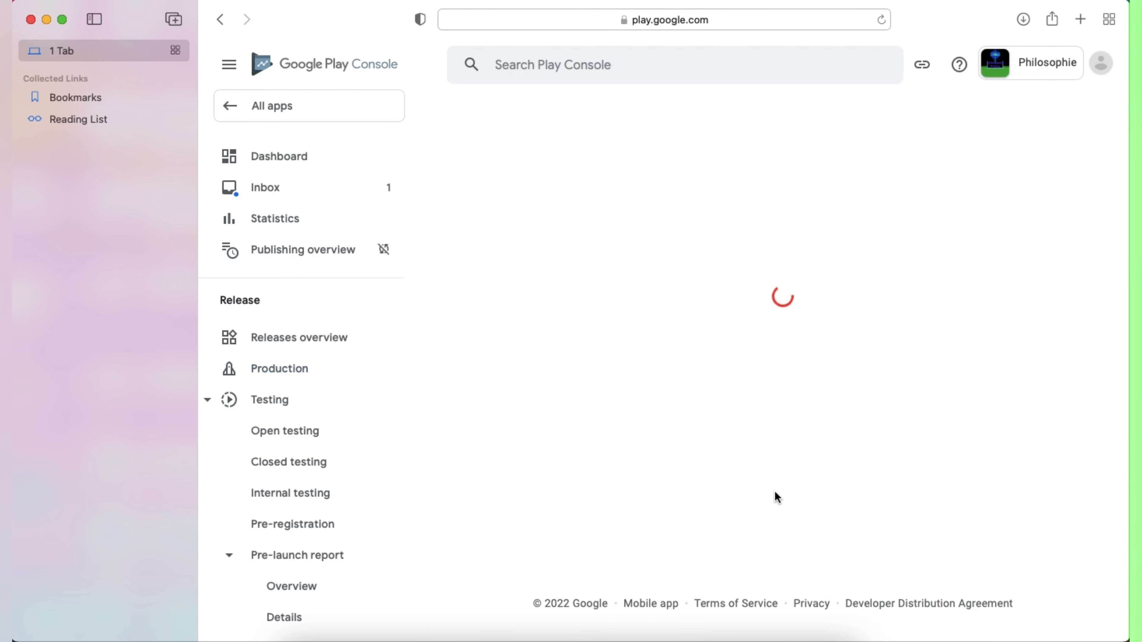
scroll(743, 503, down, 4)
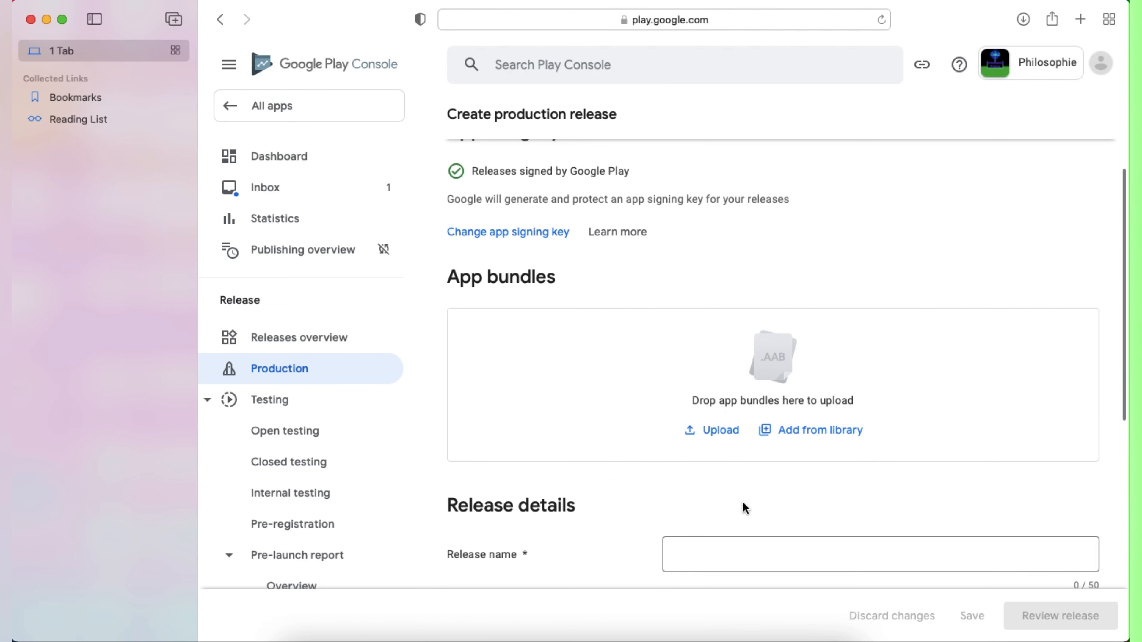
click(294, 636)
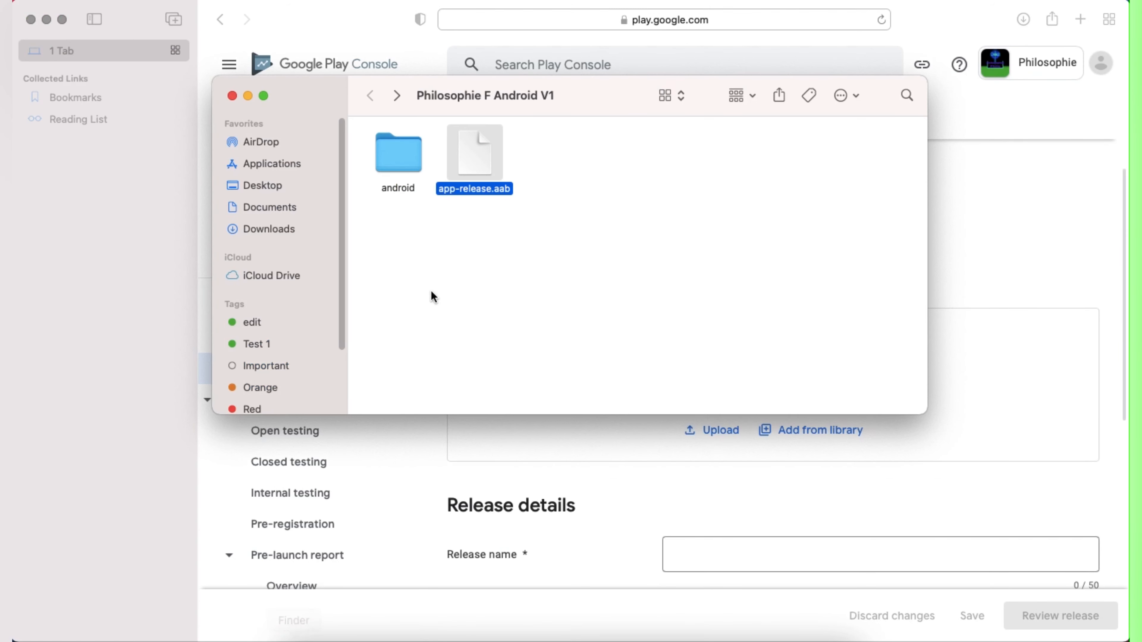
drag(477, 185, 774, 395)
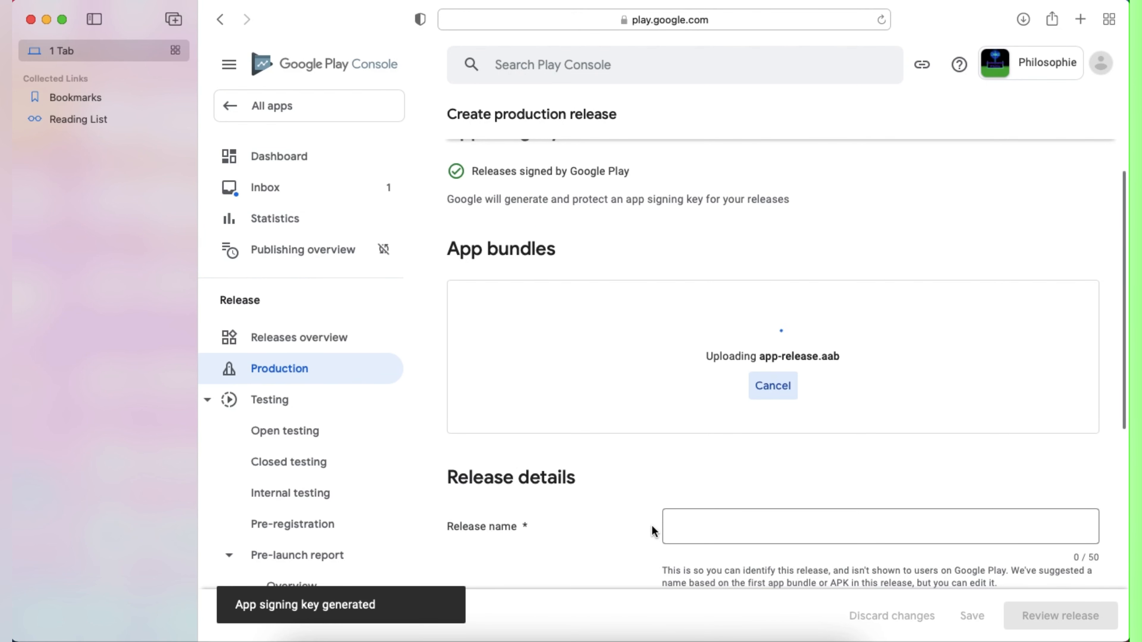
Step: Replace the en-CA release notes placeholder with 'First Release'
scroll(654, 528, down, 10)
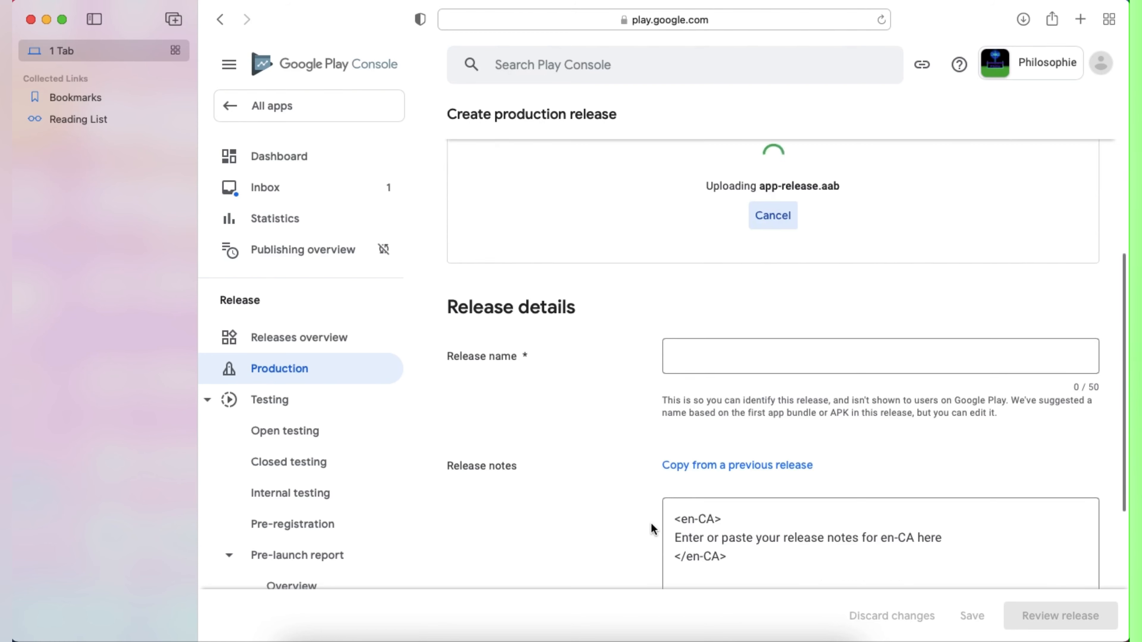
drag(944, 344, 688, 359)
click(687, 358)
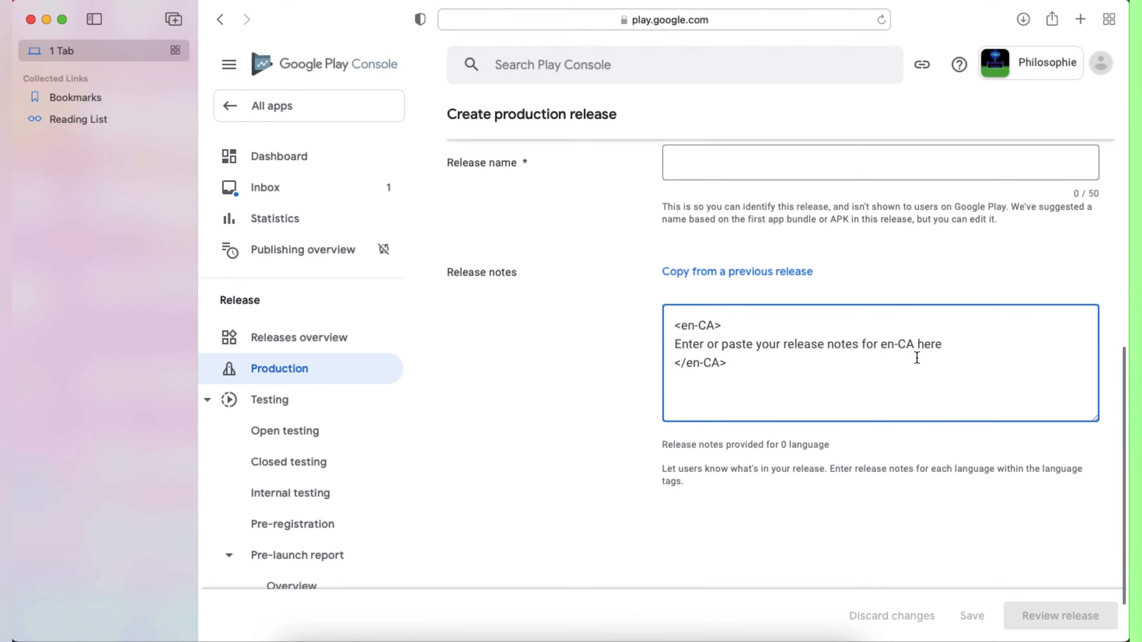
drag(944, 344, 647, 347)
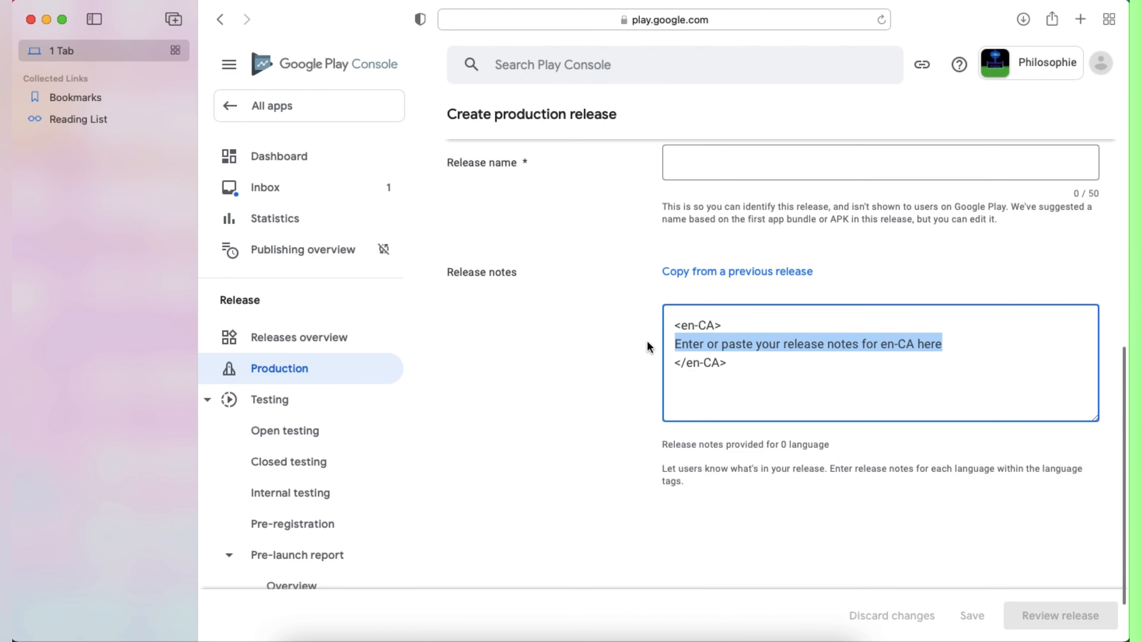
text(Fi)
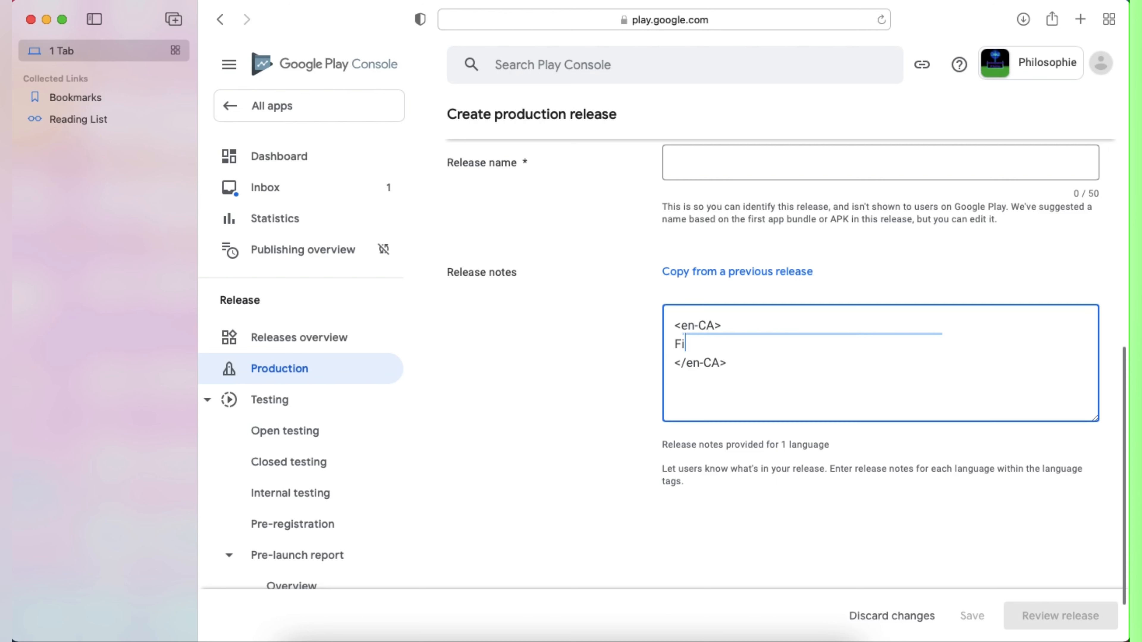
text(rst Release)
Step: Name the release 'Philosophie' and save the draft
scroll(647, 507, down, 3)
scroll(692, 457, up, 5)
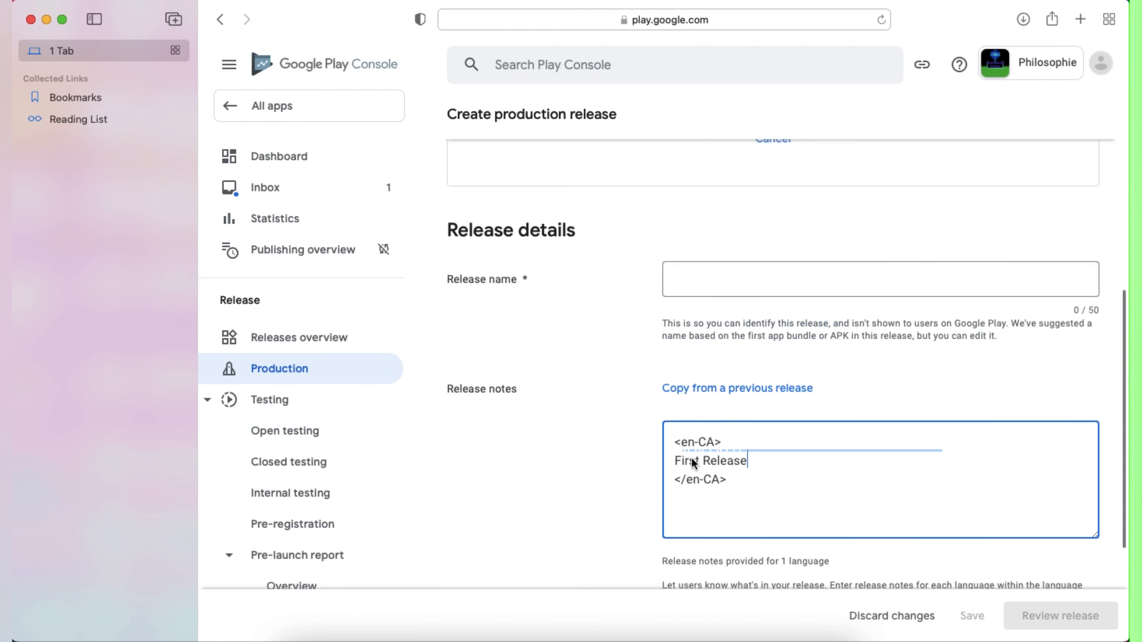
click(721, 282)
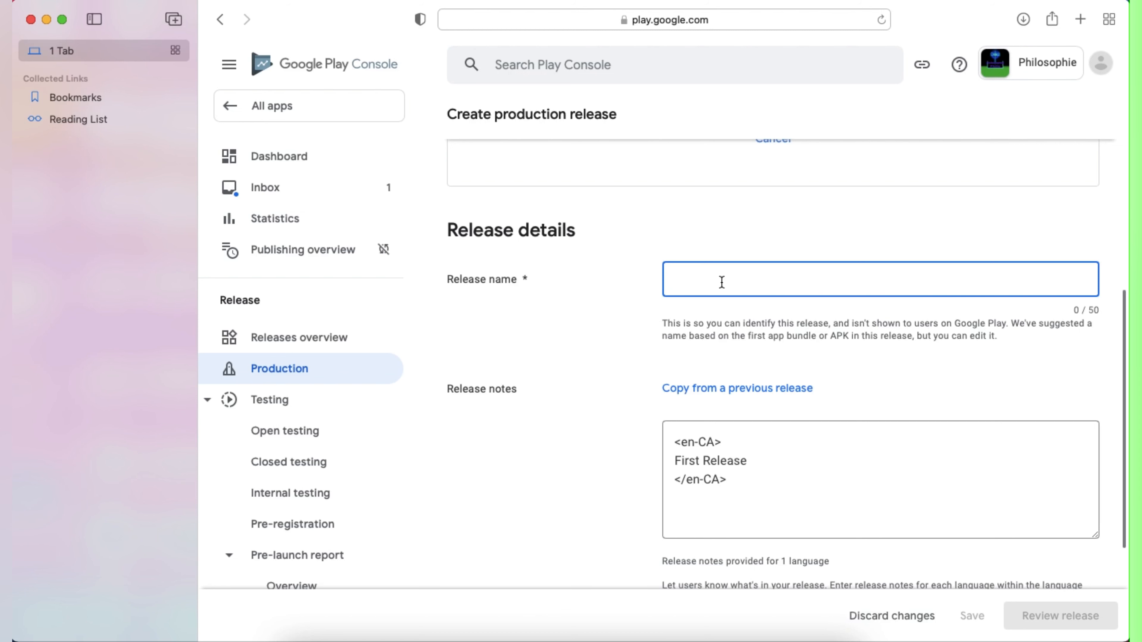
text(Philosophie)
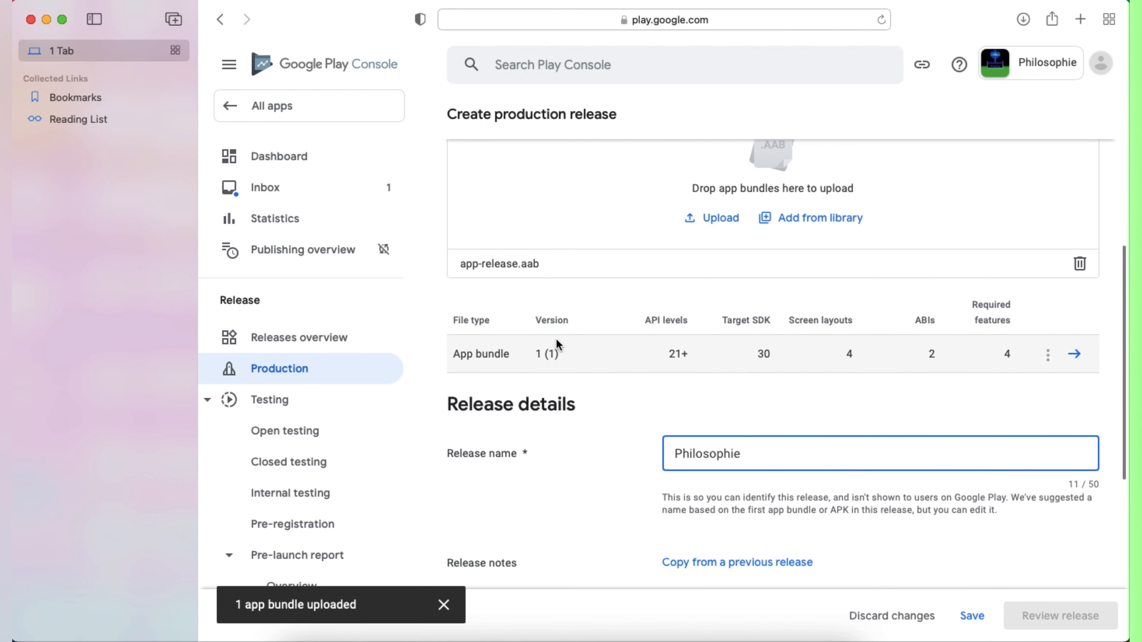
scroll(588, 381, up, 10)
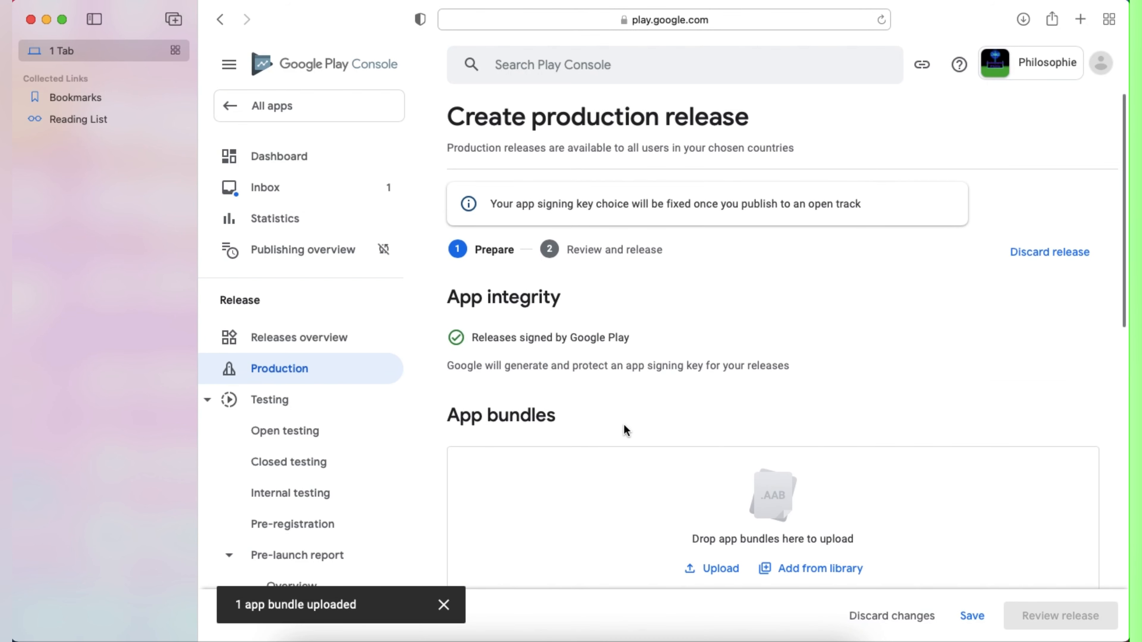
scroll(624, 424, down, 15)
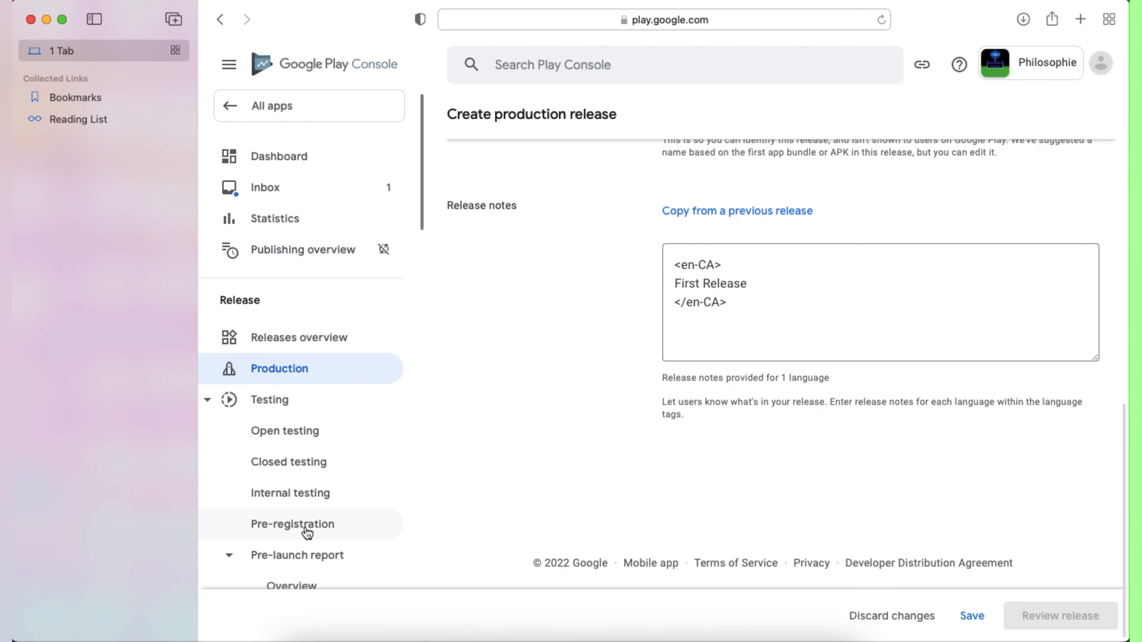
click(972, 616)
Step: Go to Monetize > In-app products and start a new product with Create product
scroll(994, 495, down, 5)
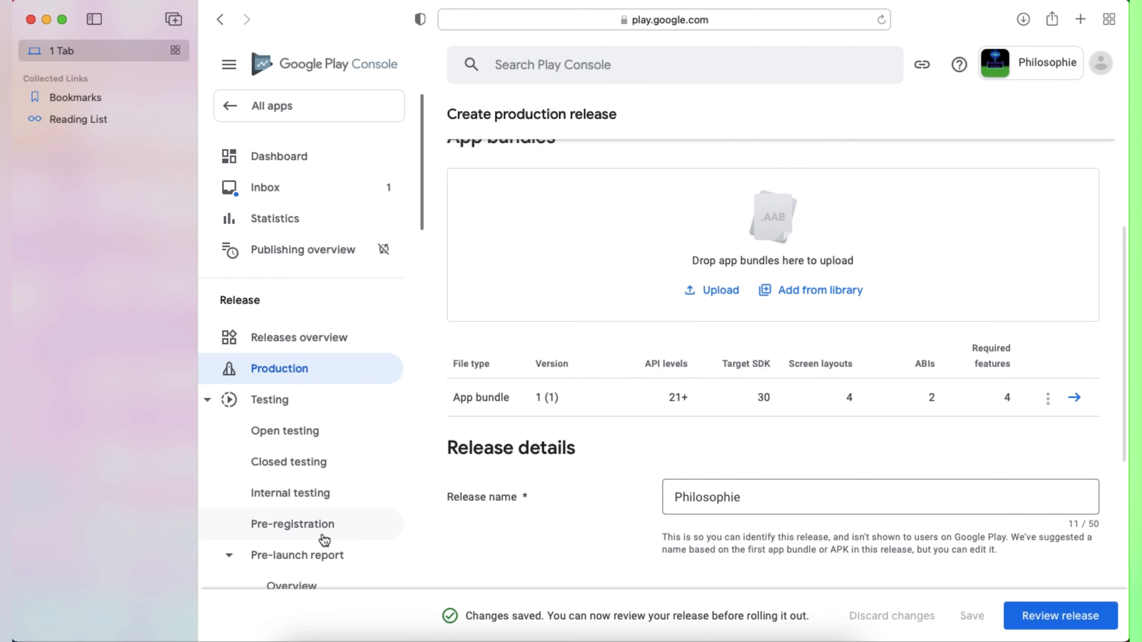
scroll(309, 429, down, 5)
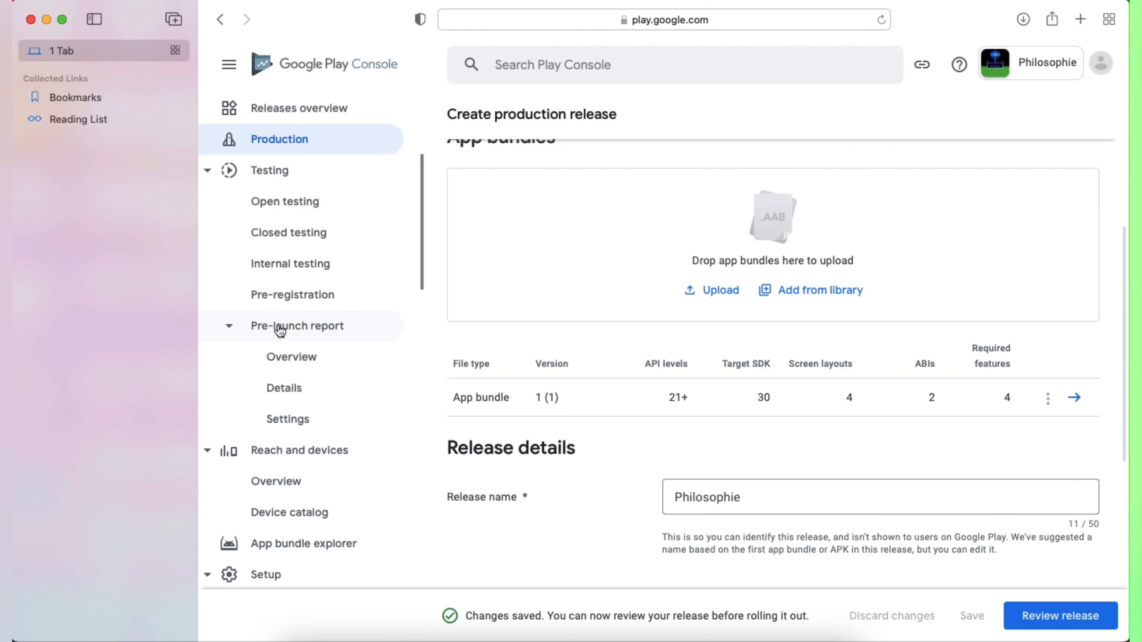
scroll(308, 318, up, 2)
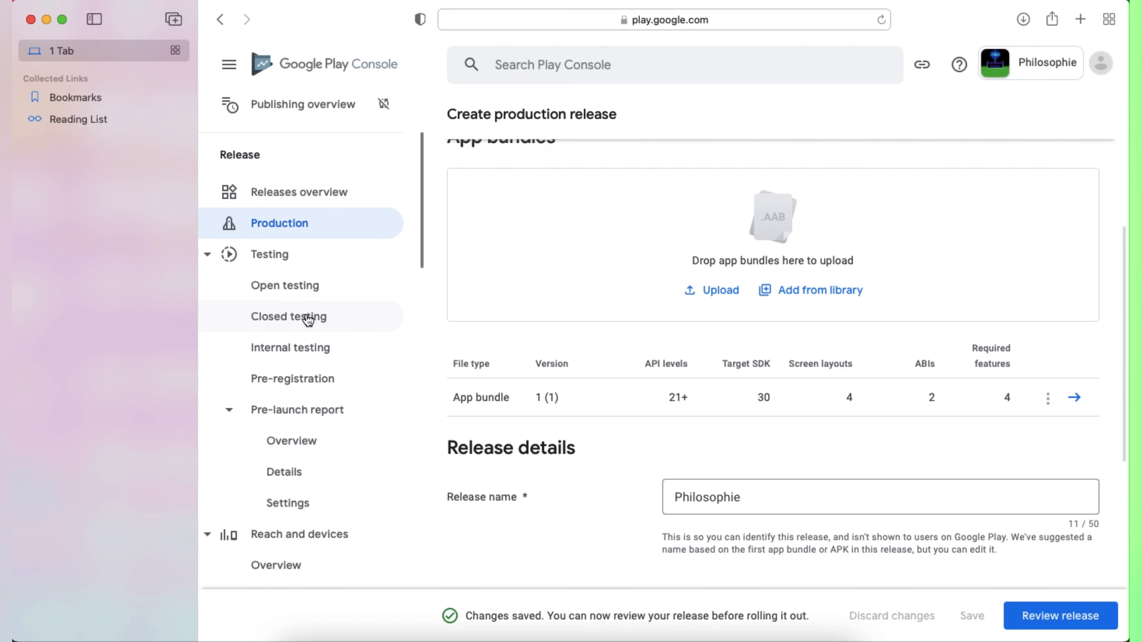
scroll(308, 319, down, 15)
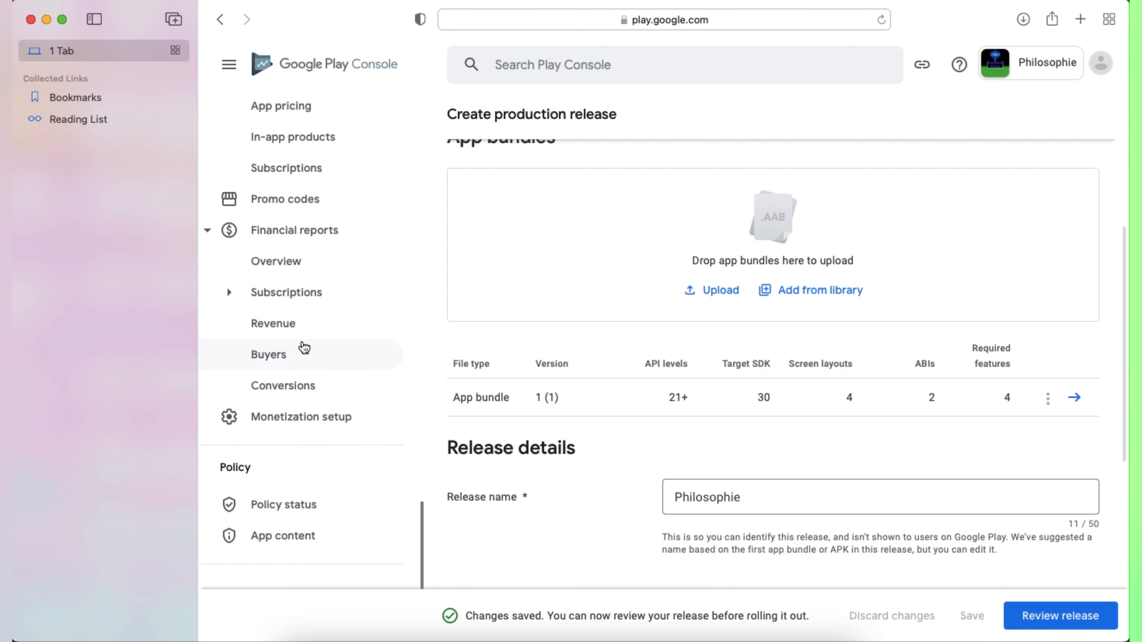
click(293, 138)
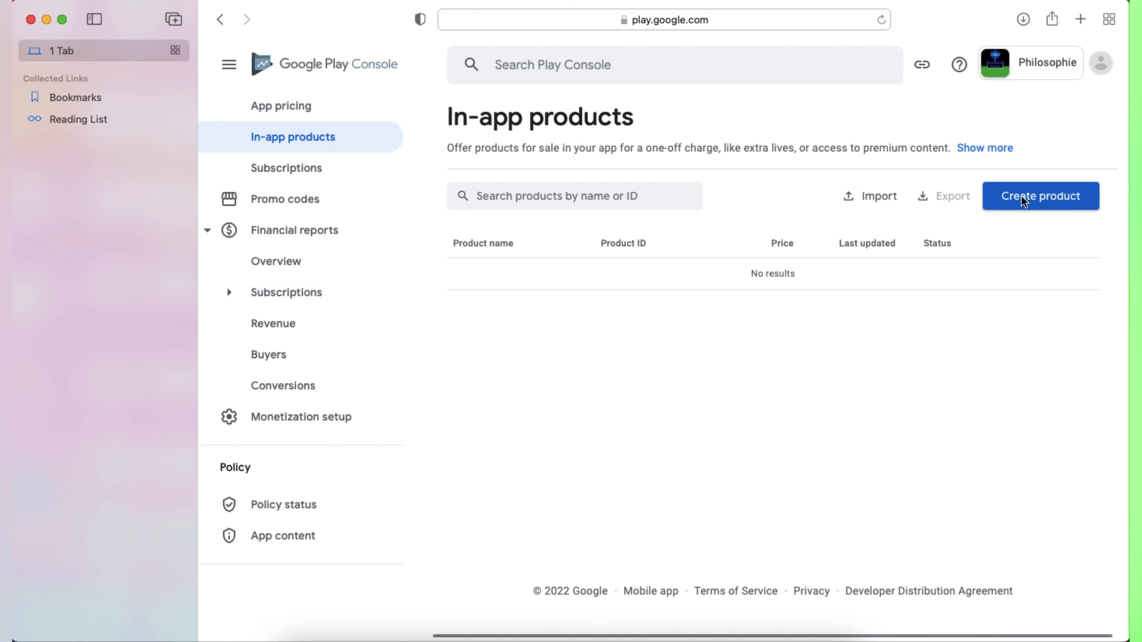
click(1024, 202)
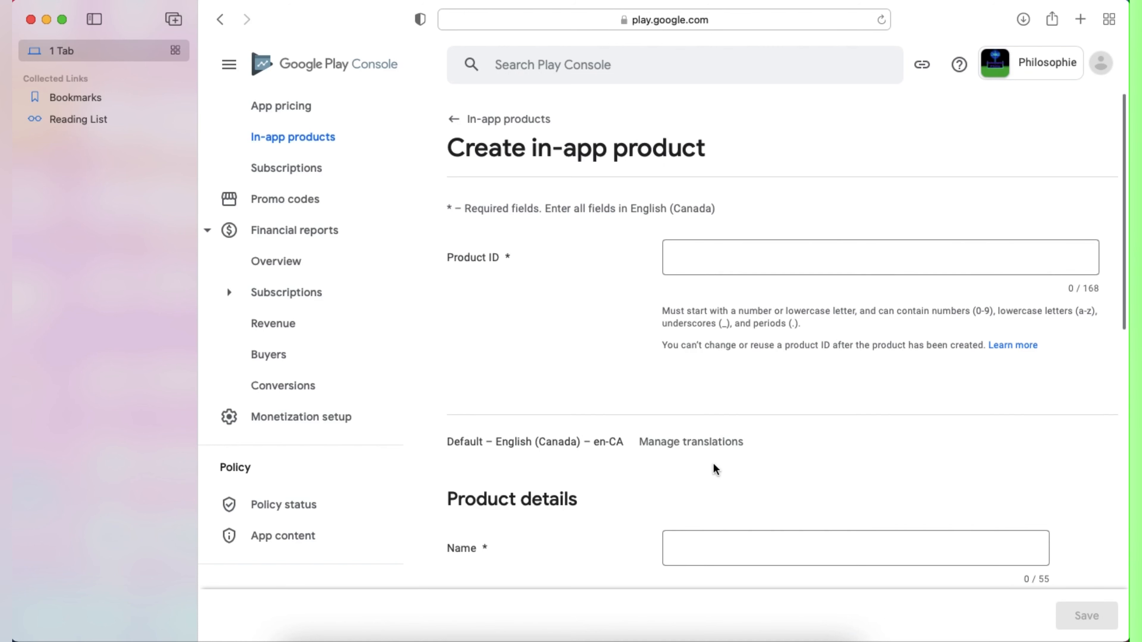
Step: Copy Currency 1's Purchase Store Identifier 12345 from Buildbox, then return to the Product ID field
click(667, 626)
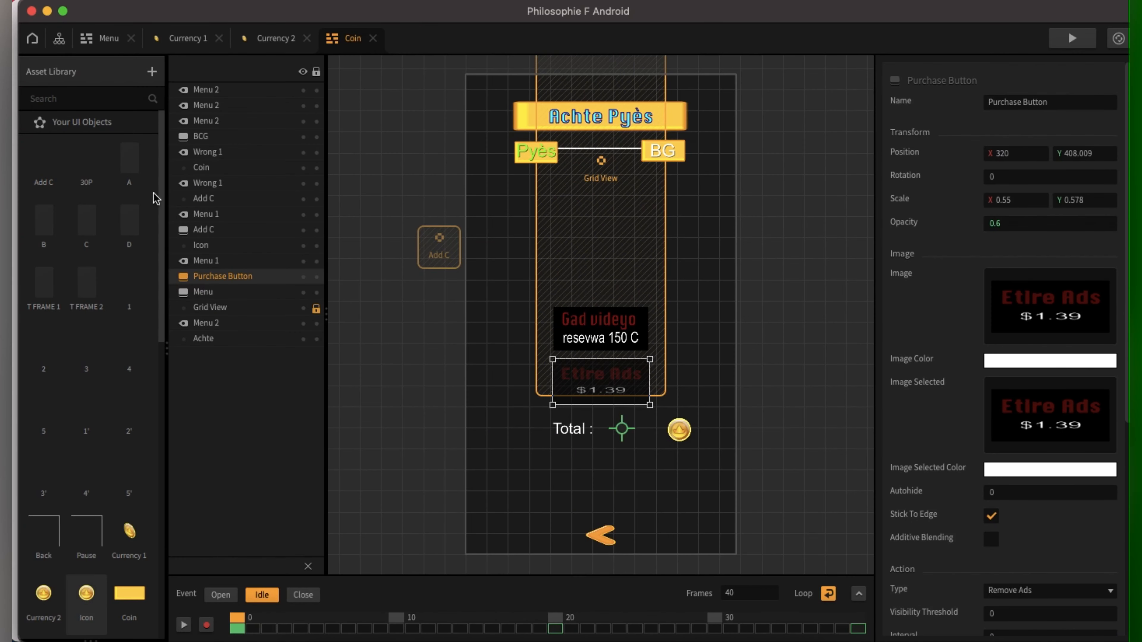
scroll(113, 404, down, 5)
scroll(113, 404, down, 3)
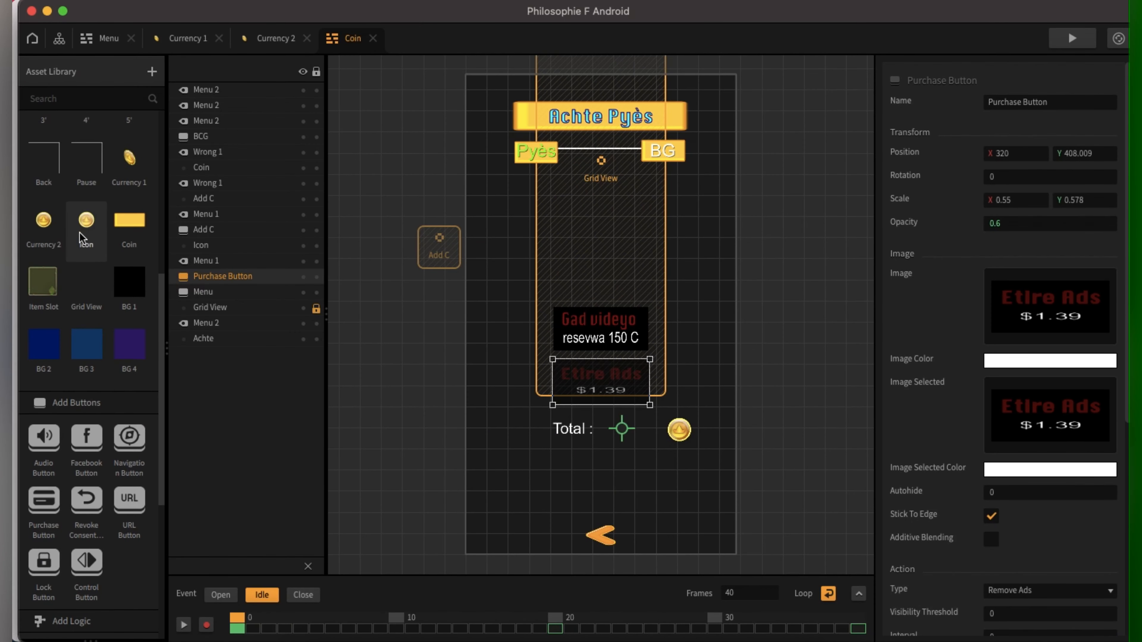
double_click(135, 173)
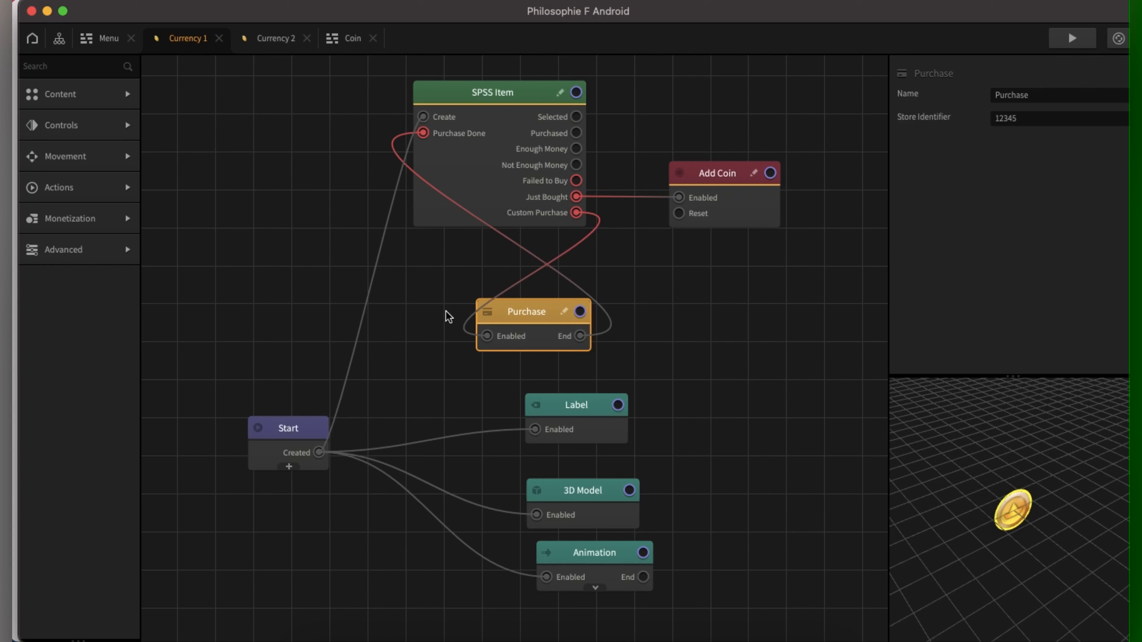
click(497, 215)
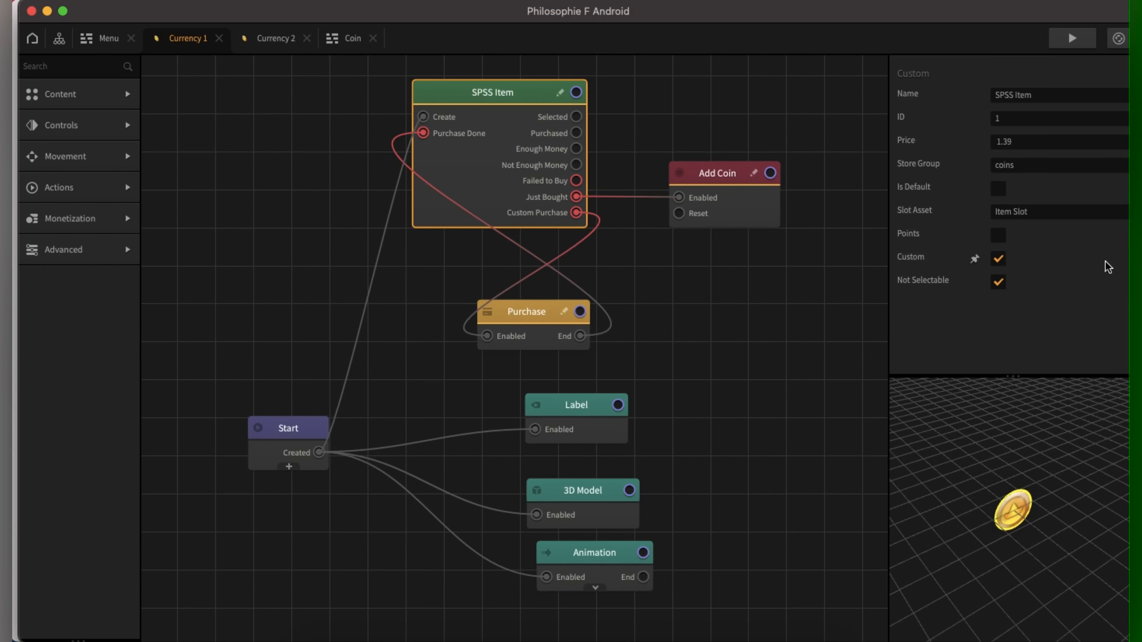
click(532, 320)
click(1045, 116)
key(super+c)
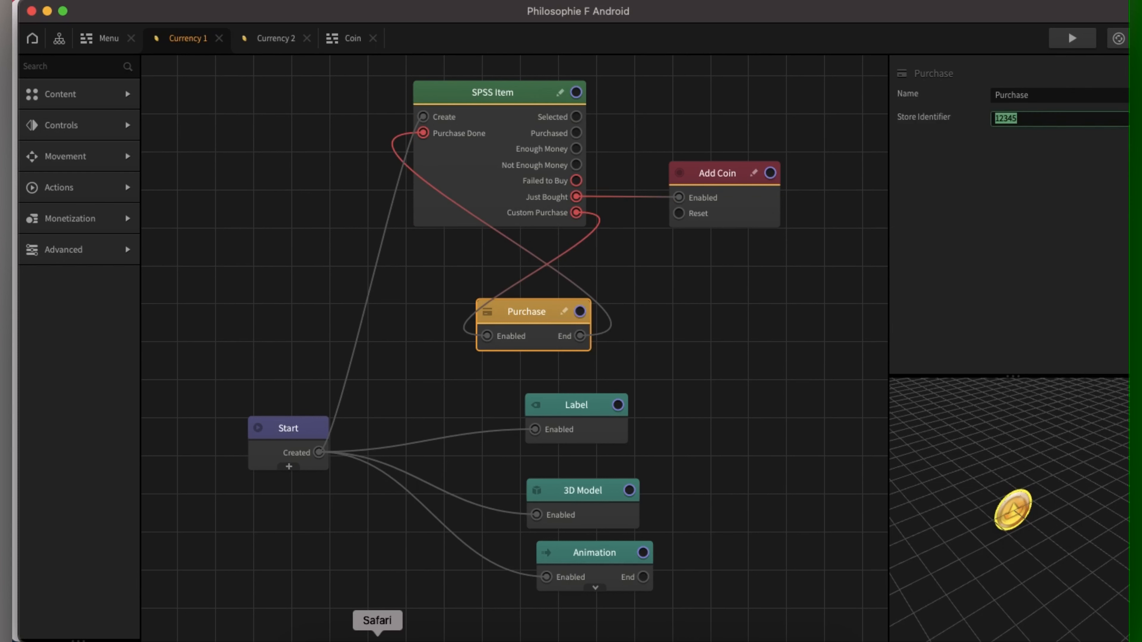
click(377, 637)
click(693, 260)
Step: Fill in Product ID 12345, name Currency 1 and description 'Game currency'
right_click(693, 258)
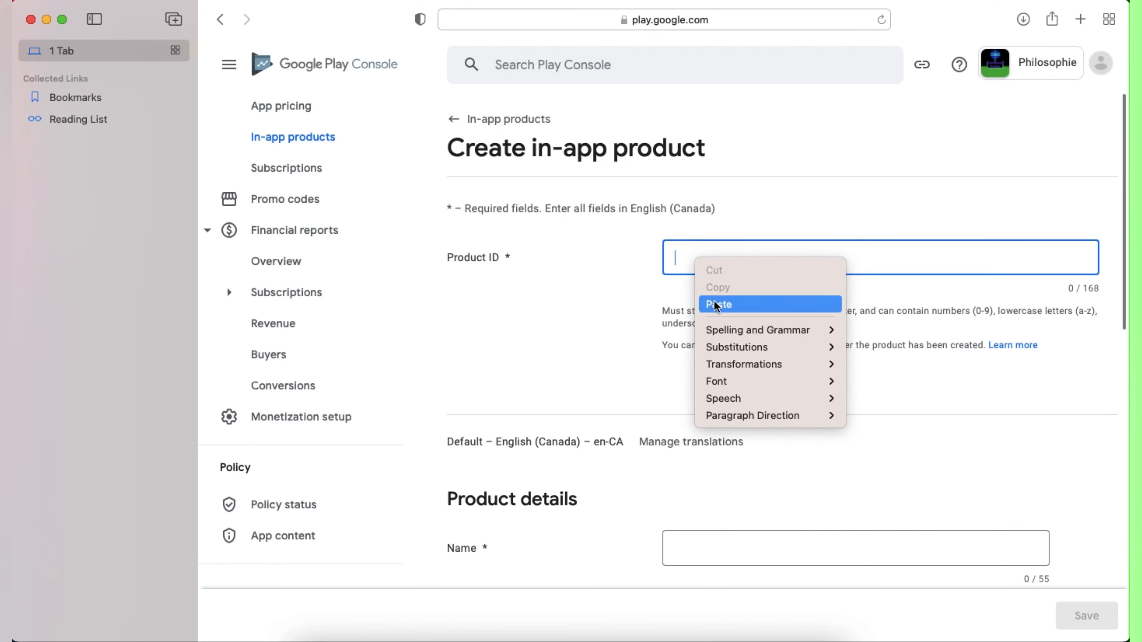
click(717, 304)
scroll(714, 479, down, 3)
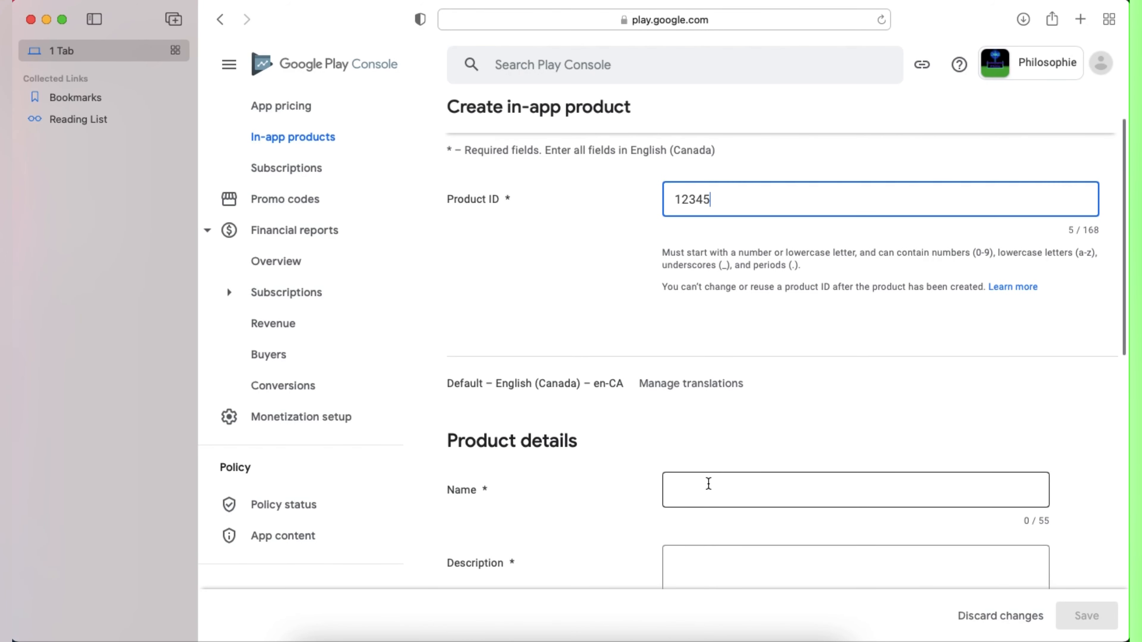
click(712, 491)
text(Cu)
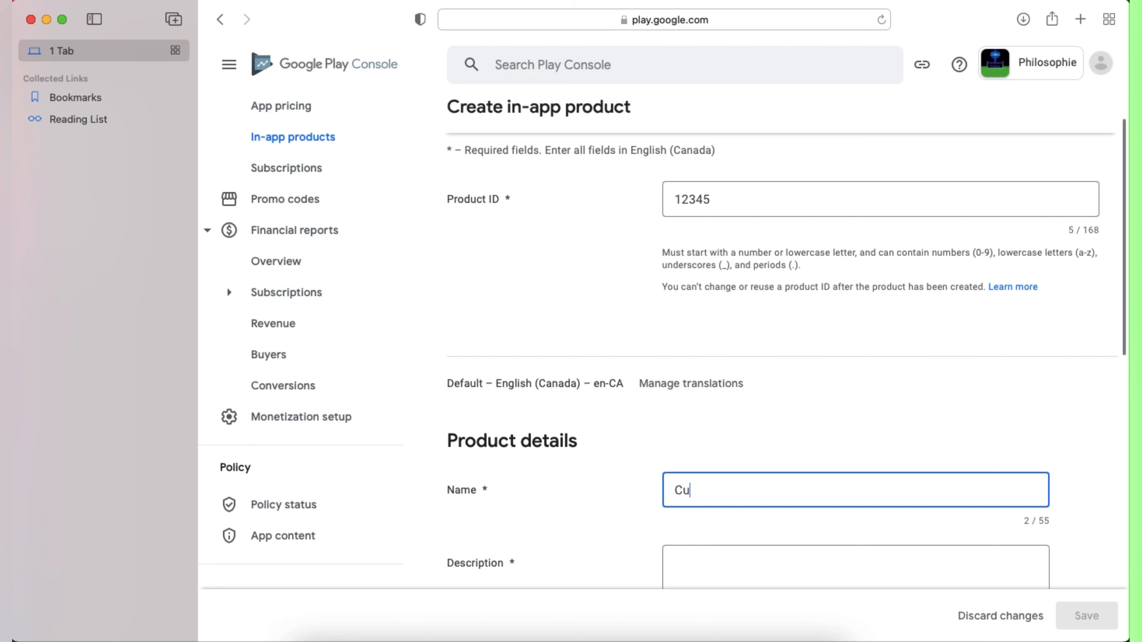
text(rrency 1)
scroll(741, 548, down, 3)
click(709, 468)
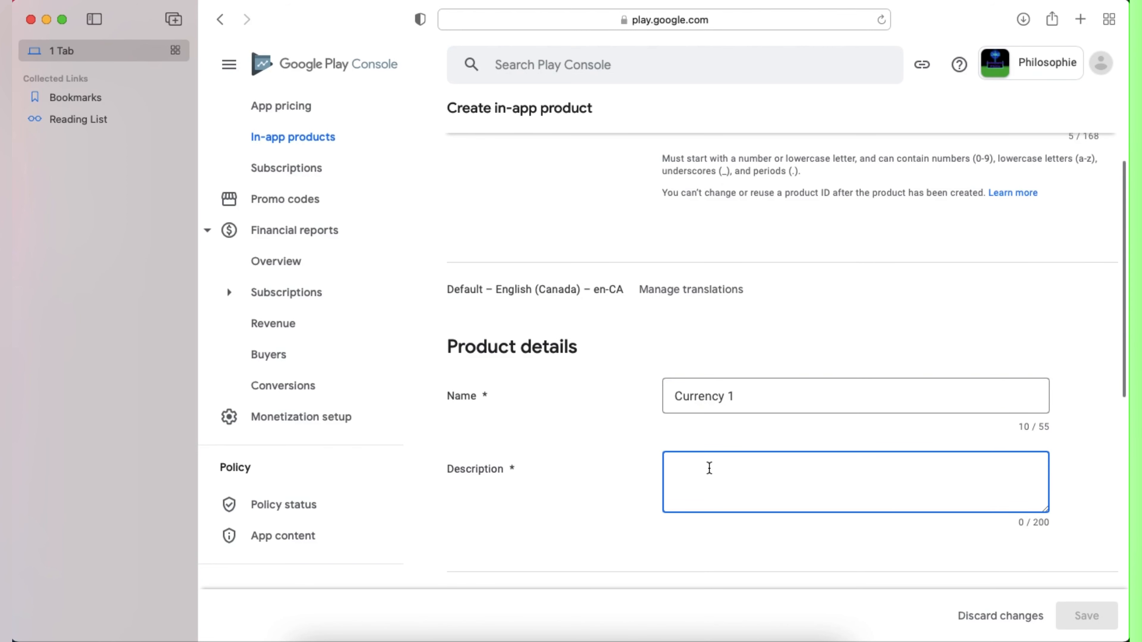
text(Game currency)
Step: Set the default price to CAD 1.39, matching Buildbox, and save the product
scroll(728, 515, down, 10)
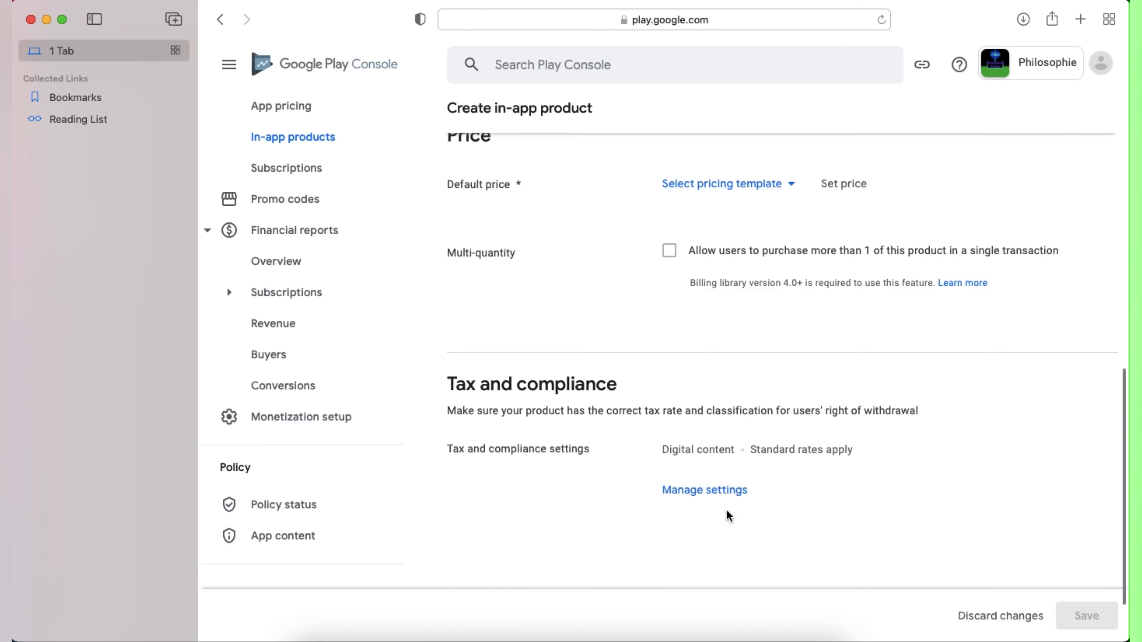
click(847, 219)
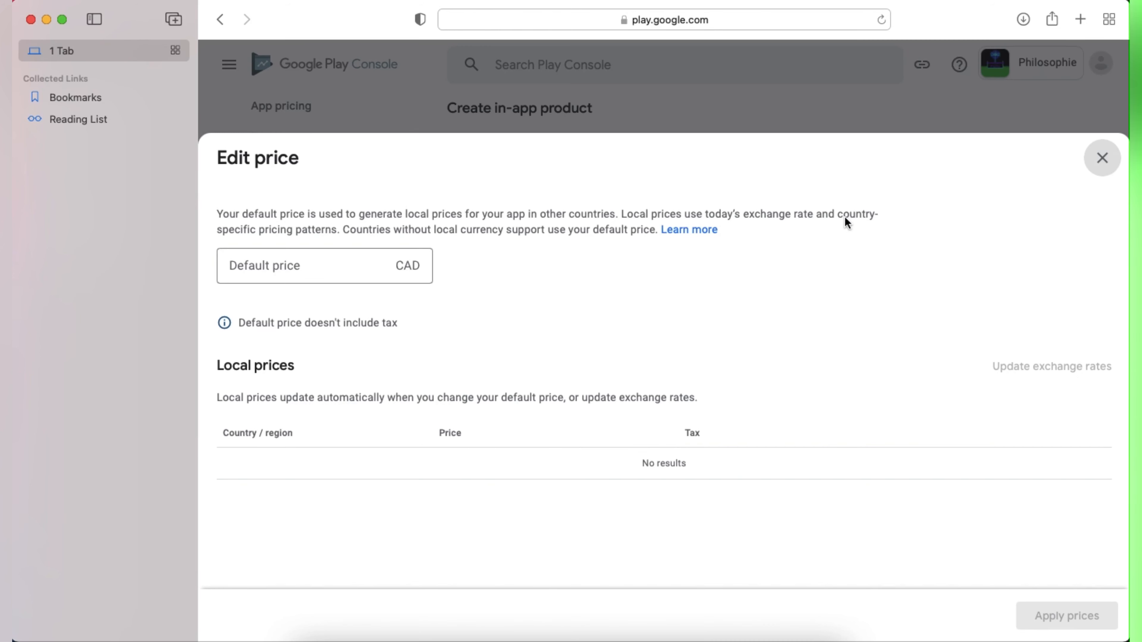
click(339, 266)
text(1.39)
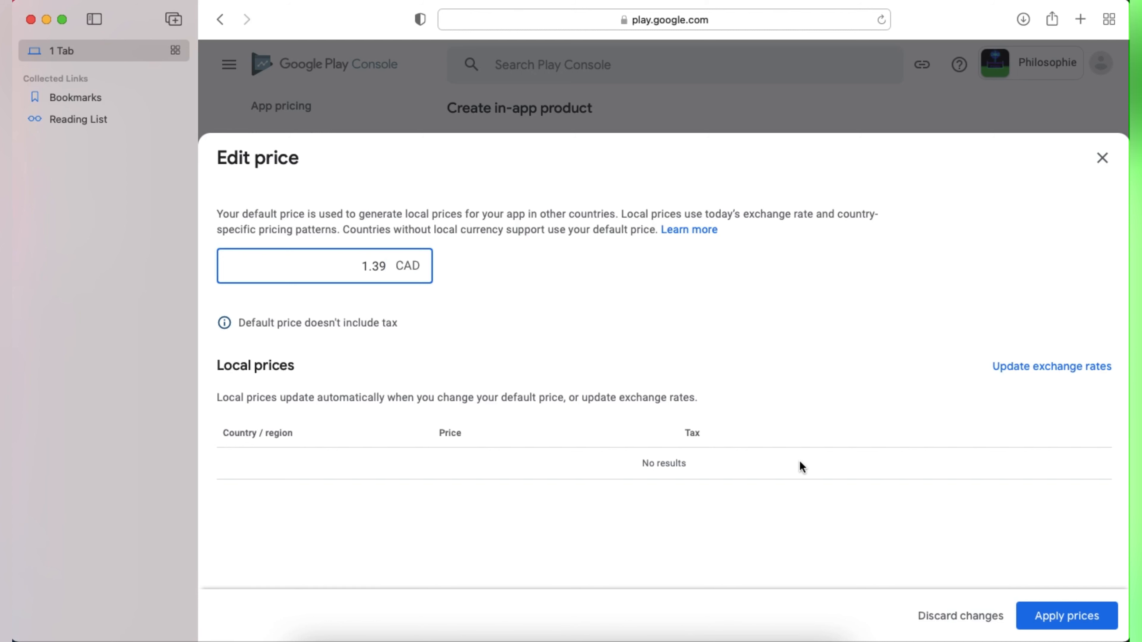
click(677, 639)
click(498, 177)
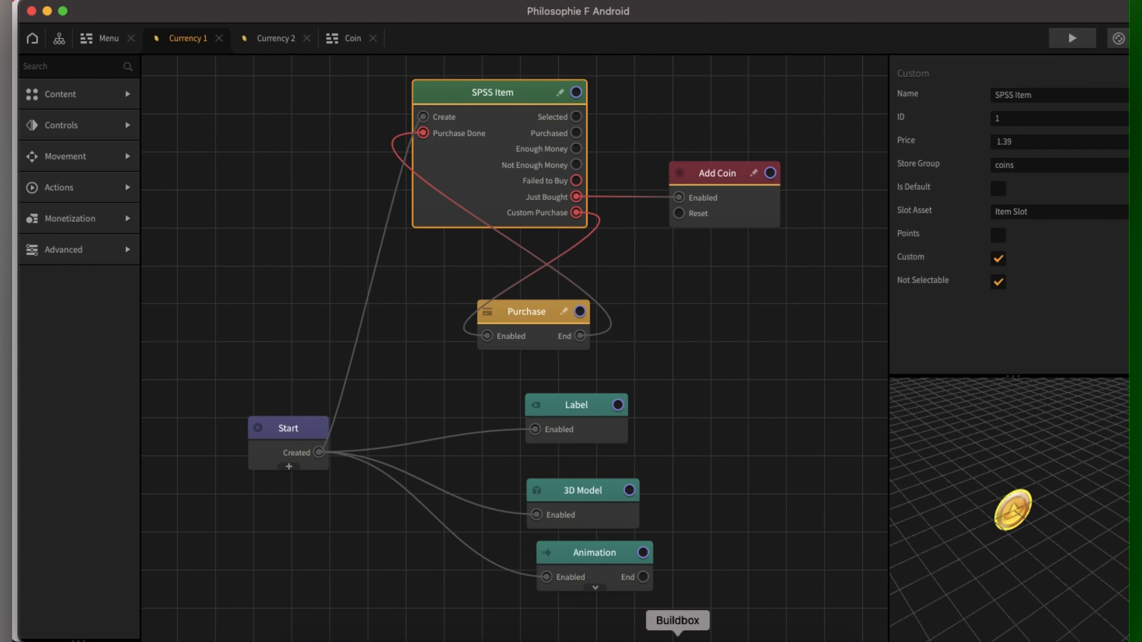
click(401, 639)
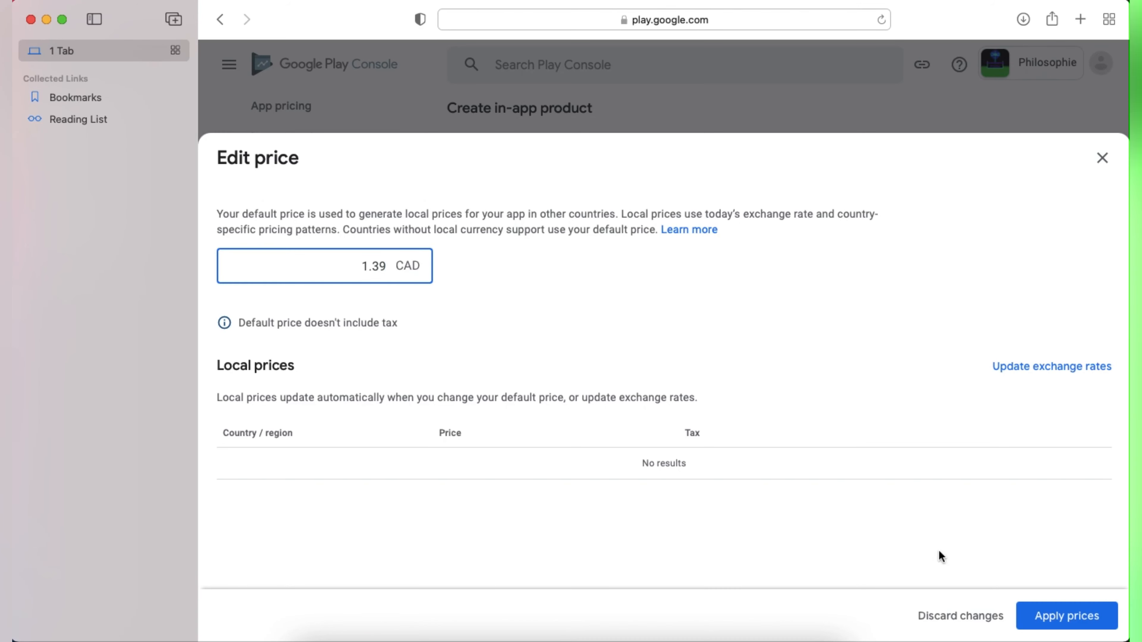
click(1052, 620)
click(1054, 619)
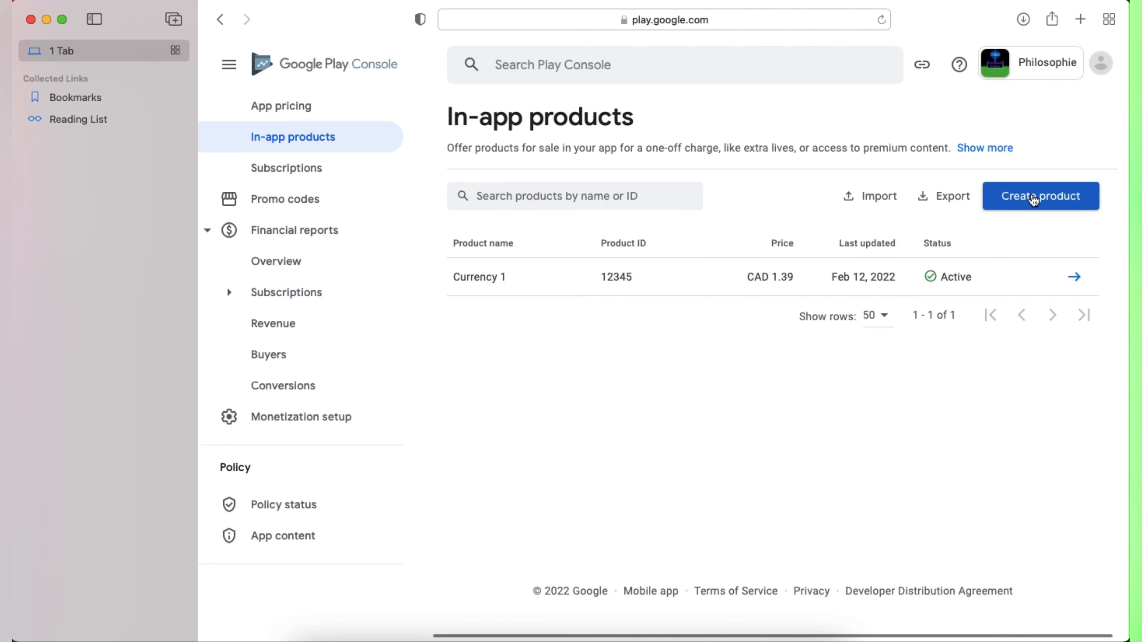
Step: Start another product and copy Currency 2's Store Identifier 123456 and price 2.79 from Buildbox
click(1033, 198)
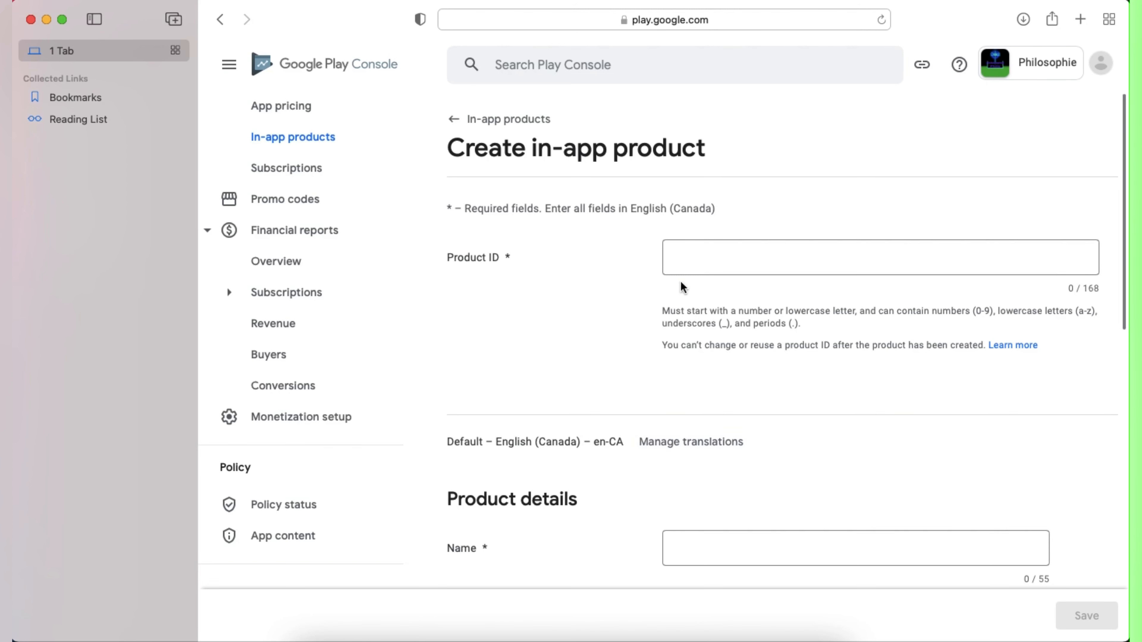
click(675, 630)
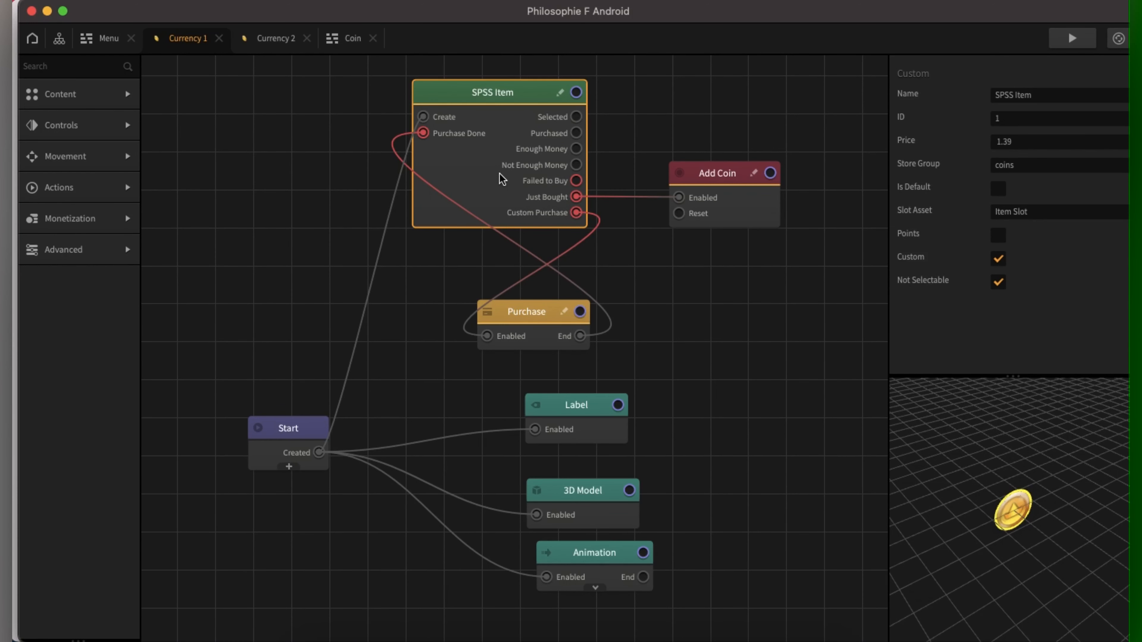
click(550, 338)
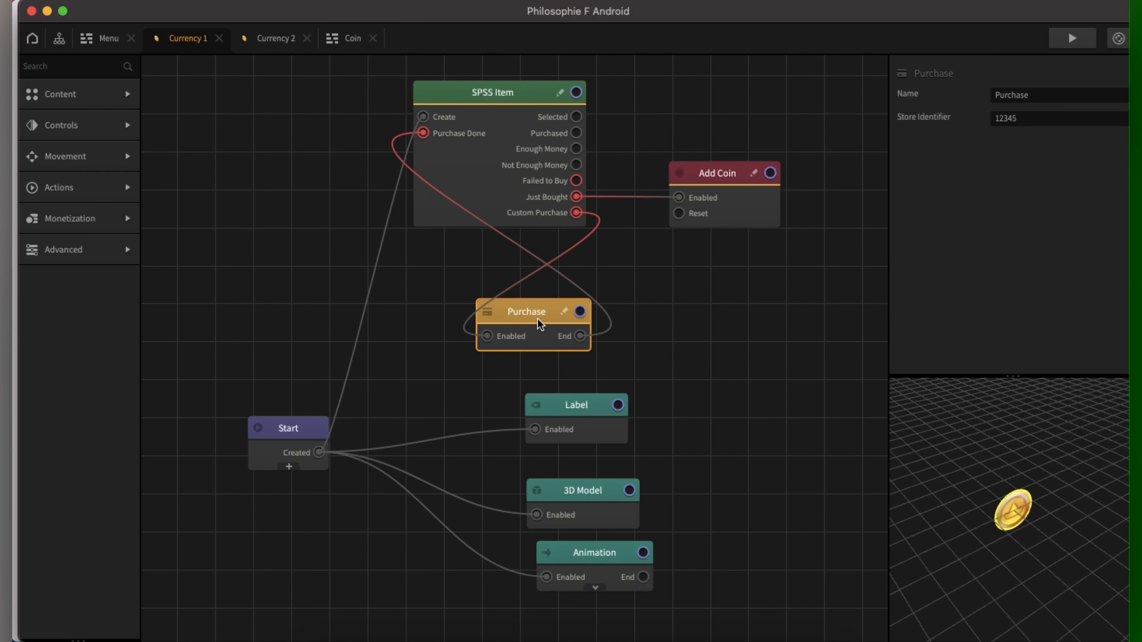
click(255, 41)
drag(1069, 117, 882, 105)
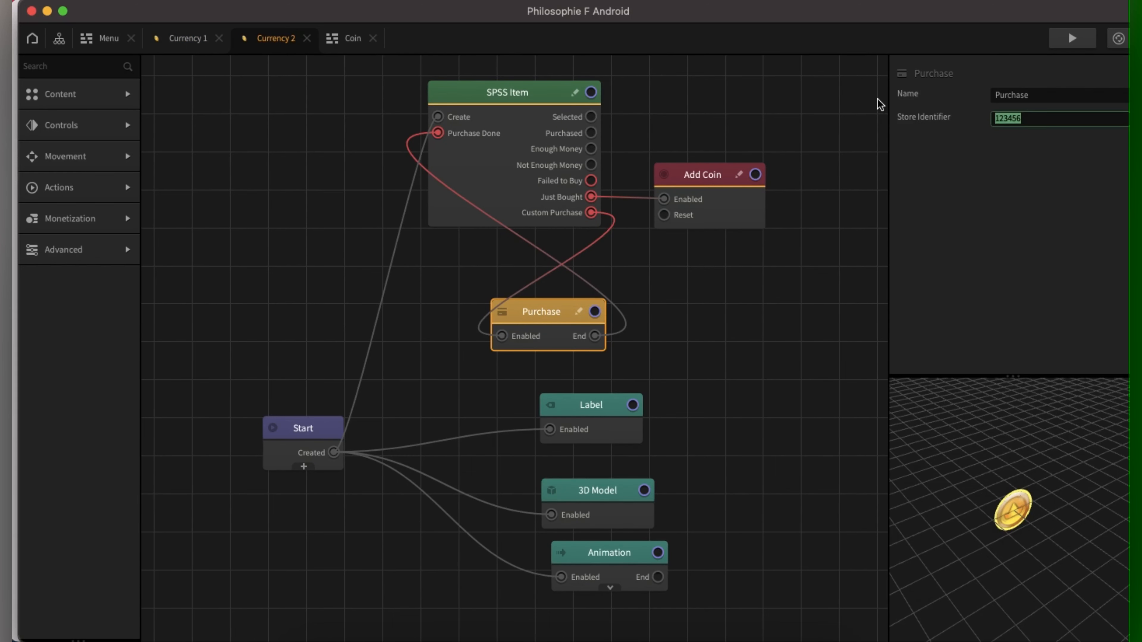
click(493, 183)
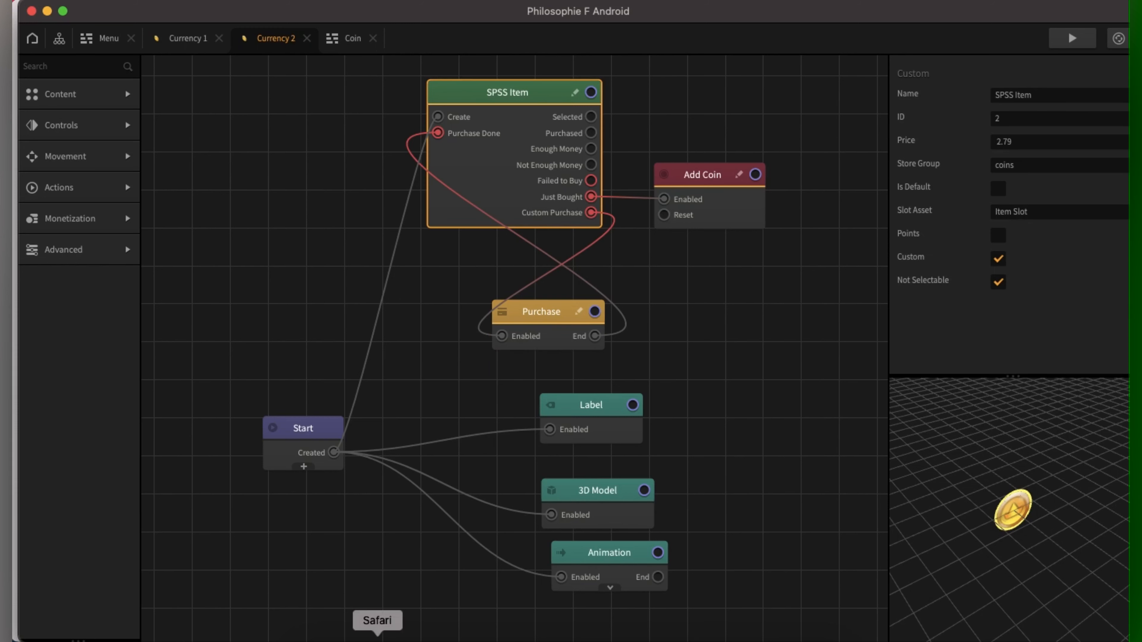
click(378, 637)
click(696, 265)
Step: Enter Product ID 123456, name 'Currency 2' and description 'Game currency'
text(123456)
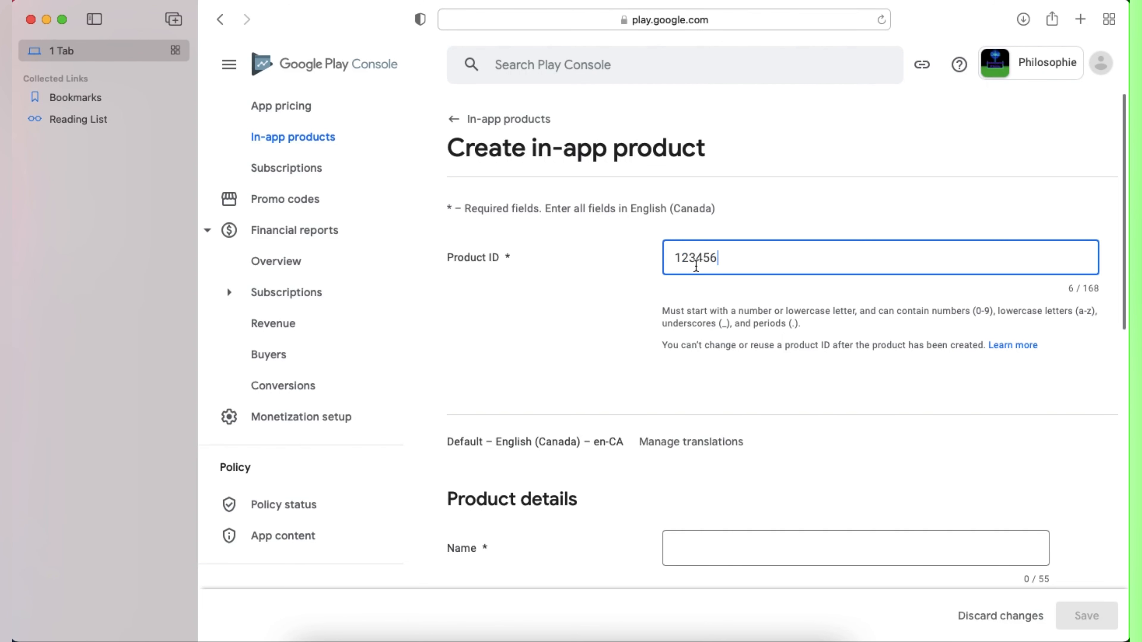
click(715, 557)
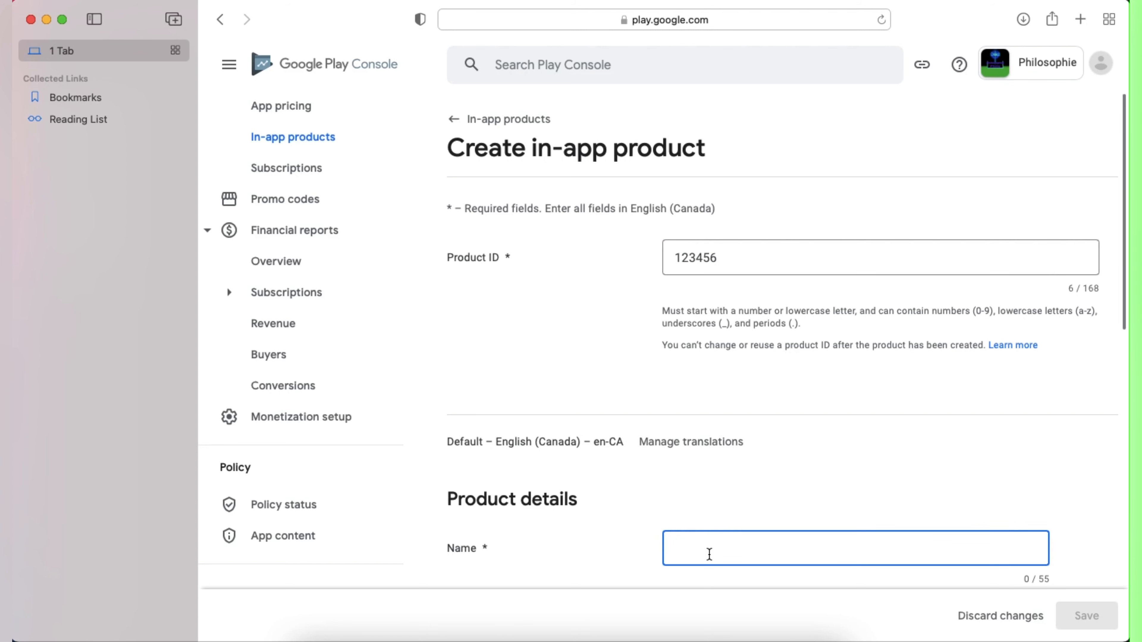
text(Currency 2)
scroll(792, 551, down, 5)
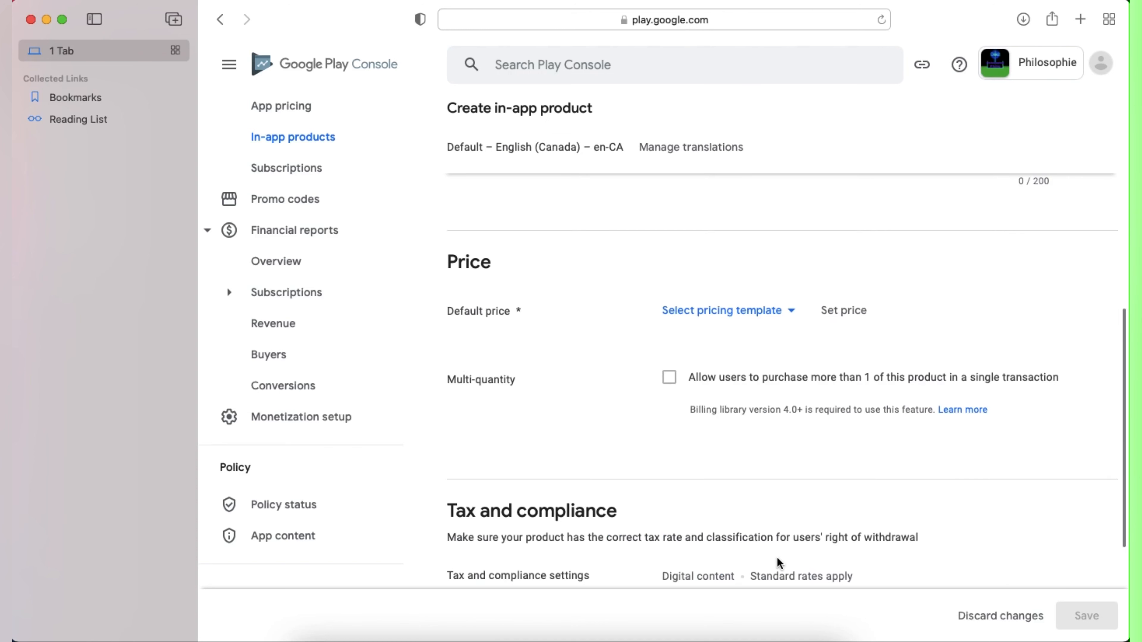
scroll(694, 288, up, 3)
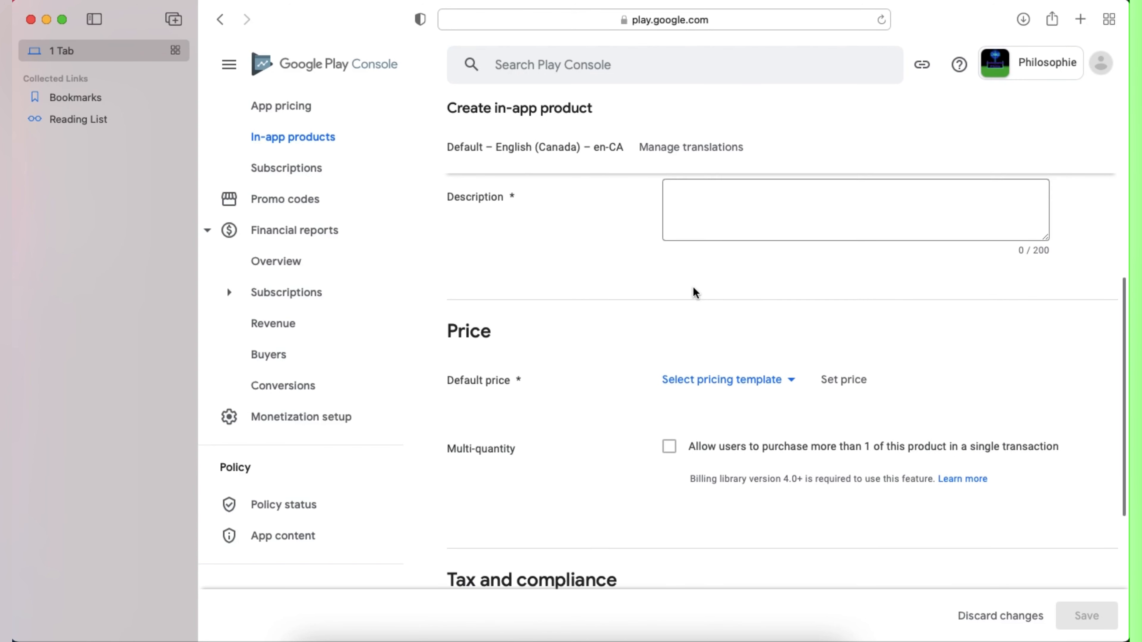
click(707, 200)
text(Gam)
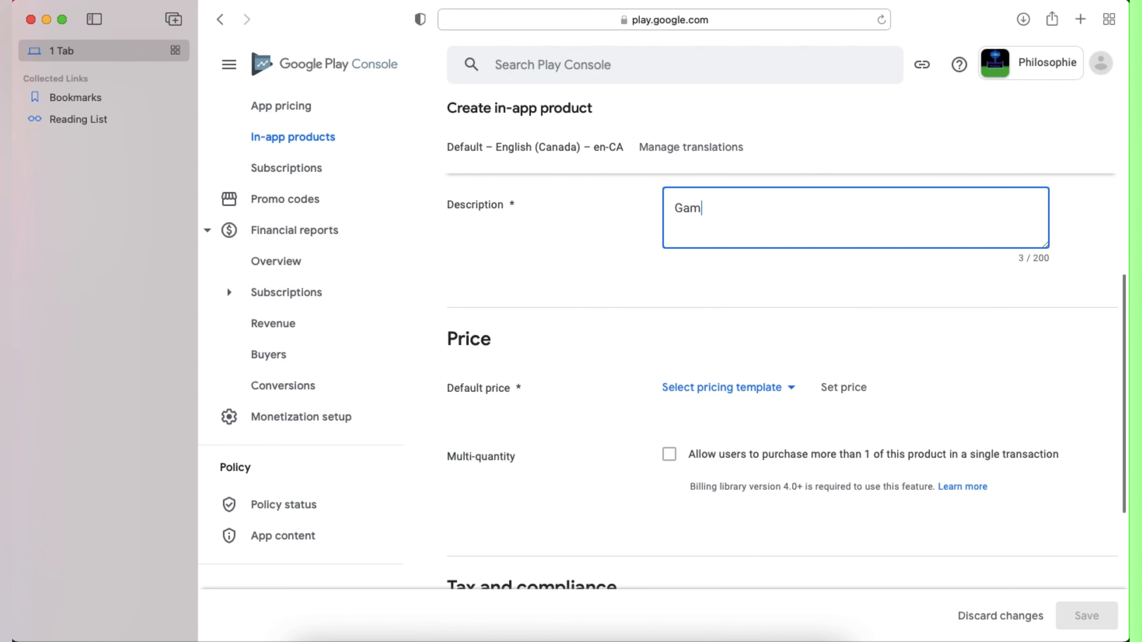
text(e currency)
click(670, 456)
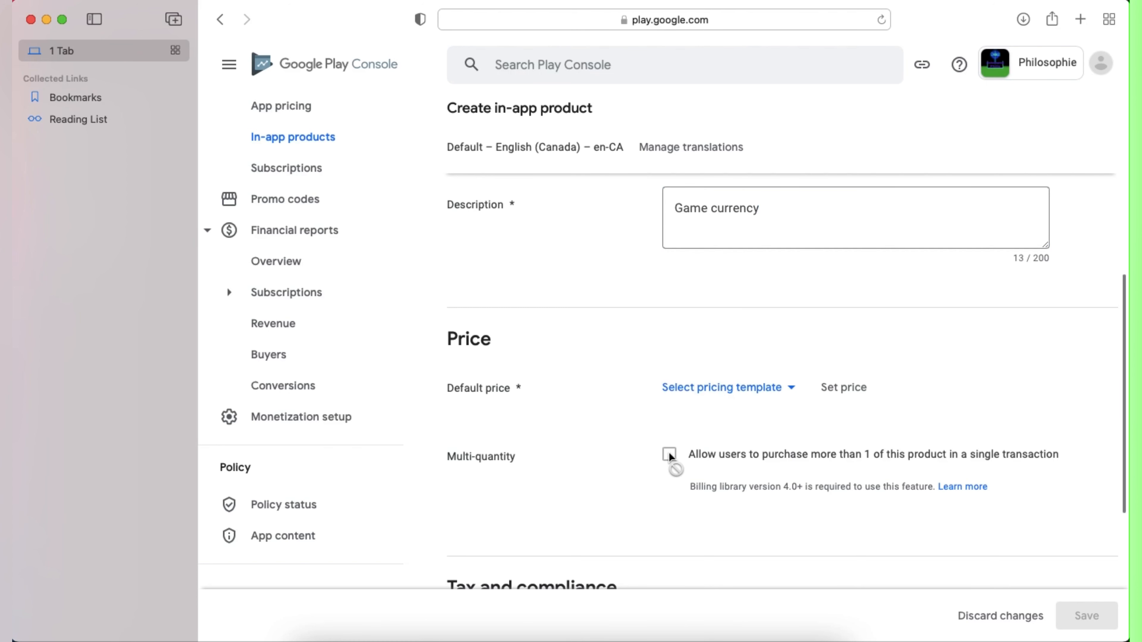
Step: Set the default price to CAD 2.79 and save Currency 2
click(847, 390)
click(306, 270)
text(2.79)
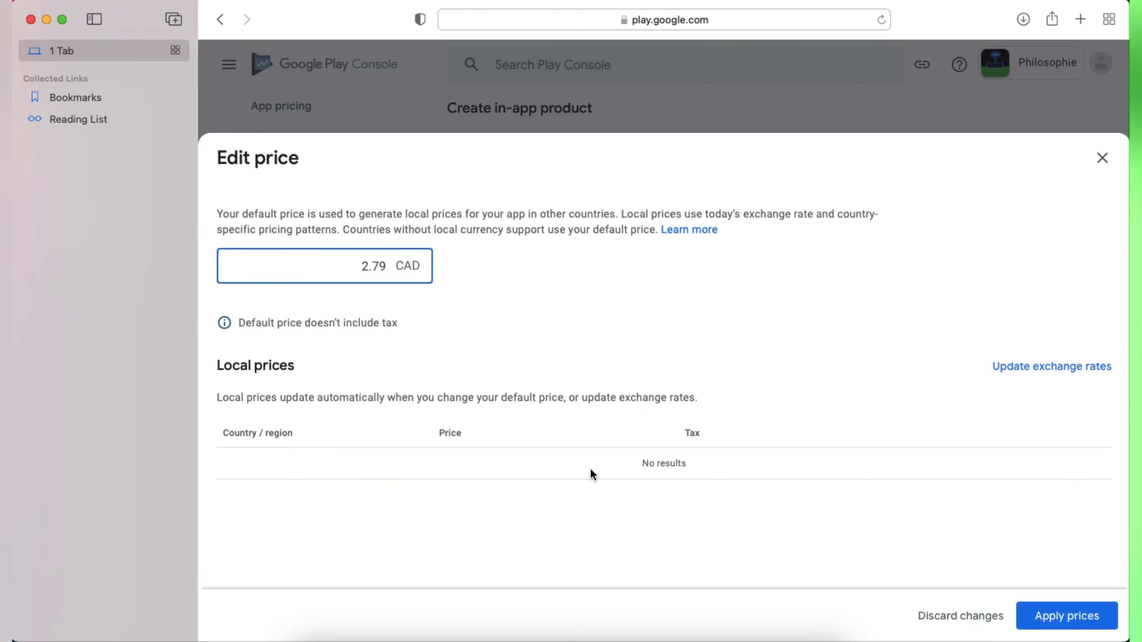
click(1060, 623)
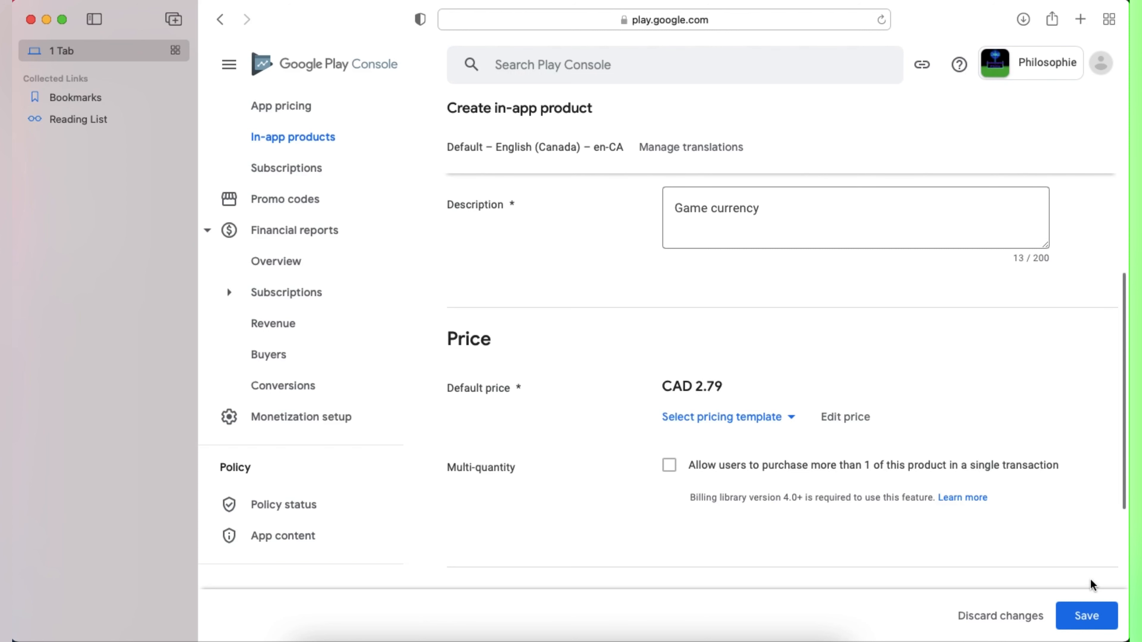
click(1089, 614)
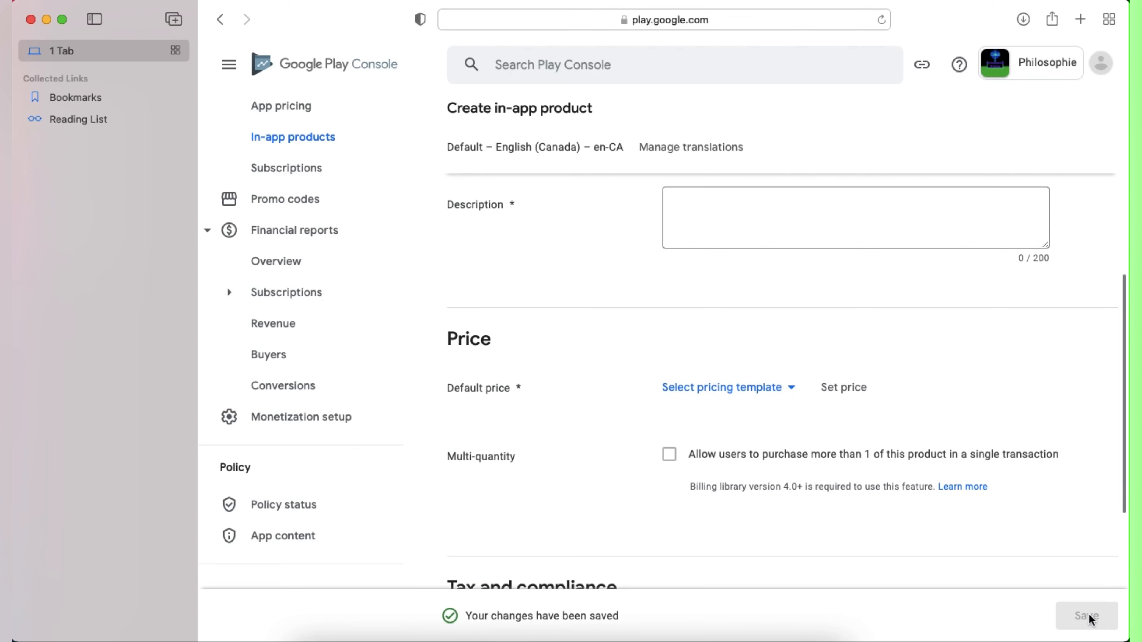
Step: Activate Currency 2 and go back to the in-app products list
scroll(893, 501, down, 5)
scroll(894, 507, down, 3)
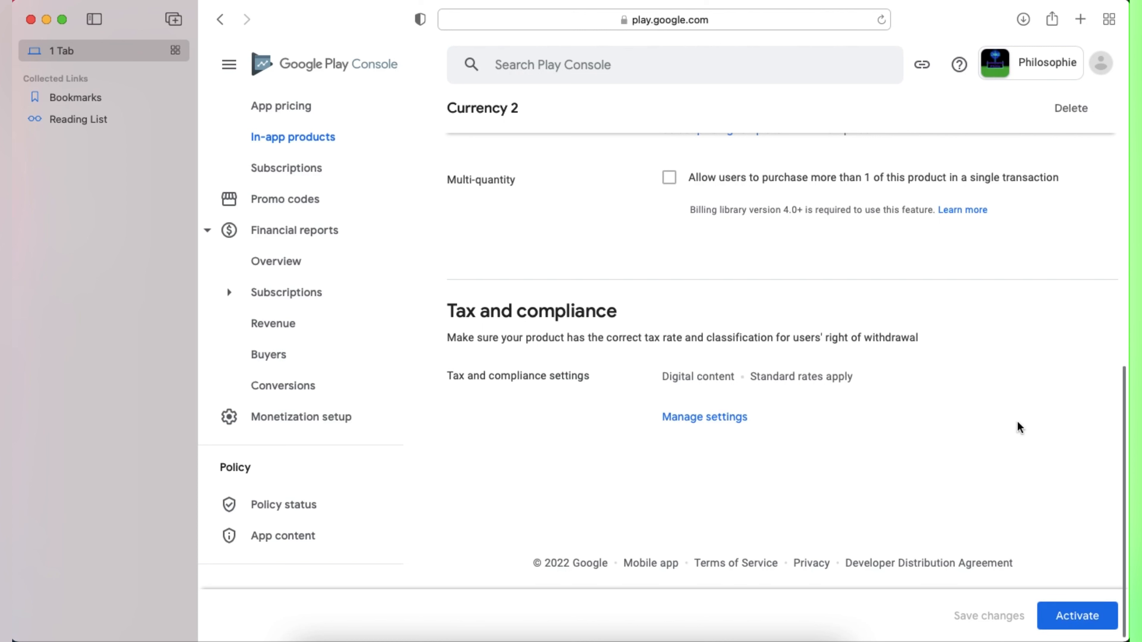
click(1077, 617)
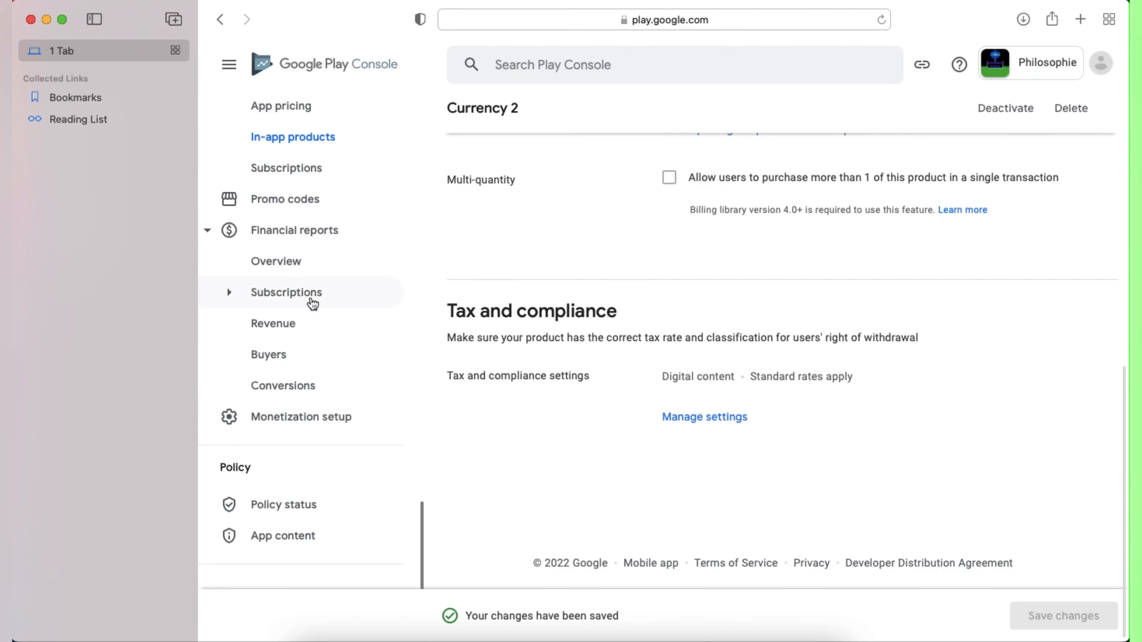
click(292, 145)
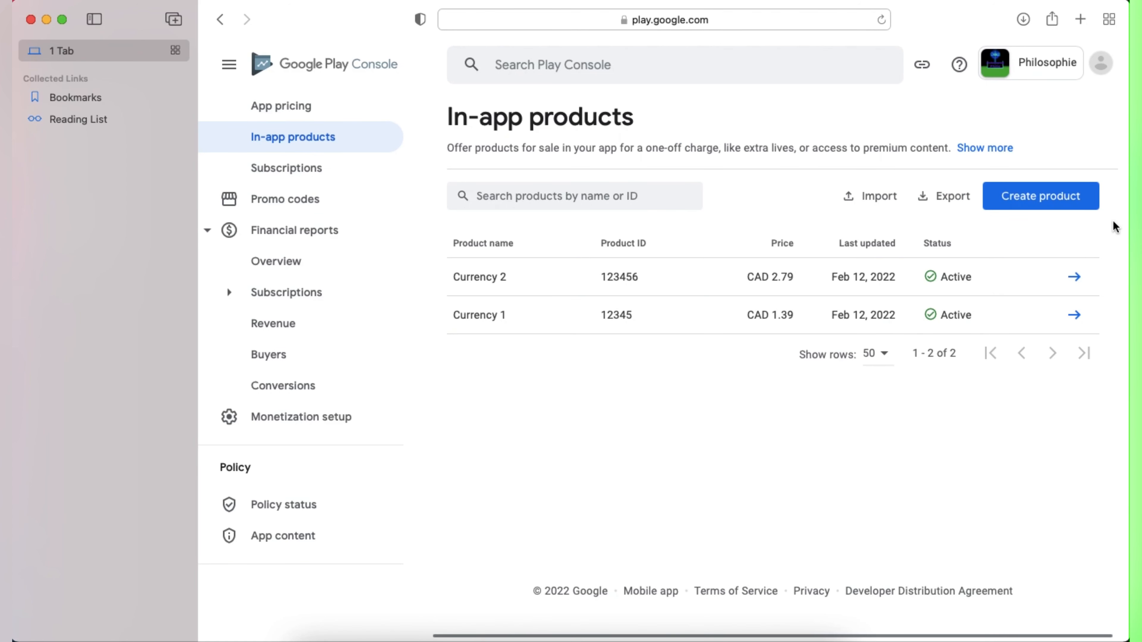
Step: Start another in-app product, then select the ad-removal purchase button on Buildbox's Coin screen
click(1032, 200)
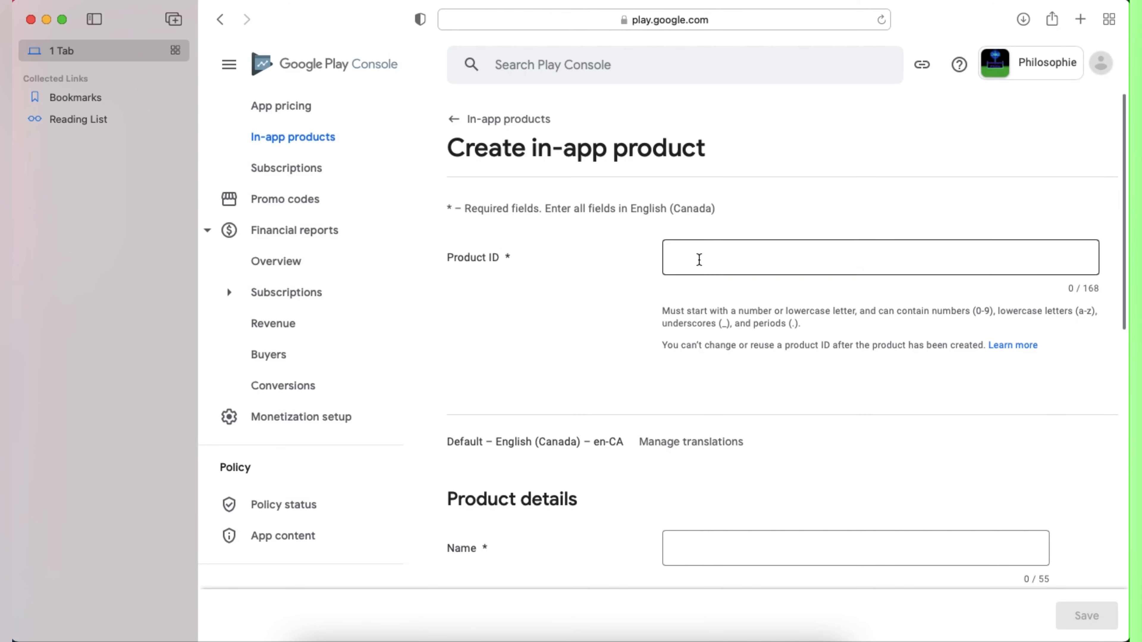
click(678, 641)
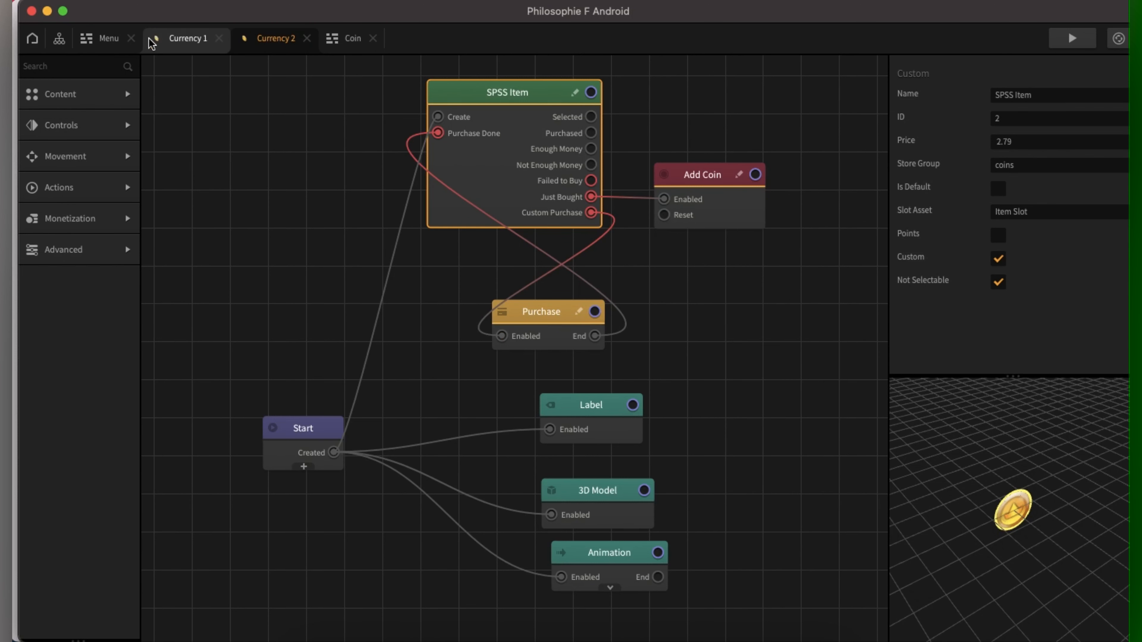
click(110, 40)
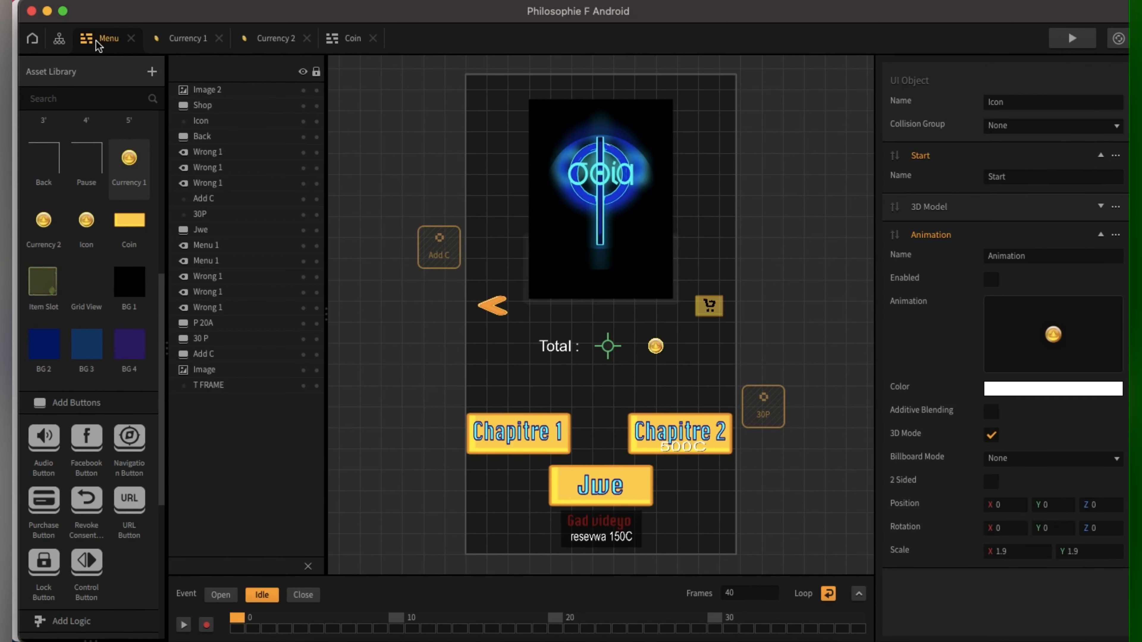
click(60, 40)
double_click(390, 295)
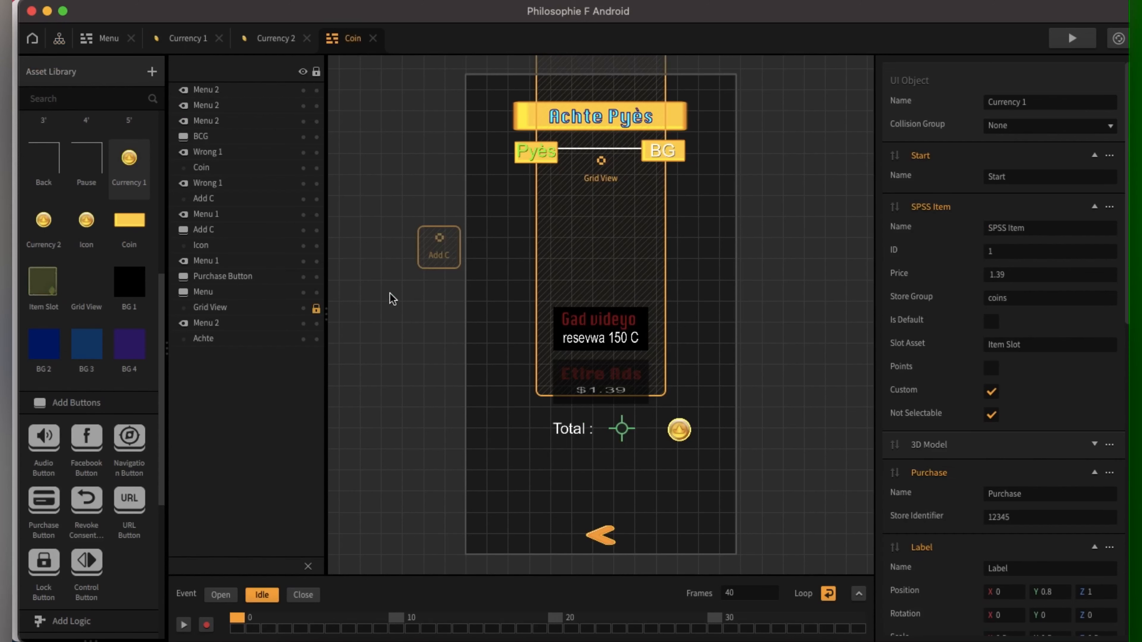
click(608, 396)
Step: Copy the button's store identifier 1234567 and return to the Play Console Product ID field
scroll(1042, 539, down, 10)
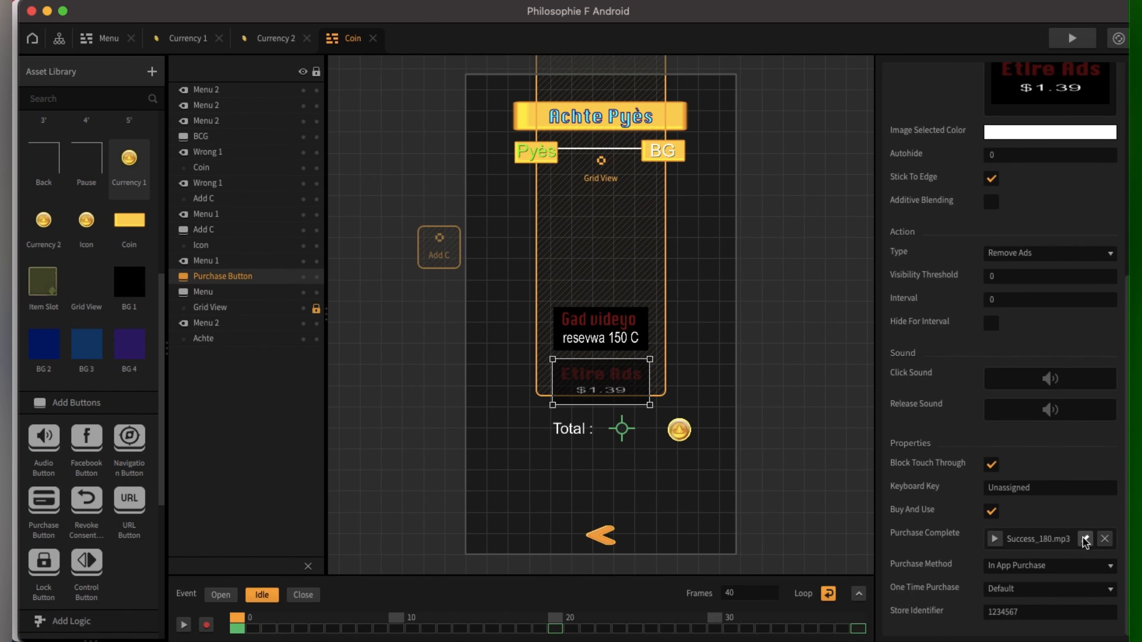
double_click(1042, 613)
key(super+c)
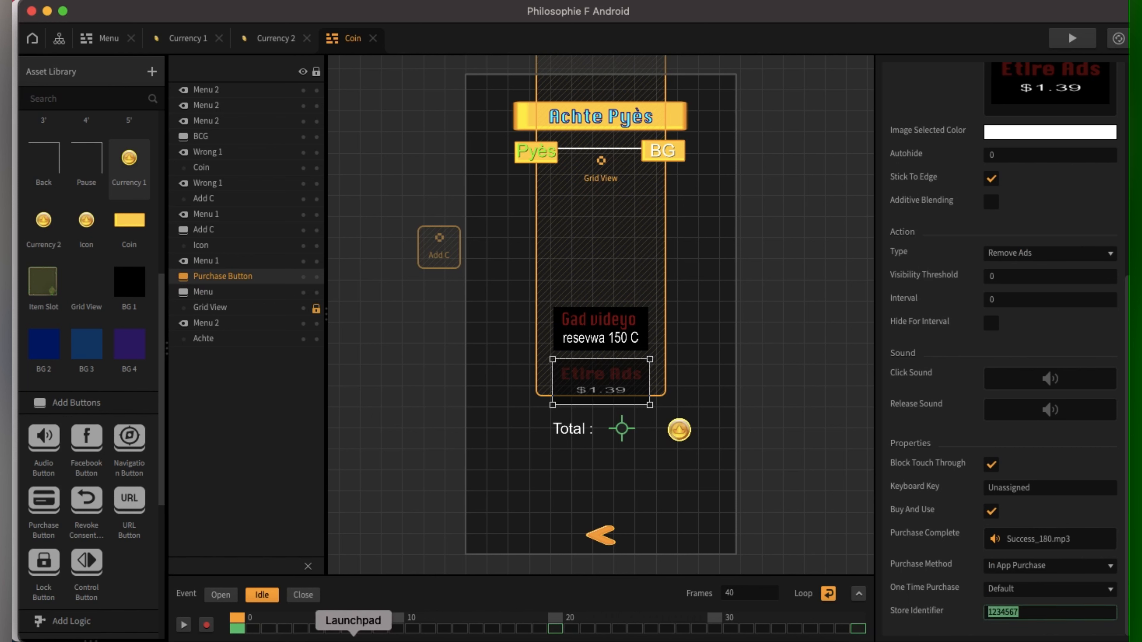
click(378, 641)
click(738, 266)
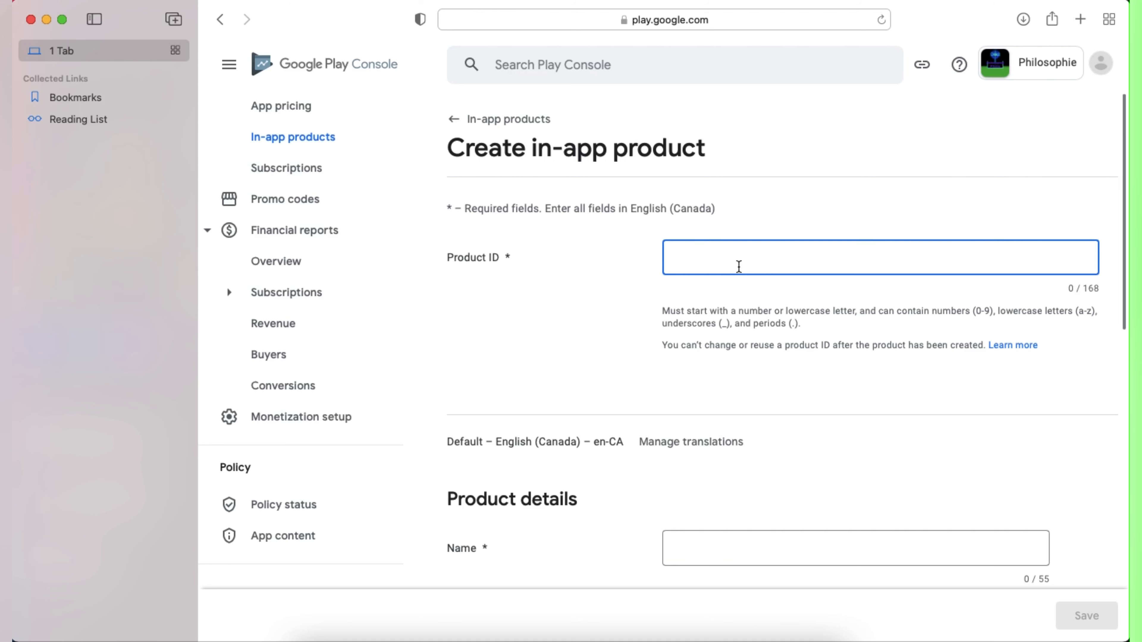
Step: Paste 1234567 as the Product ID and name the product 'Remove Ads'
key(super+v)
click(707, 548)
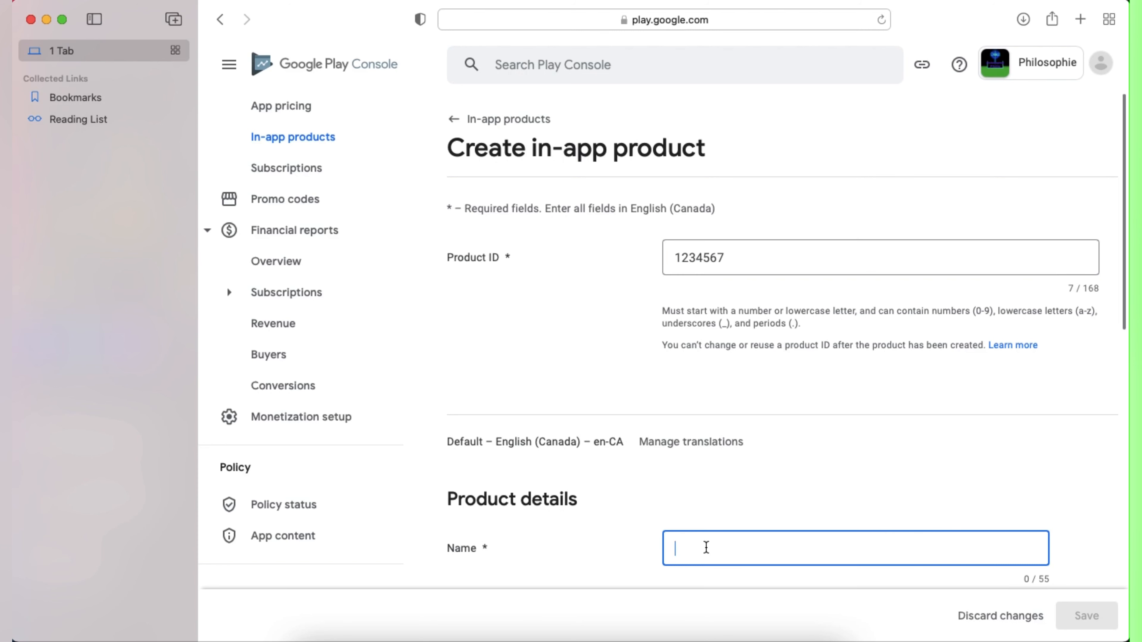
text(ASD)
key(BackSpace)
key(BackSpace)
text(ds)
key(BackSpace)
key(BackSpace)
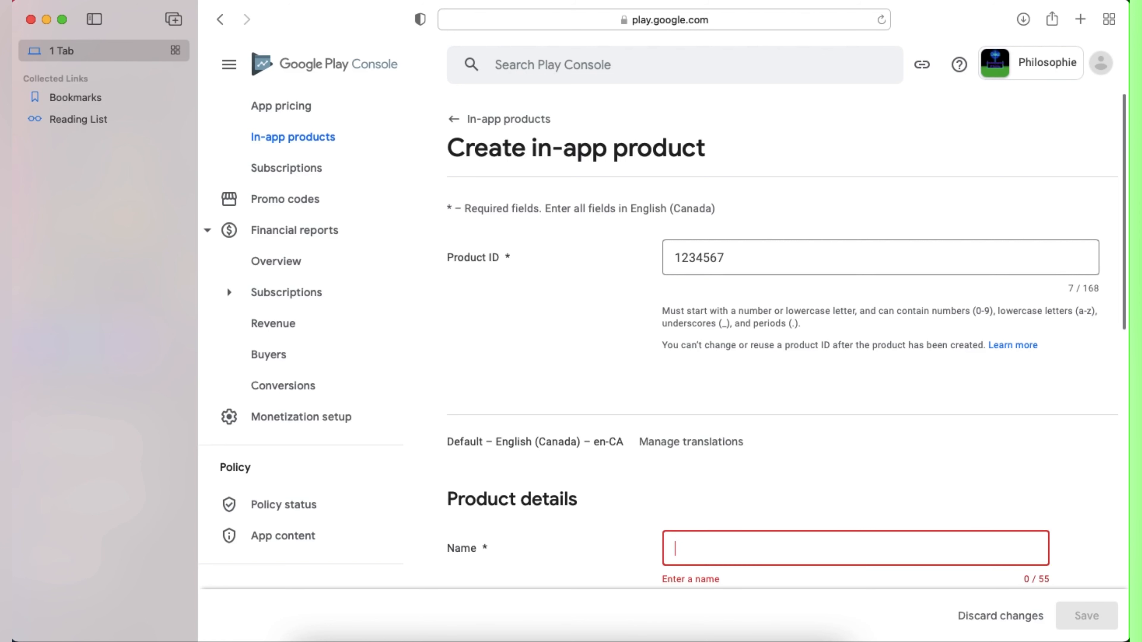
text(Remo)
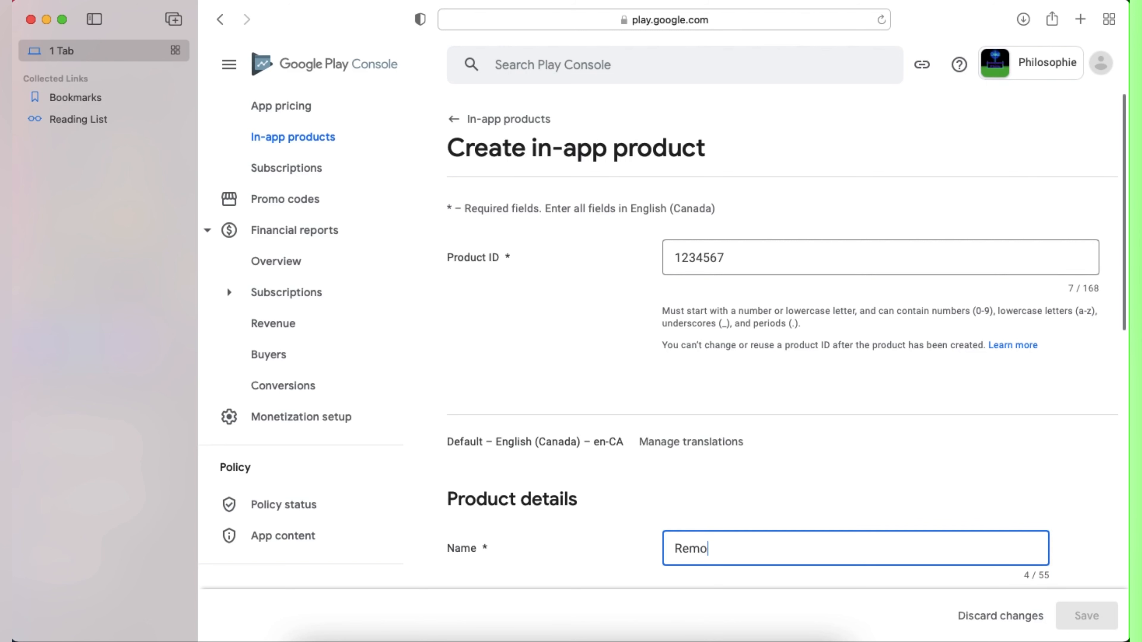
text(ve Ad)
Step: Enter 'Ads remover' as the product description
scroll(706, 548, down, 10)
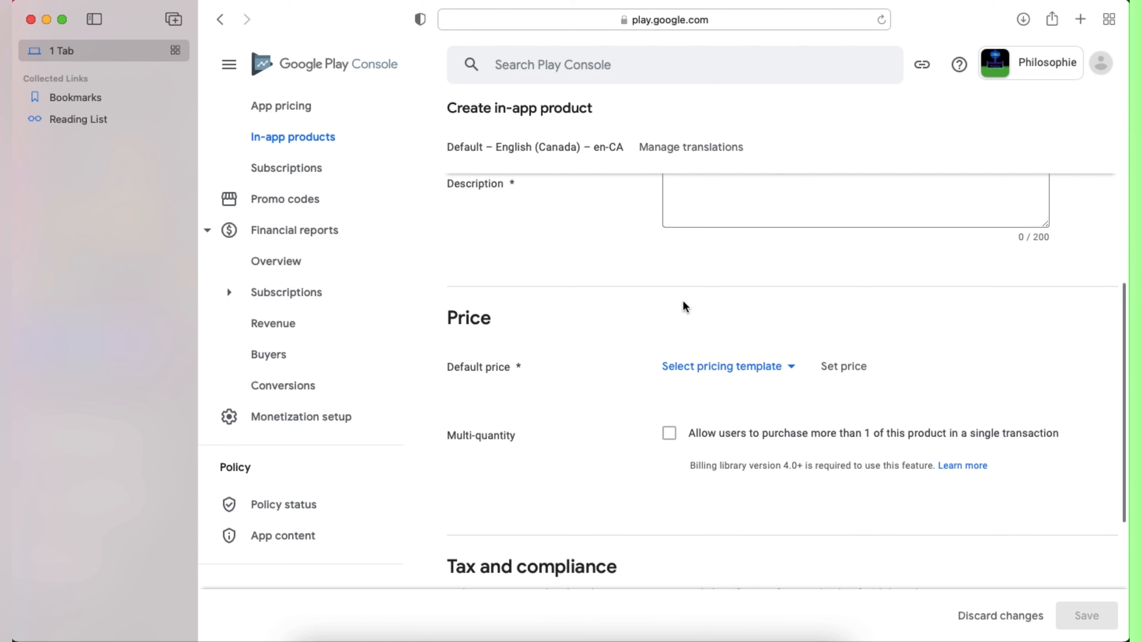
scroll(683, 302, up, 4)
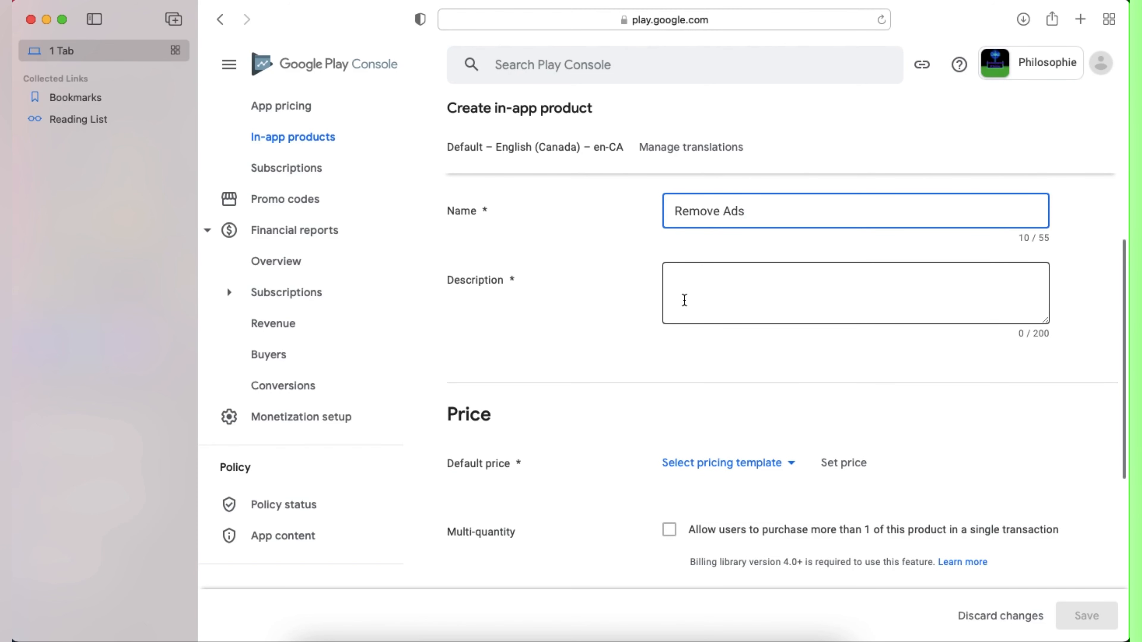
click(686, 302)
text(Ad)
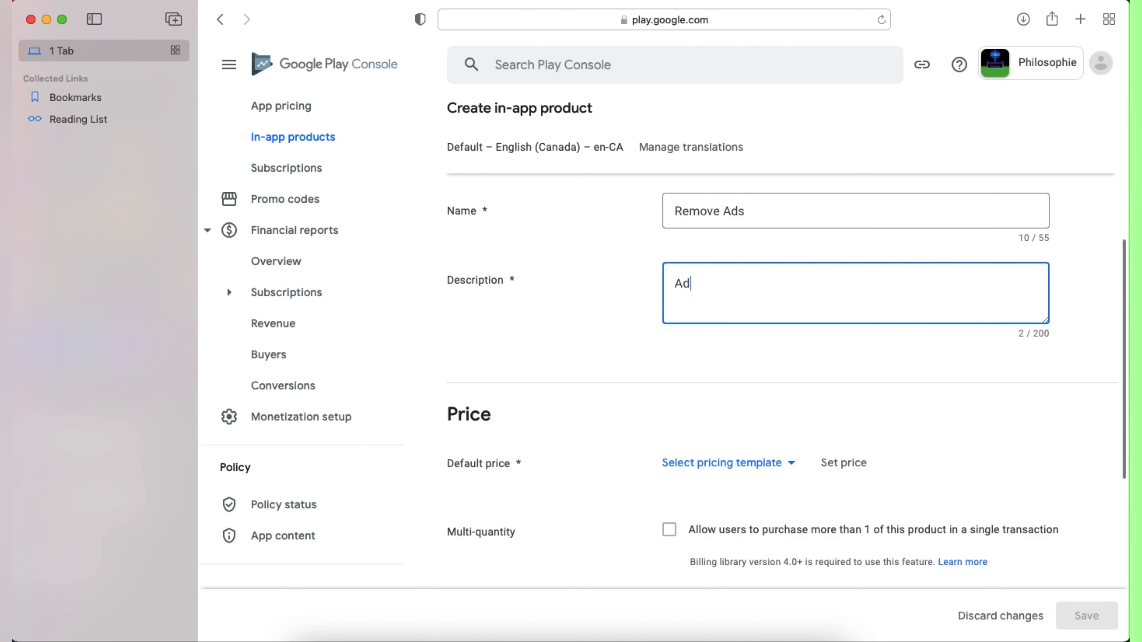
text(s remover)
scroll(675, 351, down, 3)
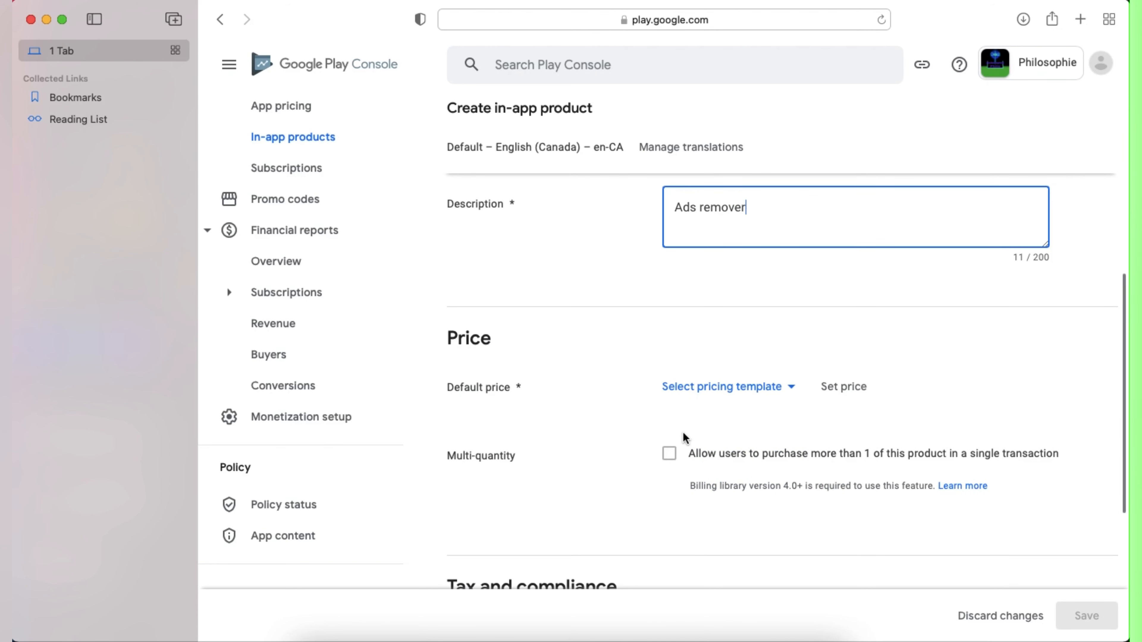
scroll(683, 436, down, 1)
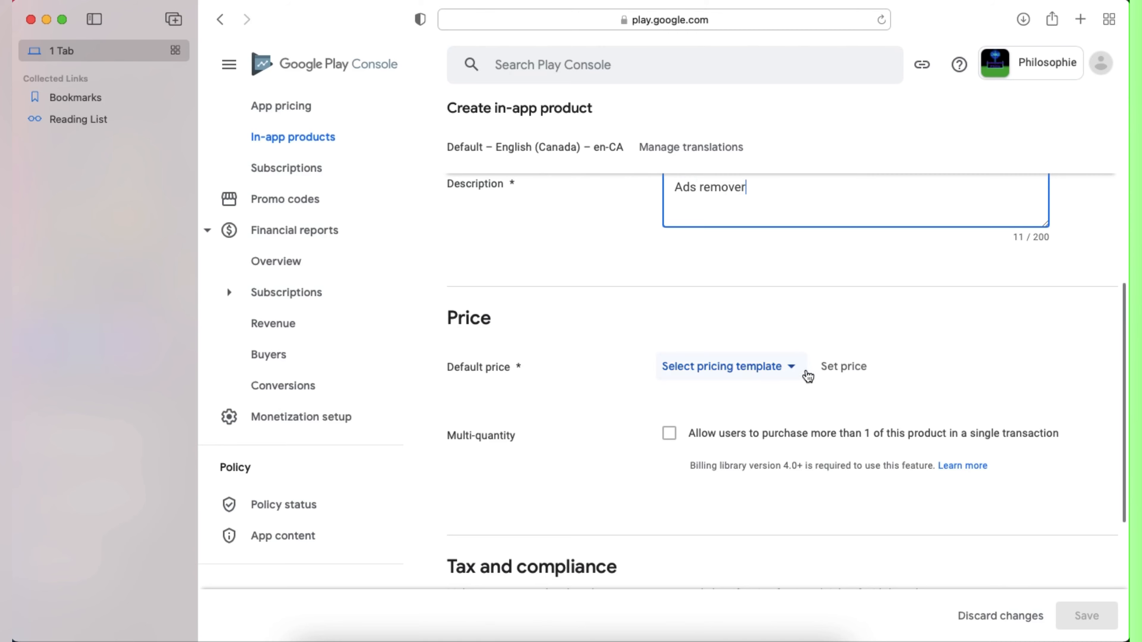
Step: Give Remove Ads a default price of CAD 1.39, checked against Buildbox, and save the product
click(839, 367)
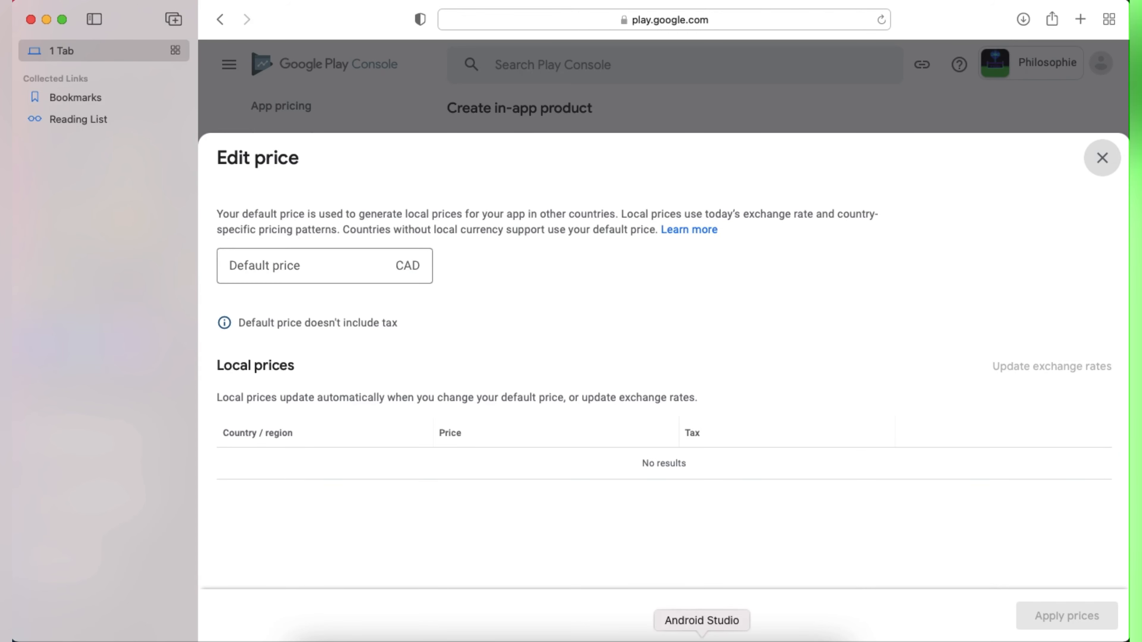
click(676, 638)
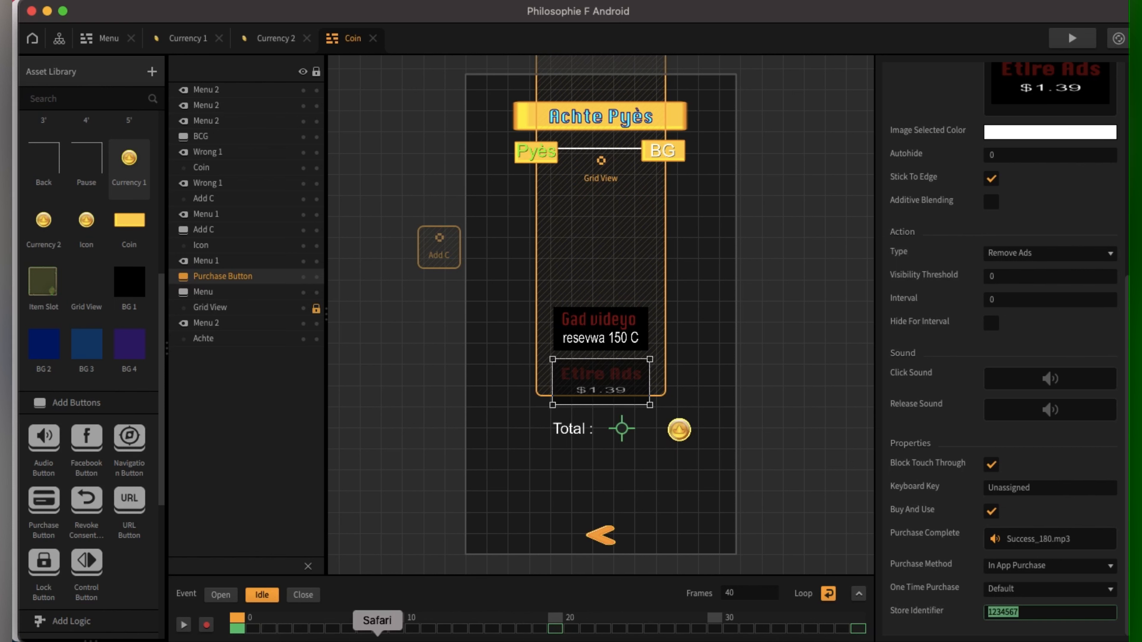
click(377, 636)
click(278, 266)
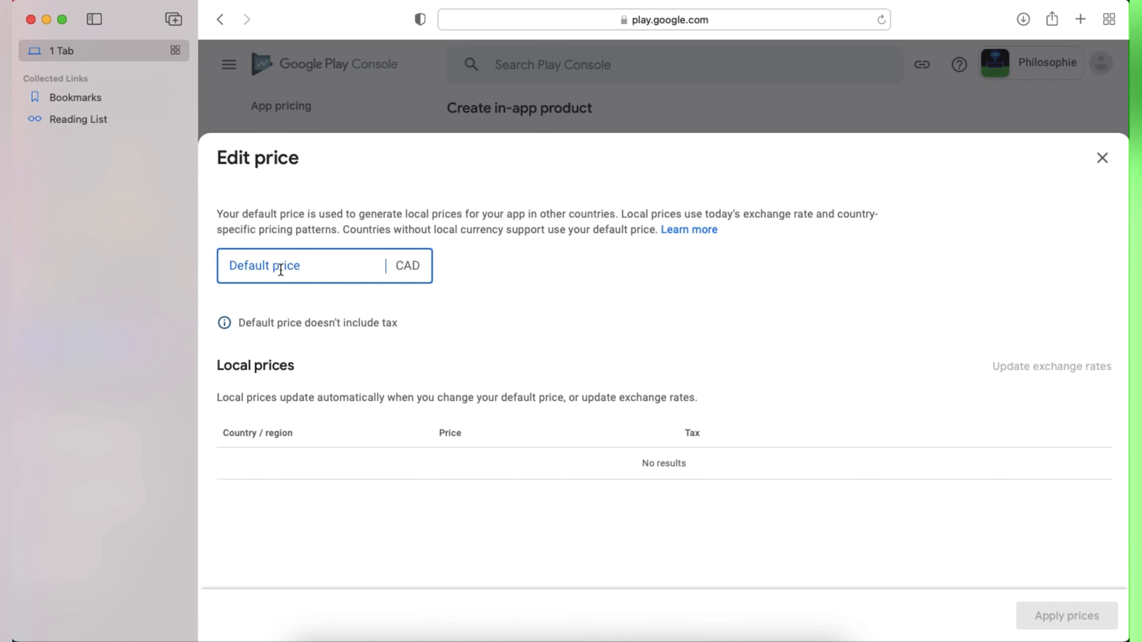
text(1)
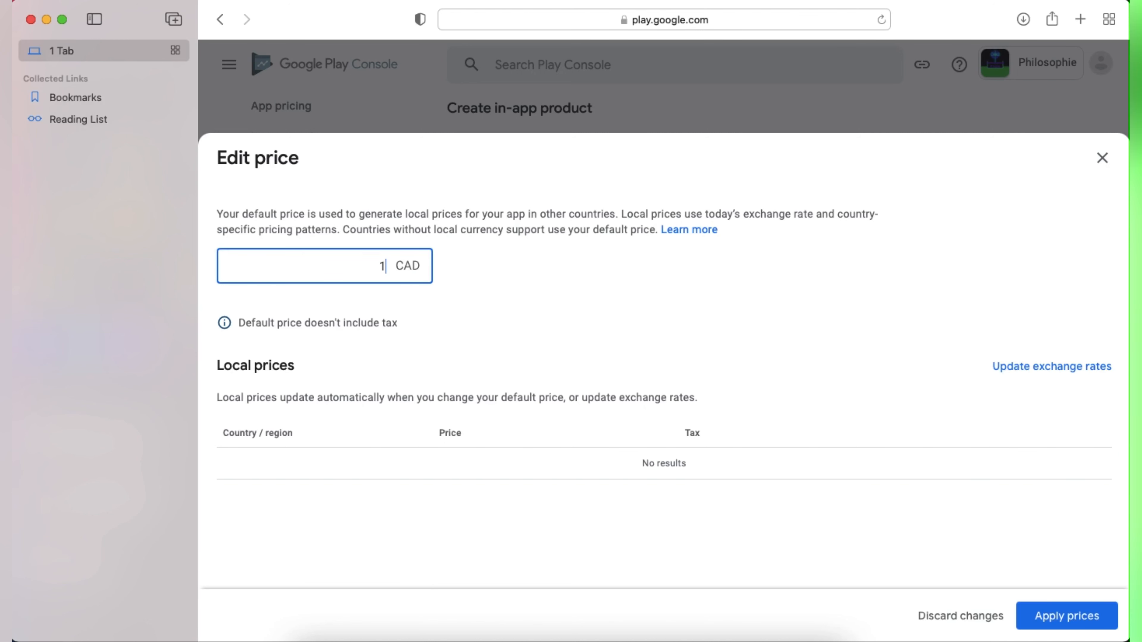
text(.39)
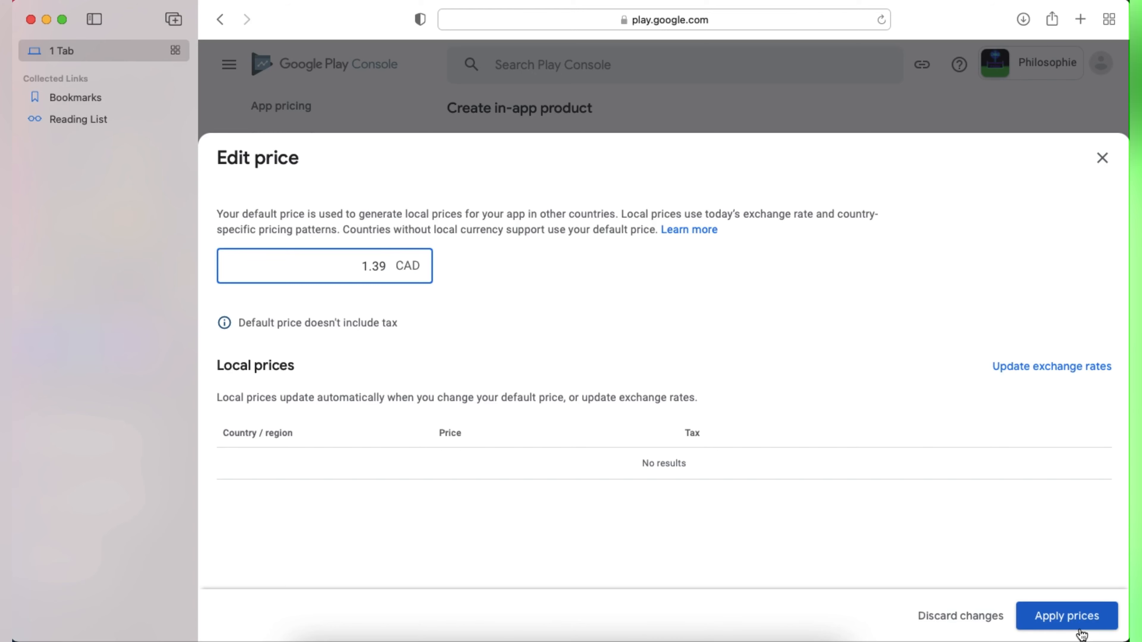
click(1052, 622)
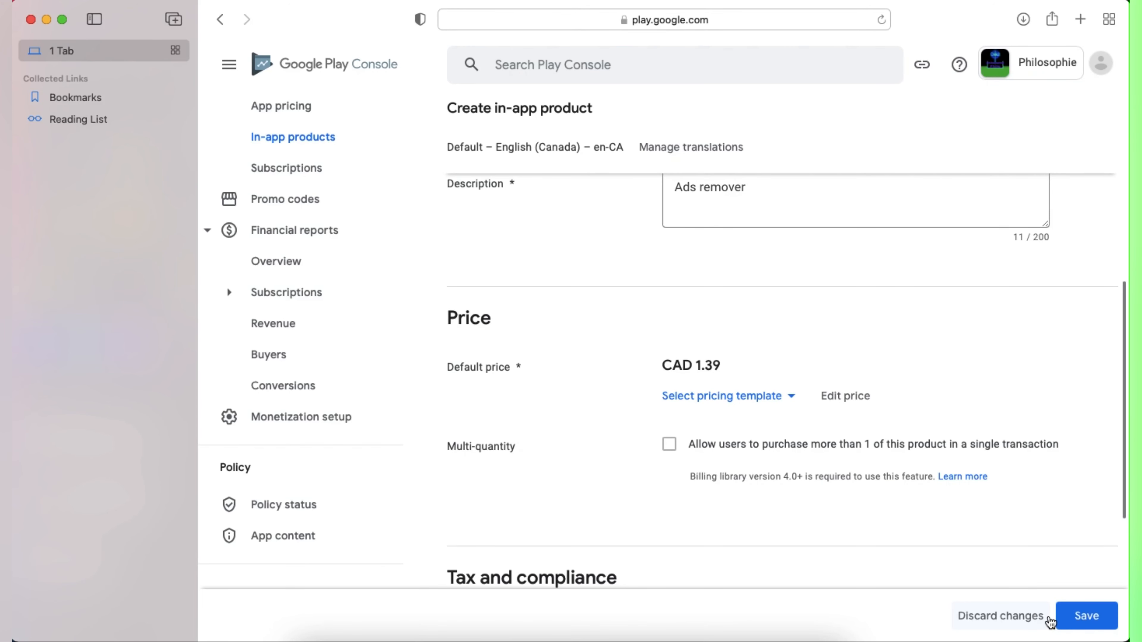
scroll(1050, 622, down, 4)
click(1076, 616)
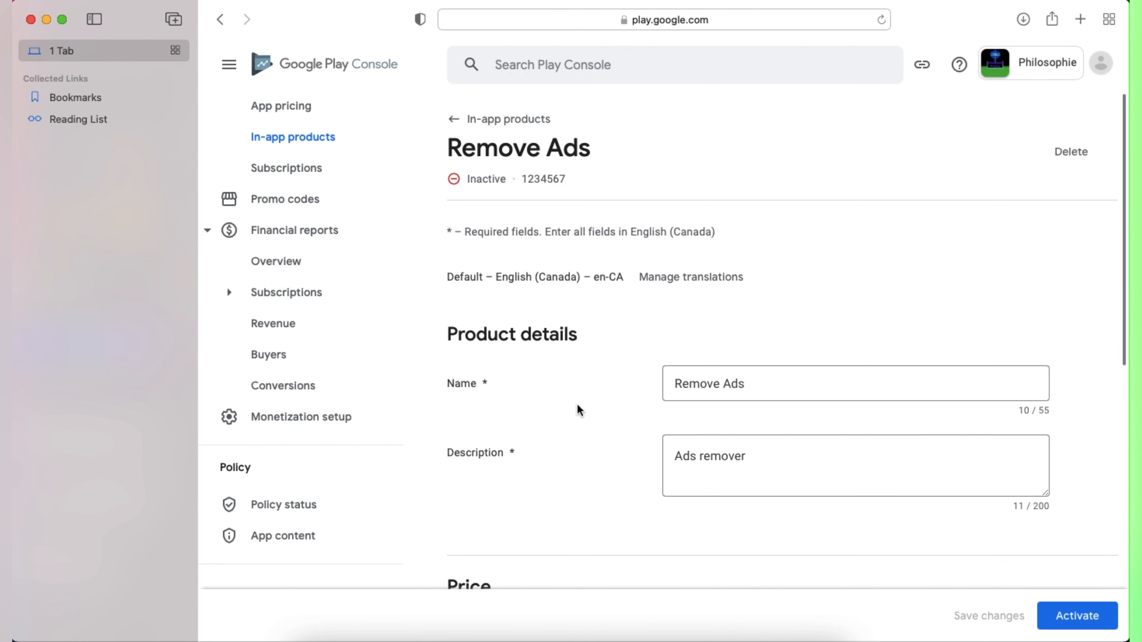
click(1079, 616)
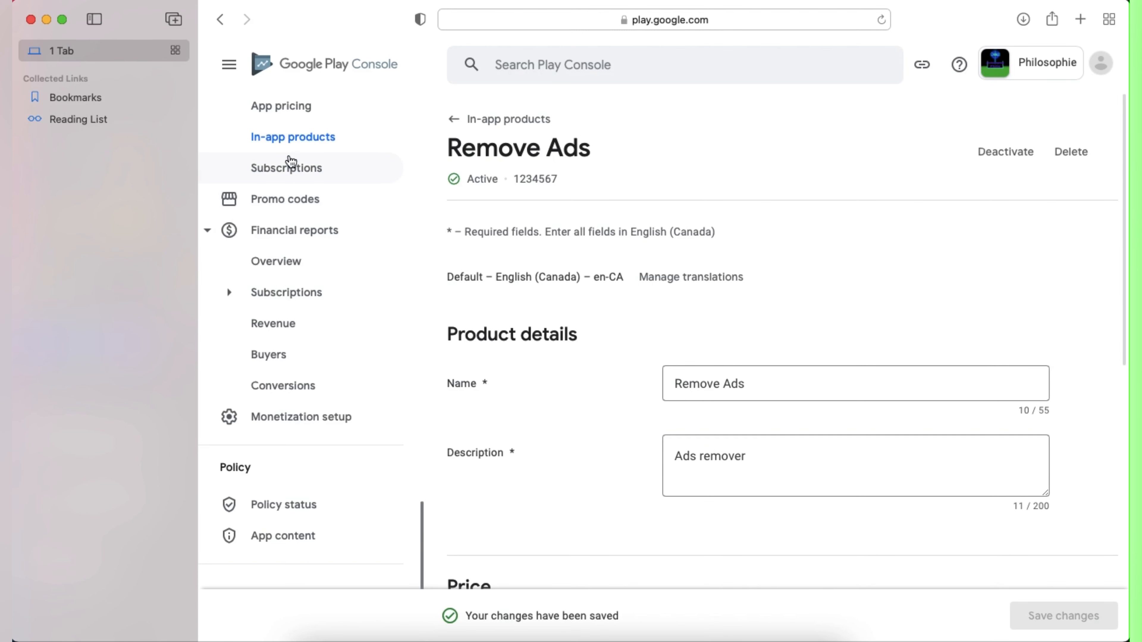
click(294, 140)
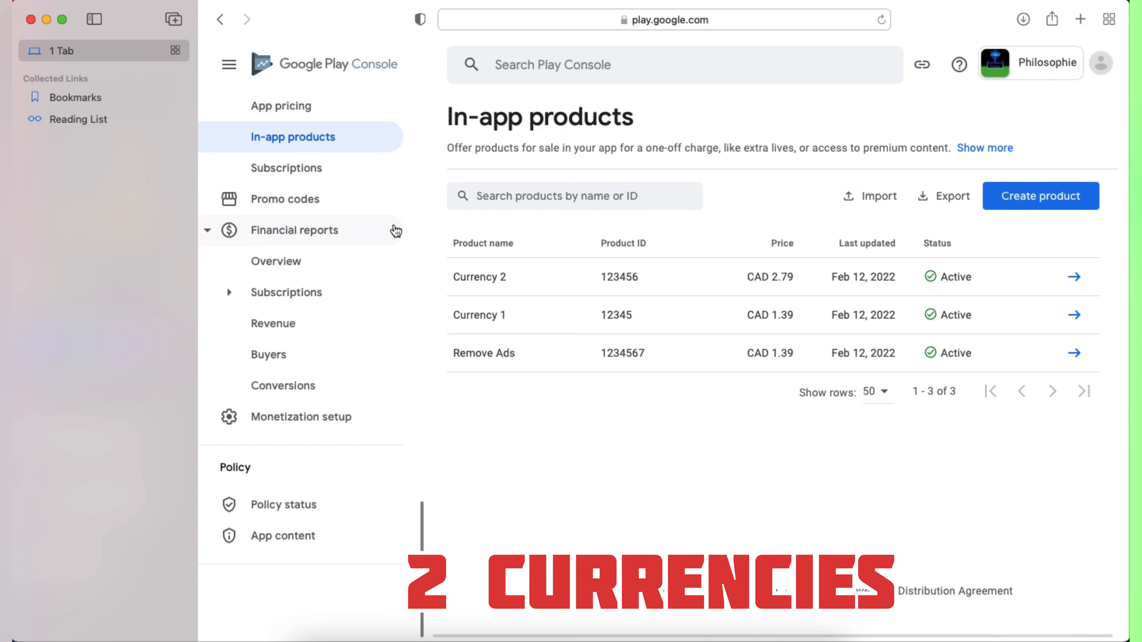
scroll(329, 255, up, 10)
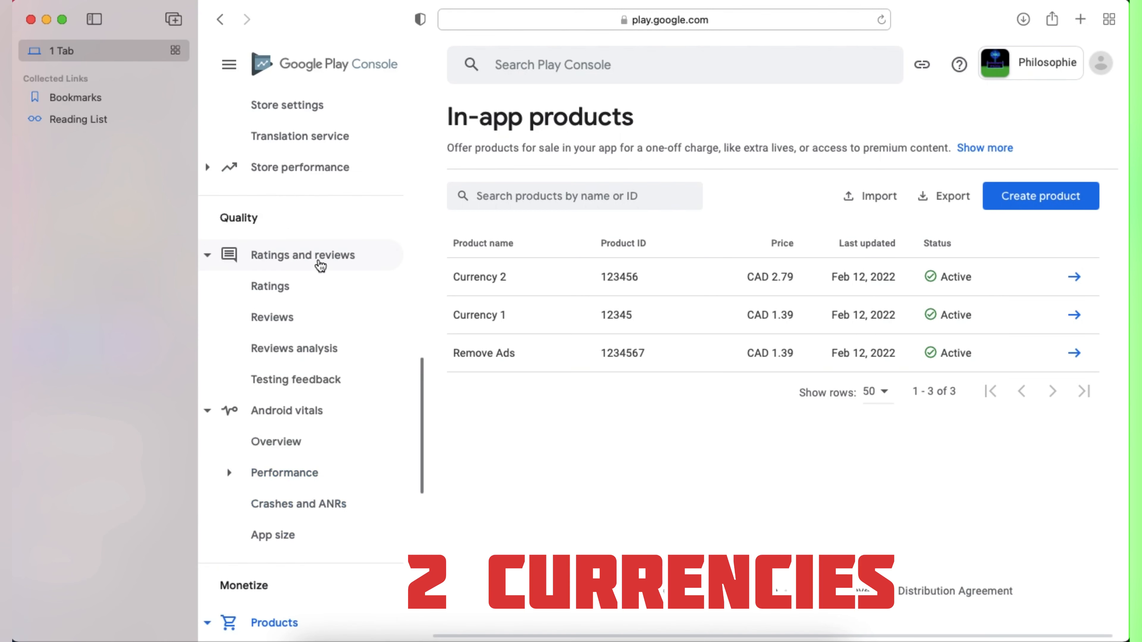
scroll(290, 342, up, 10)
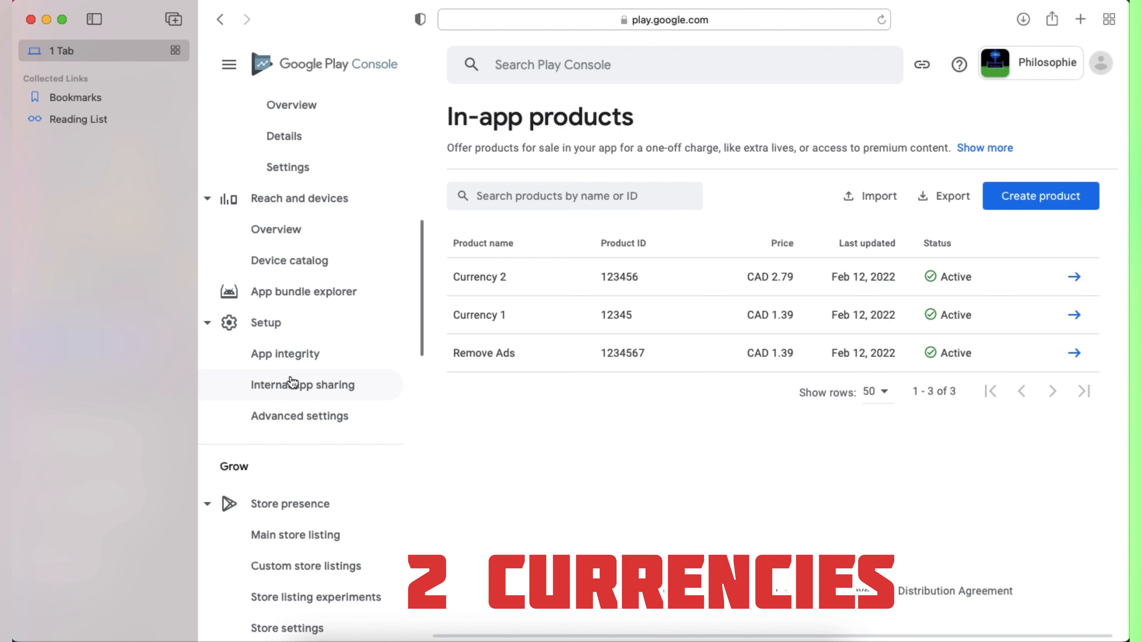
scroll(274, 280, up, 10)
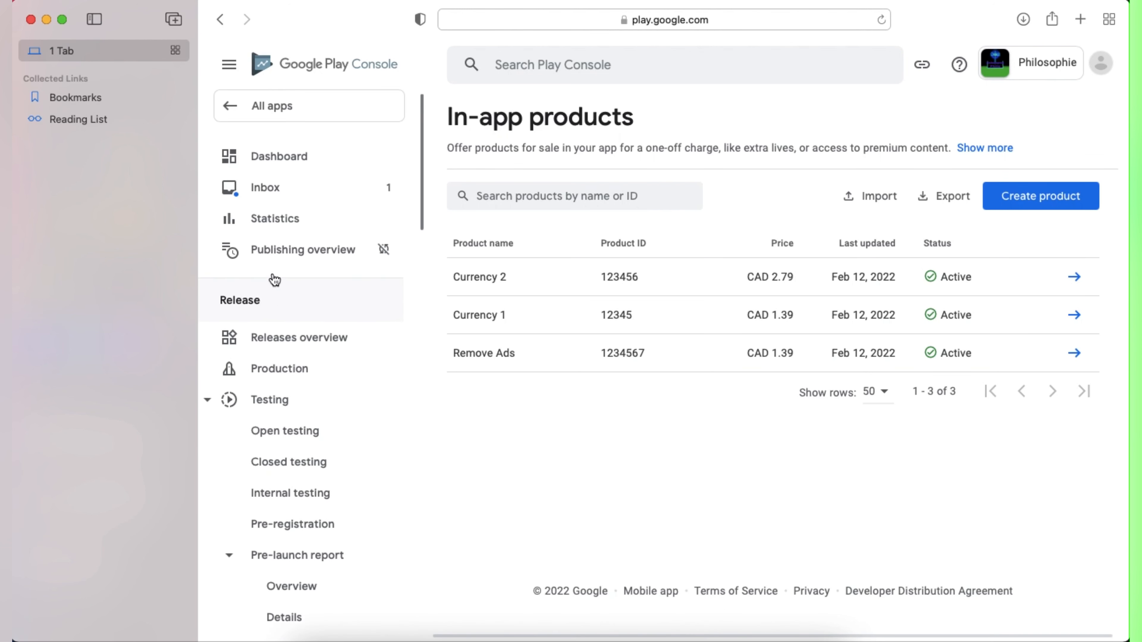
Step: Go to the Testers tab of Internal testing and begin a new tester email list
click(293, 495)
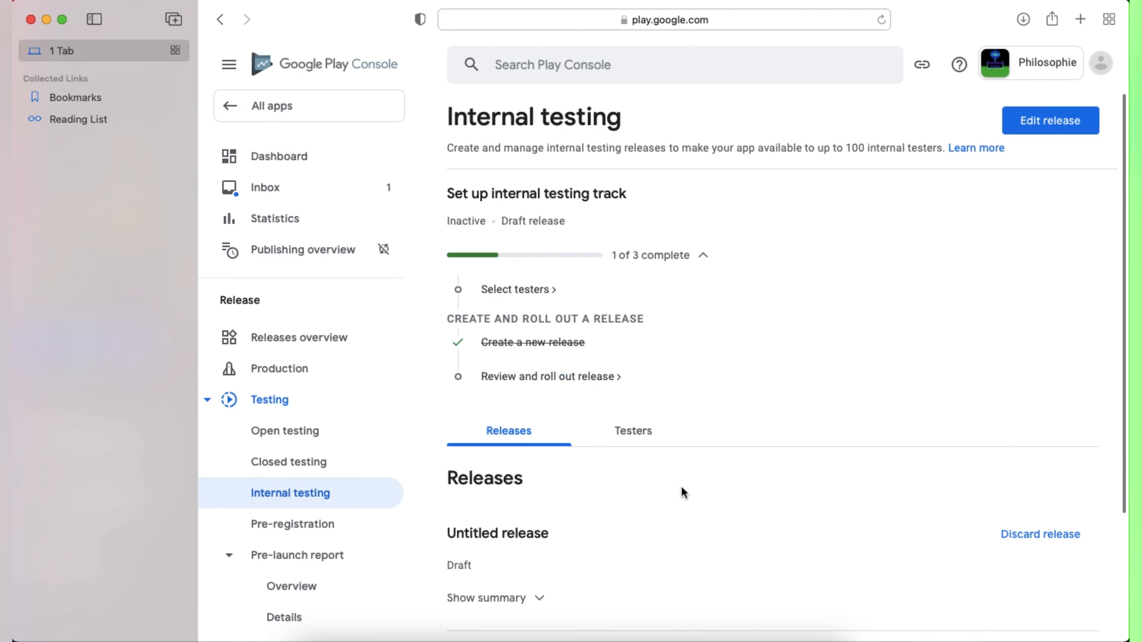
click(647, 428)
scroll(656, 476, down, 5)
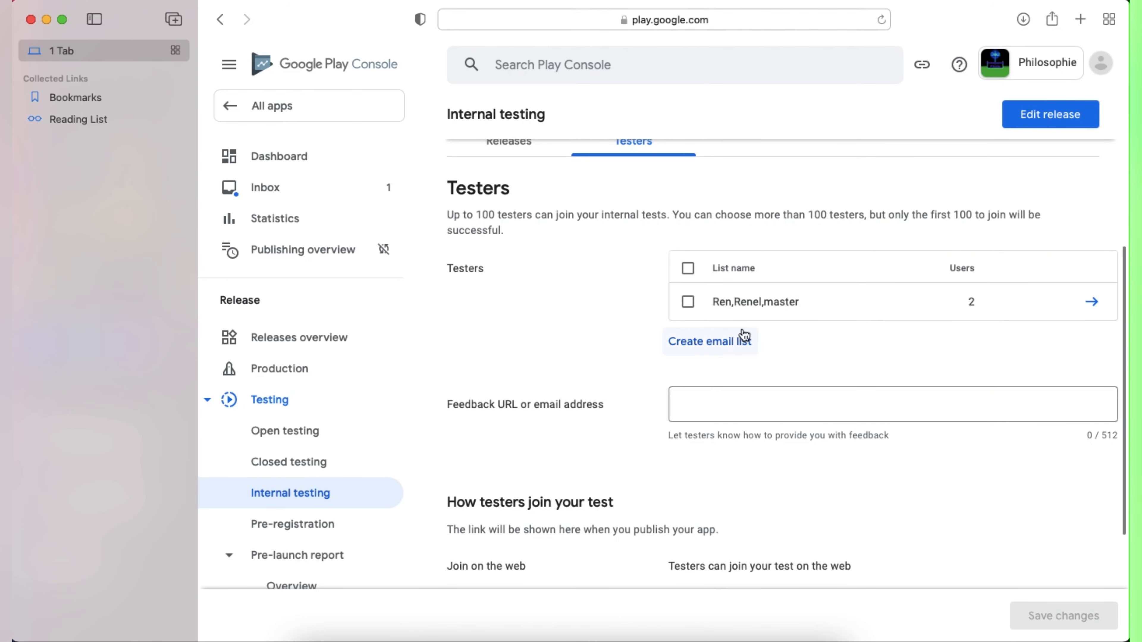
click(706, 343)
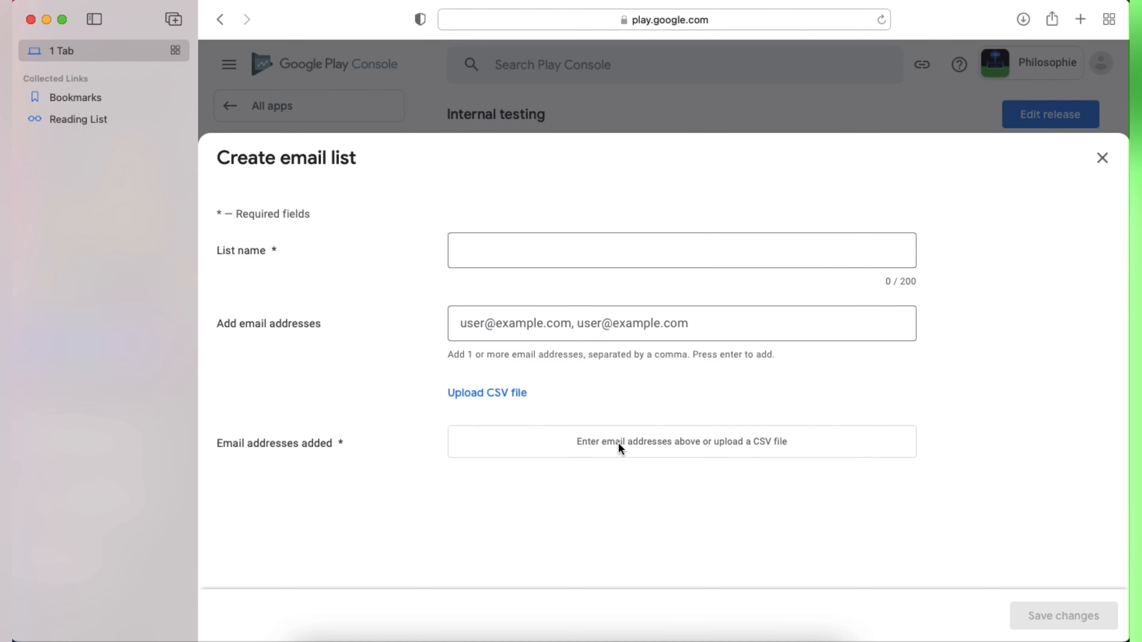
Step: Discard the new list, tick the existing tester list, enter a feedback email address, and save
click(1101, 159)
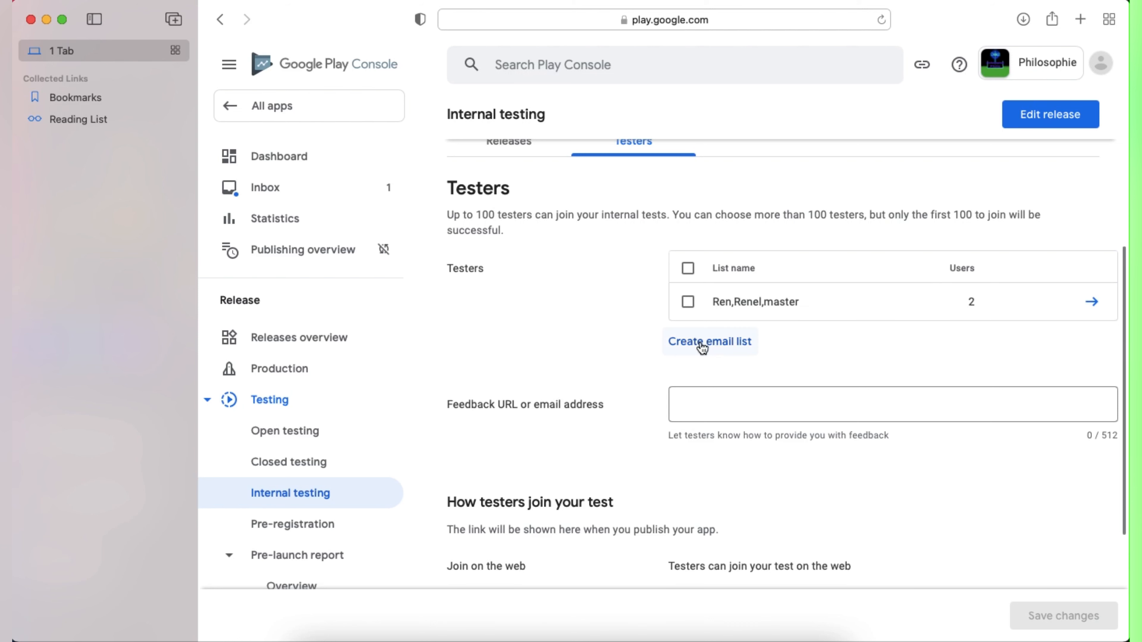
click(688, 268)
click(743, 409)
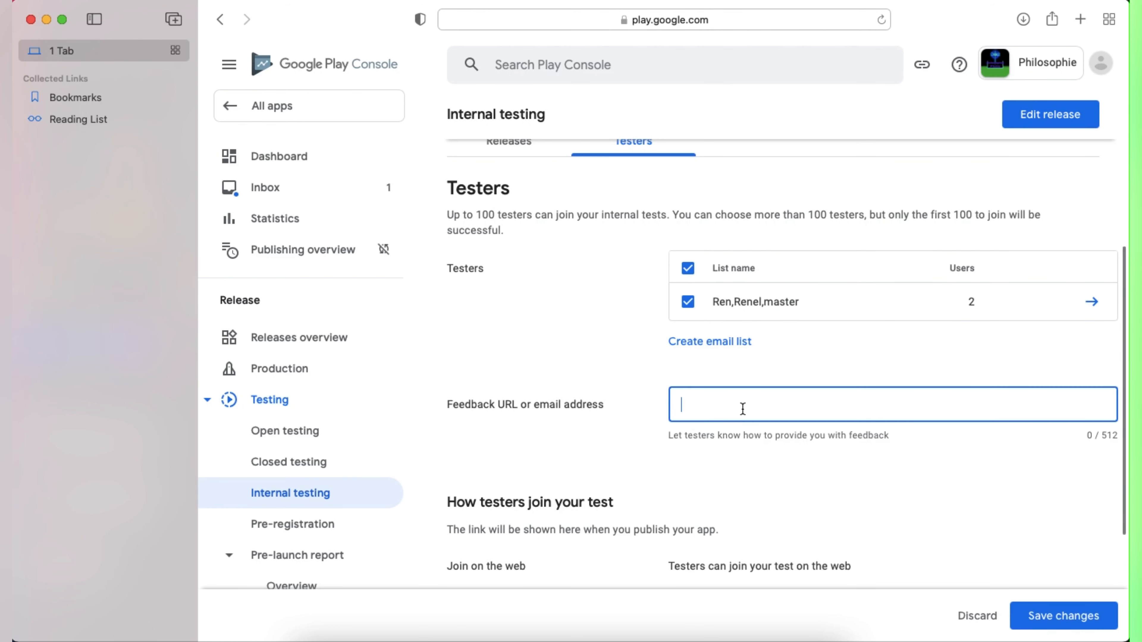
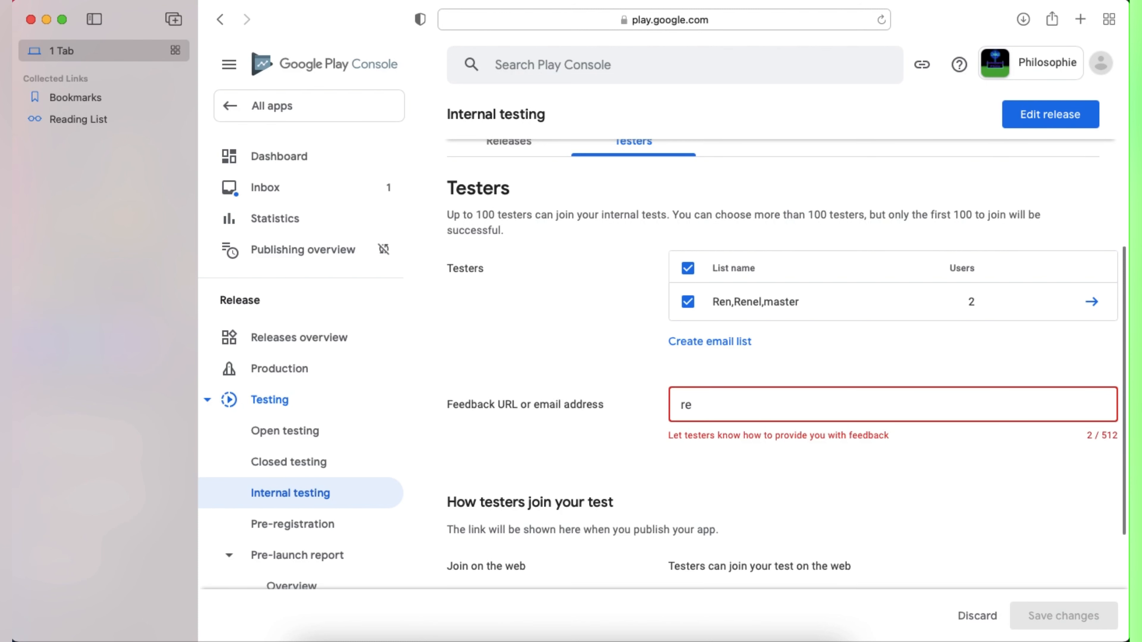
scroll(723, 483, down, 5)
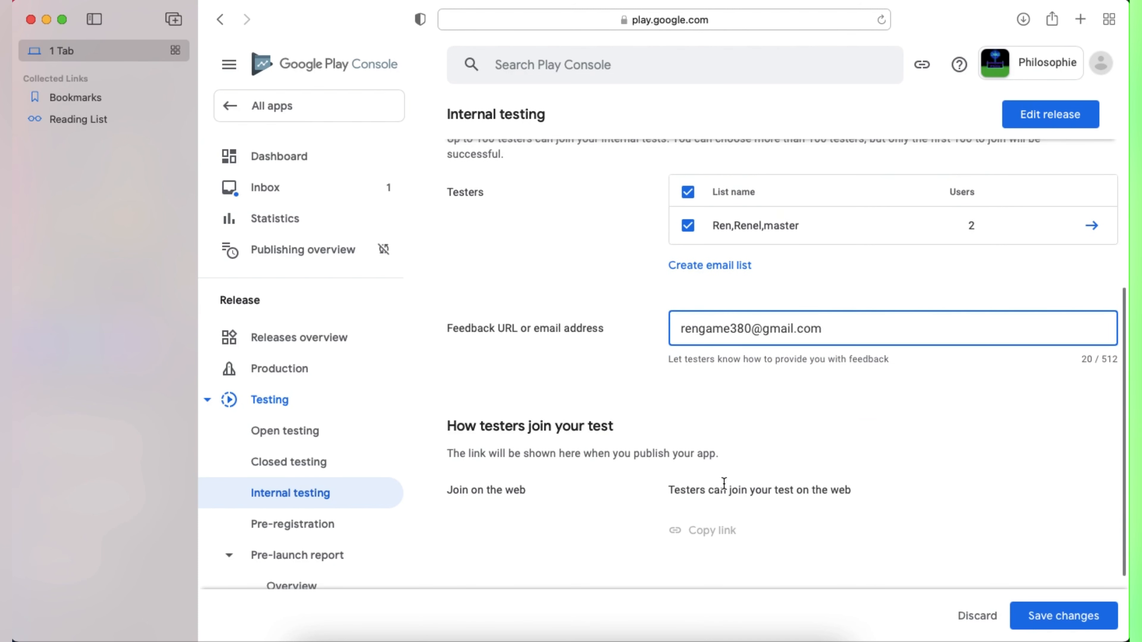
click(1040, 607)
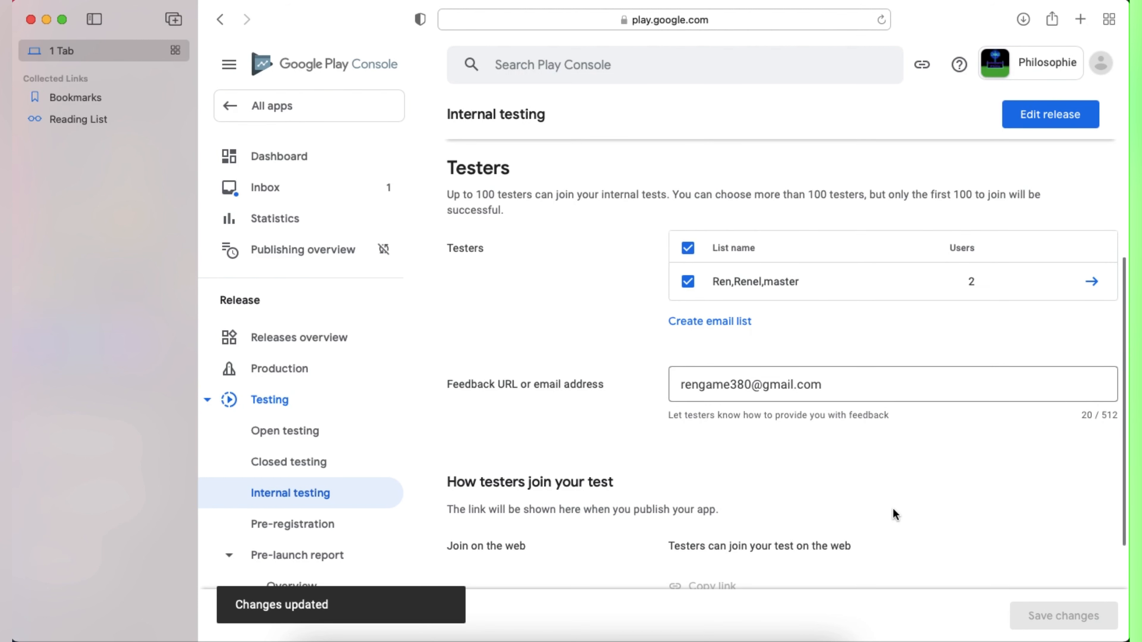
scroll(891, 508, down, 4)
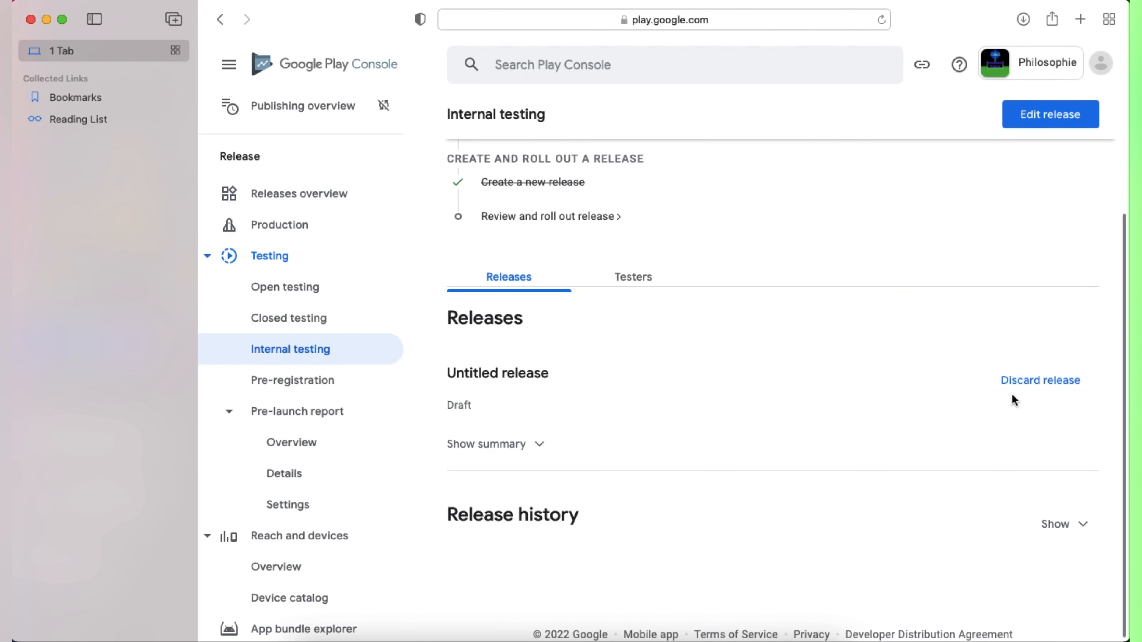
Step: Add the version 1 app bundle from the library to the draft internal testing release
click(1059, 118)
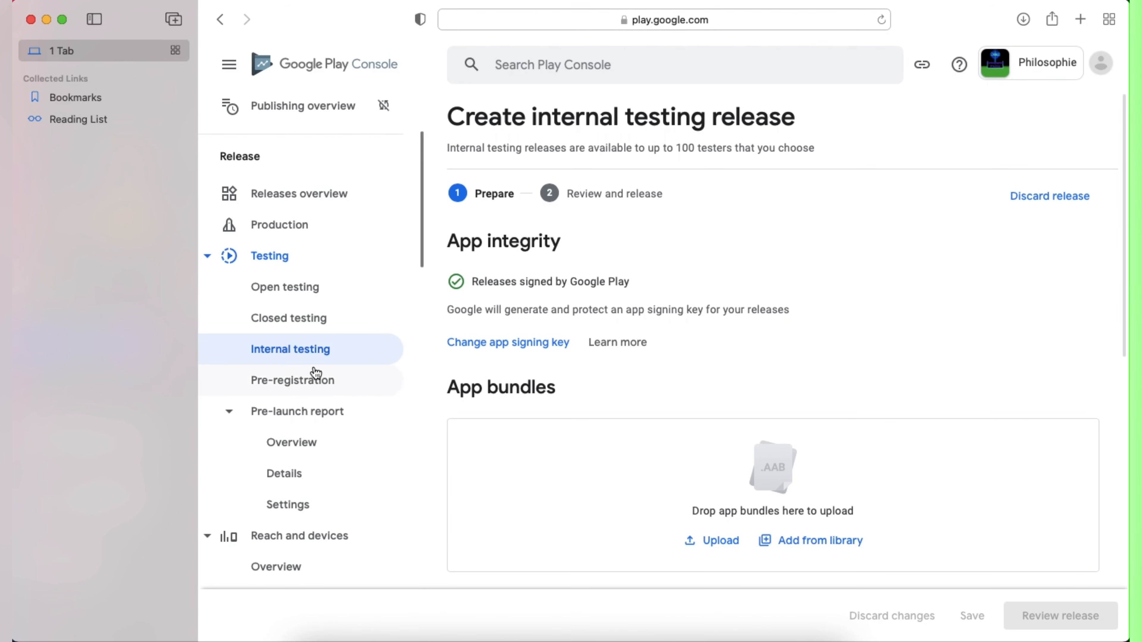
scroll(789, 524, down, 5)
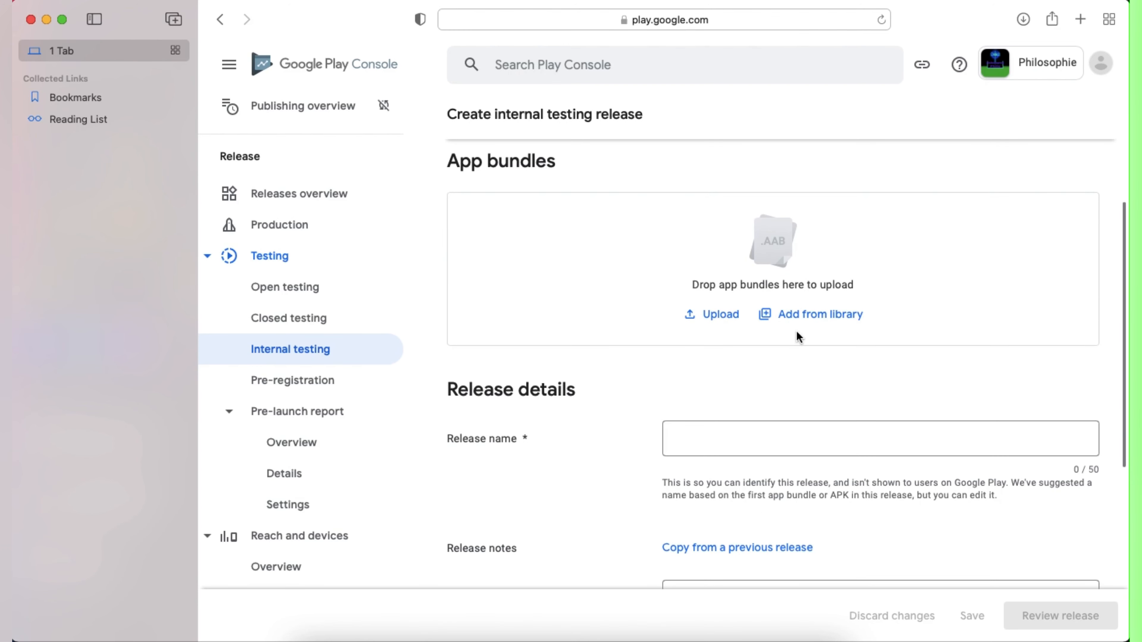
click(807, 320)
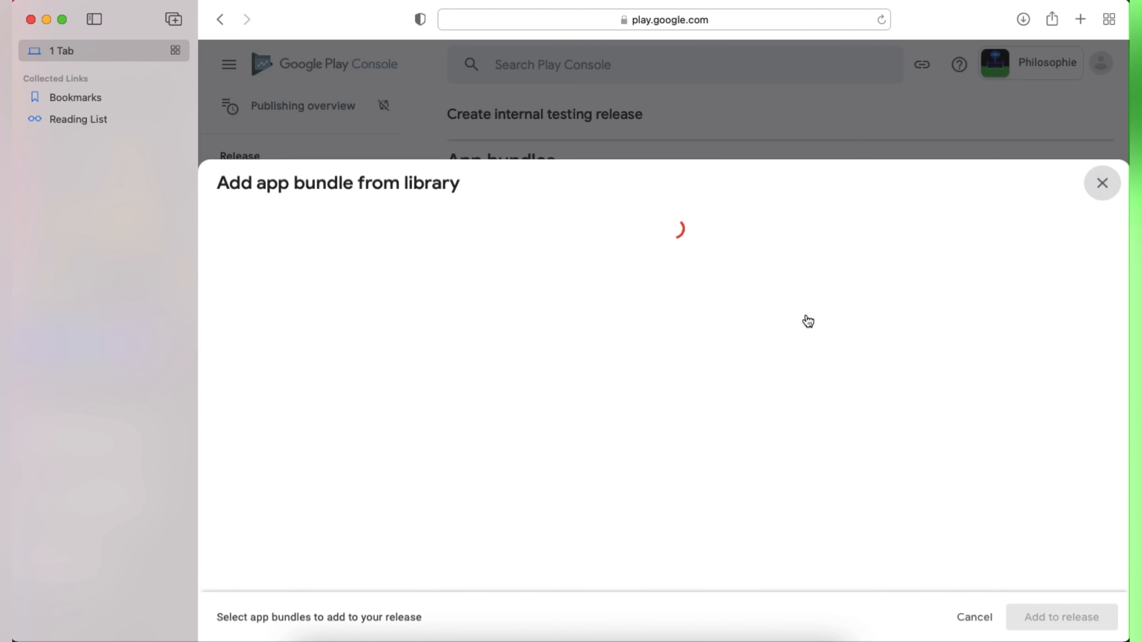
click(234, 233)
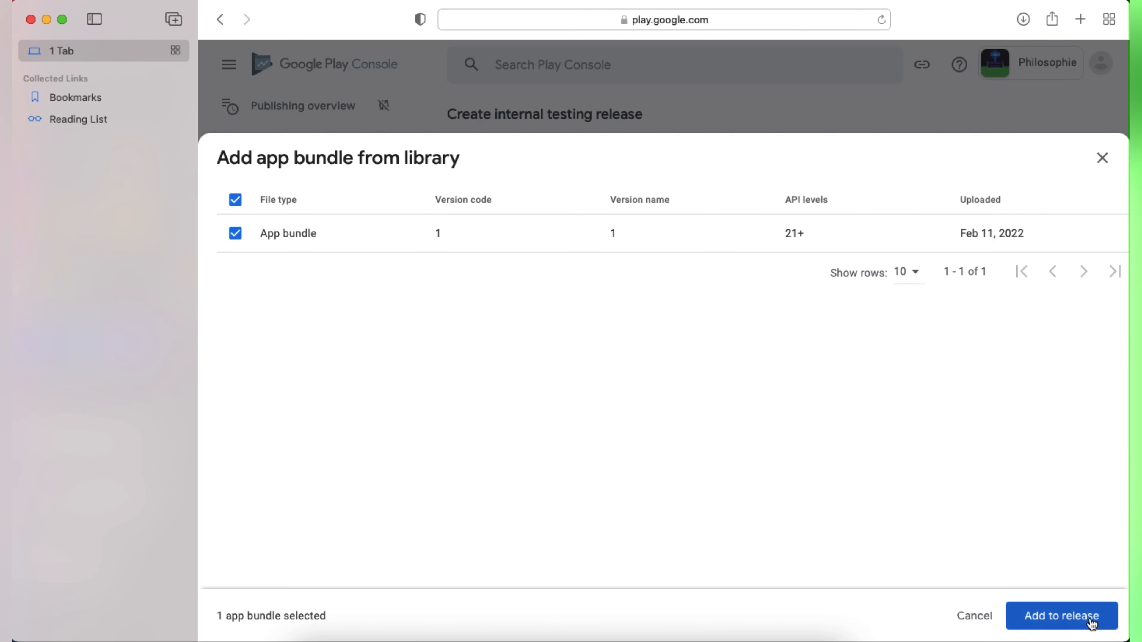
click(1065, 614)
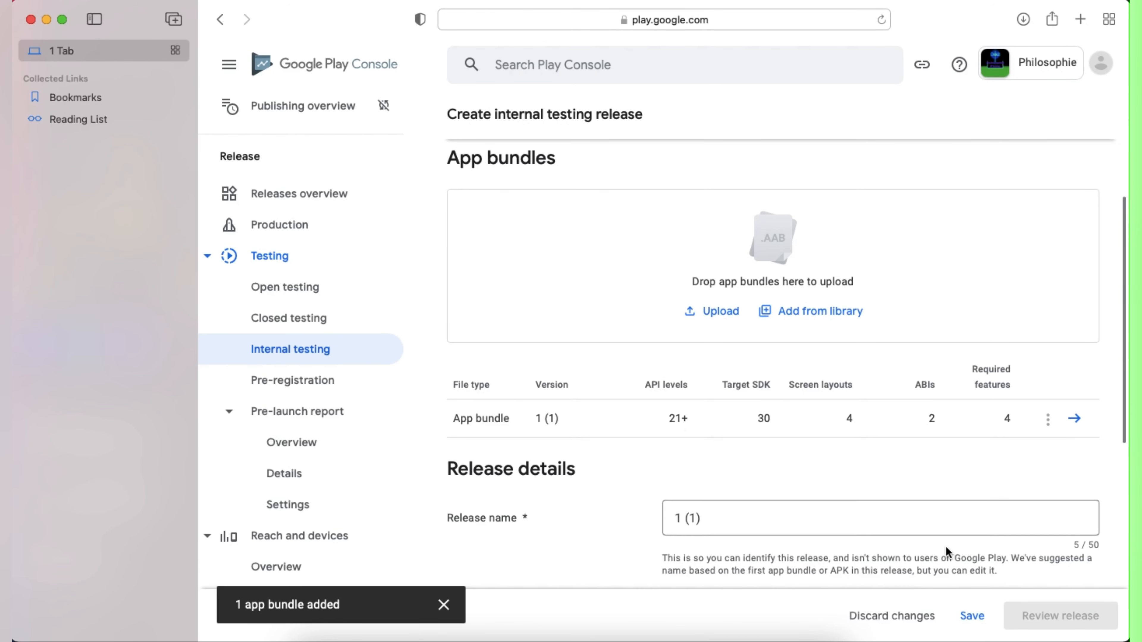
Step: Replace the release notes with 'First Release', save the draft, and proceed to review
scroll(945, 545, down, 6)
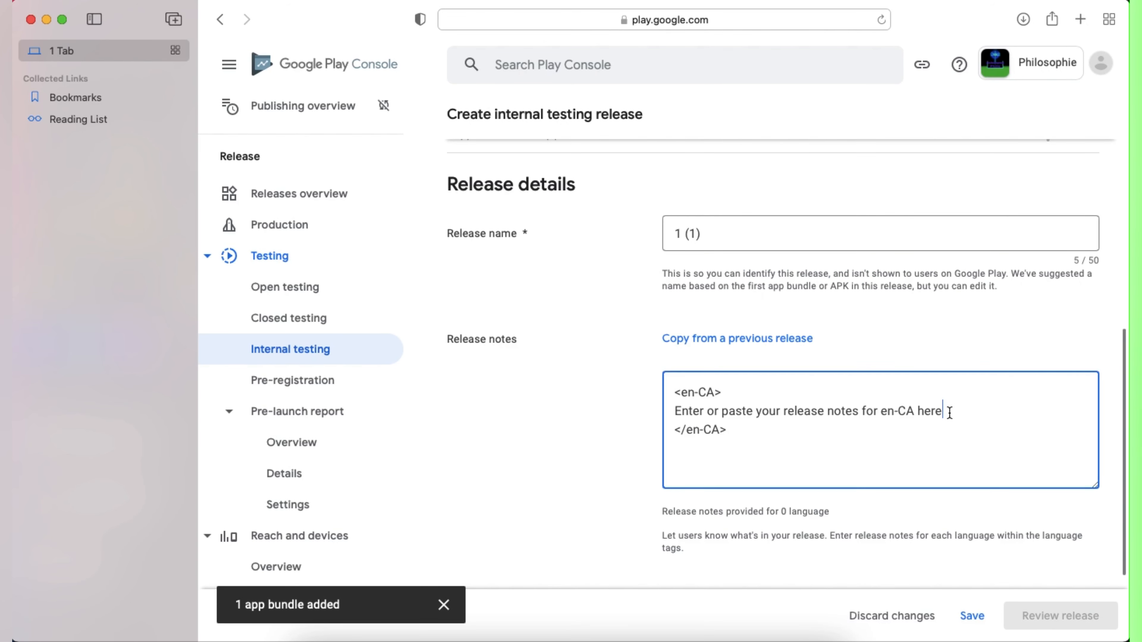
drag(946, 411, 633, 411)
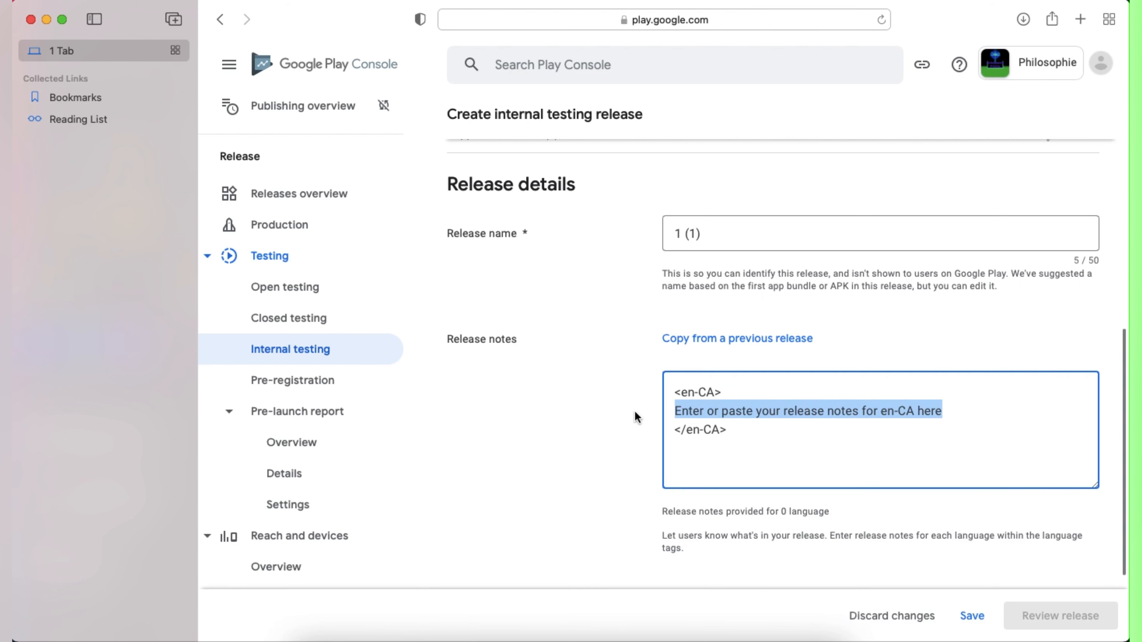
text(First R)
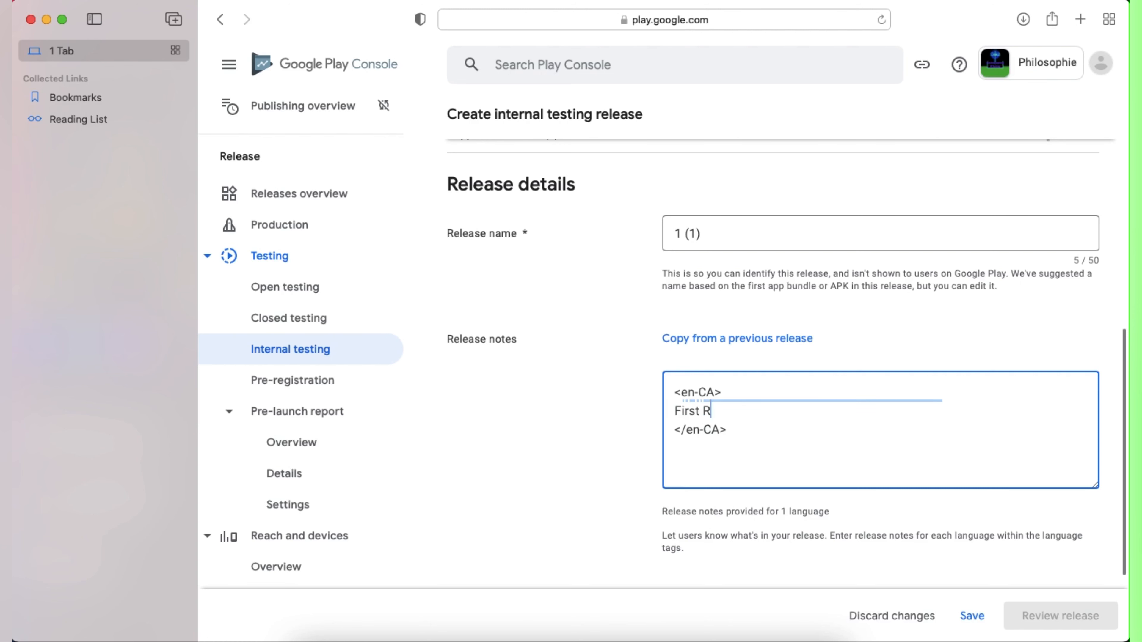
text(elease)
scroll(663, 486, down, 3)
click(972, 617)
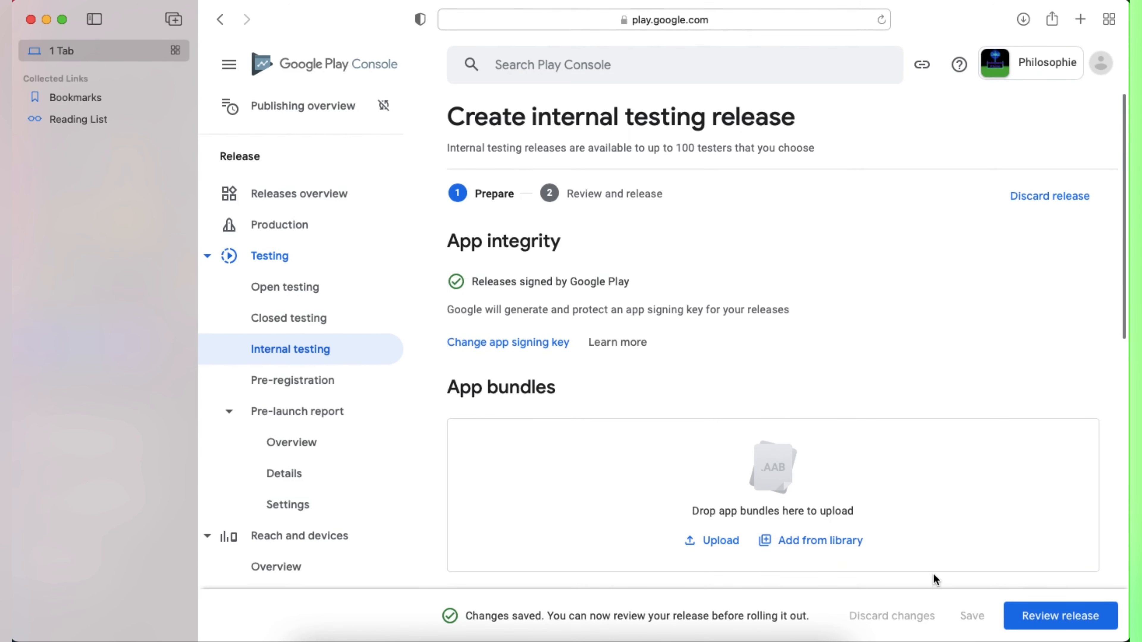
scroll(933, 573, down, 3)
scroll(935, 509, down, 5)
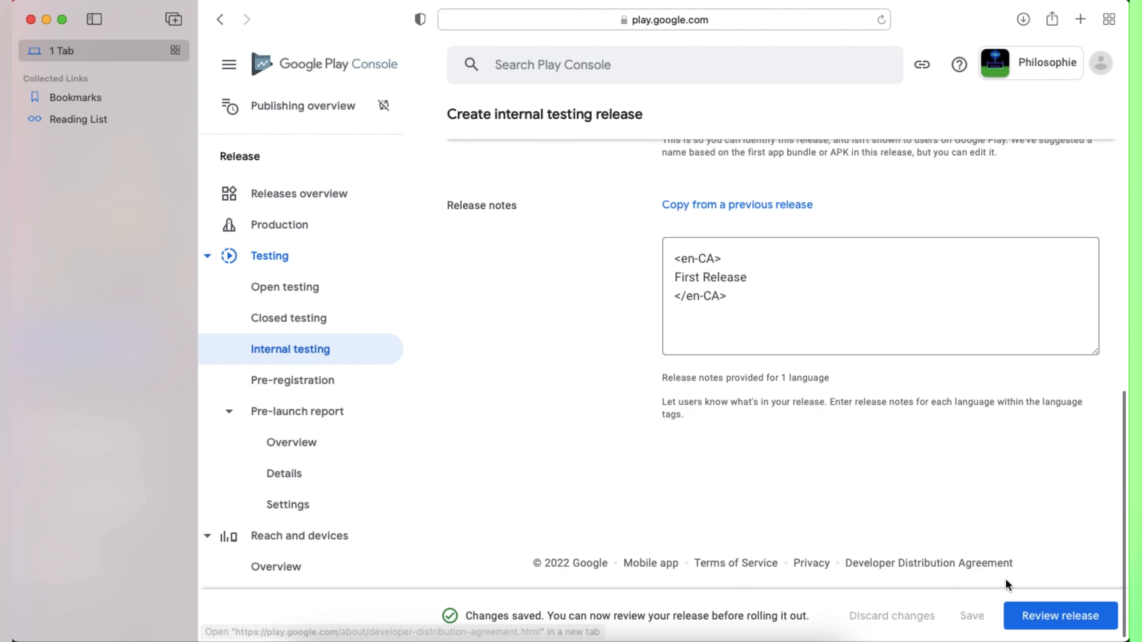
click(1043, 615)
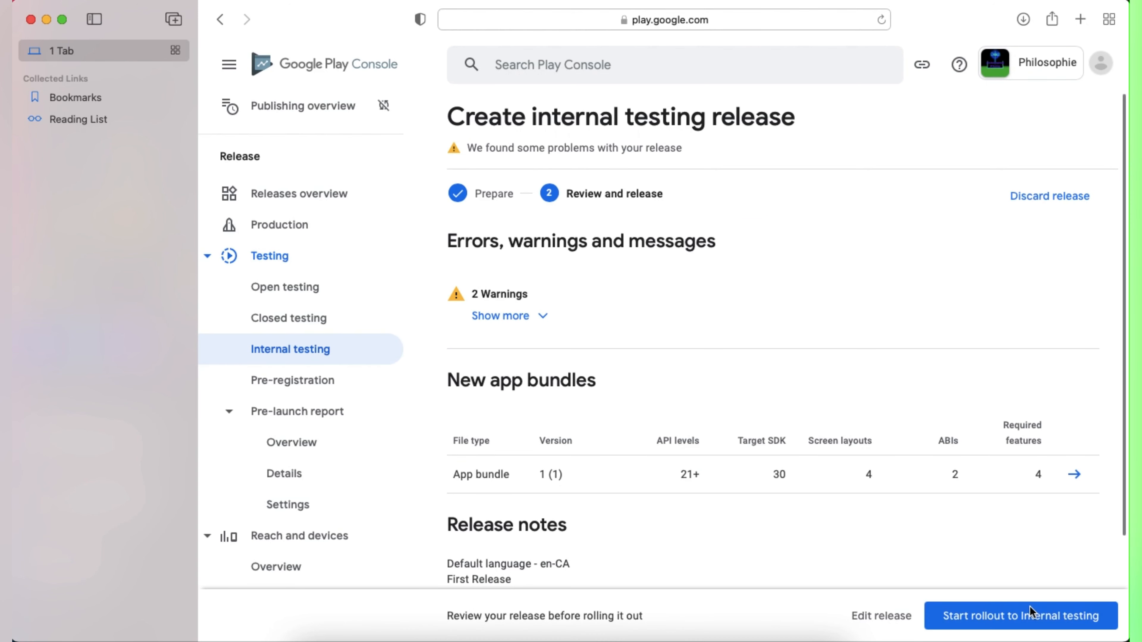
Step: Confirm the rollout of release 1 (1) to internal testing and copy the testers' web join link
scroll(881, 531, down, 3)
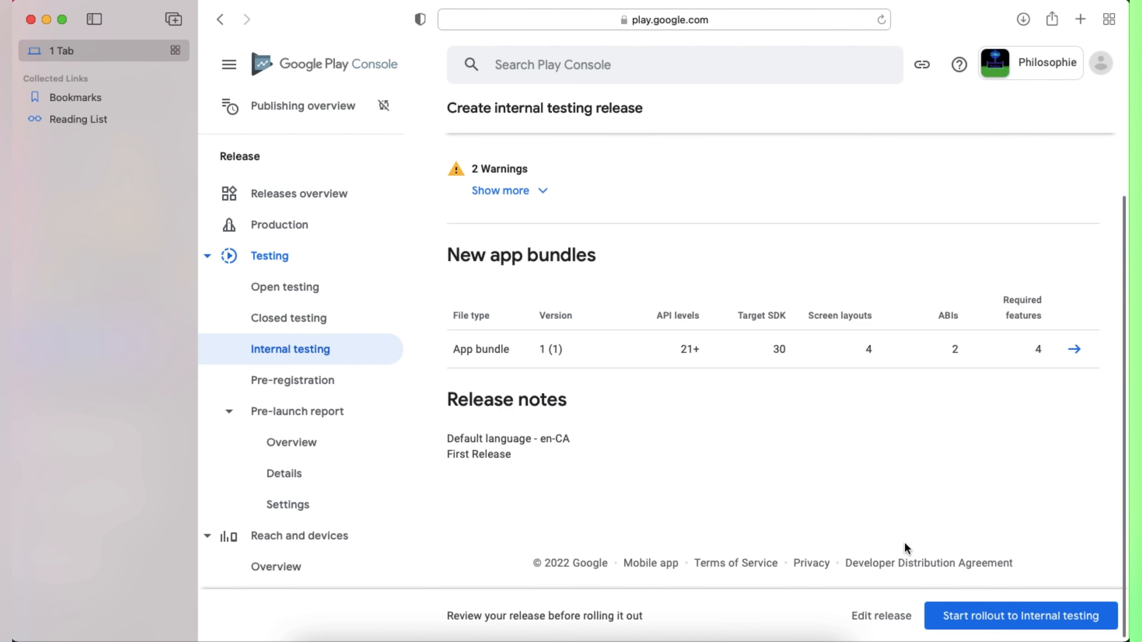
click(1004, 617)
click(782, 382)
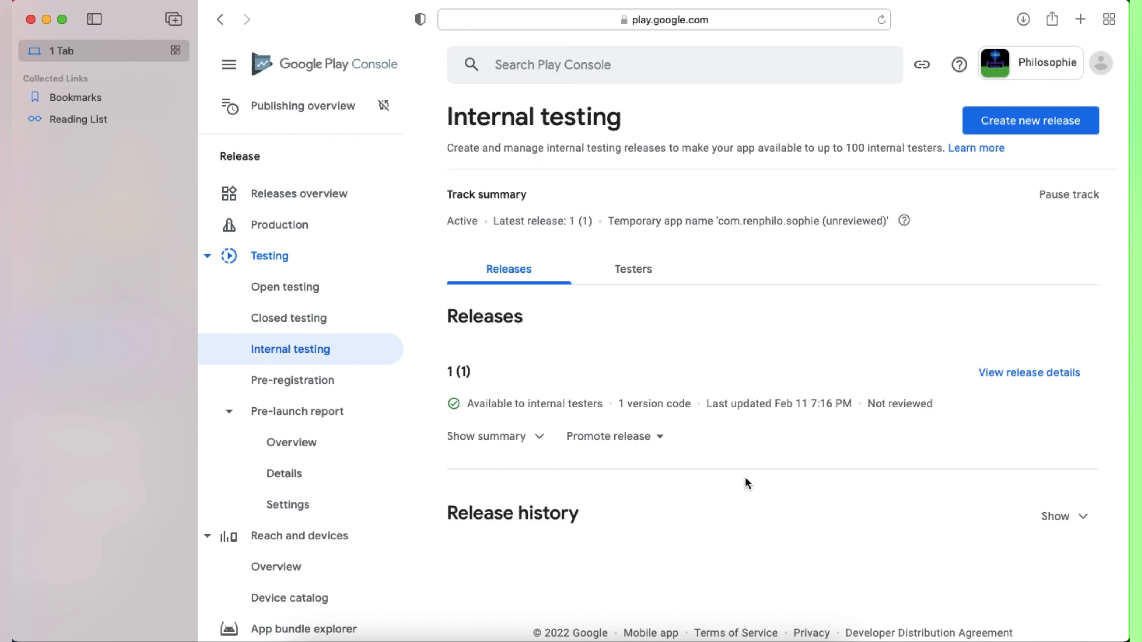
click(636, 271)
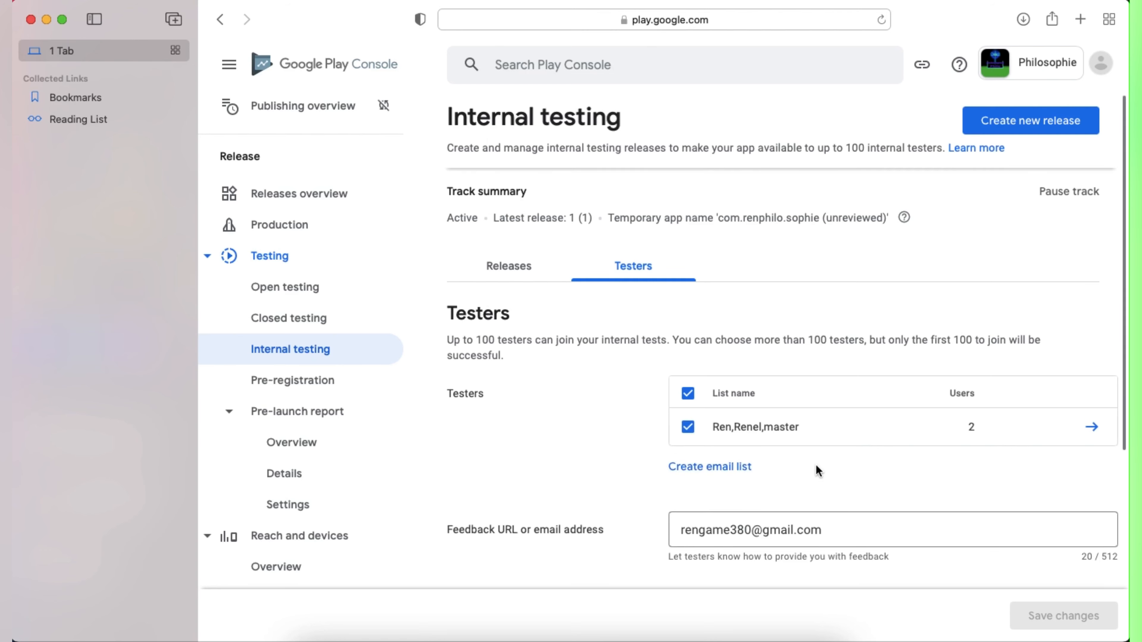
scroll(815, 465, down, 5)
click(726, 497)
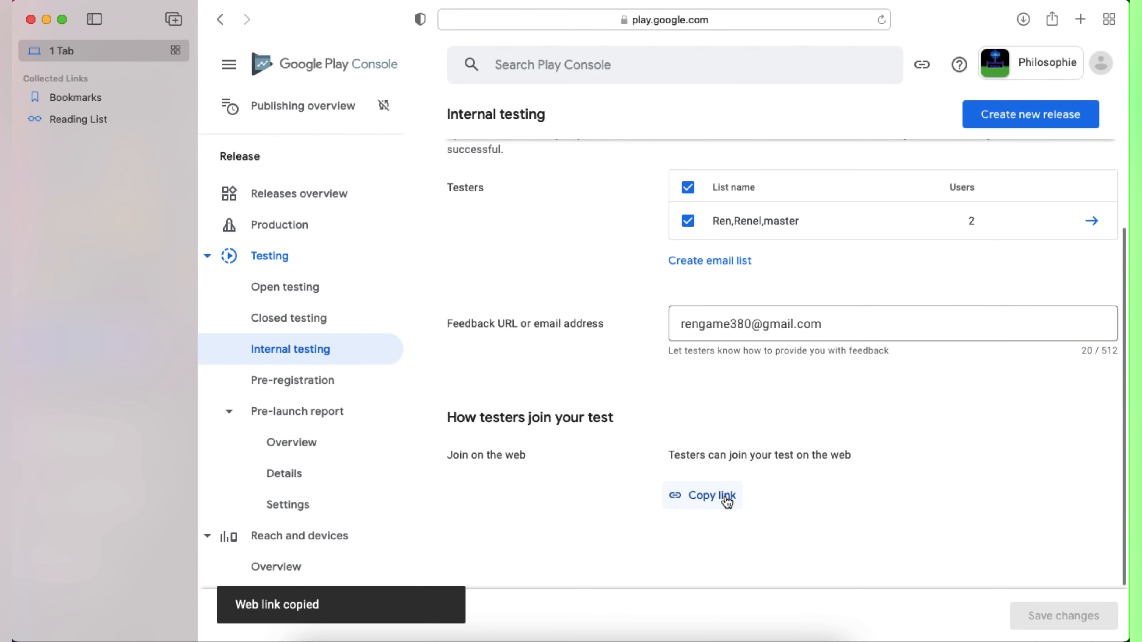